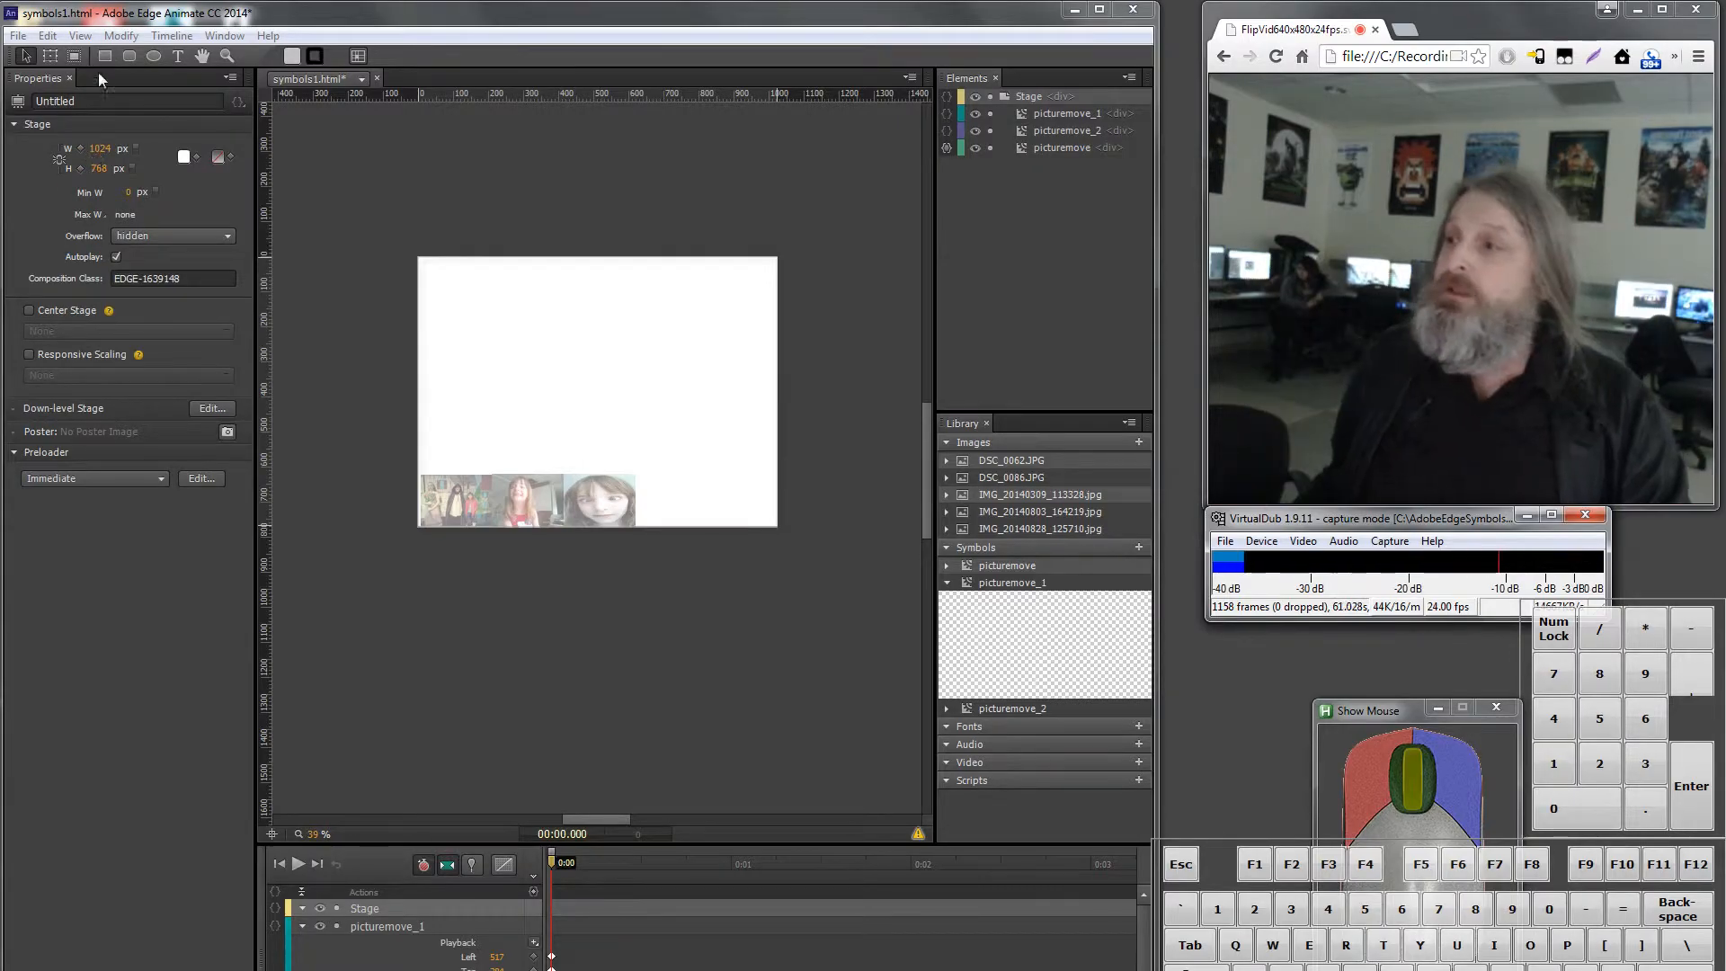
Step: Title the stage composition KidPics
double_click(34, 102)
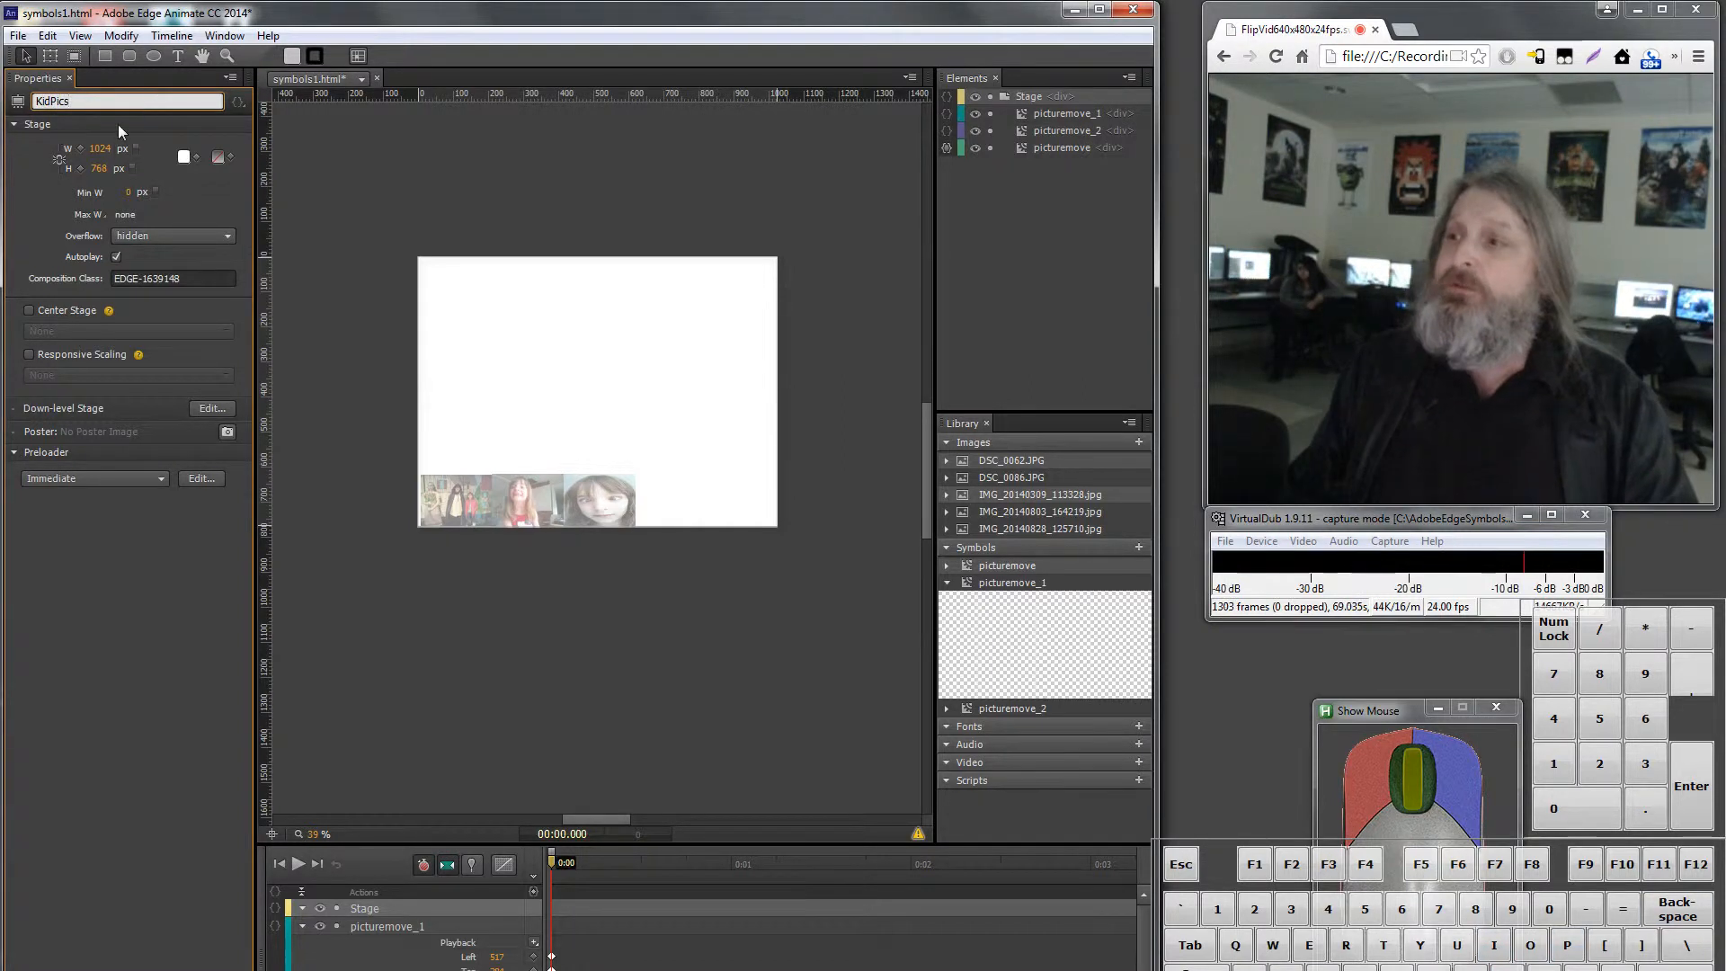
key(Return)
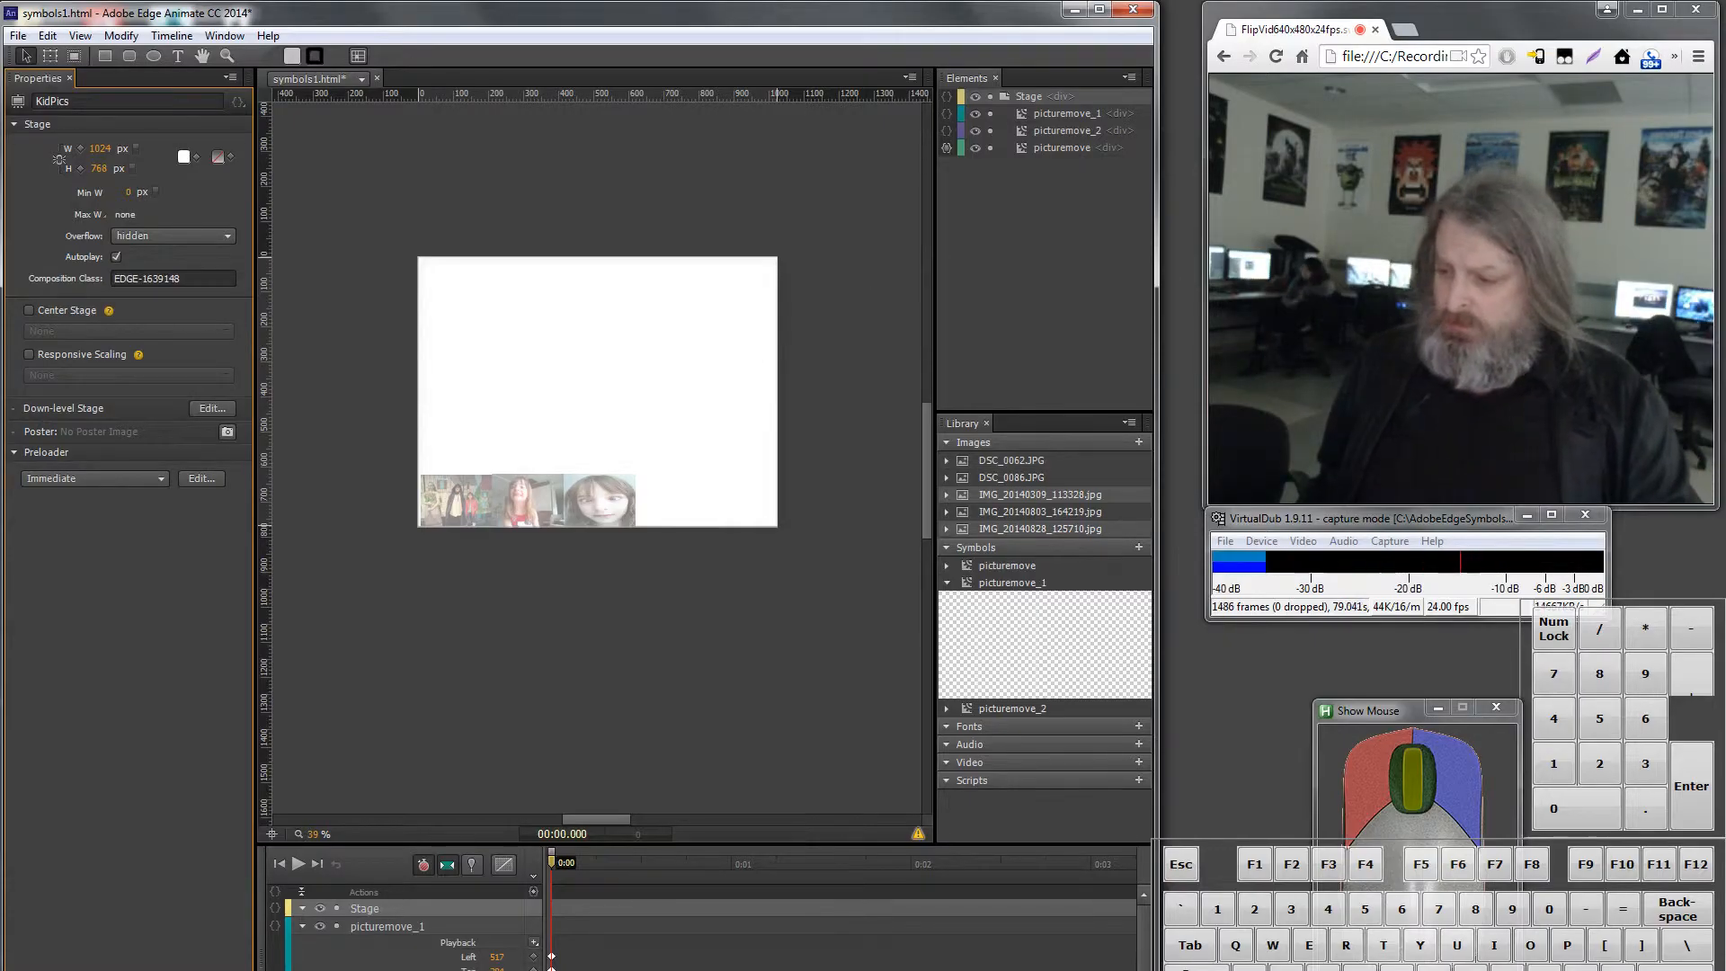
Step: Switch to Windows Explorer and examine the project files and pictures in the KidImages folder on the art298 network drive
click(126, 970)
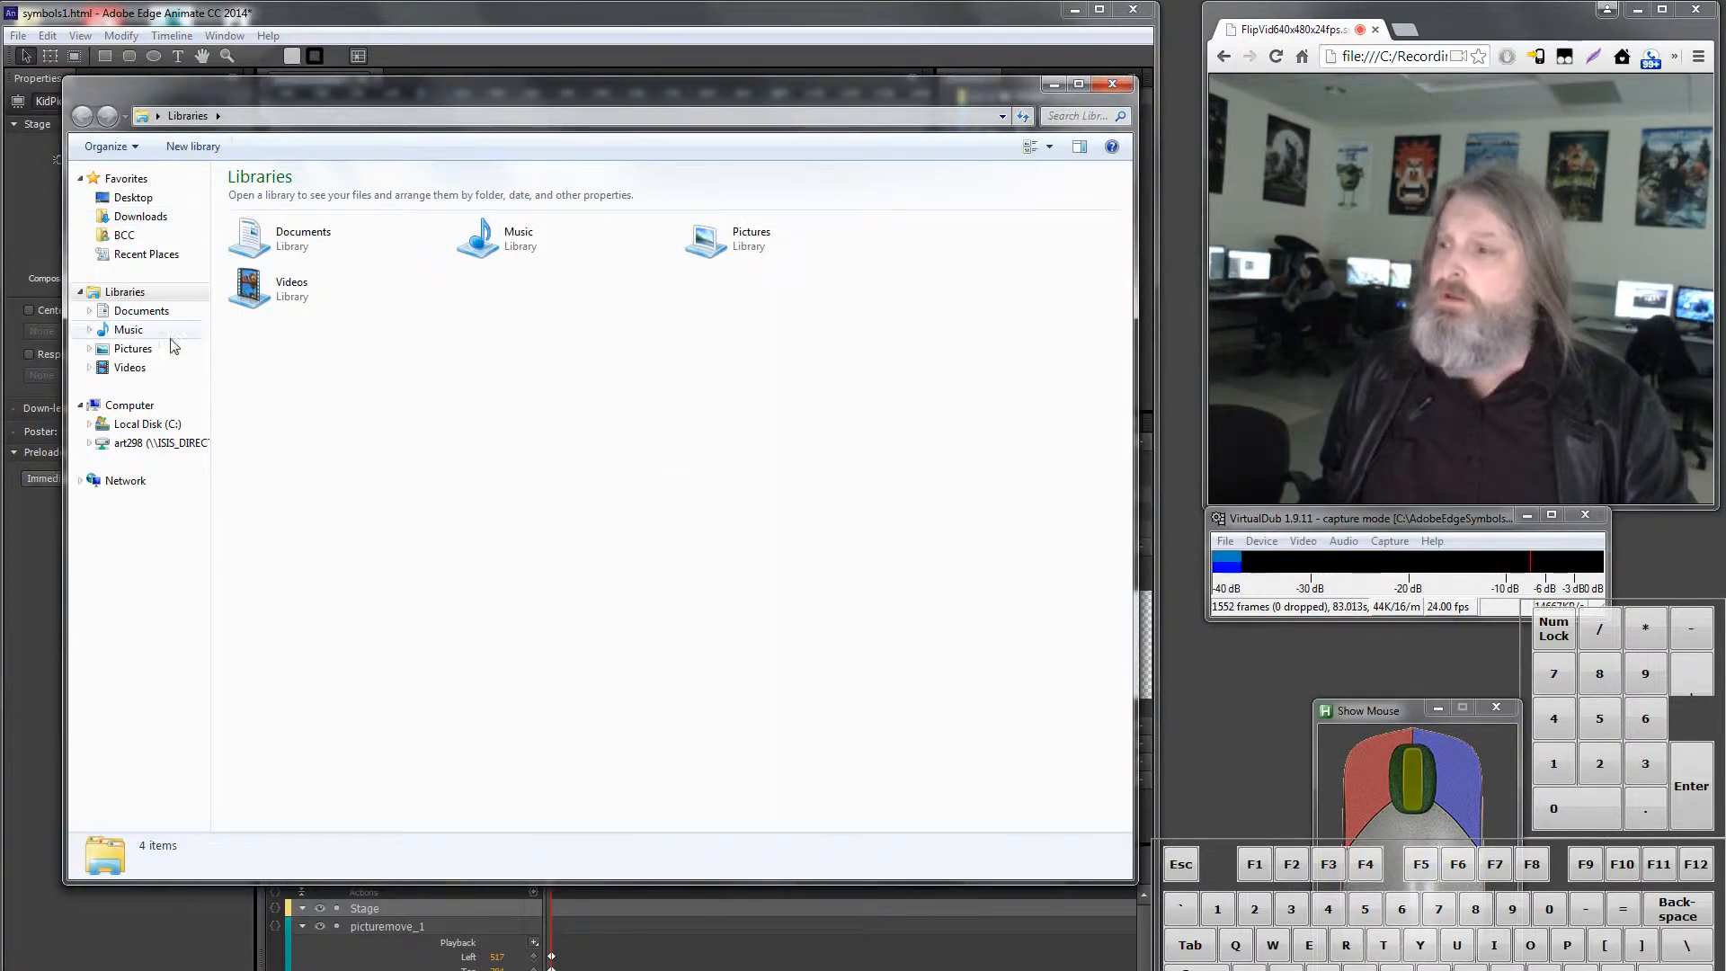
click(168, 441)
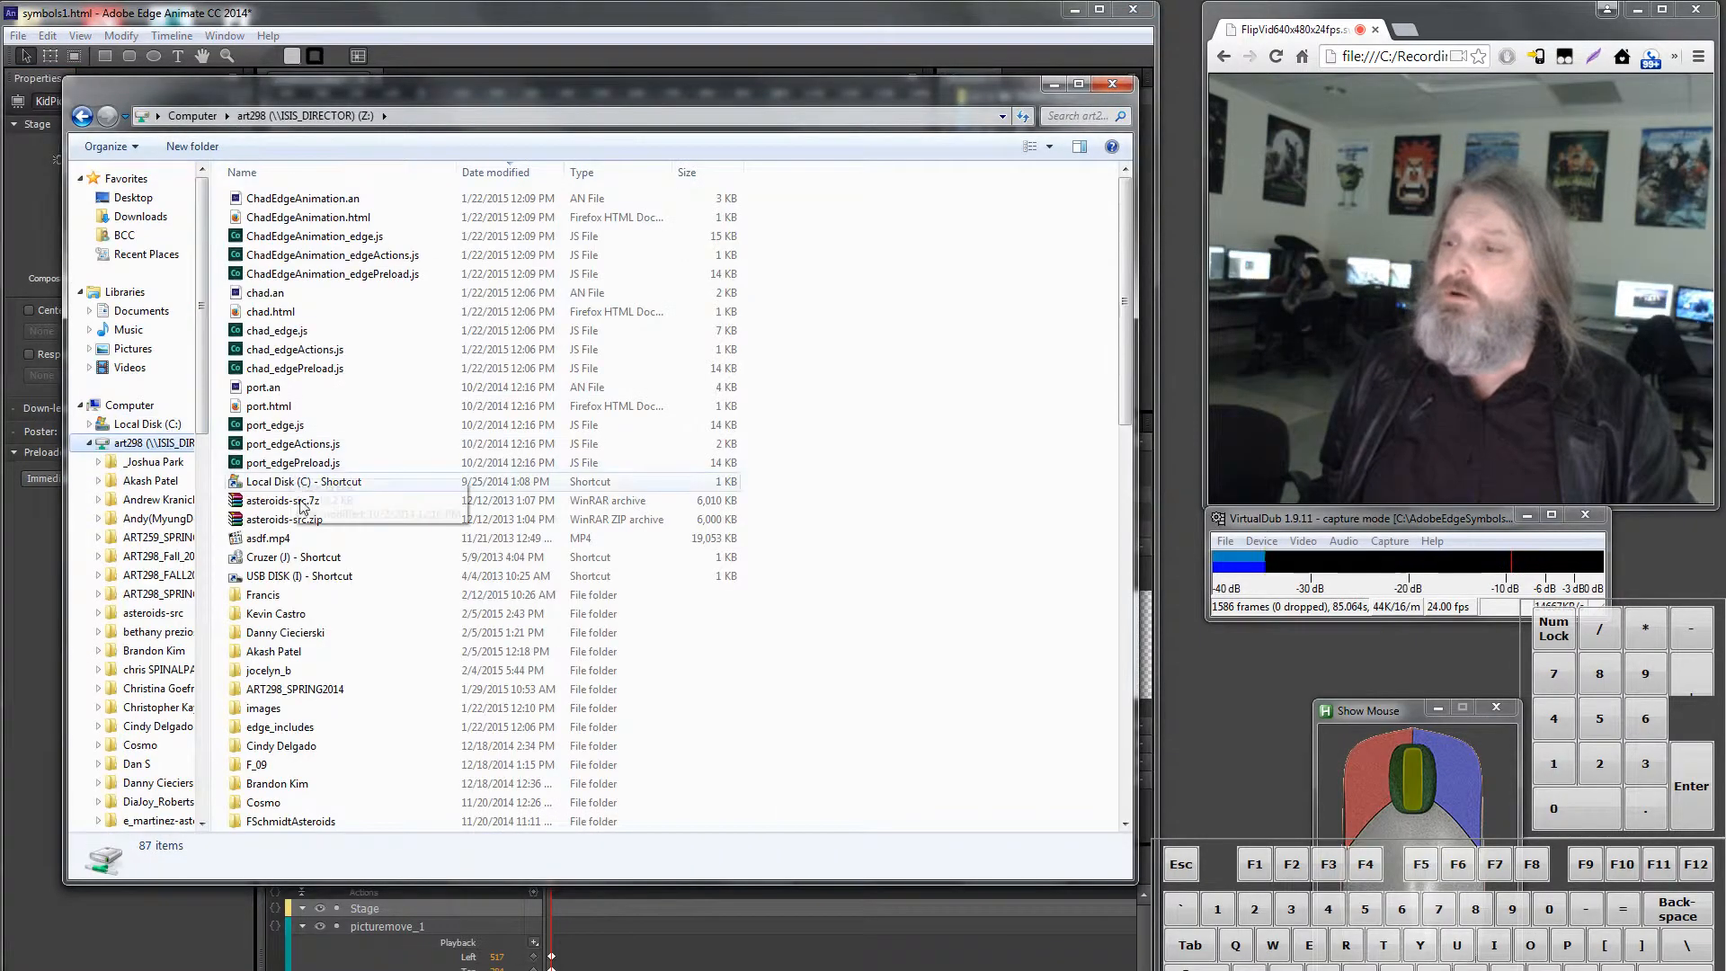
double_click(314, 597)
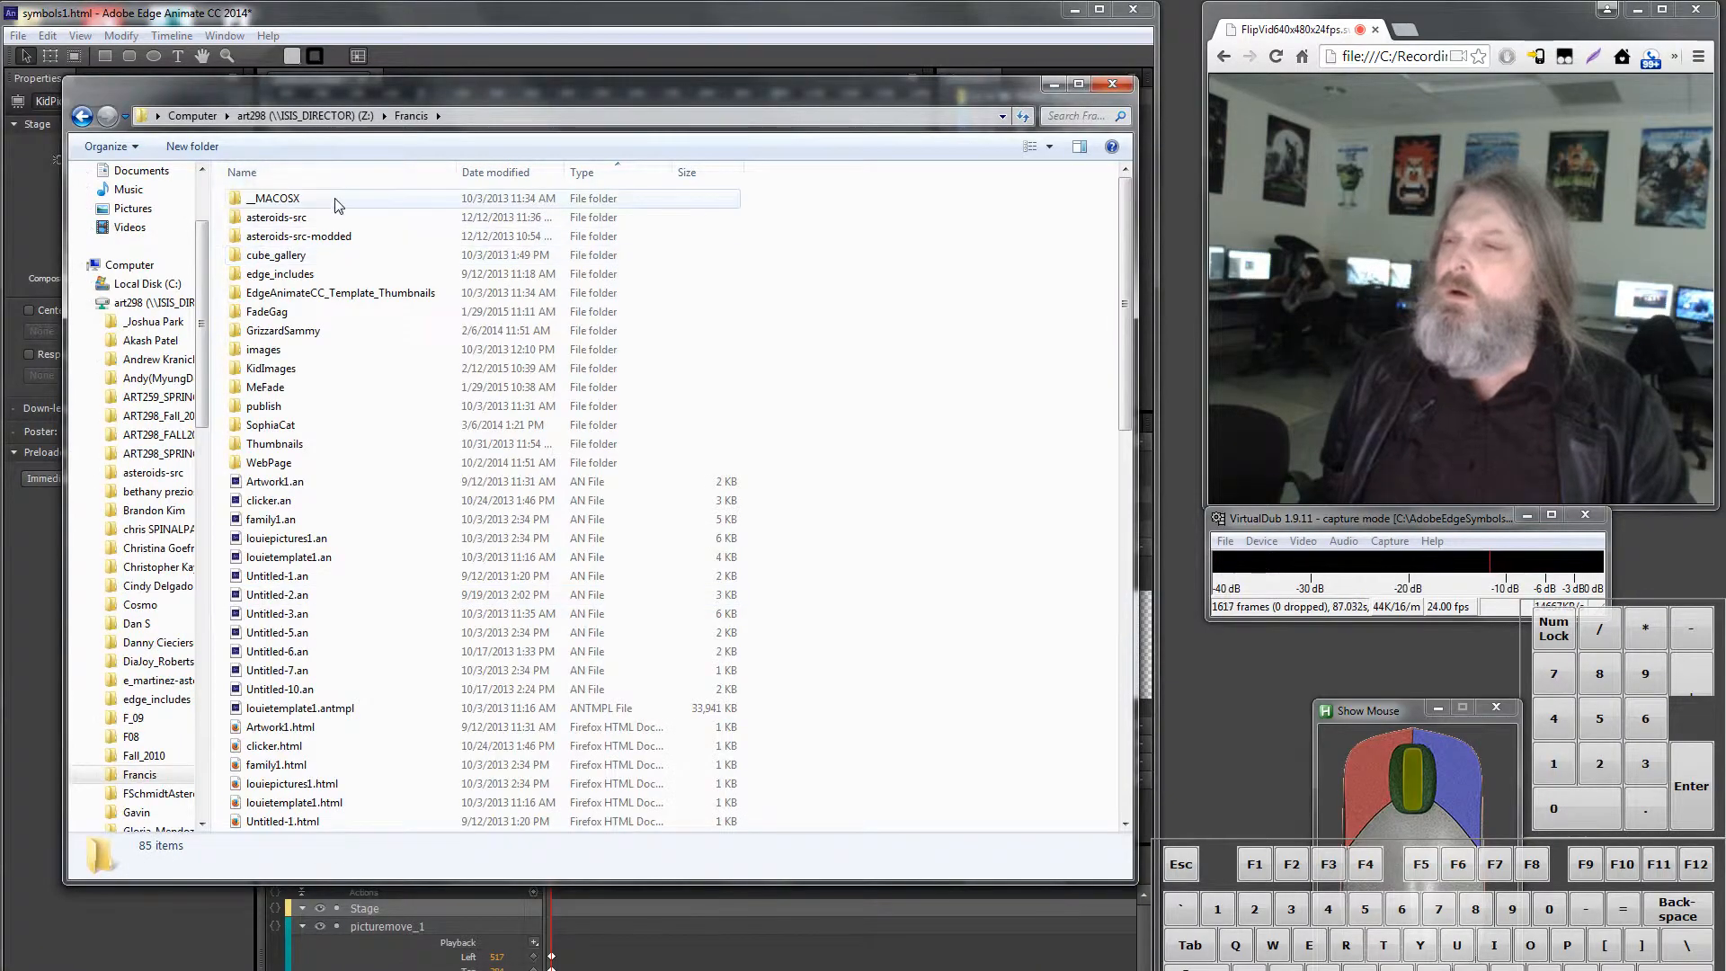
double_click(318, 369)
scroll(693, 455, down, 3)
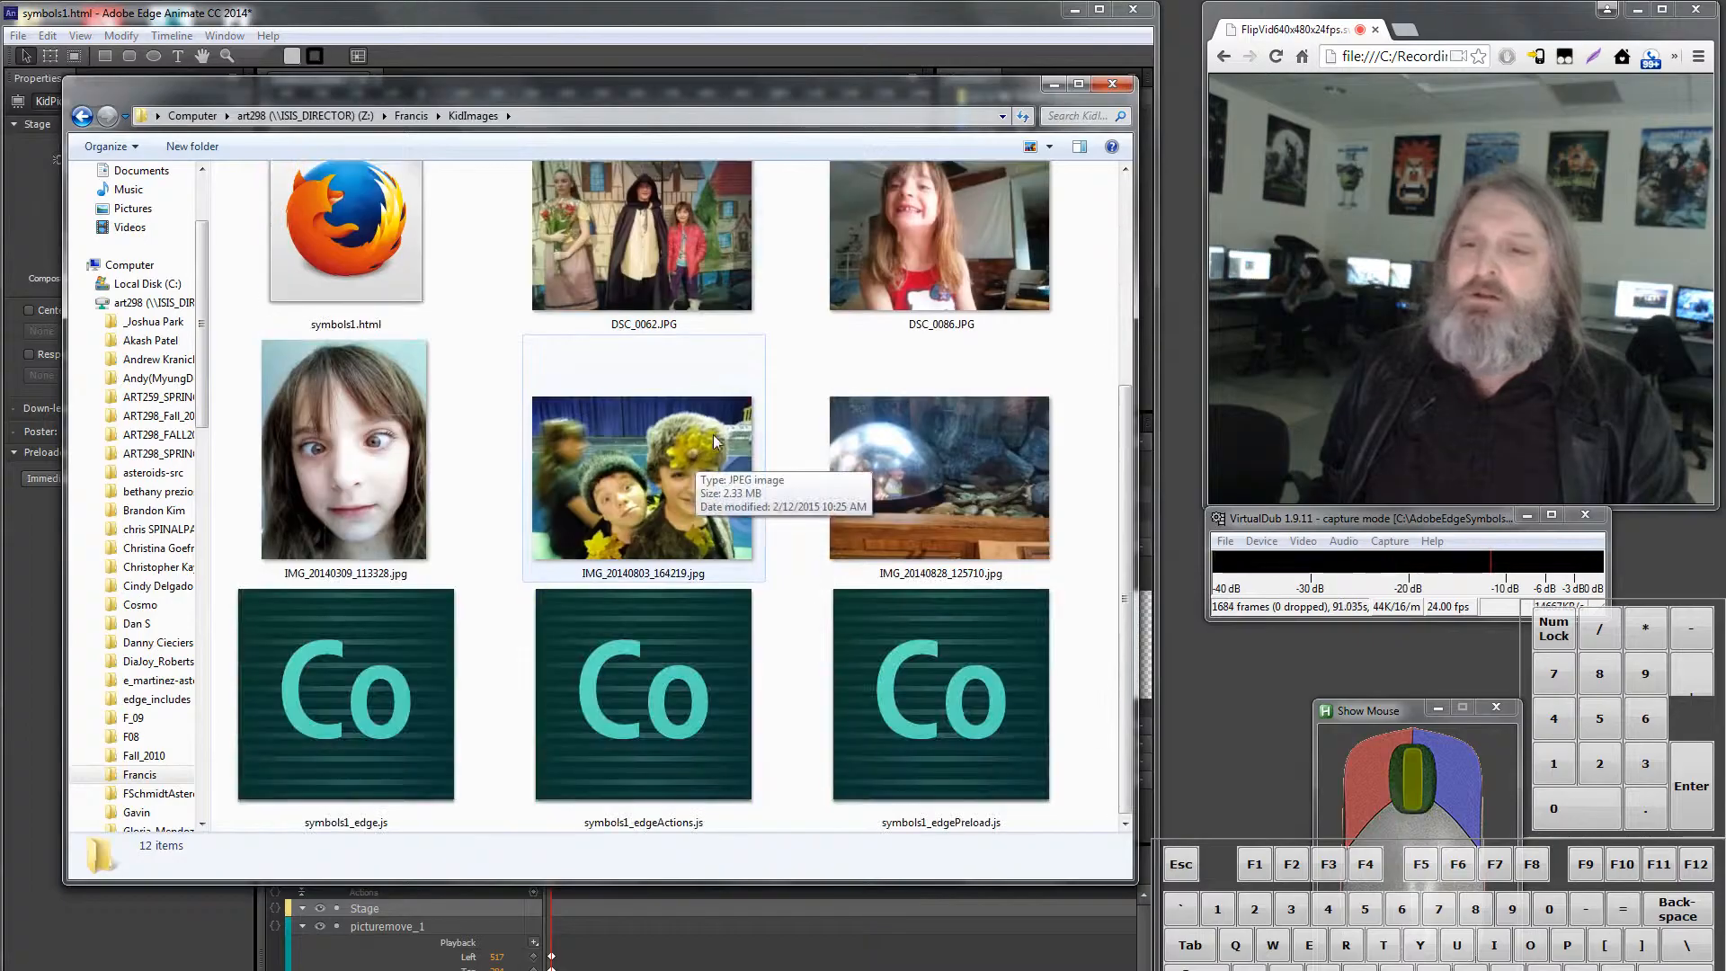
scroll(661, 397, up, 3)
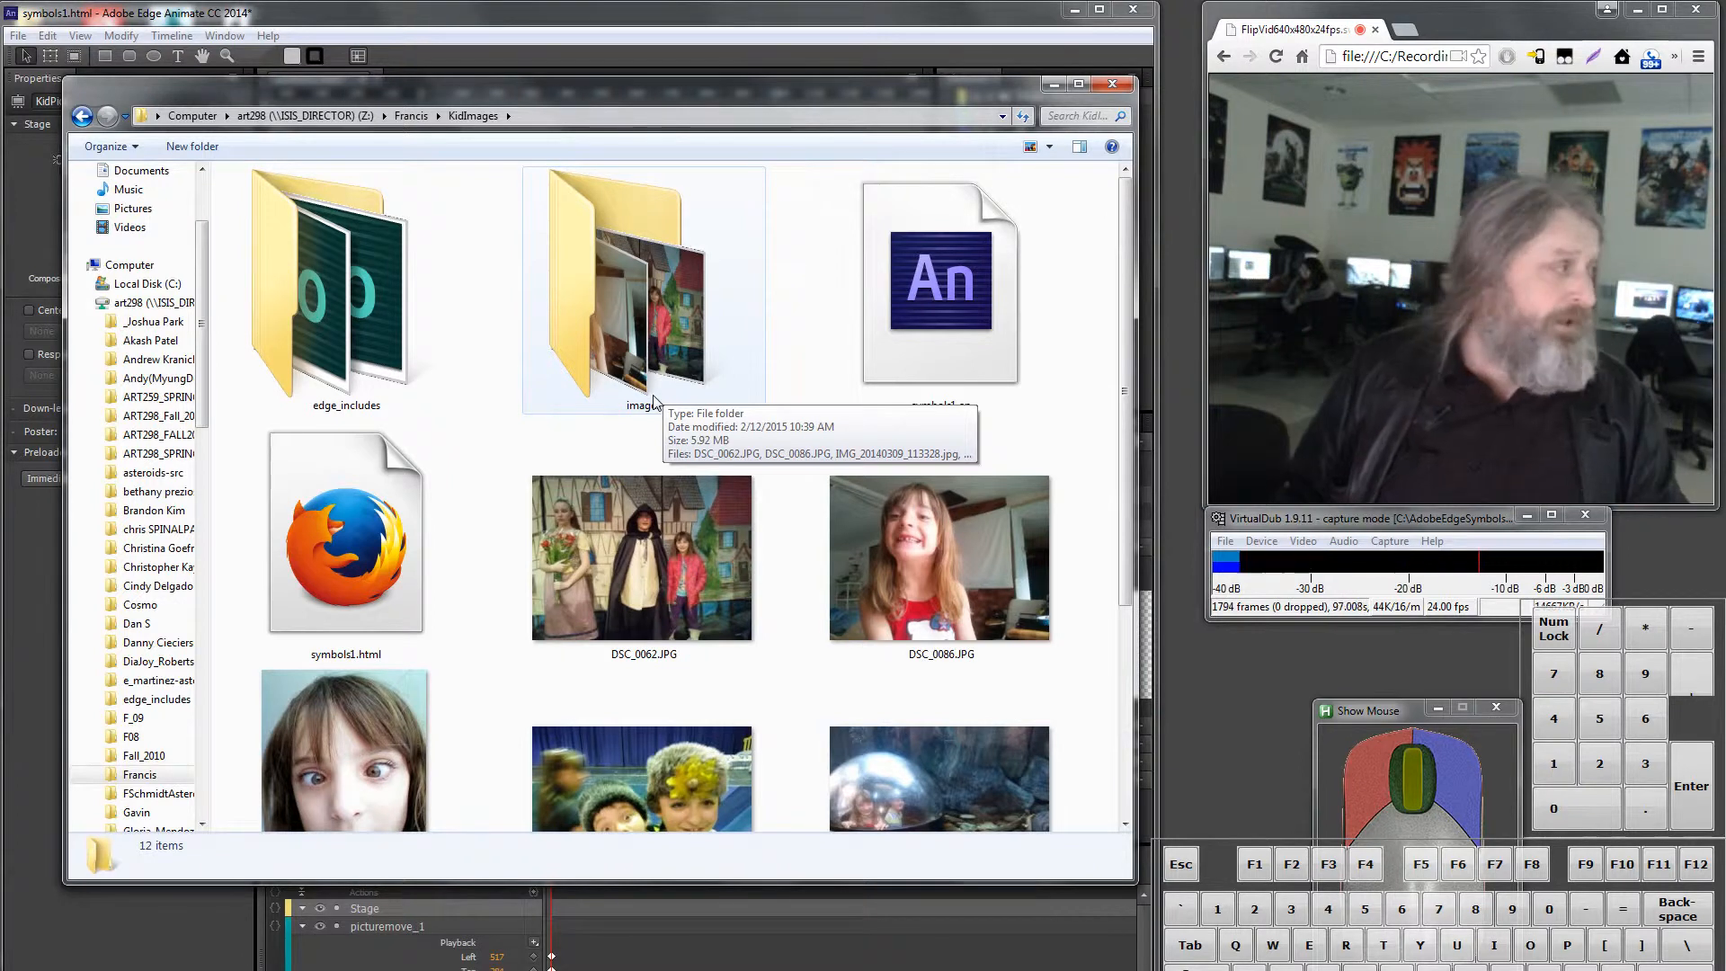
click(1054, 84)
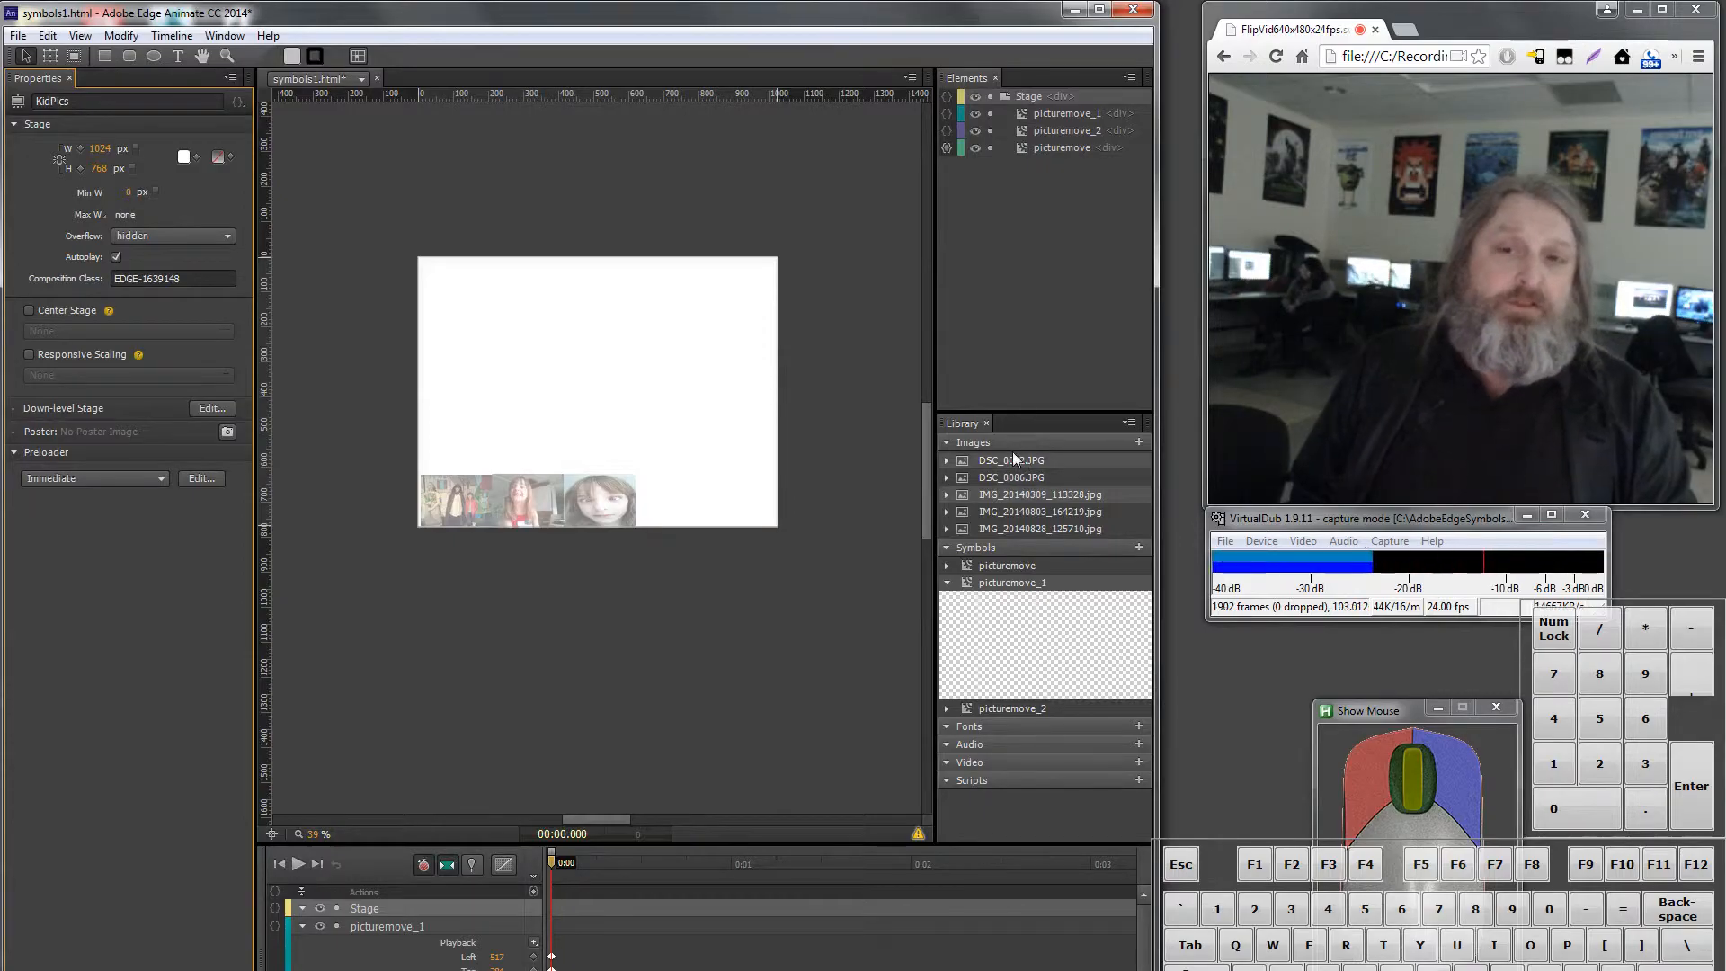
click(1137, 441)
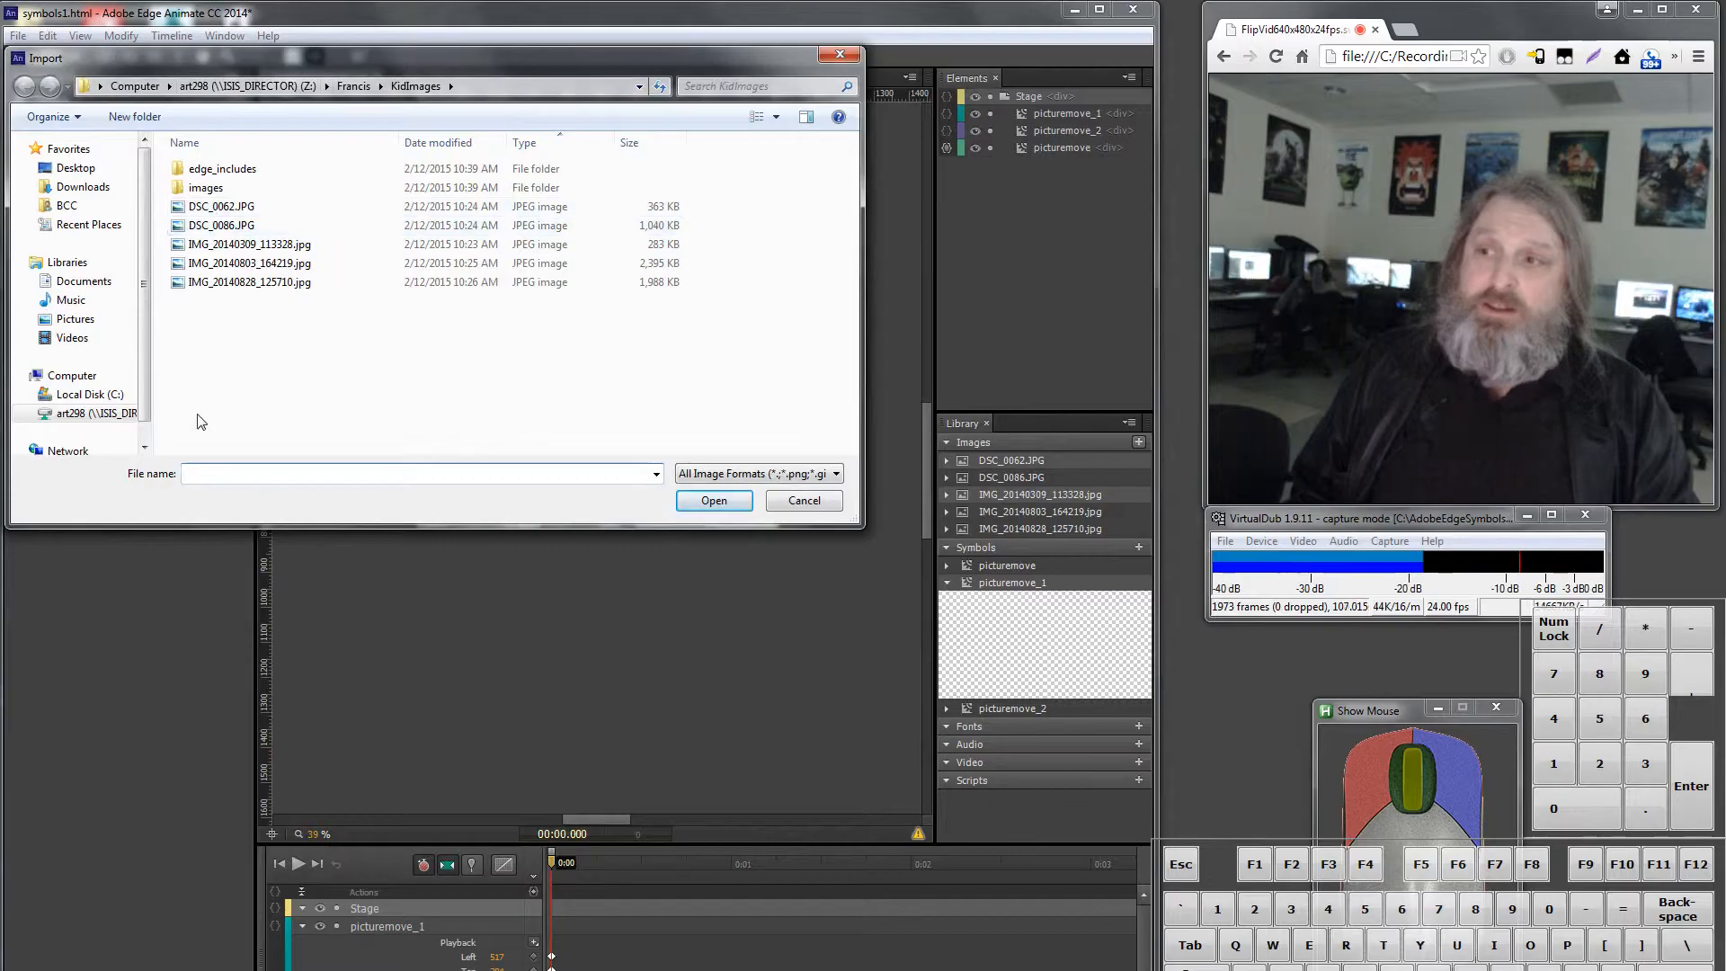
click(727, 501)
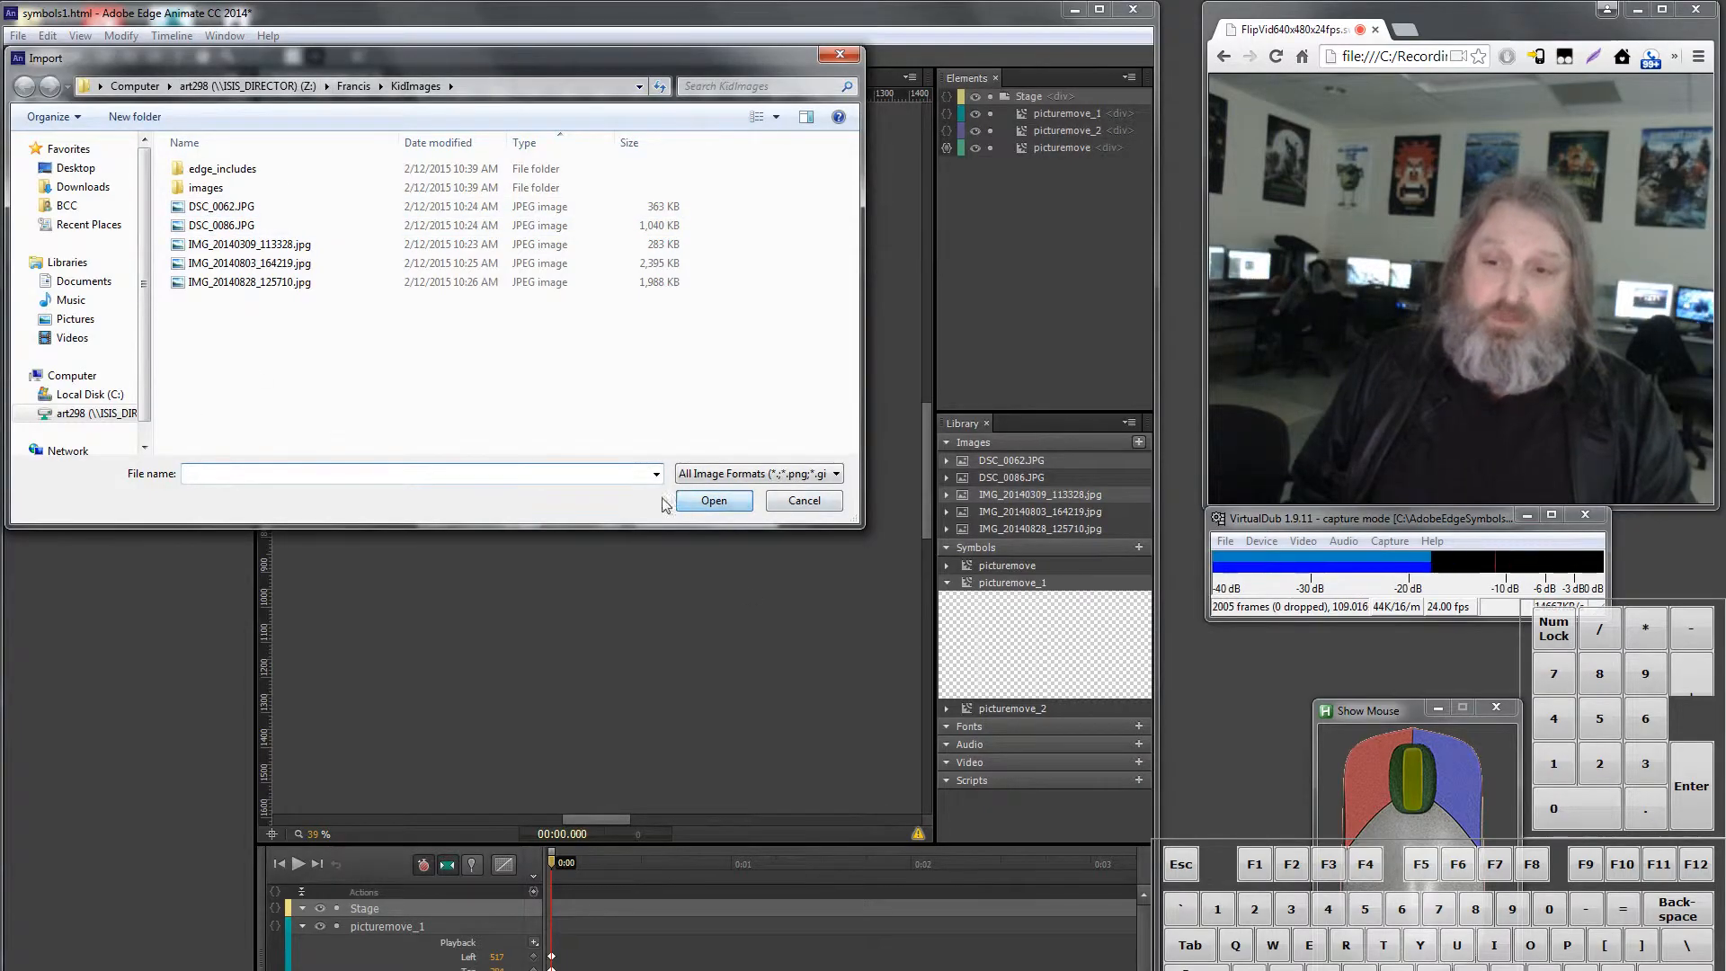
click(809, 503)
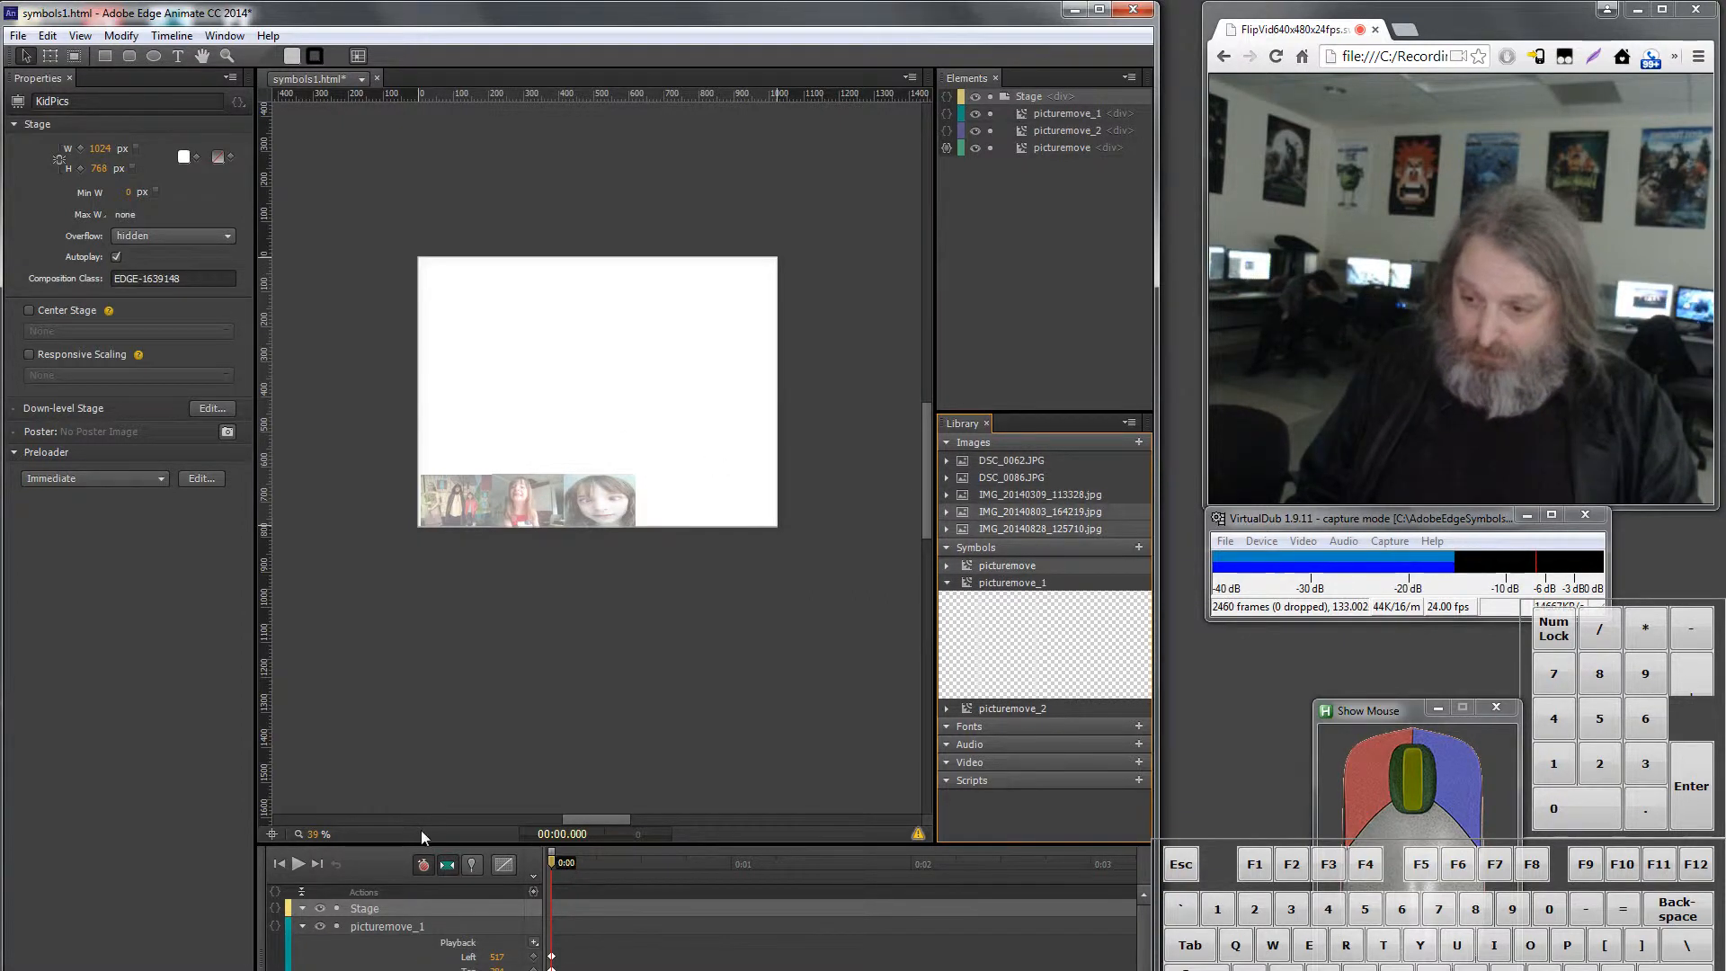
Step: Enlarge the timeline area and place IMG_20140803_164219.jpg from the library on the stage
drag(420, 843, 421, 666)
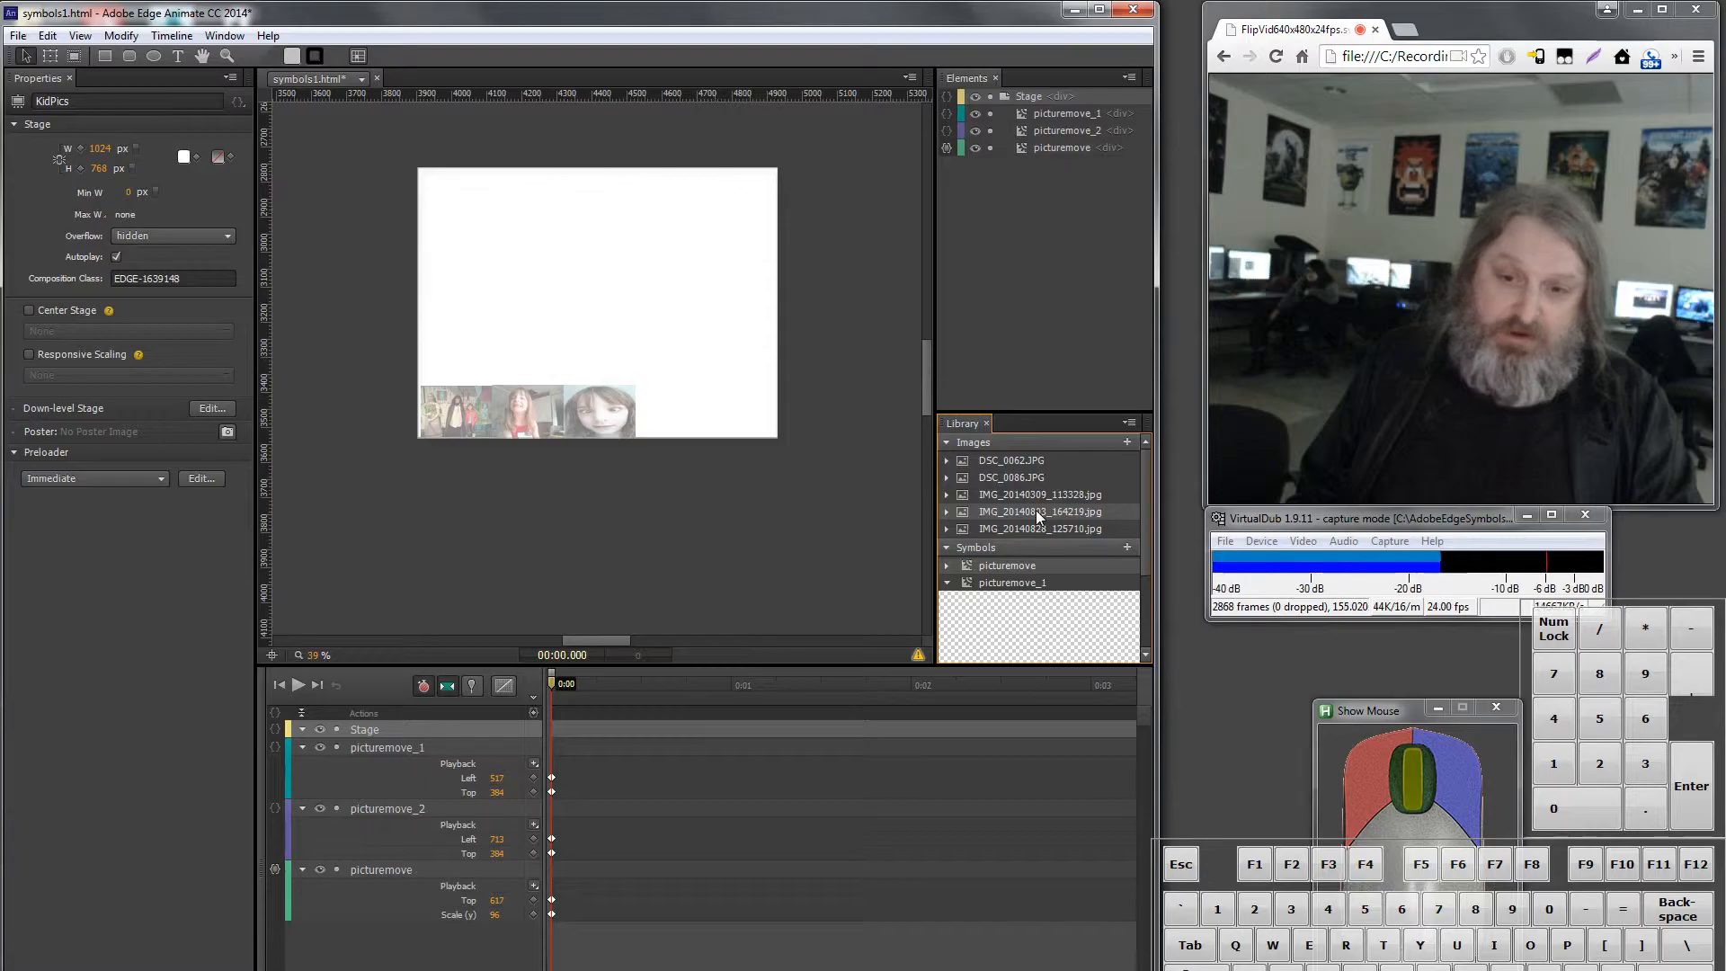
drag(1037, 511, 552, 253)
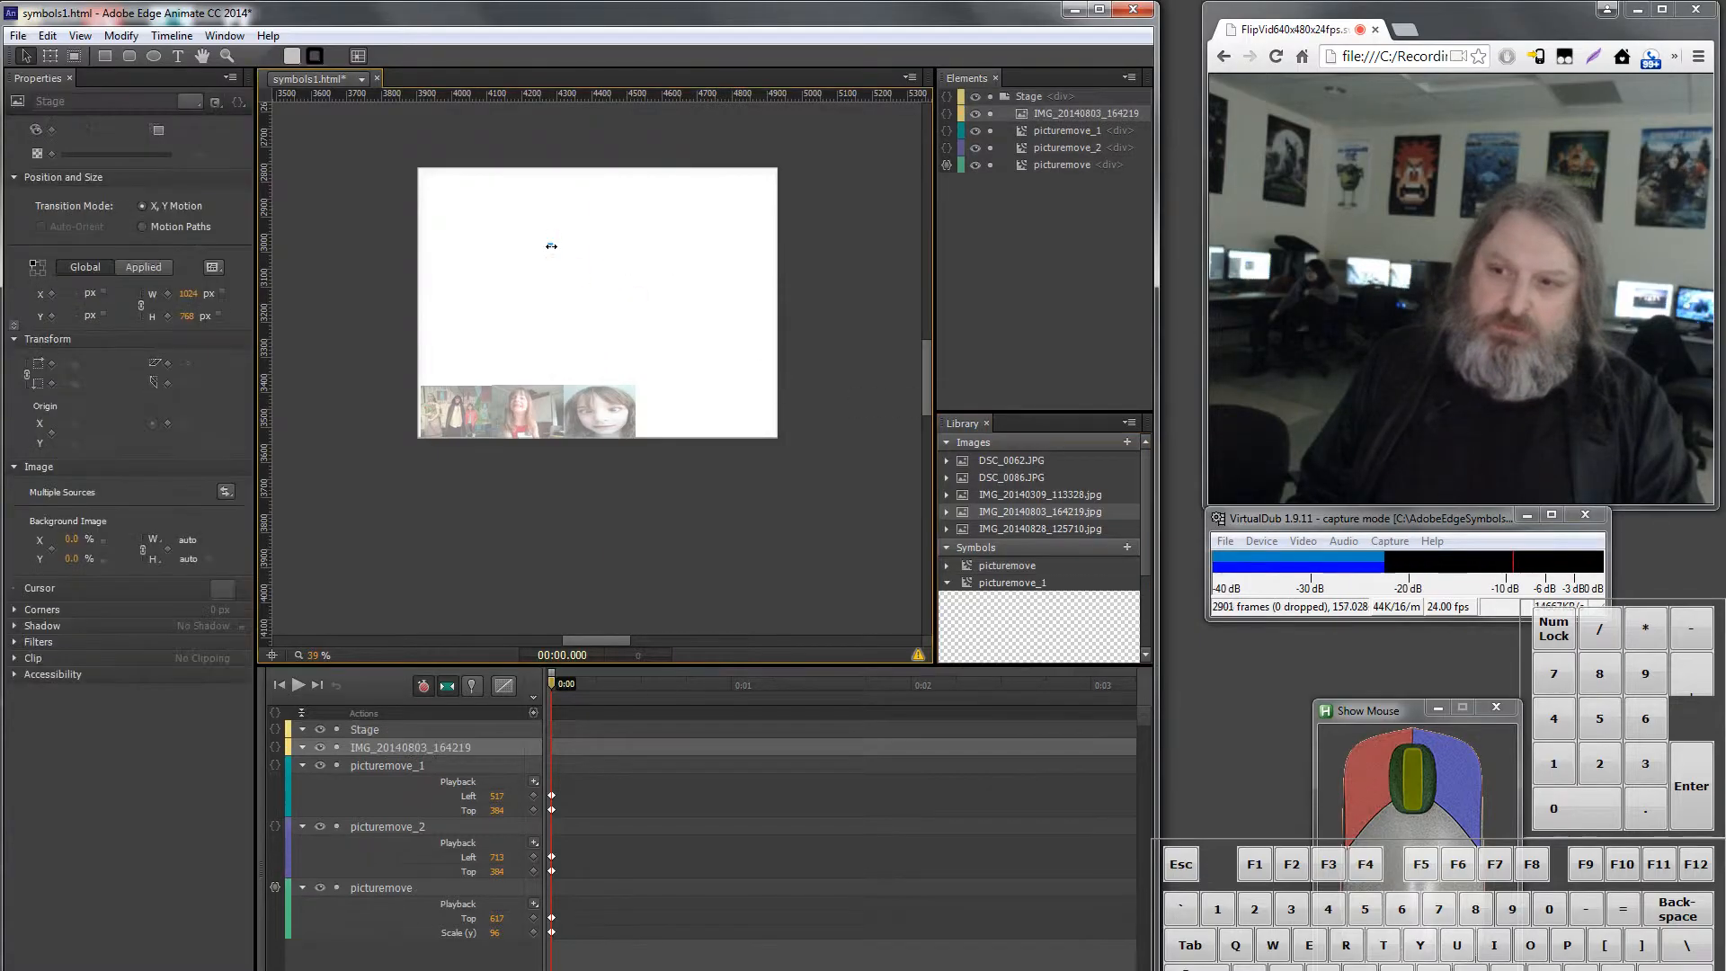
drag(471, 290, 462, 279)
Step: Scale the placed photo down to about 1033 × 663 px and move it over the stage
scroll(601, 534, down, 3)
scroll(585, 547, up, 5)
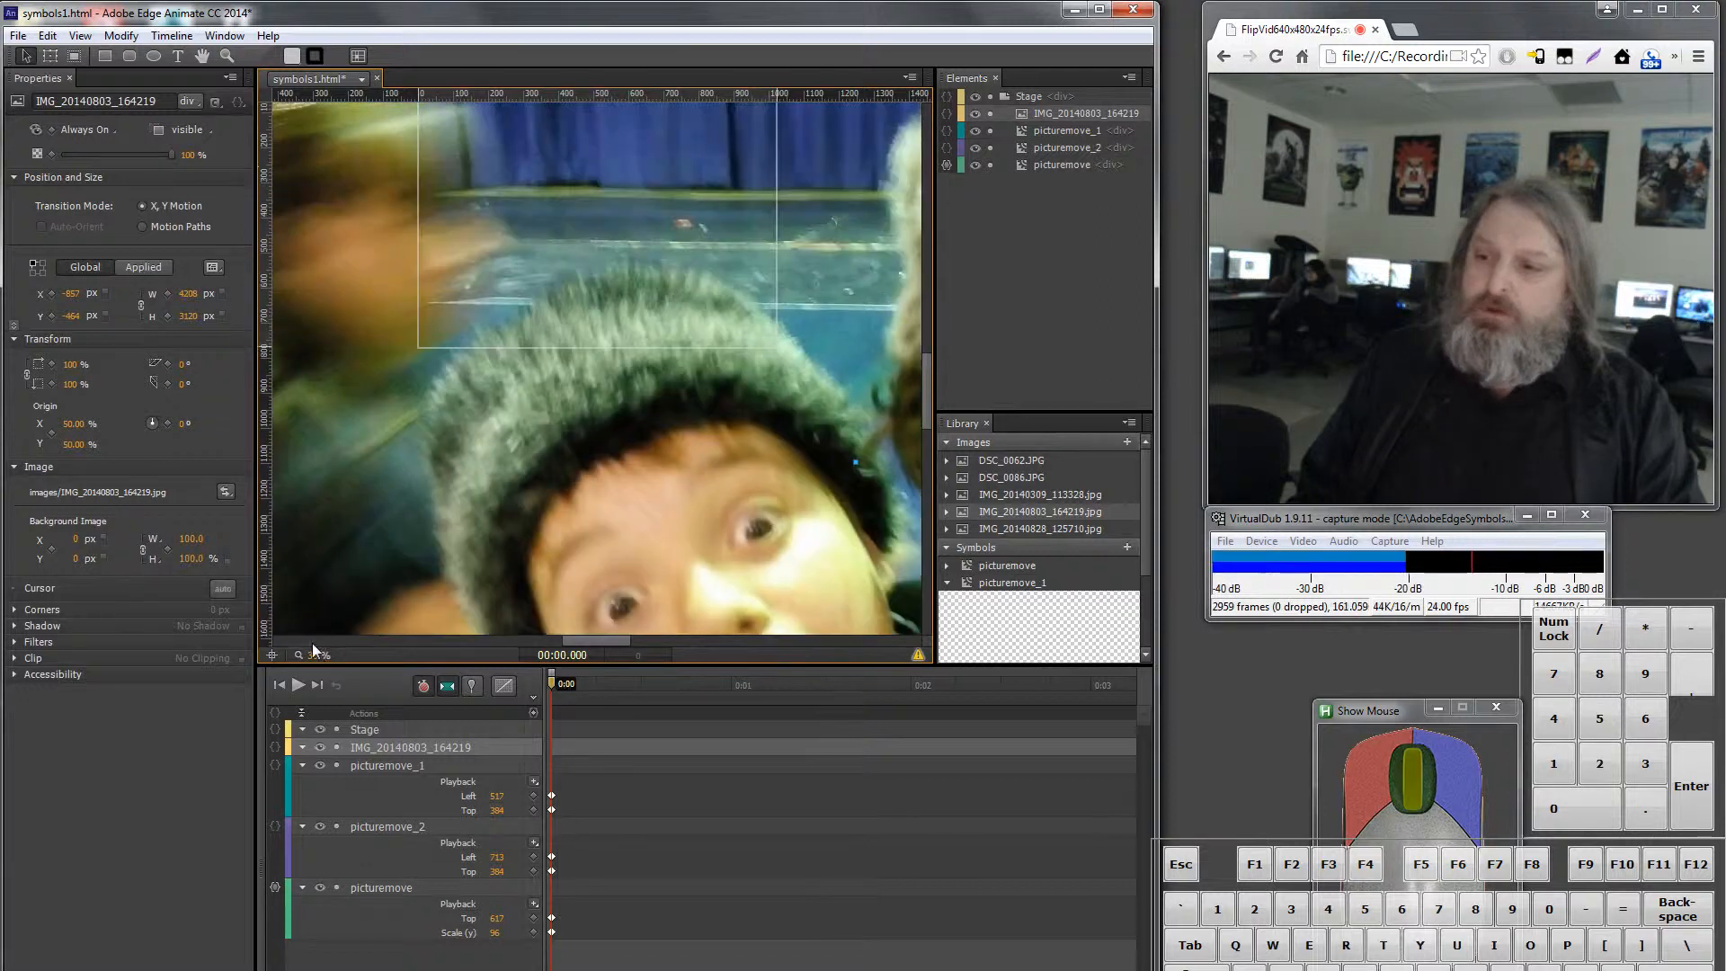
drag(315, 657, 238, 650)
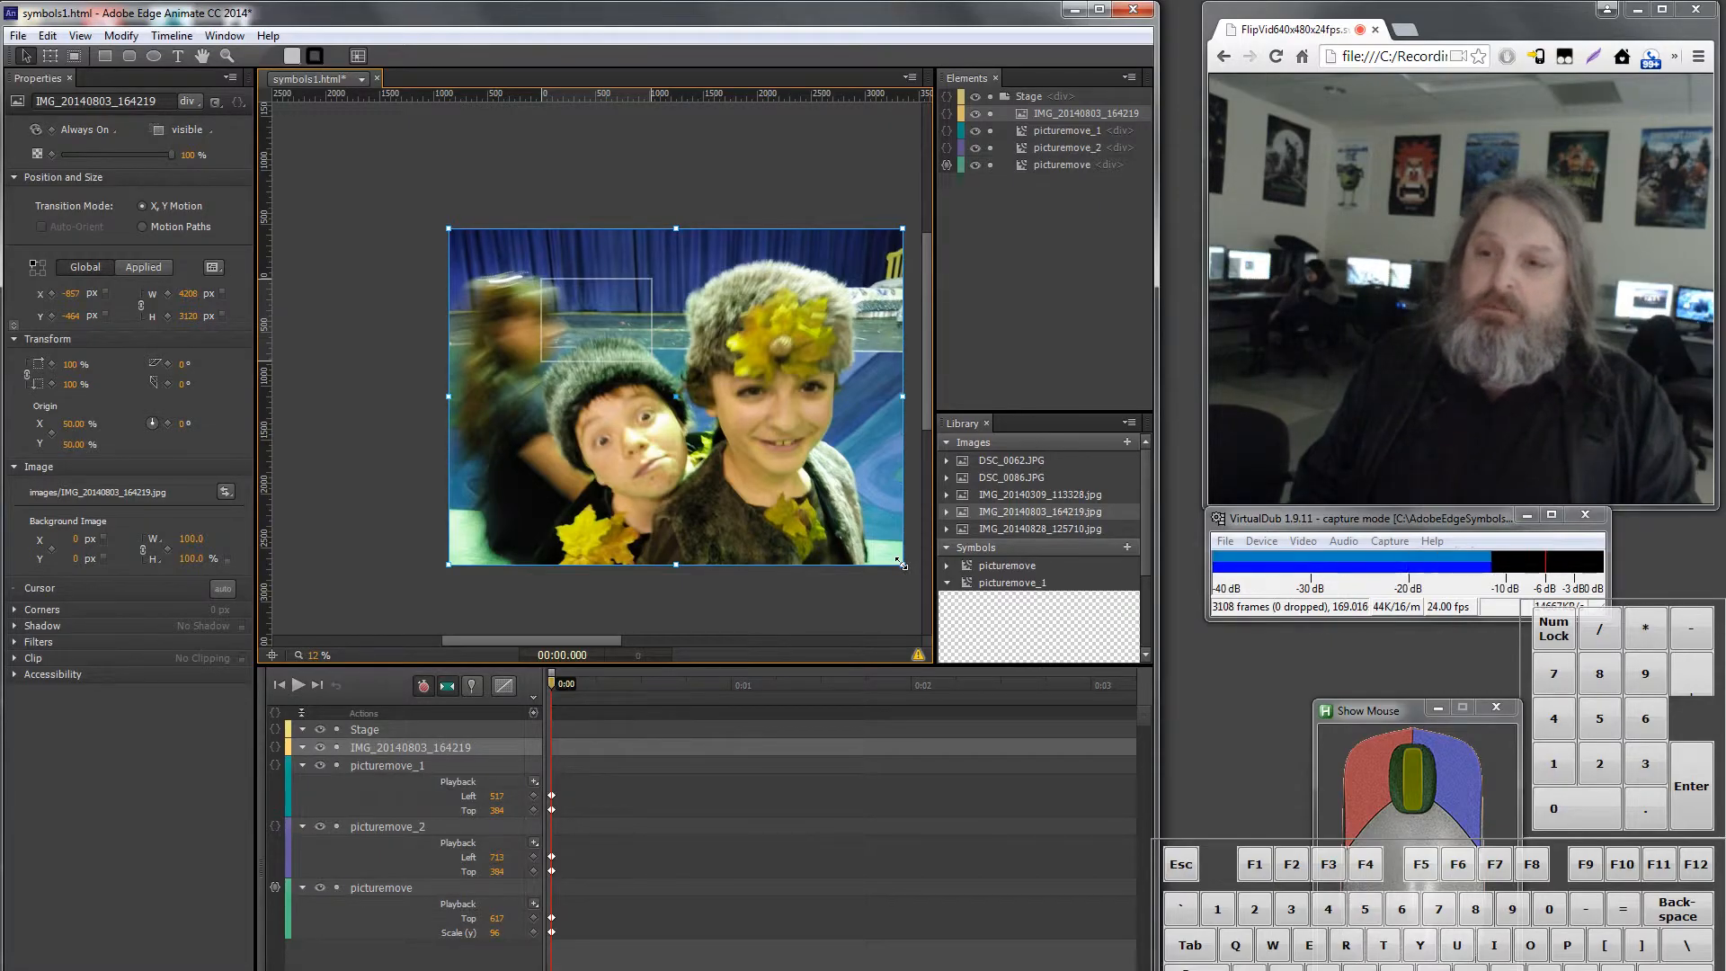
drag(714, 435, 634, 366)
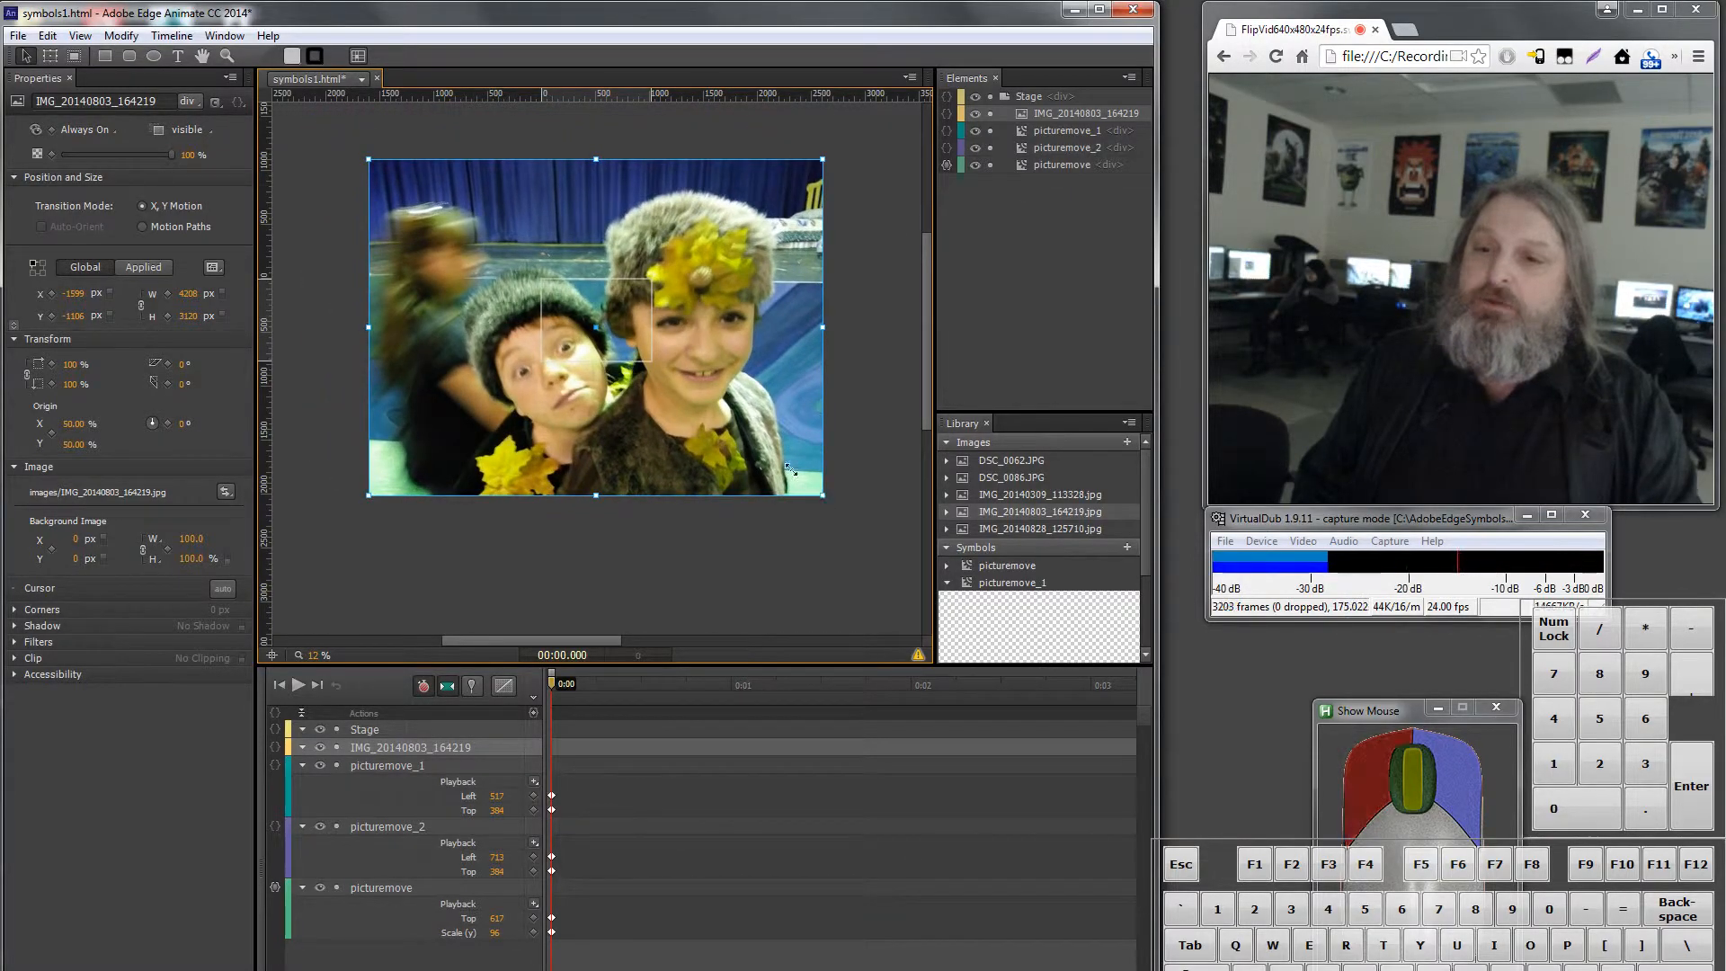
drag(823, 496, 616, 339)
drag(505, 244, 600, 311)
drag(710, 224, 594, 321)
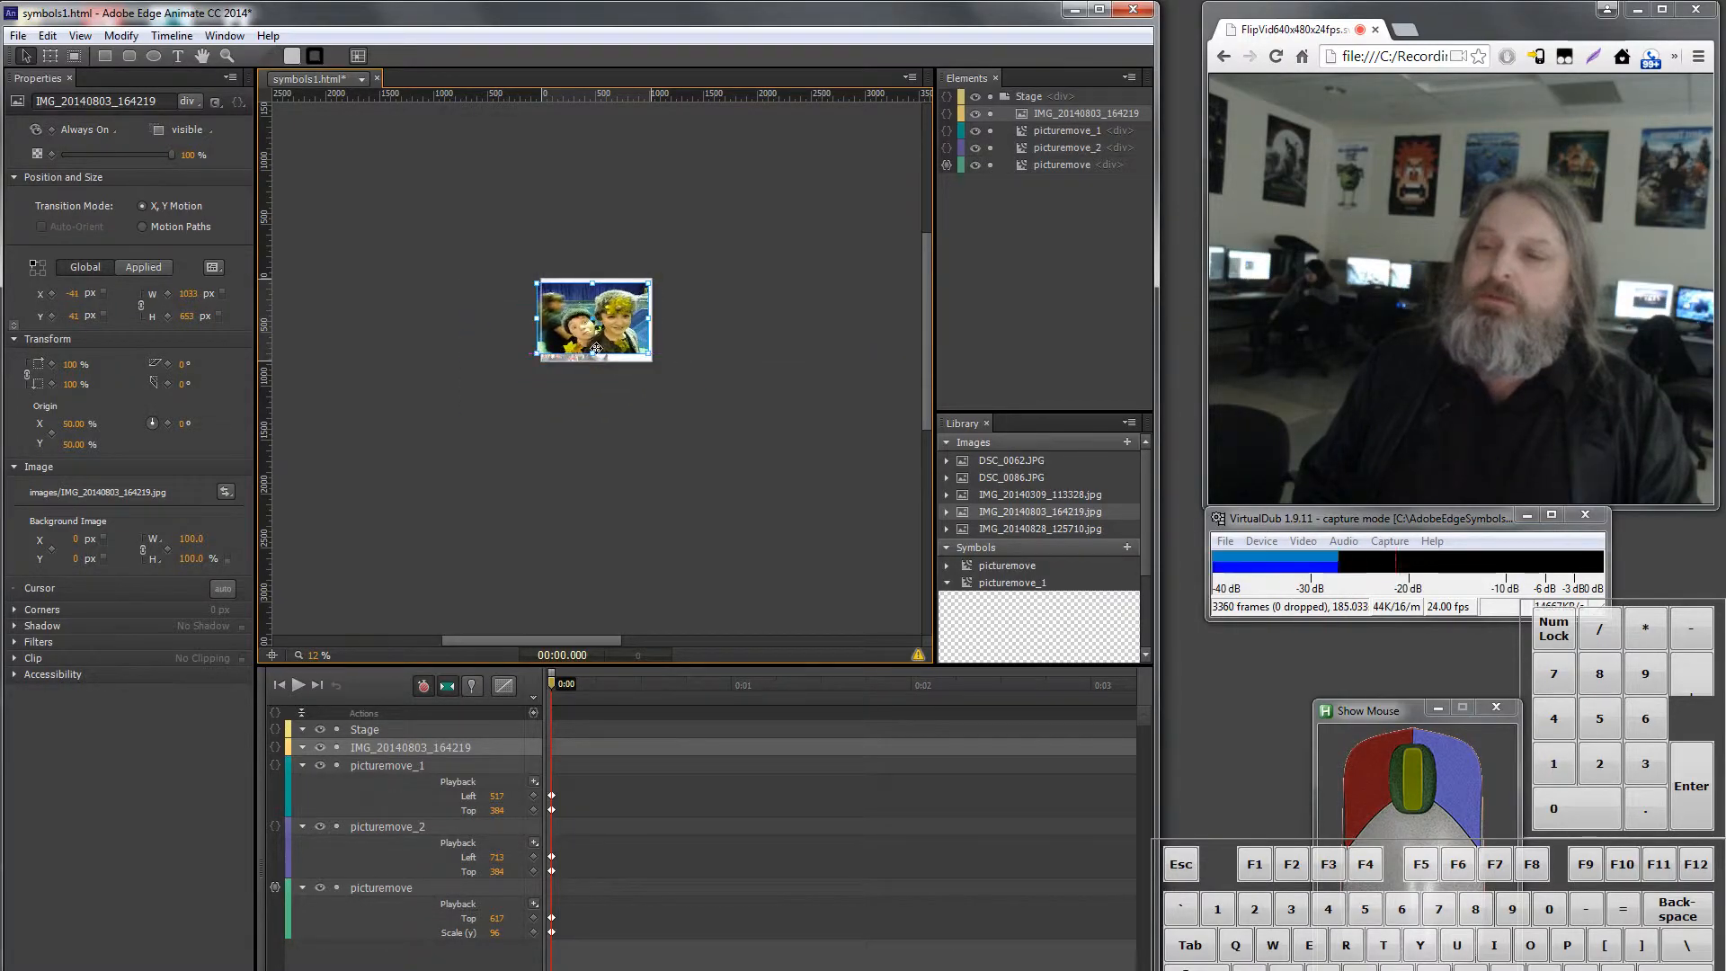
Step: Enlarge the photo to about 1093 × 768 px and position it so it covers the whole stage
scroll(601, 344, up, 3)
scroll(601, 343, down, 2)
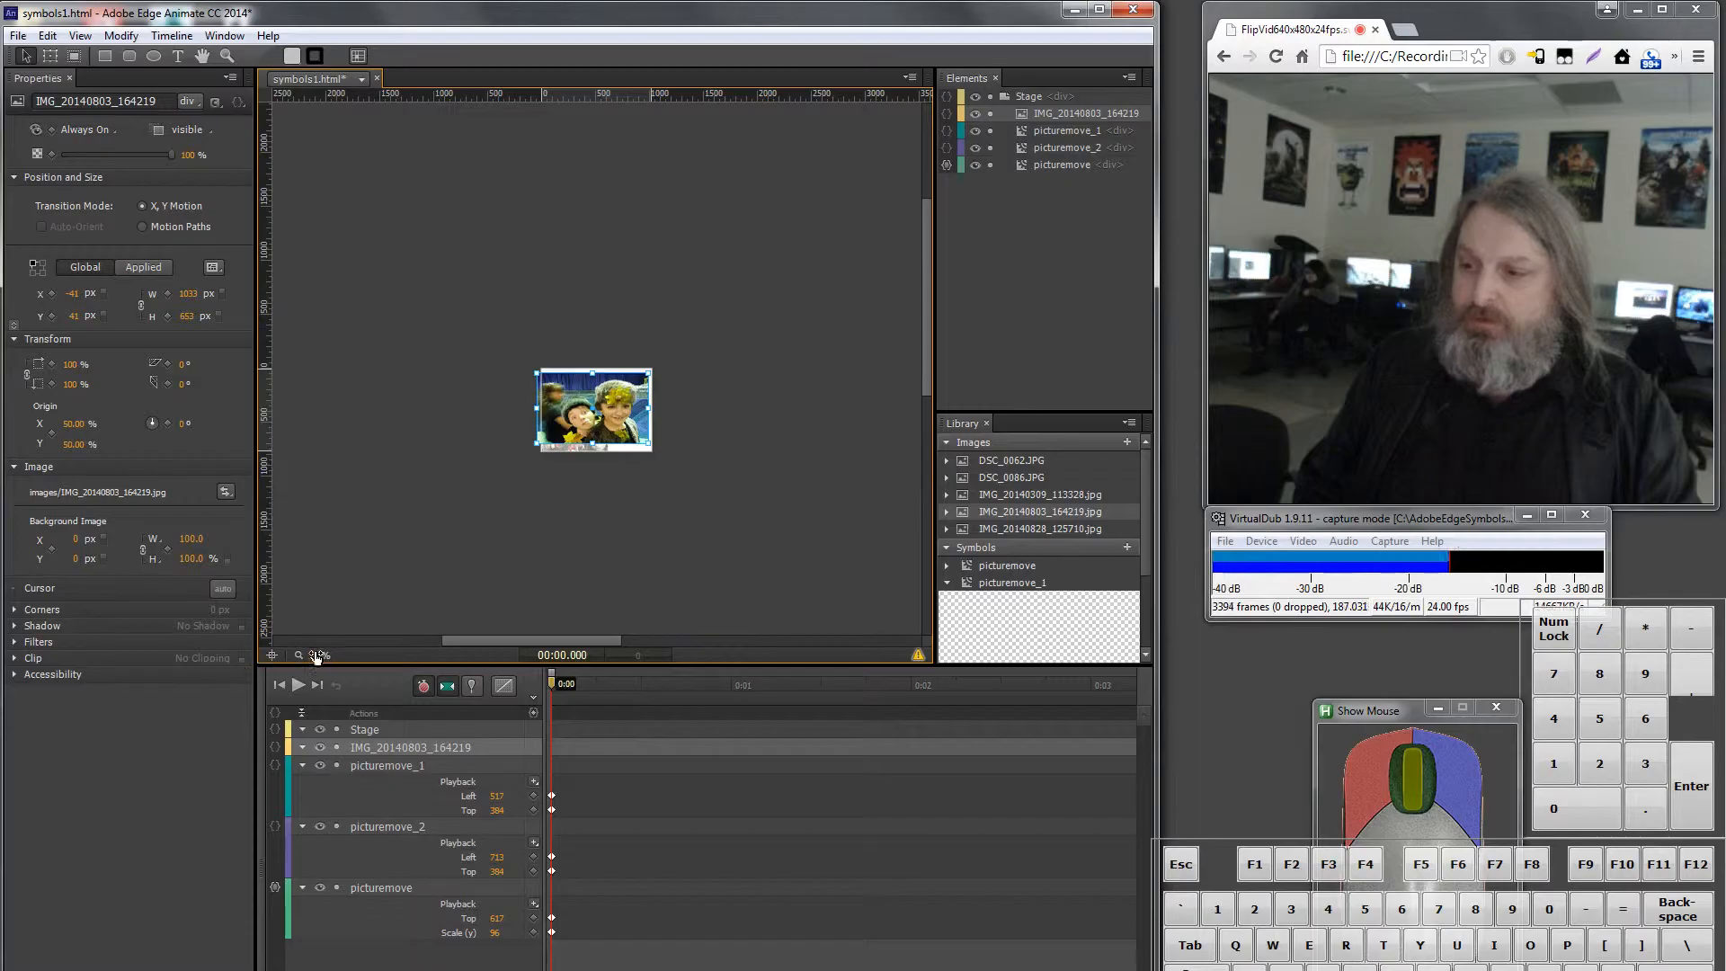
mouse_move(316, 656)
mouse_down()
mouse_move(349, 659)
mouse_move(329, 659)
mouse_up()
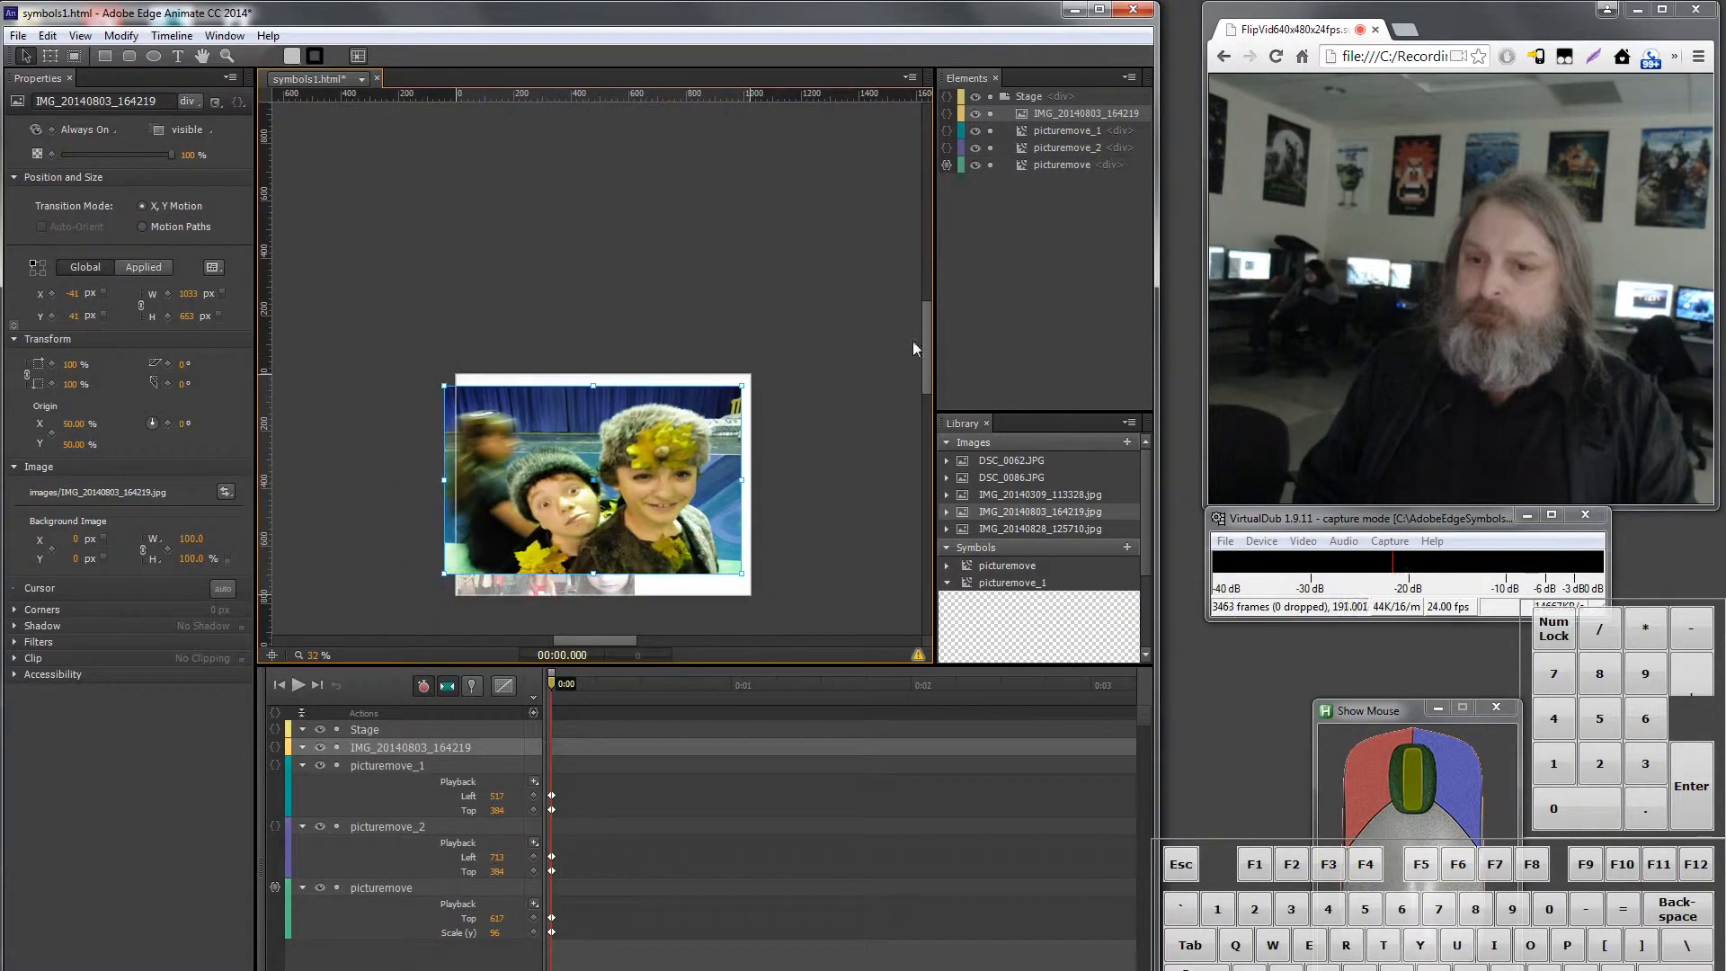
drag(924, 327, 924, 358)
drag(659, 316, 671, 320)
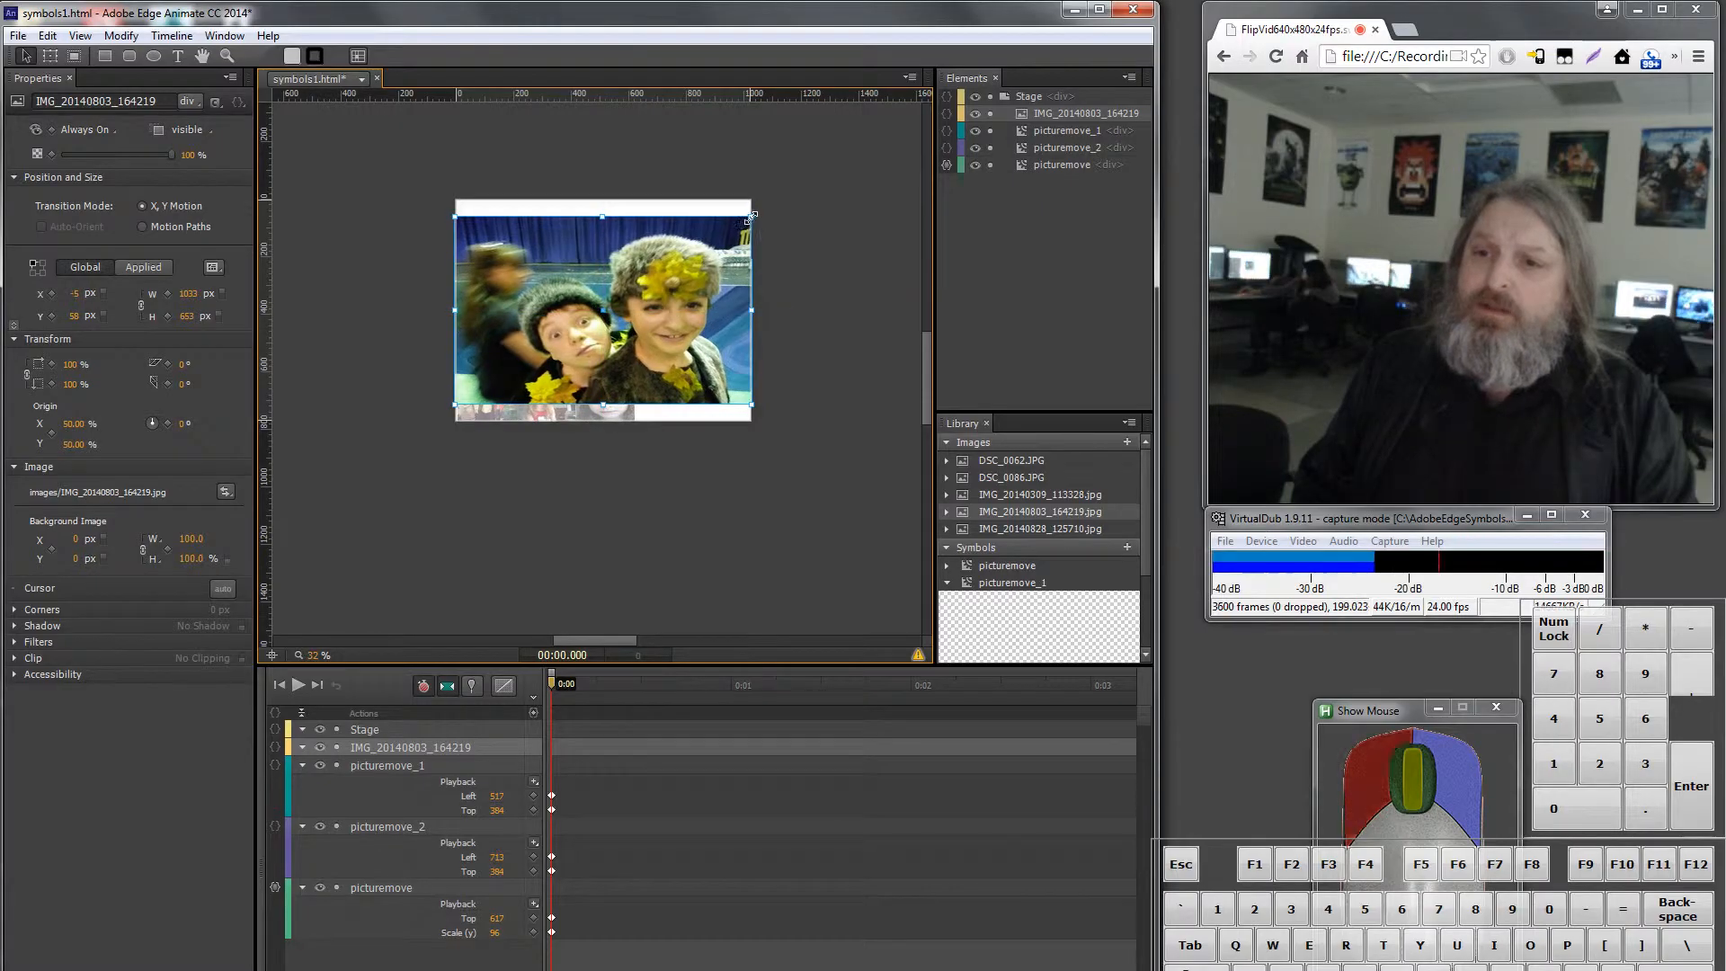
mouse_move(750, 216)
mouse_down()
mouse_move(772, 176)
mouse_move(753, 196)
mouse_up()
drag(655, 260, 654, 275)
drag(758, 205, 767, 195)
drag(714, 253, 701, 252)
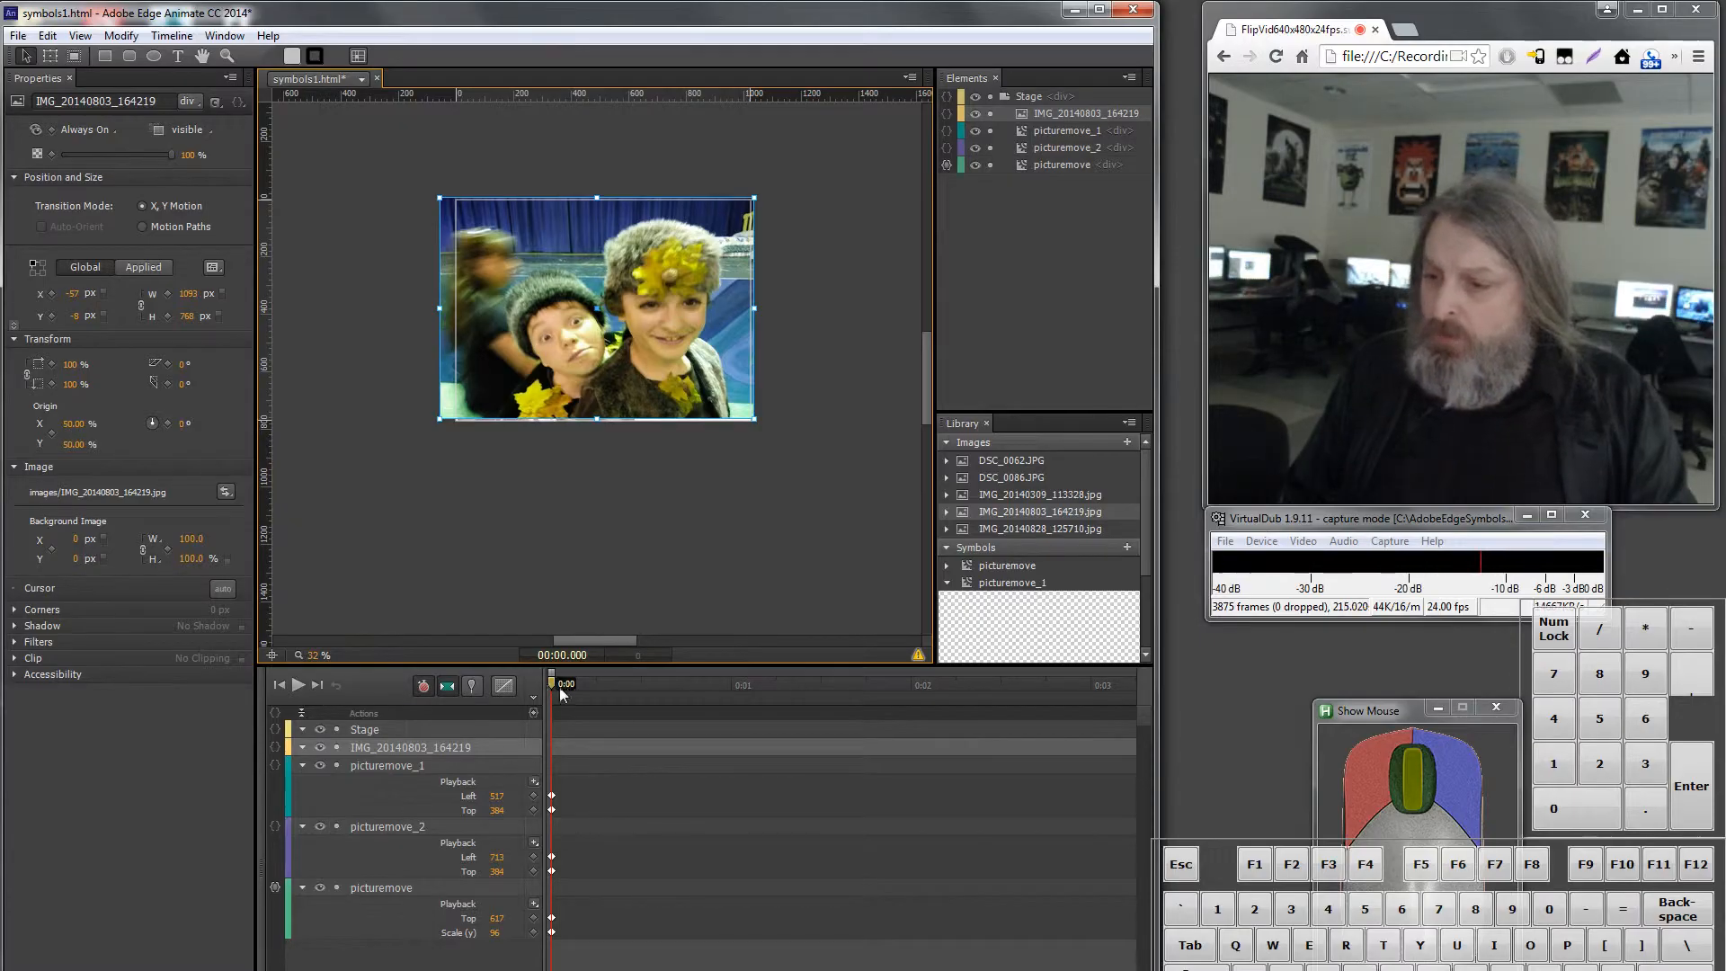
Step: At 2 seconds, shift the photo to about X -34, Y 0 and add scale keyframes at 100%
drag(556, 684, 899, 683)
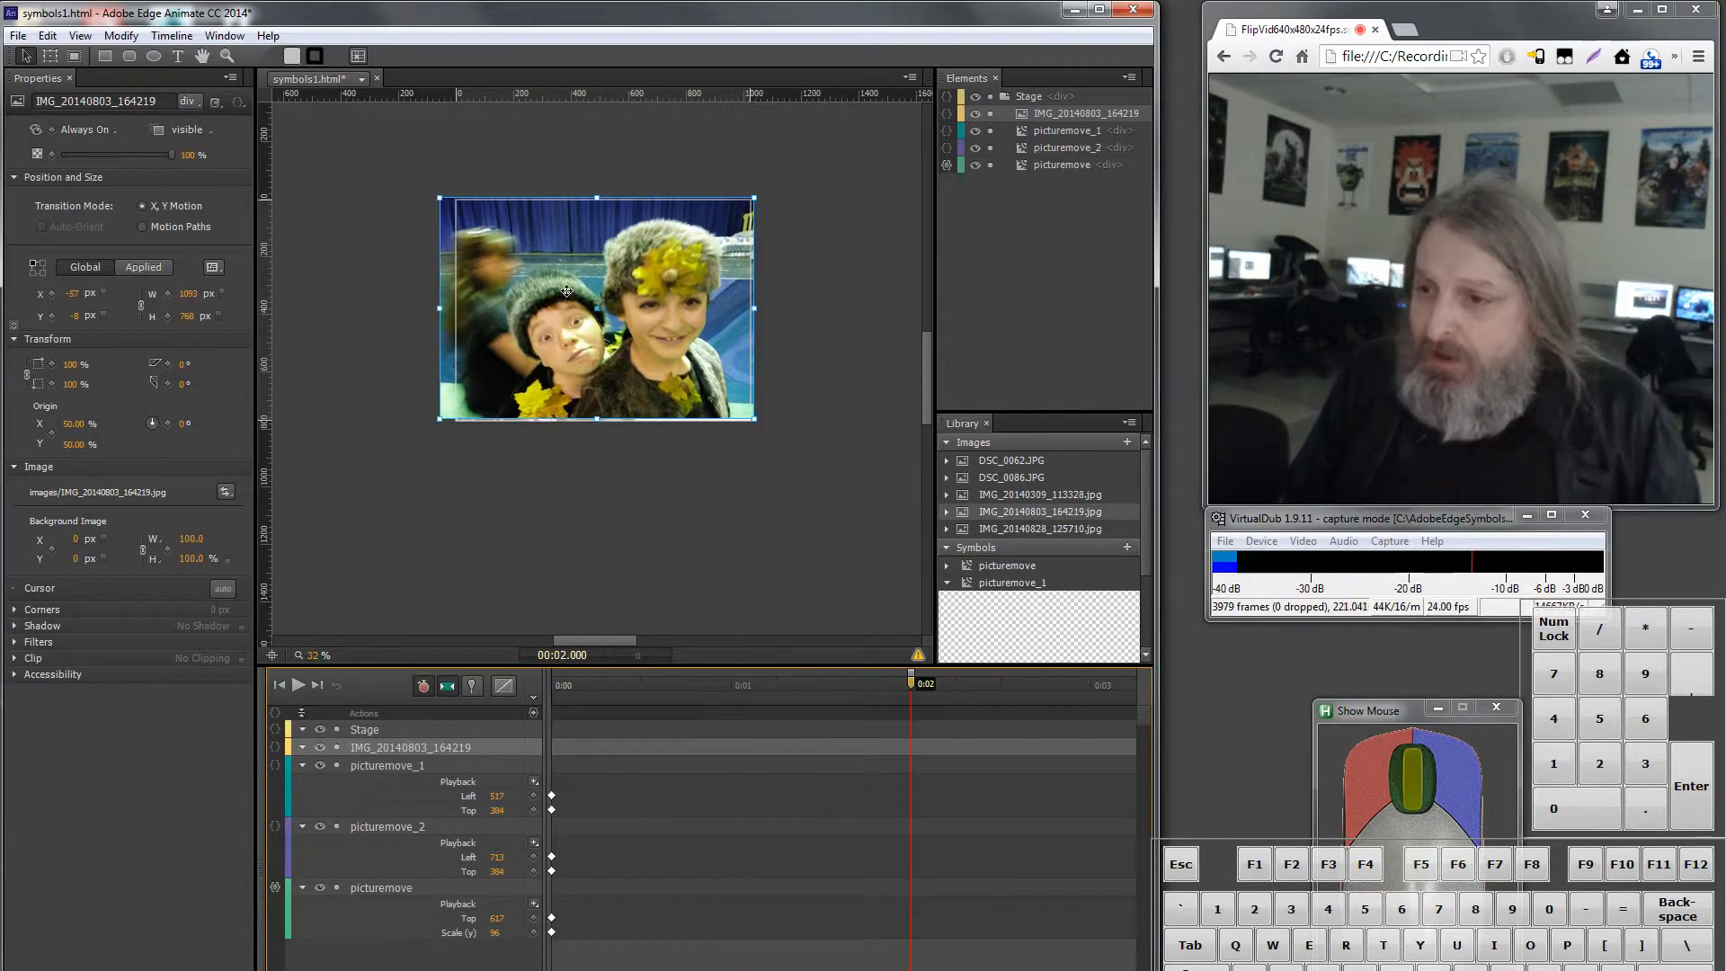
mouse_move(579, 290)
mouse_down()
mouse_move(593, 292)
mouse_move(572, 293)
mouse_up()
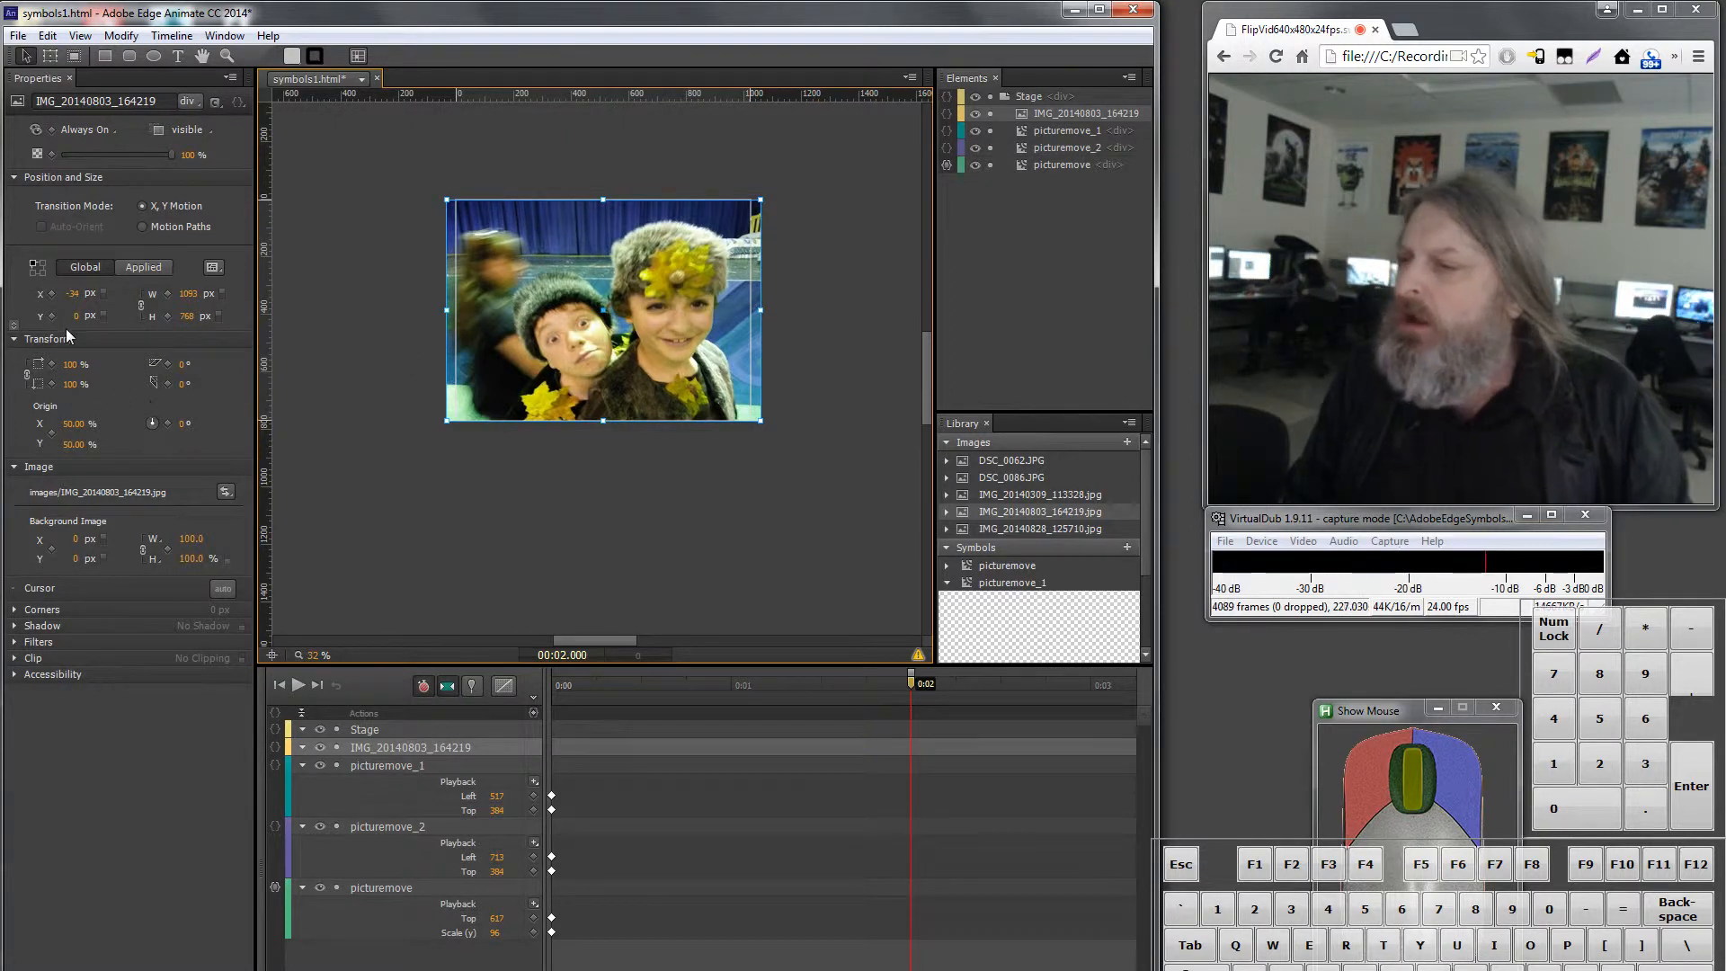
click(51, 384)
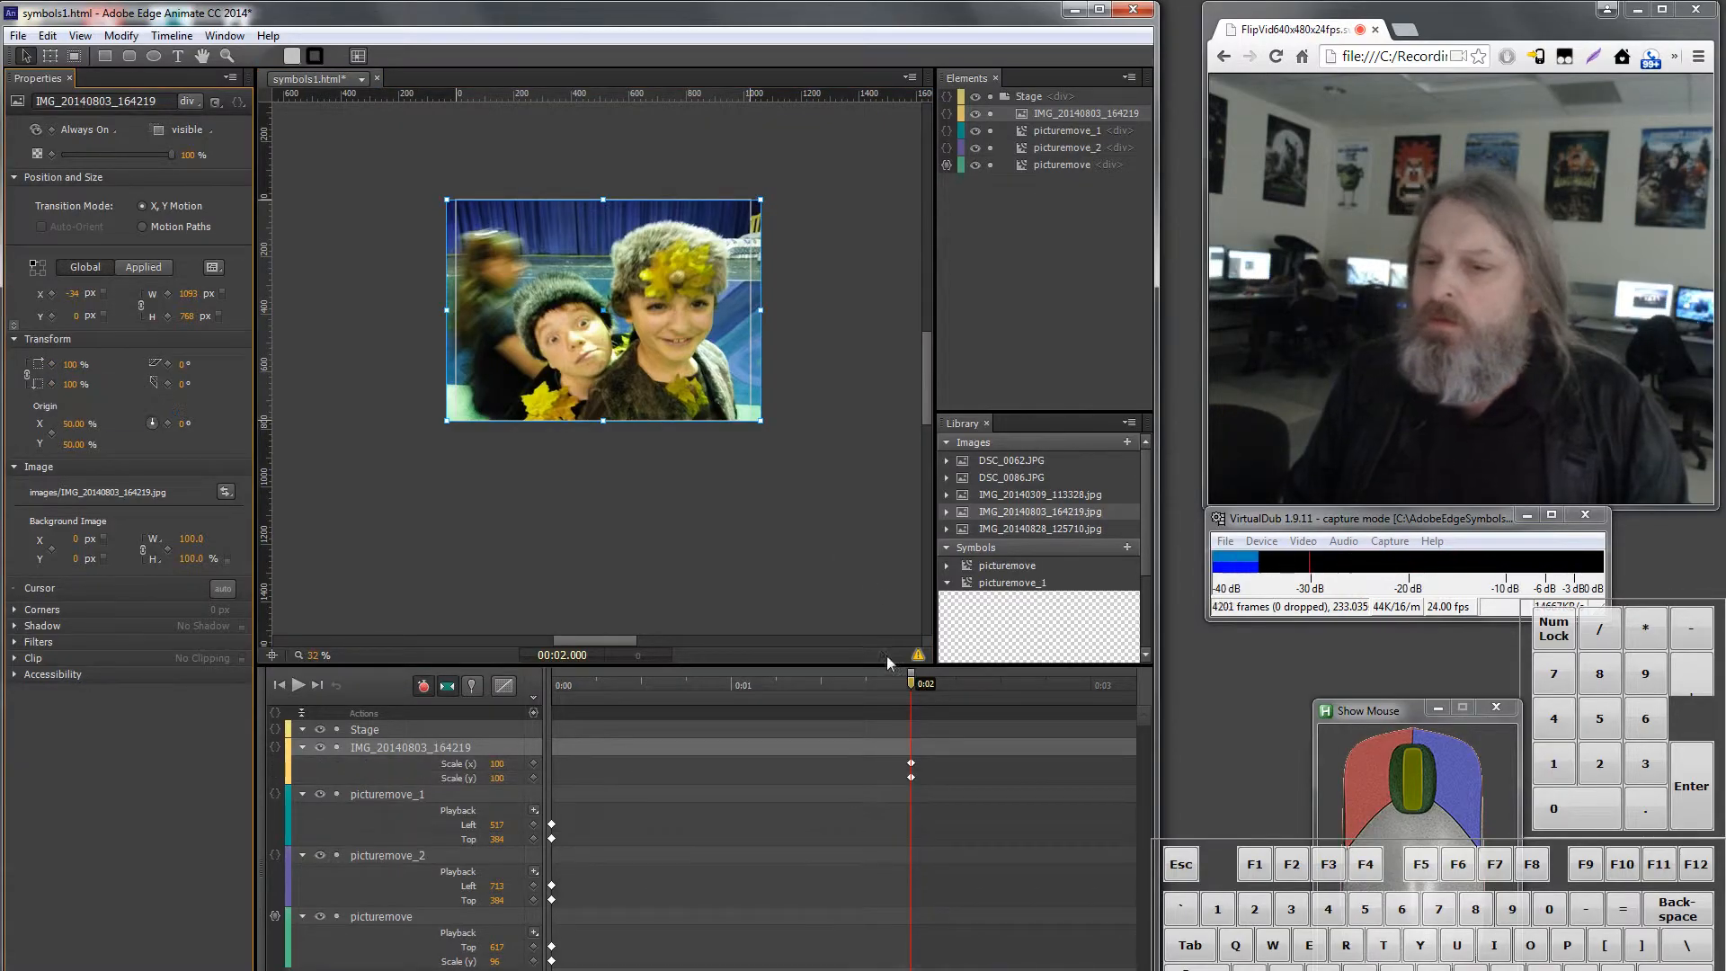
Step: Animate the photo's size from about 215 × 151 px at 0 seconds to about 1058 × 751 px at 2 seconds
drag(670, 706, 537, 707)
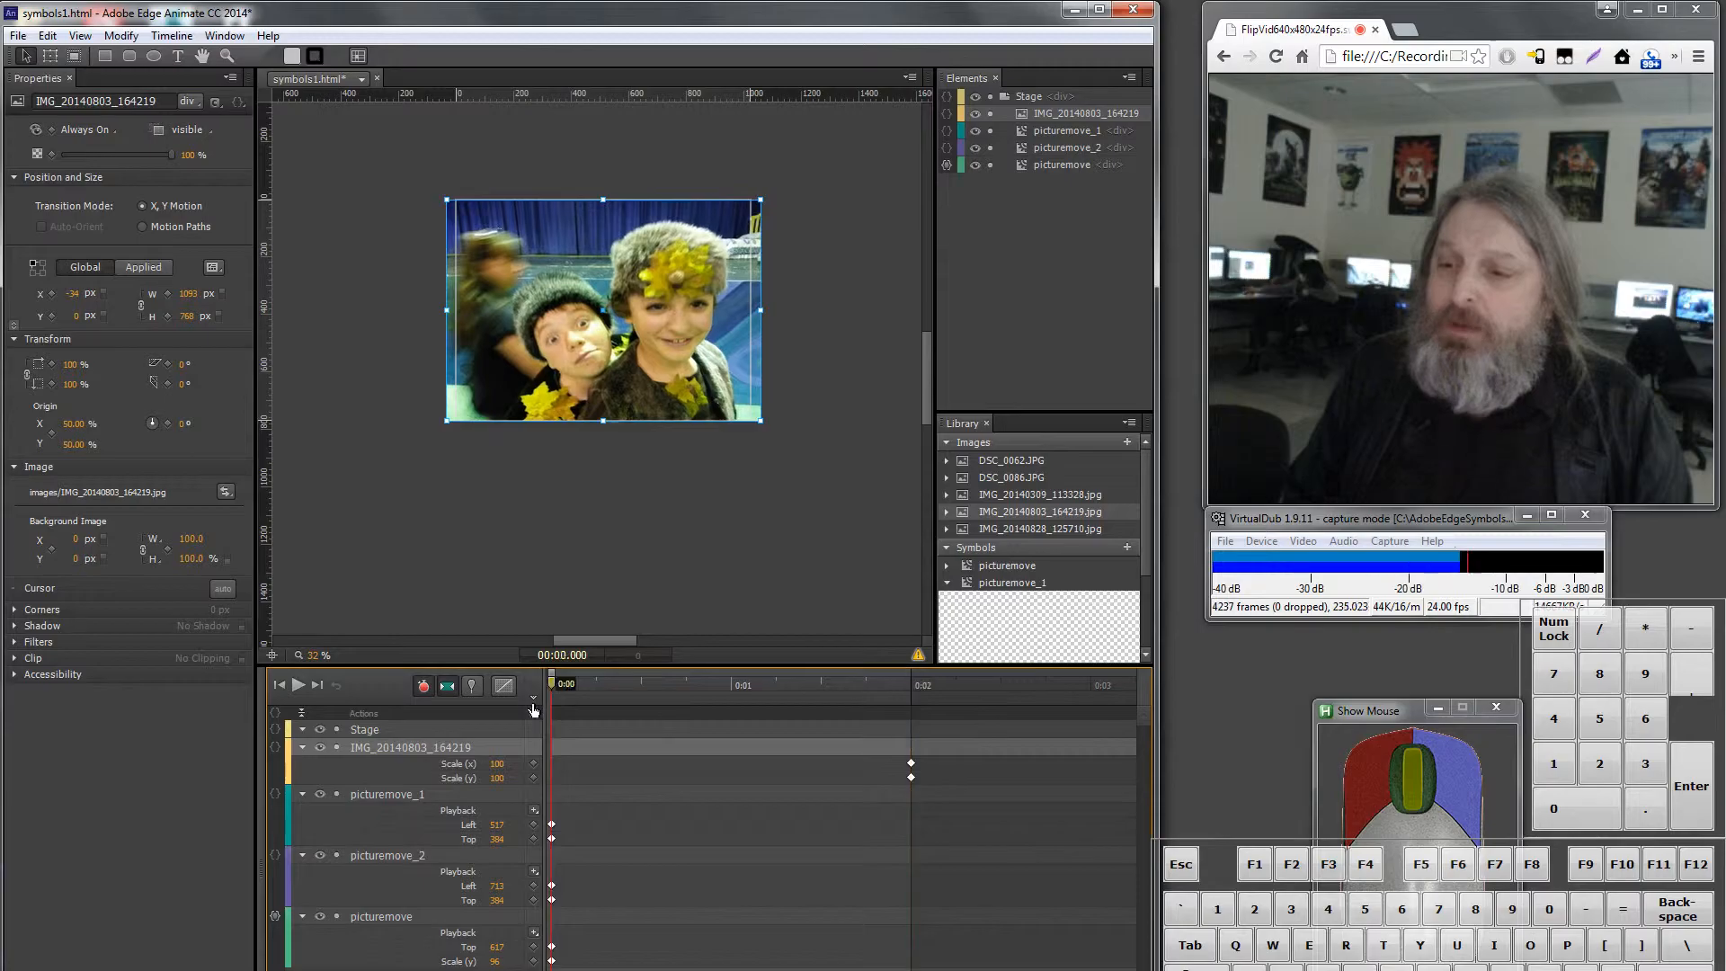
drag(762, 198, 511, 387)
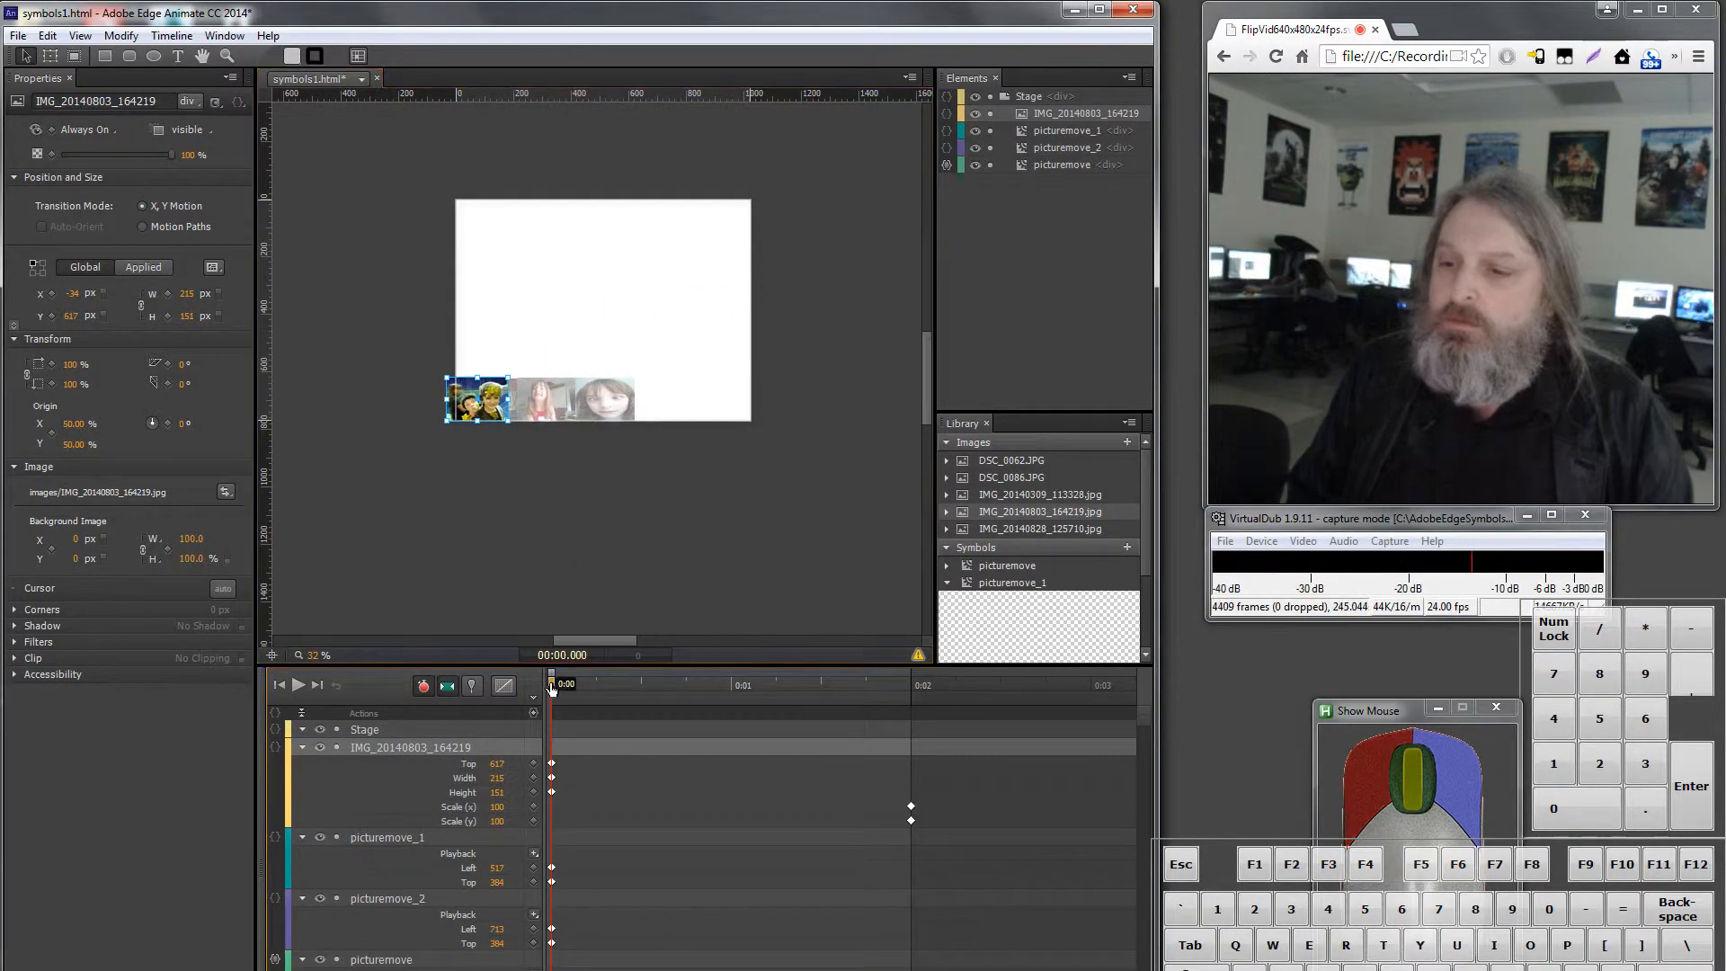
drag(558, 683, 910, 685)
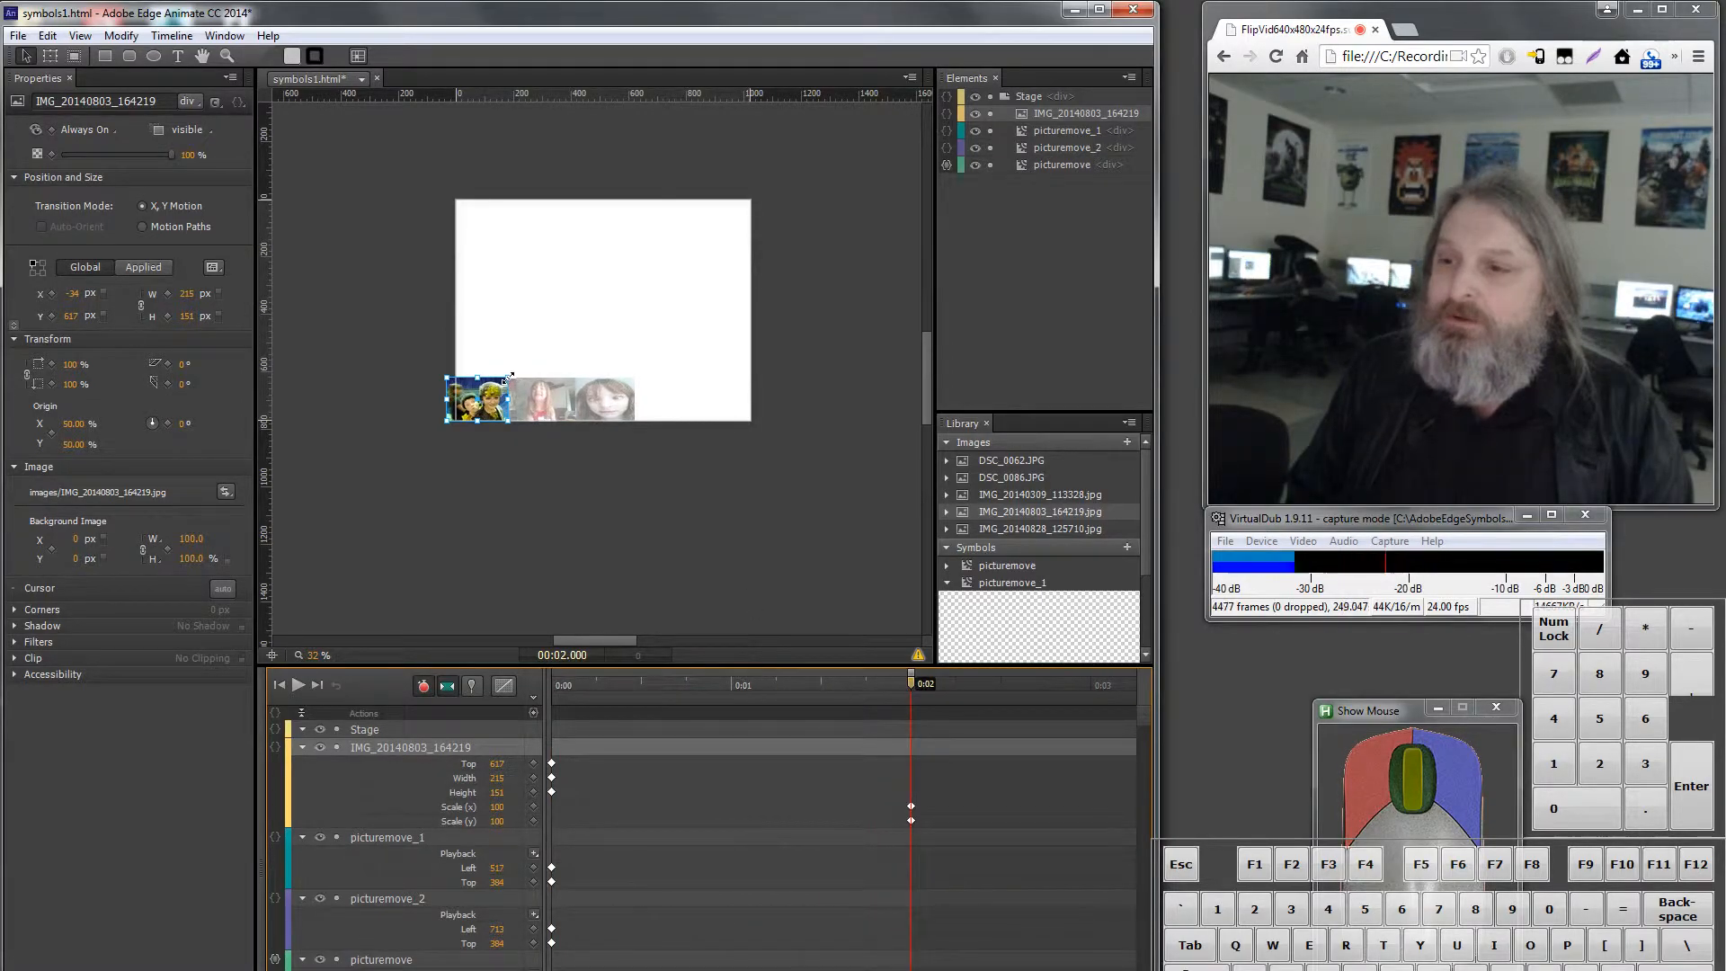
drag(508, 377, 752, 203)
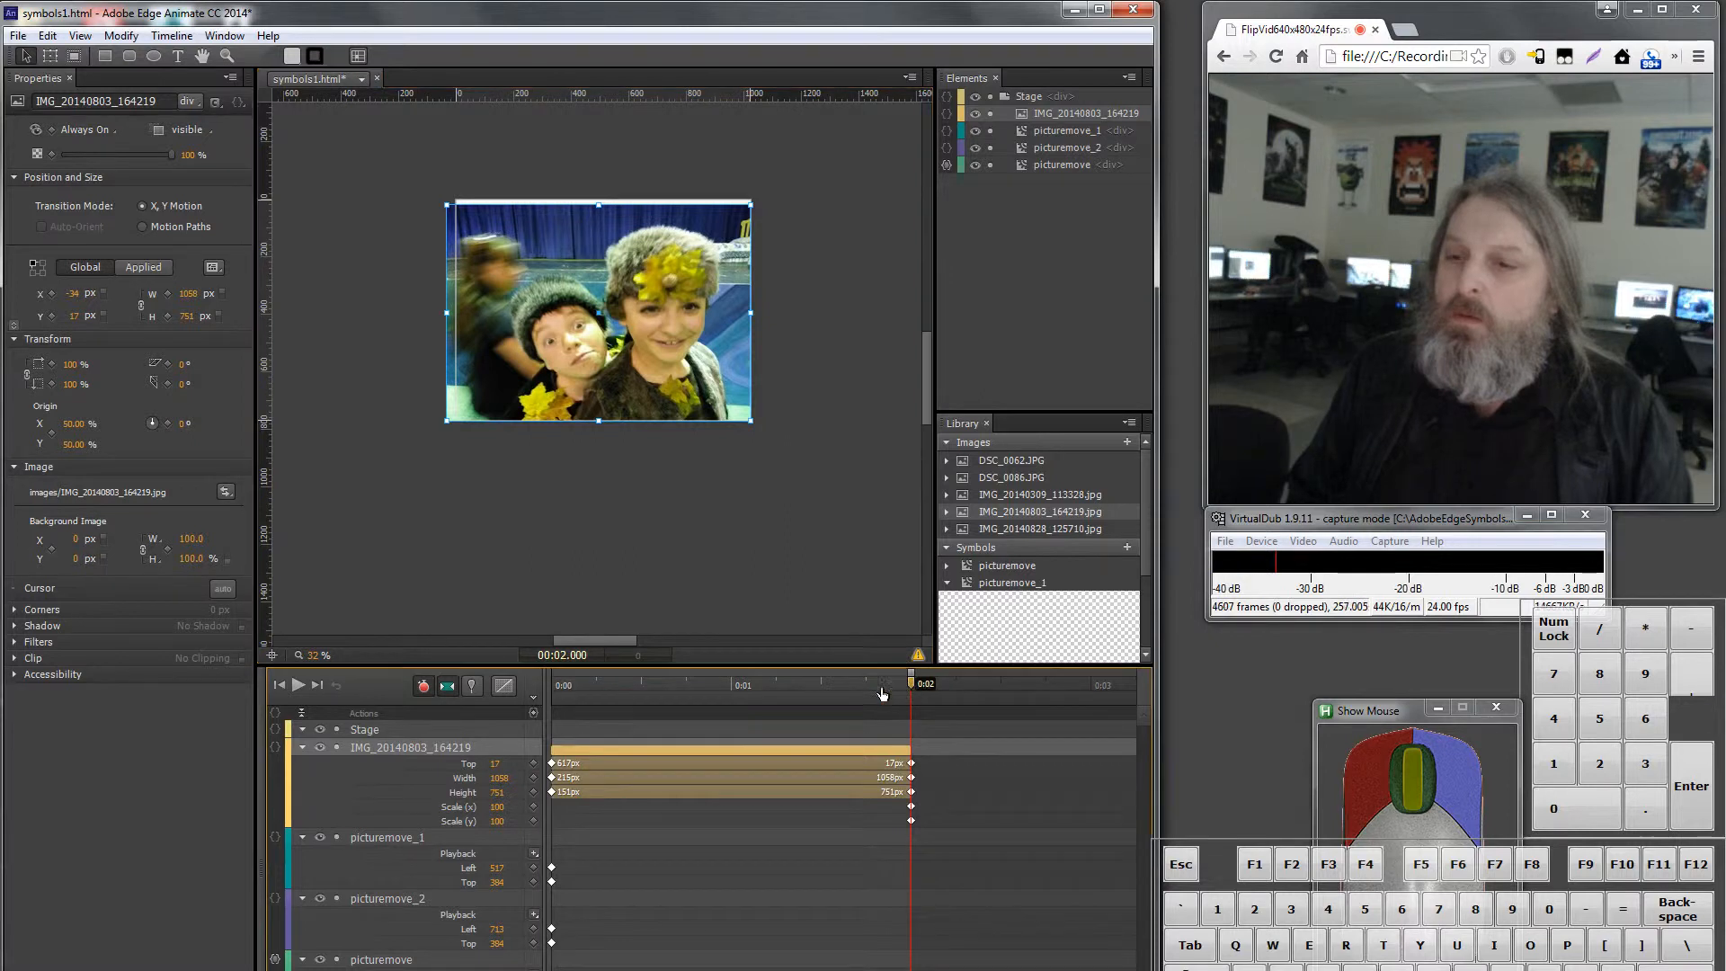
Step: At 0 seconds, move the small photo to the end of the thumbnail row, at about X 619, Y 619
drag(908, 692, 482, 696)
key(space)
drag(482, 400, 672, 401)
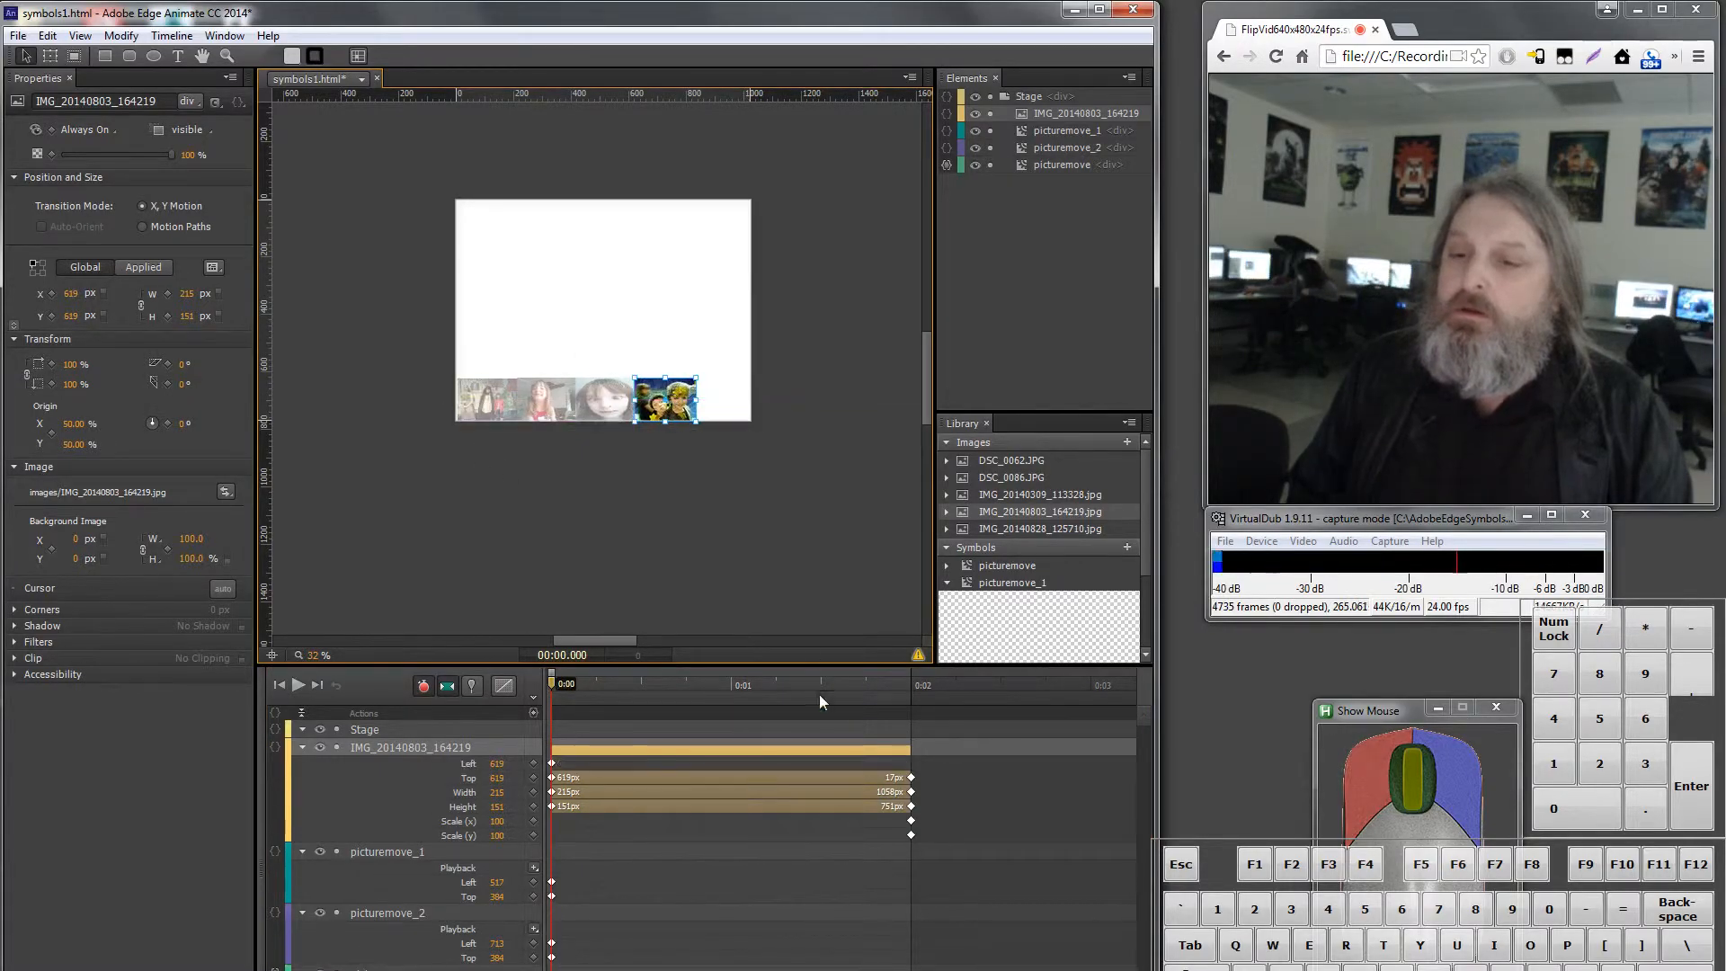
Step: At 2 seconds, move the enlarged photo over the stage at about X -6, Y 0, and play the animation from the start
drag(547, 682, 915, 685)
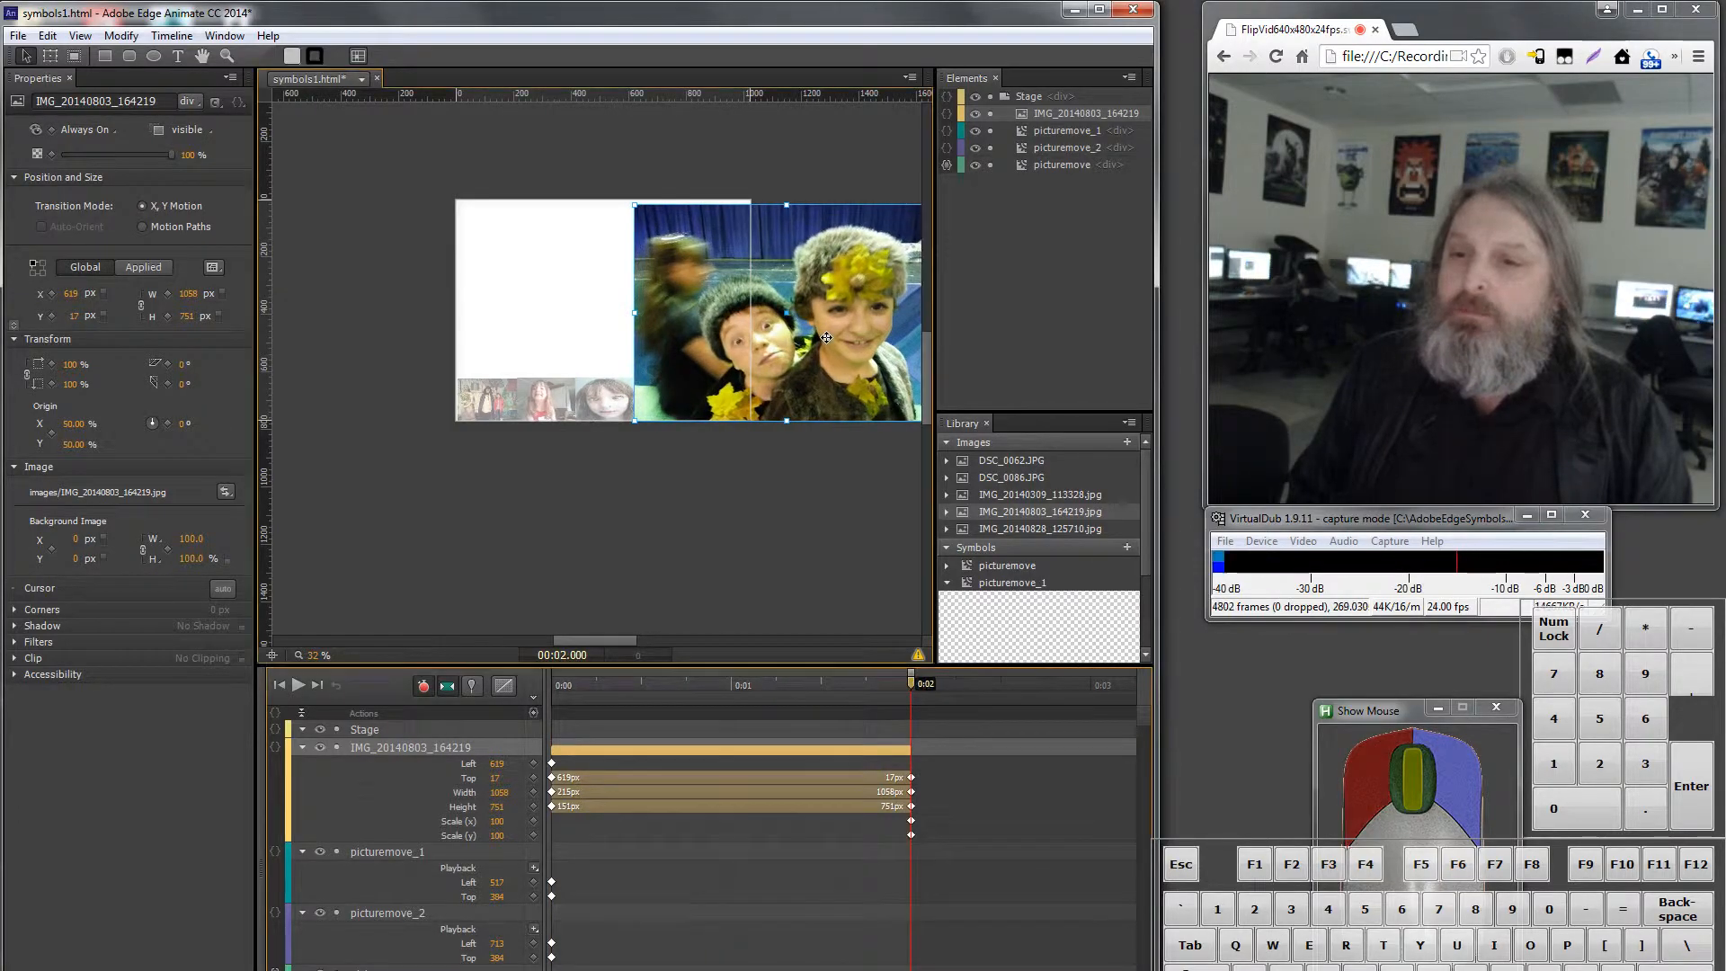
drag(827, 337, 680, 361)
click(899, 691)
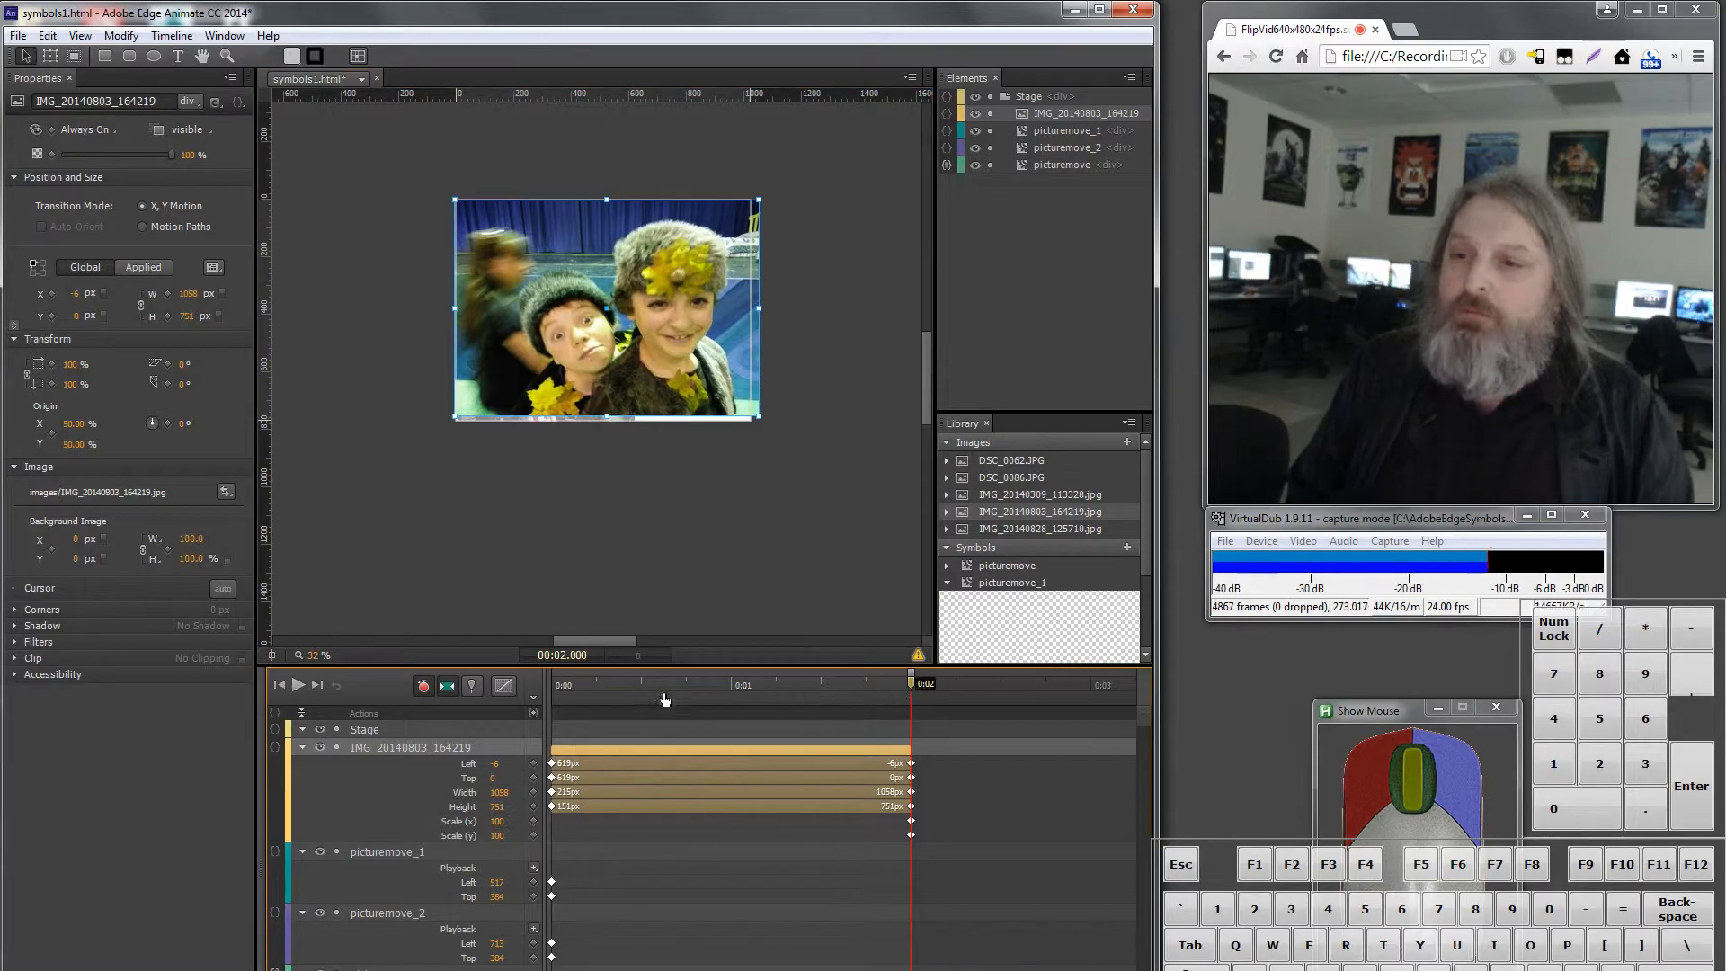
key(Home)
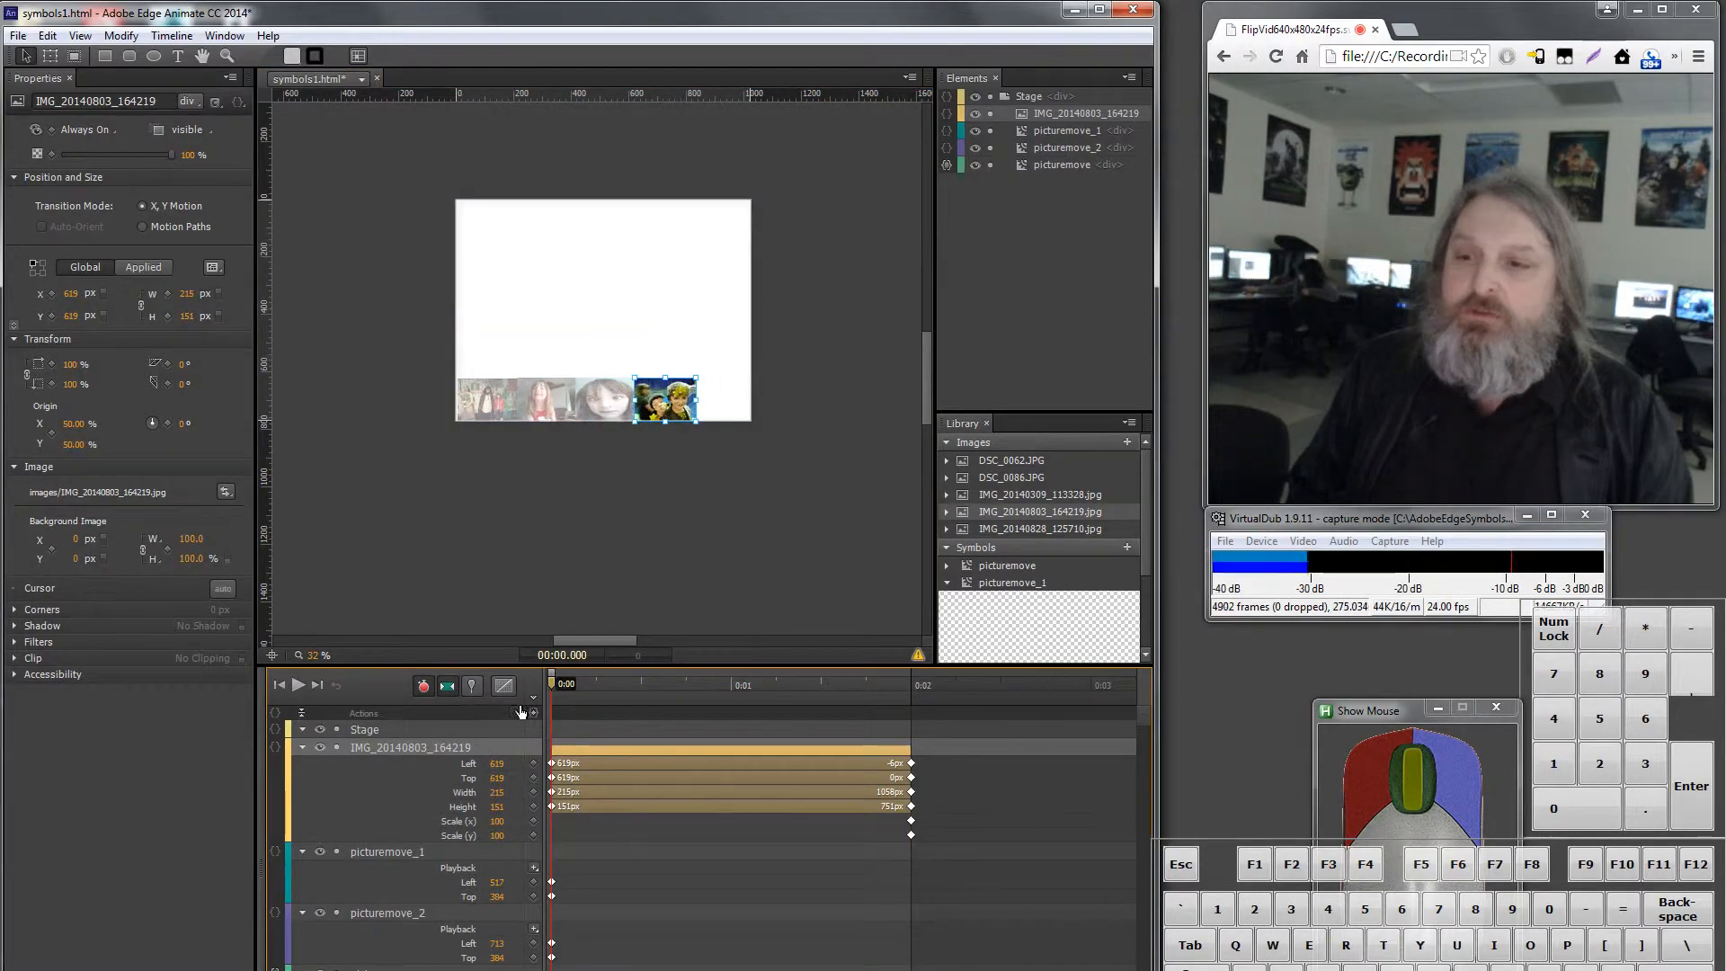
key(space)
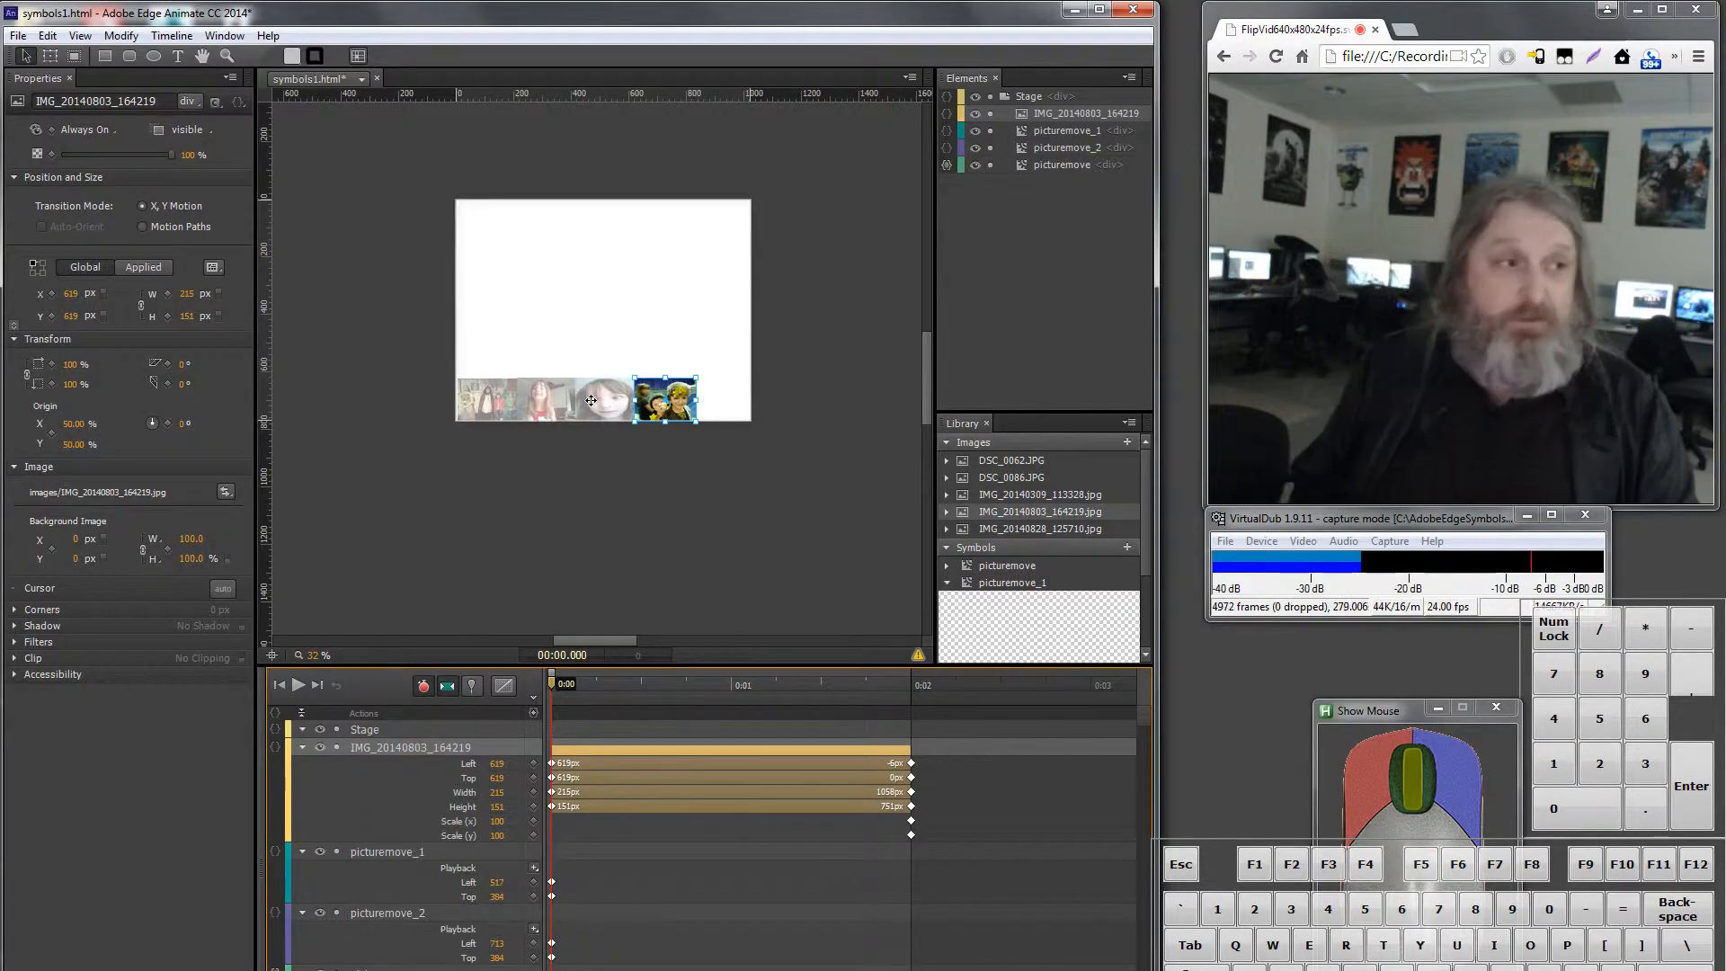
Step: Set the photo's opacity to 50% at 0 seconds
click(180, 157)
text(50)
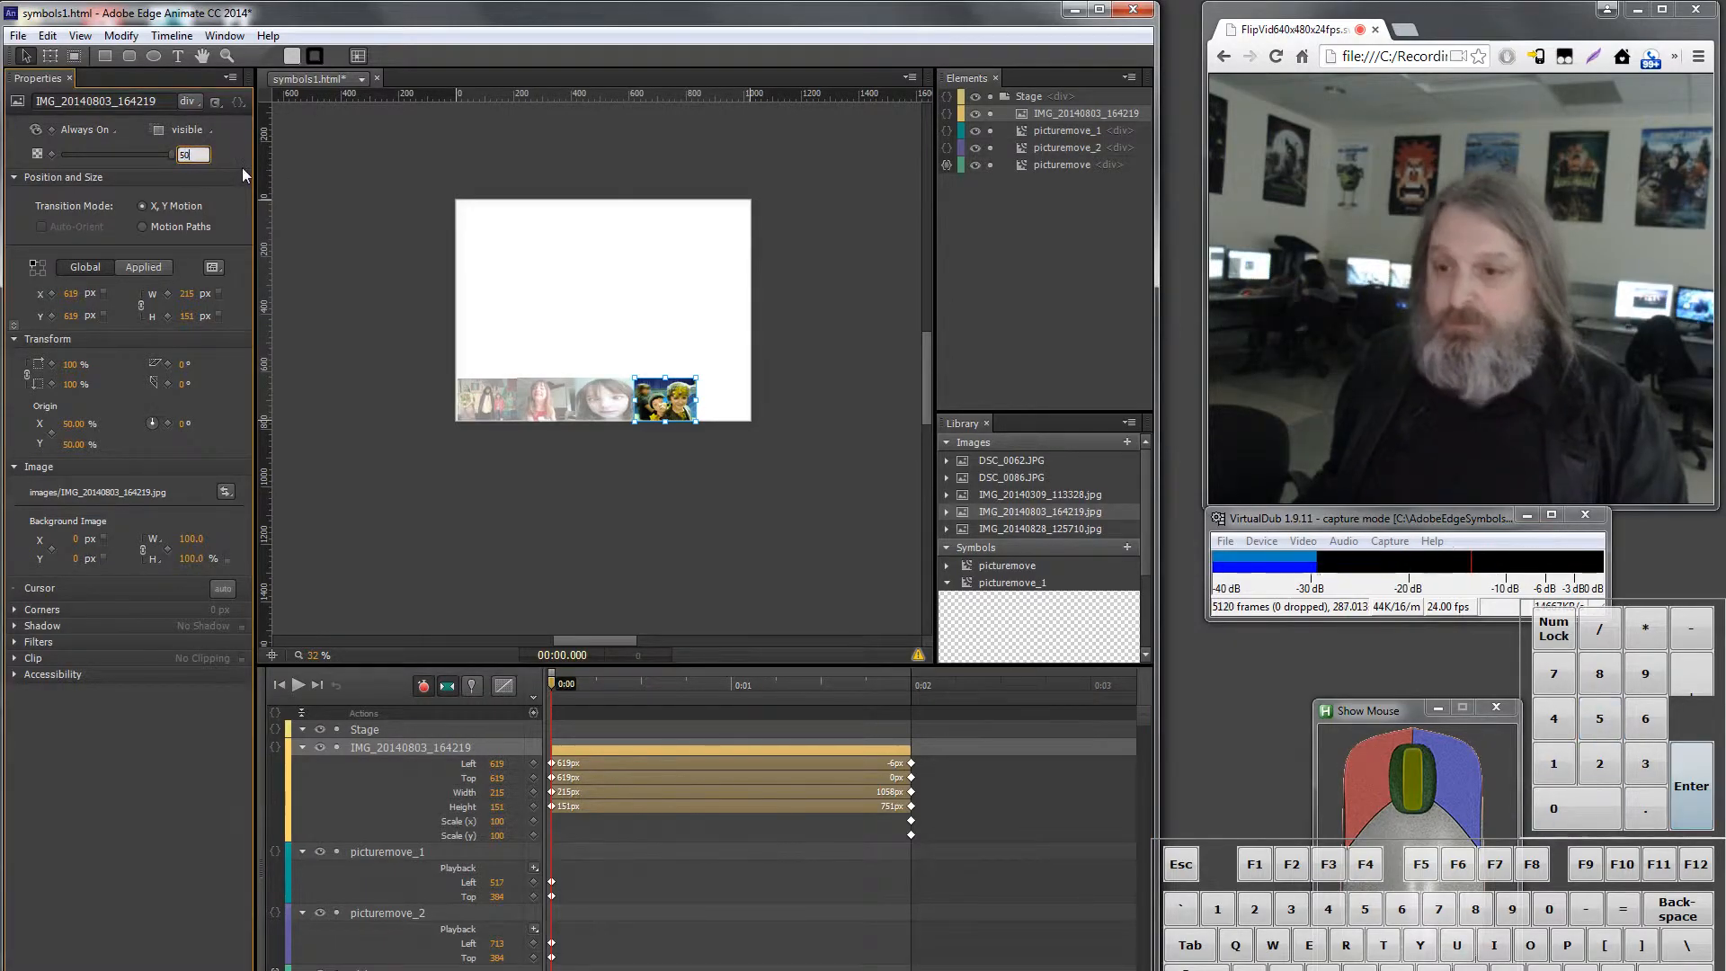
key(Return)
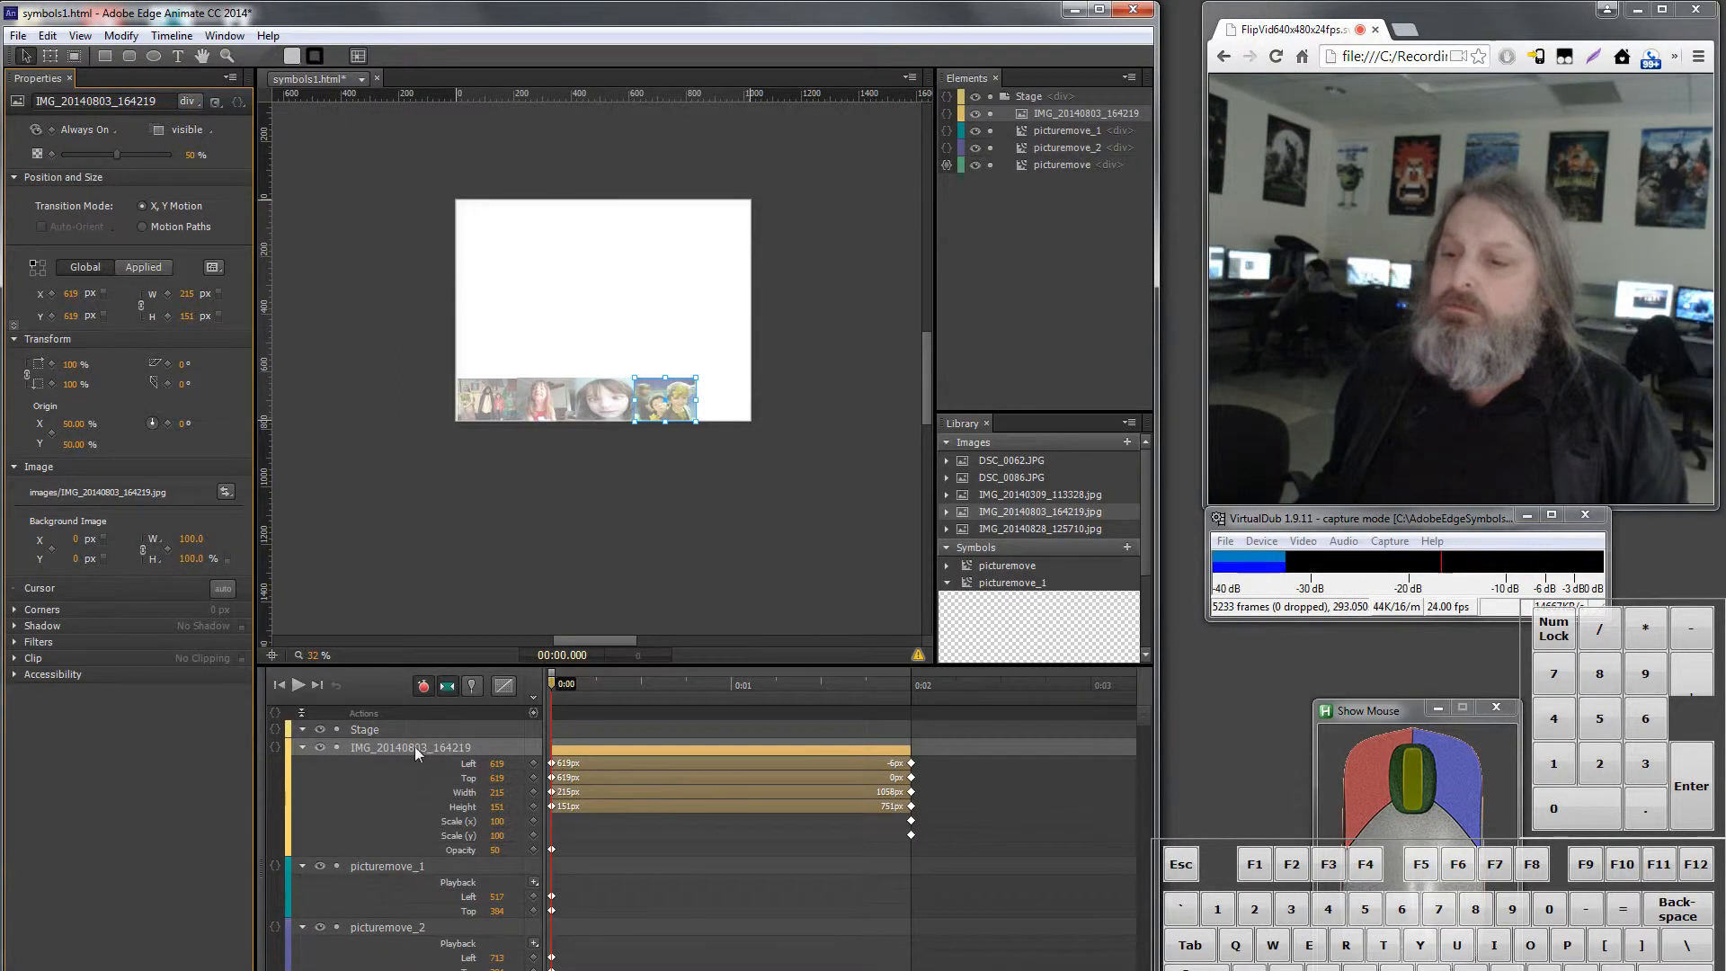
Step: Set the photo's opacity to 100% at 2 seconds and return the playhead to the start
drag(550, 689, 897, 710)
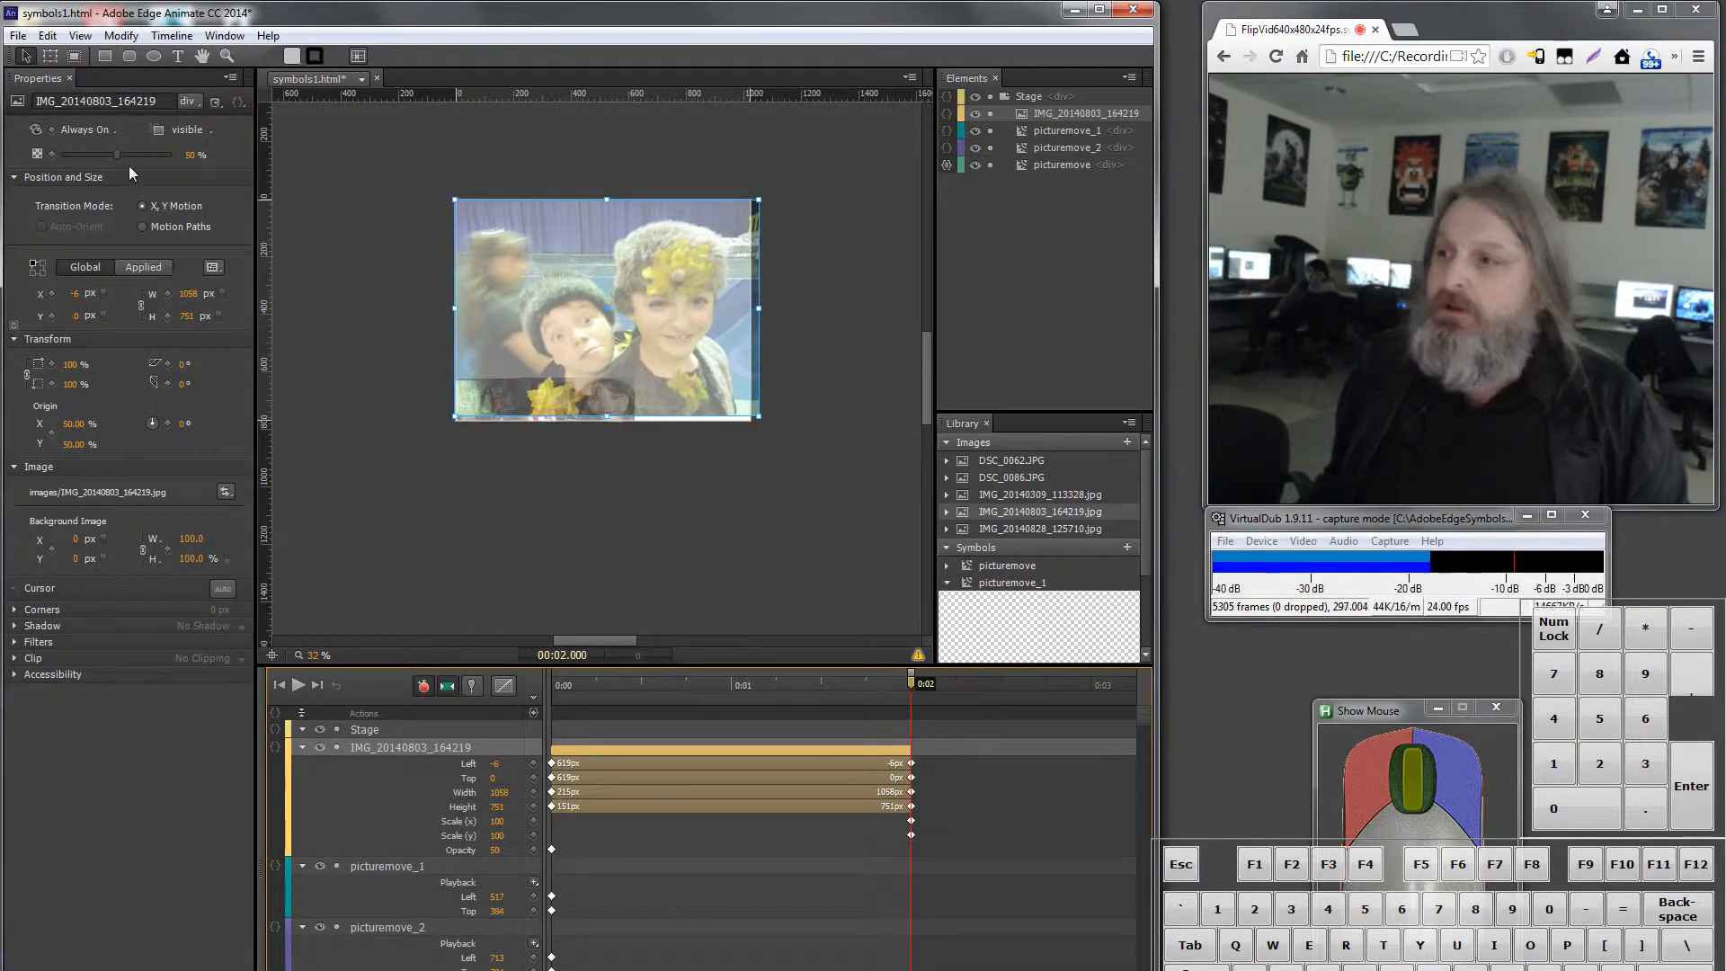
click(189, 155)
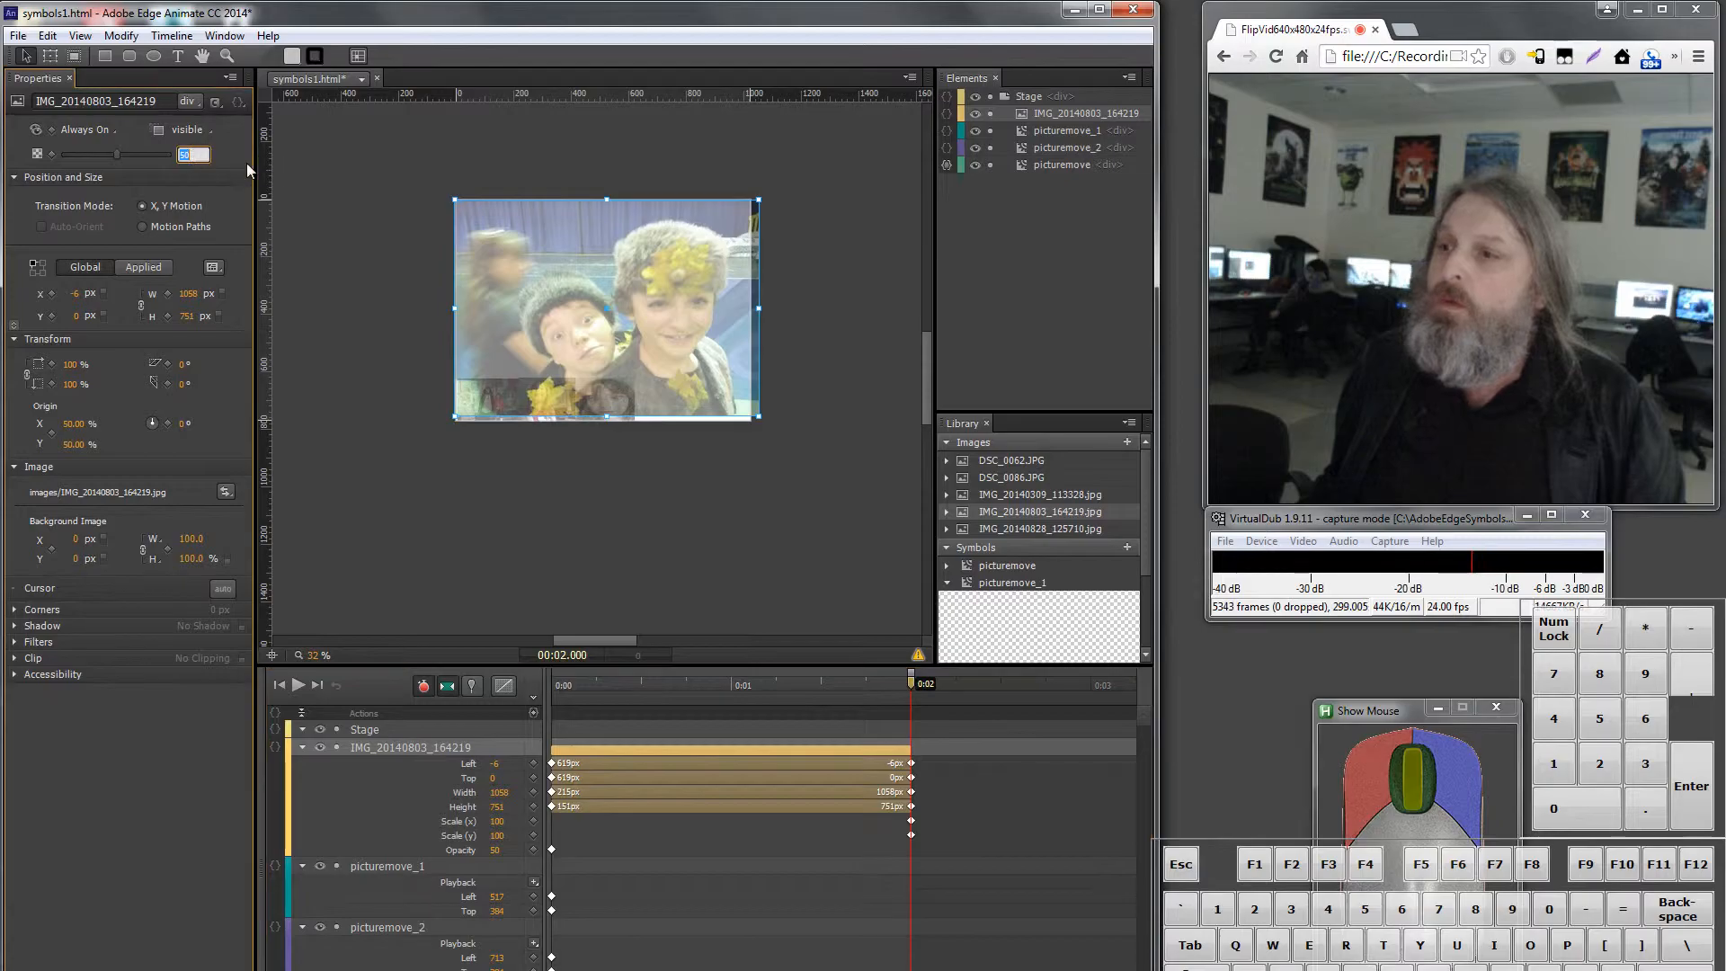
text(100)
key(Return)
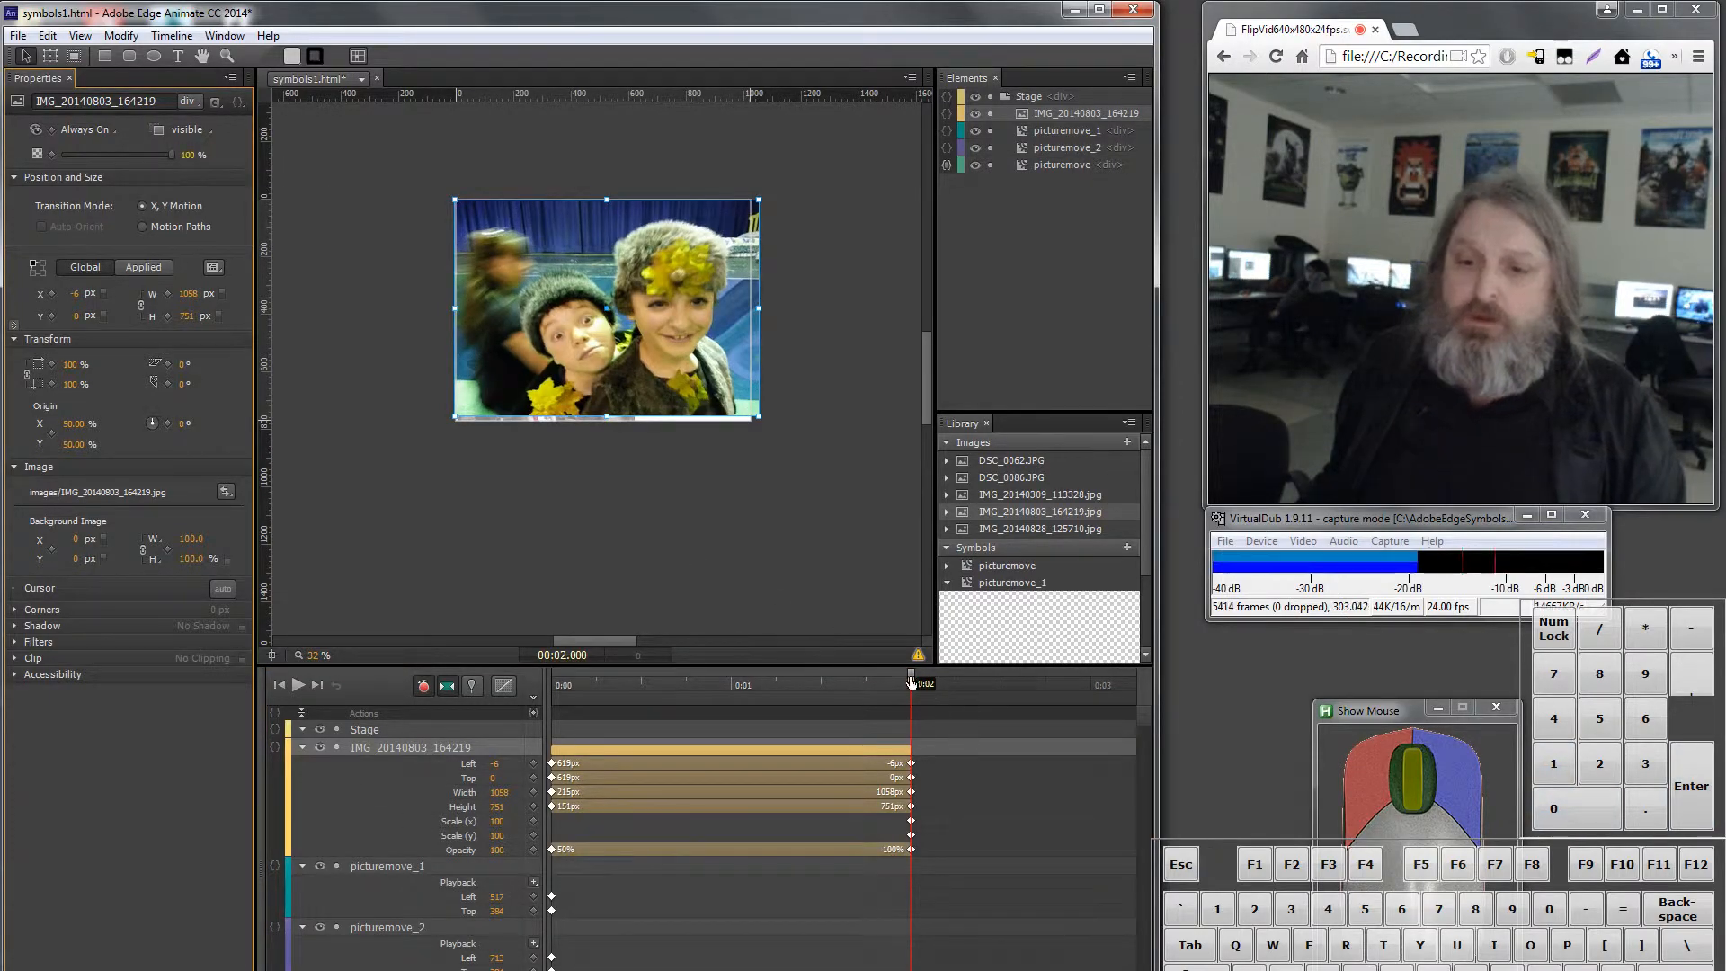
drag(847, 685, 1001, 685)
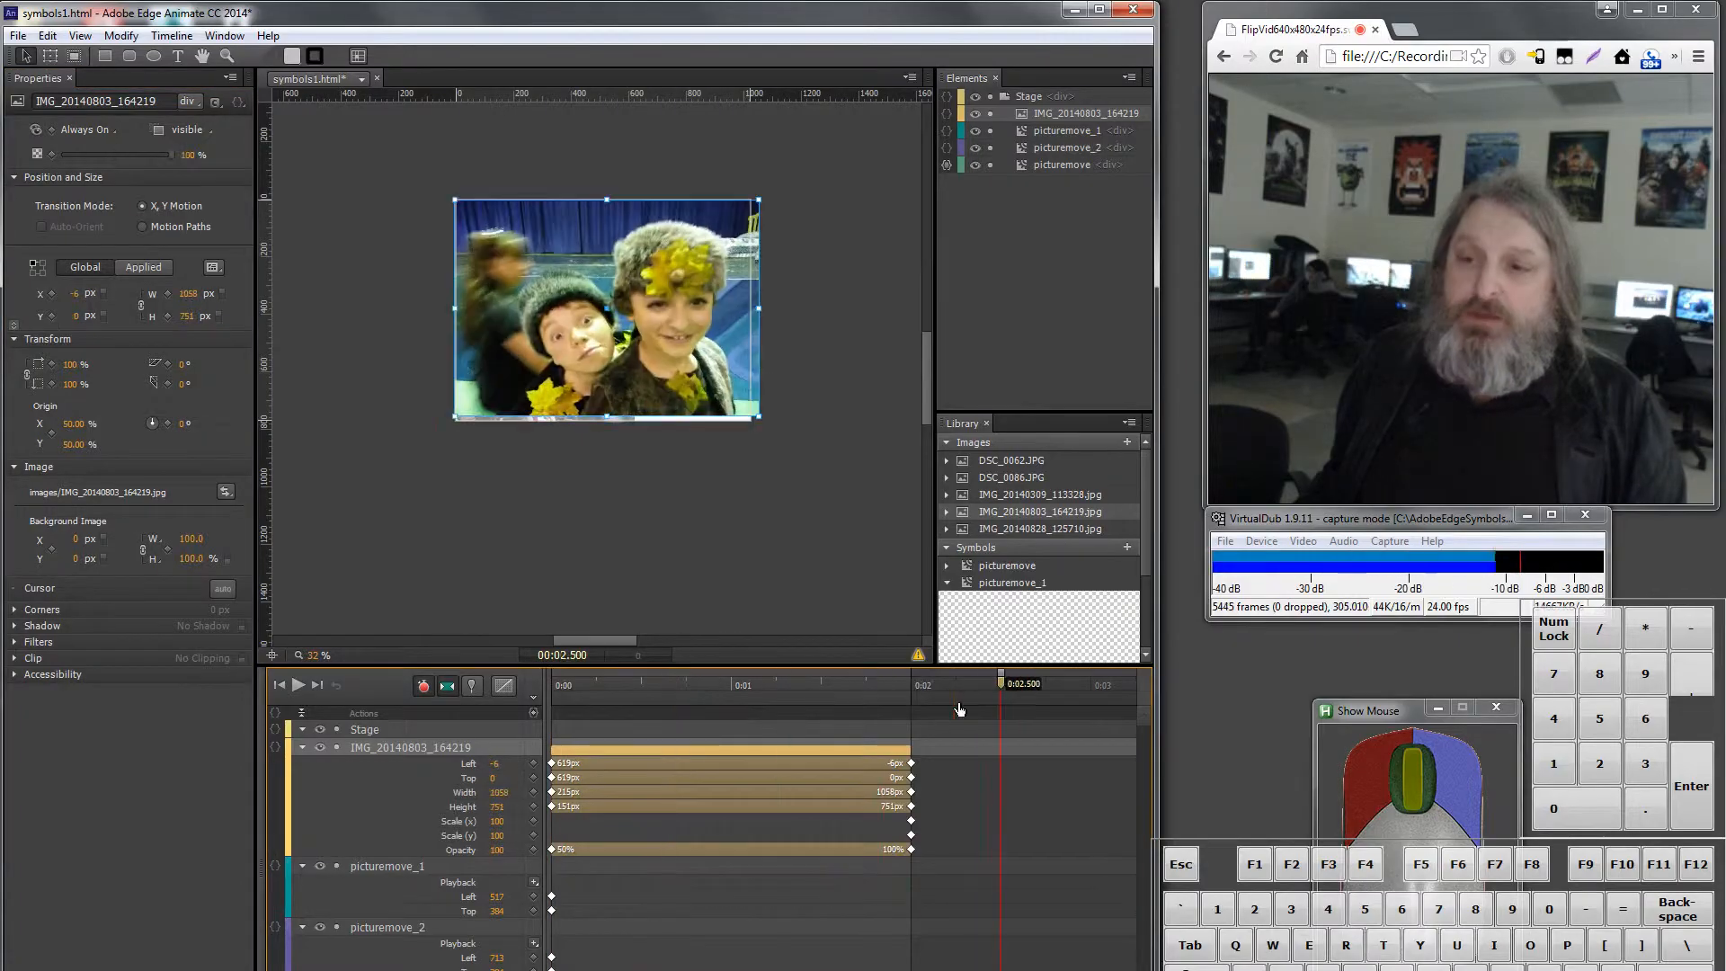
key(Home)
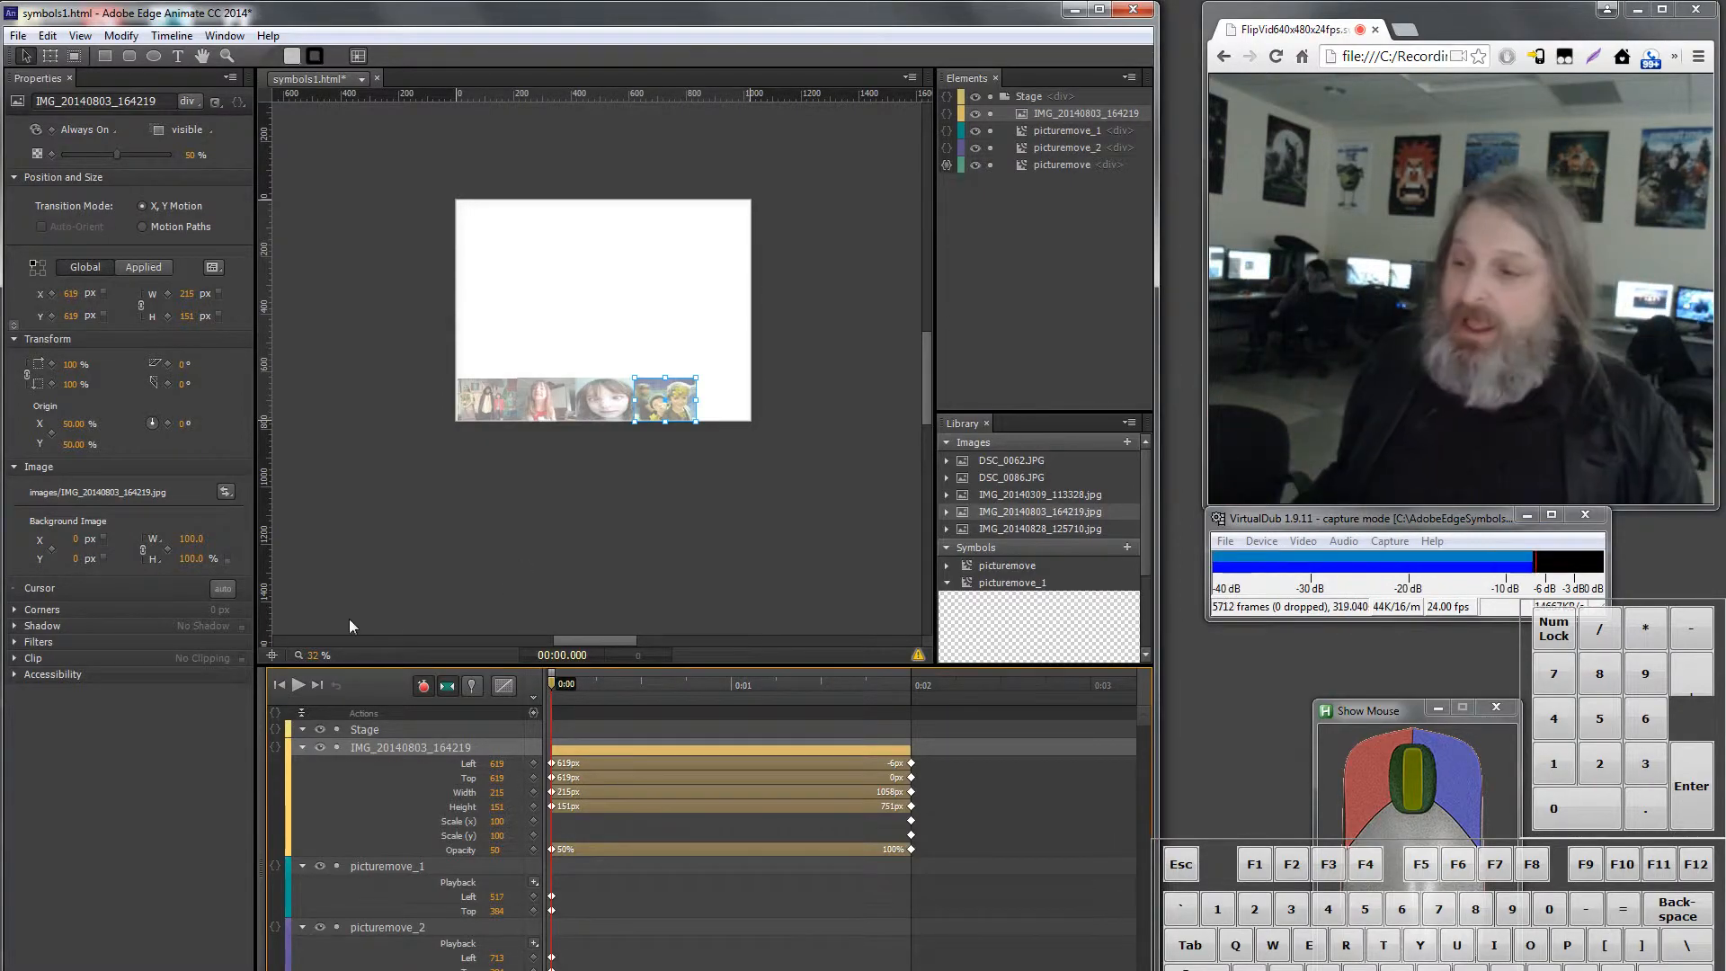
Step: Add a click action to the photo IMG_20140803_164219 that plays the Stage timeline
click(276, 748)
click(400, 621)
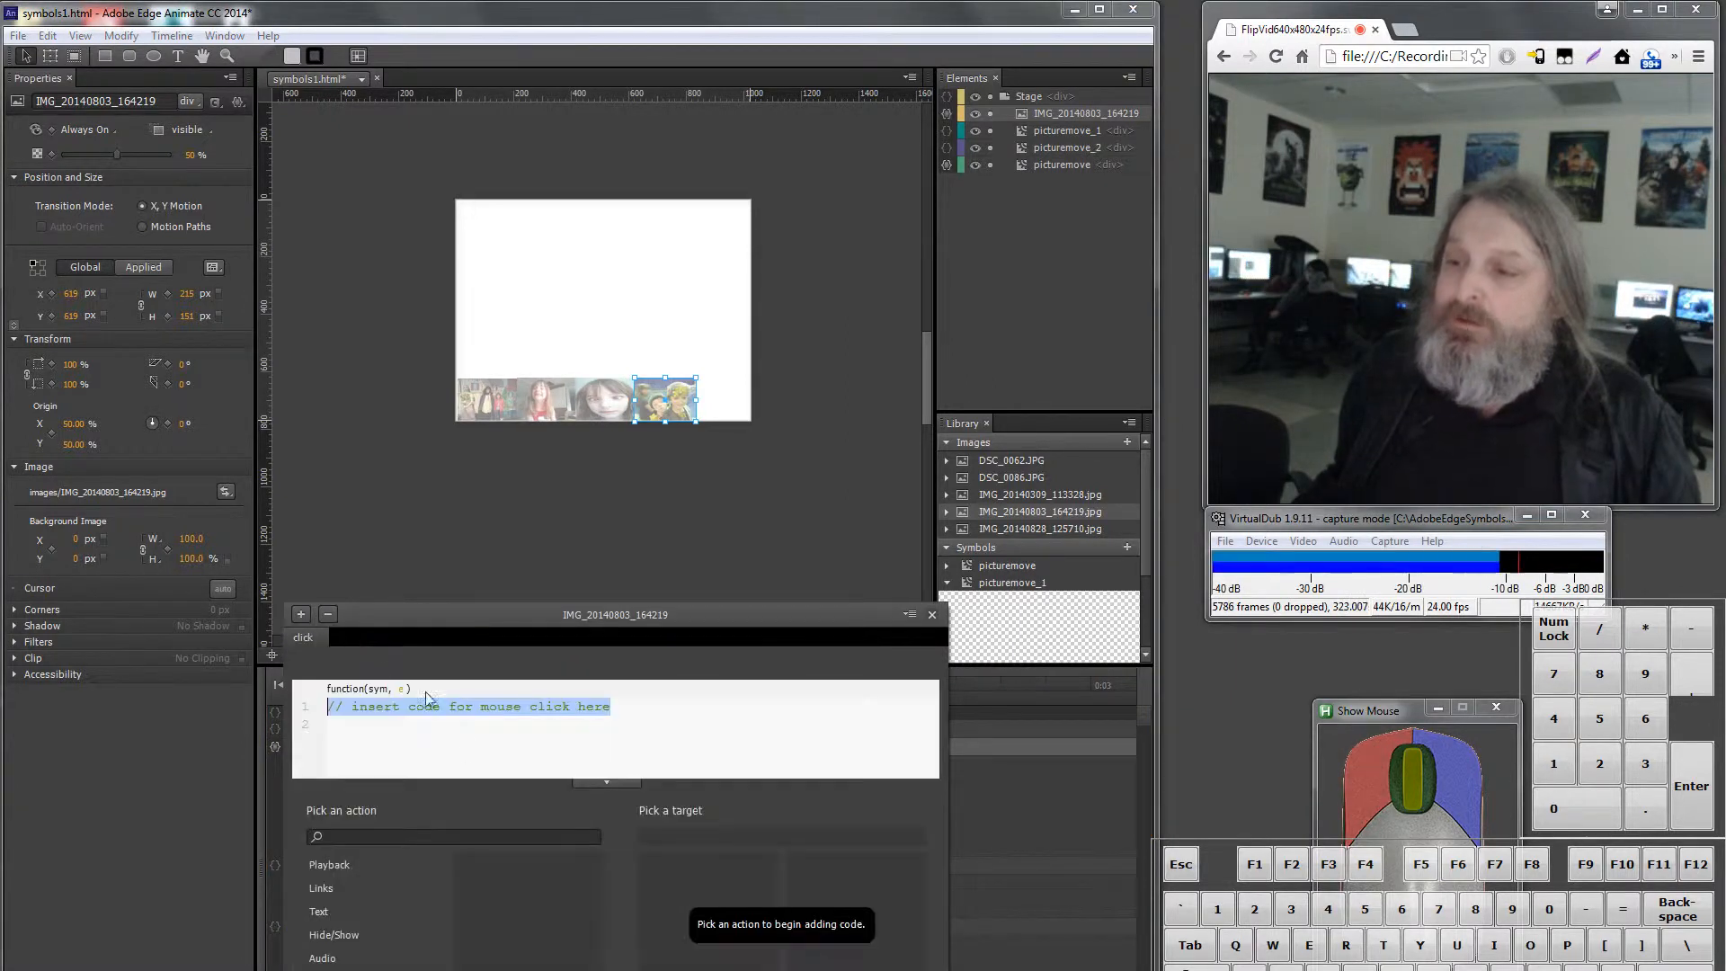
click(332, 863)
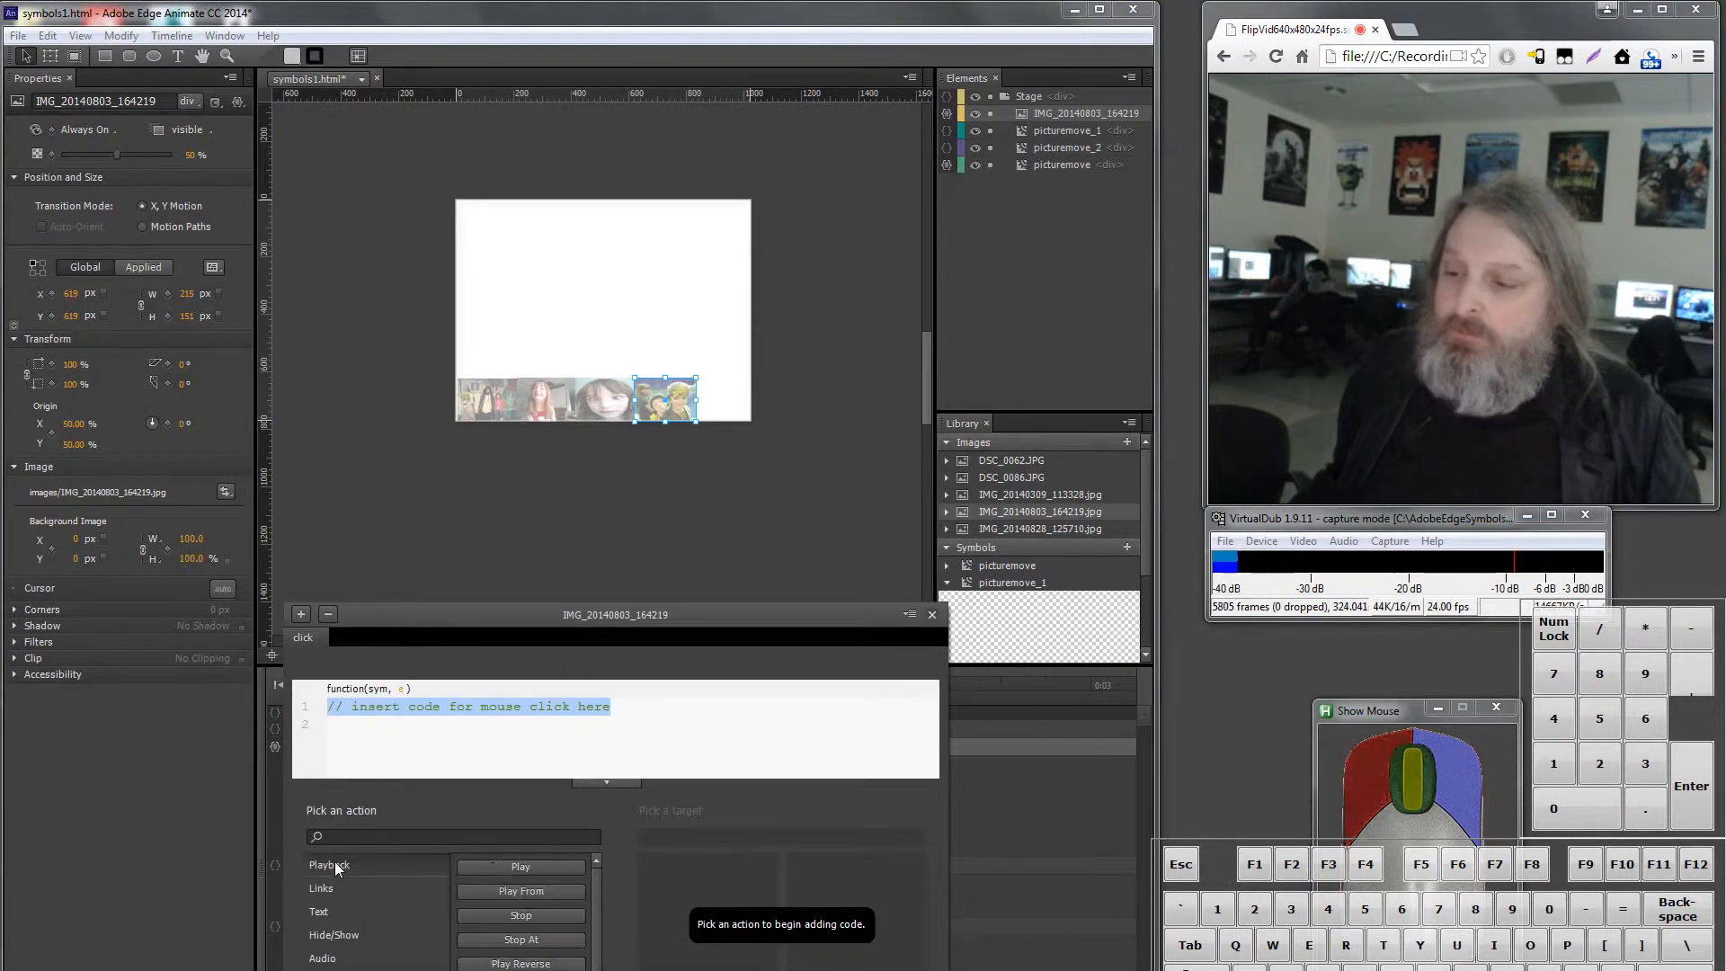
click(499, 864)
click(678, 891)
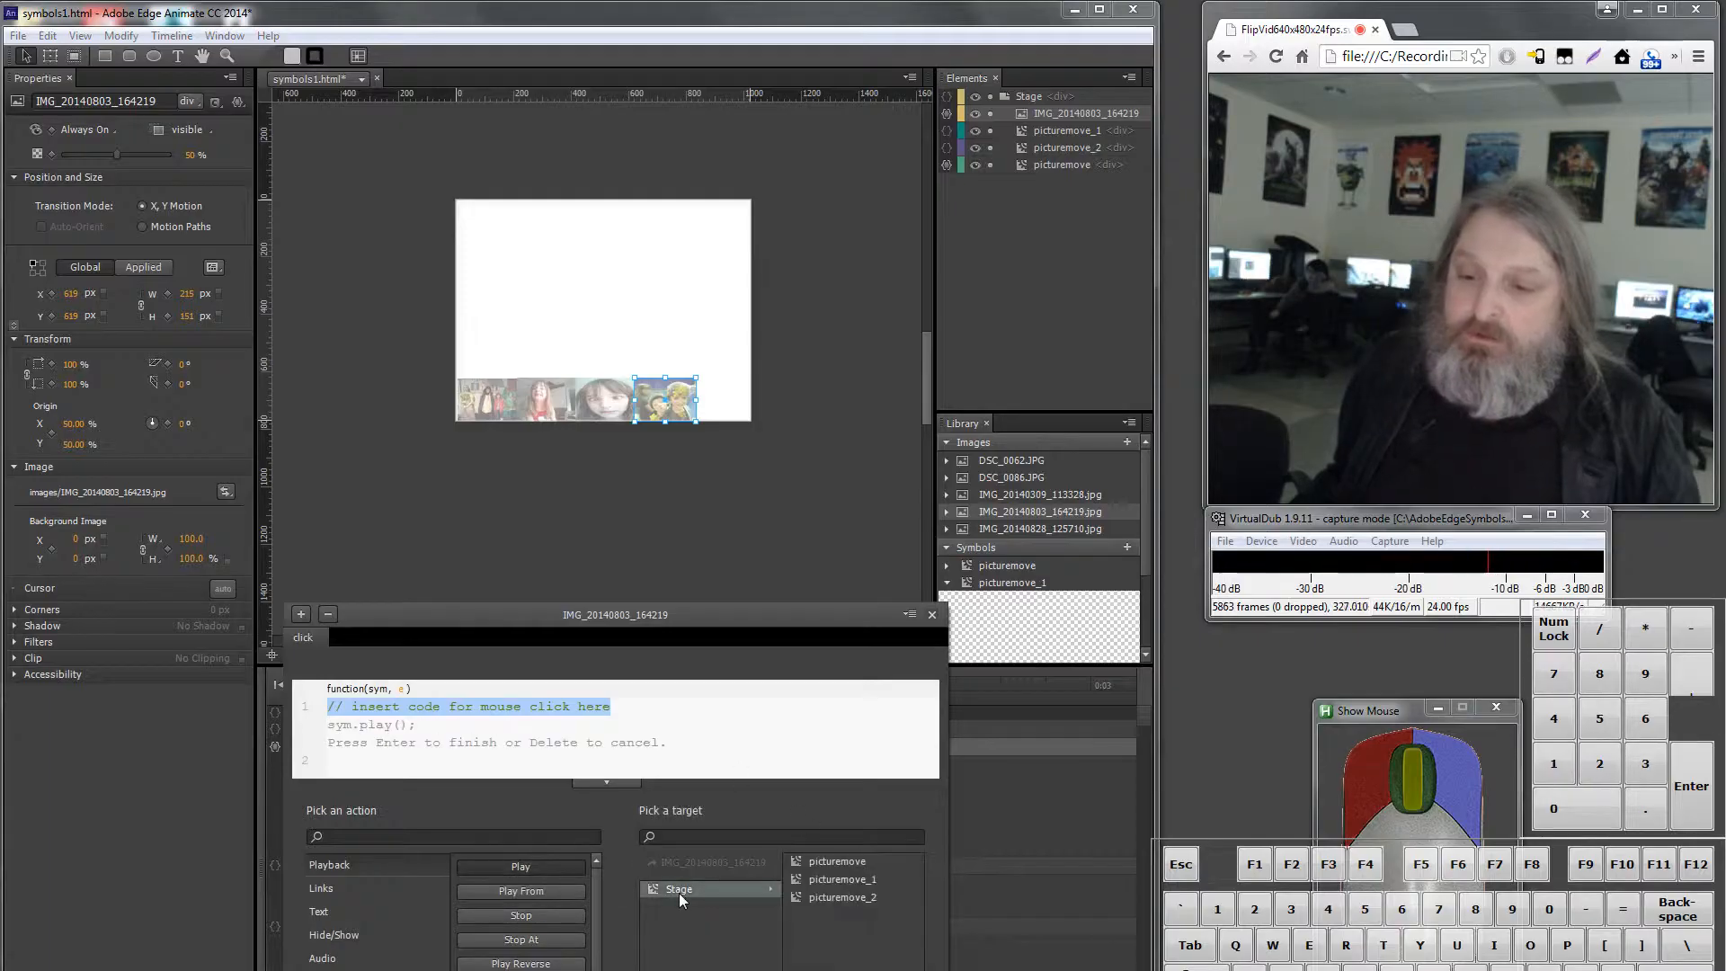
click(710, 893)
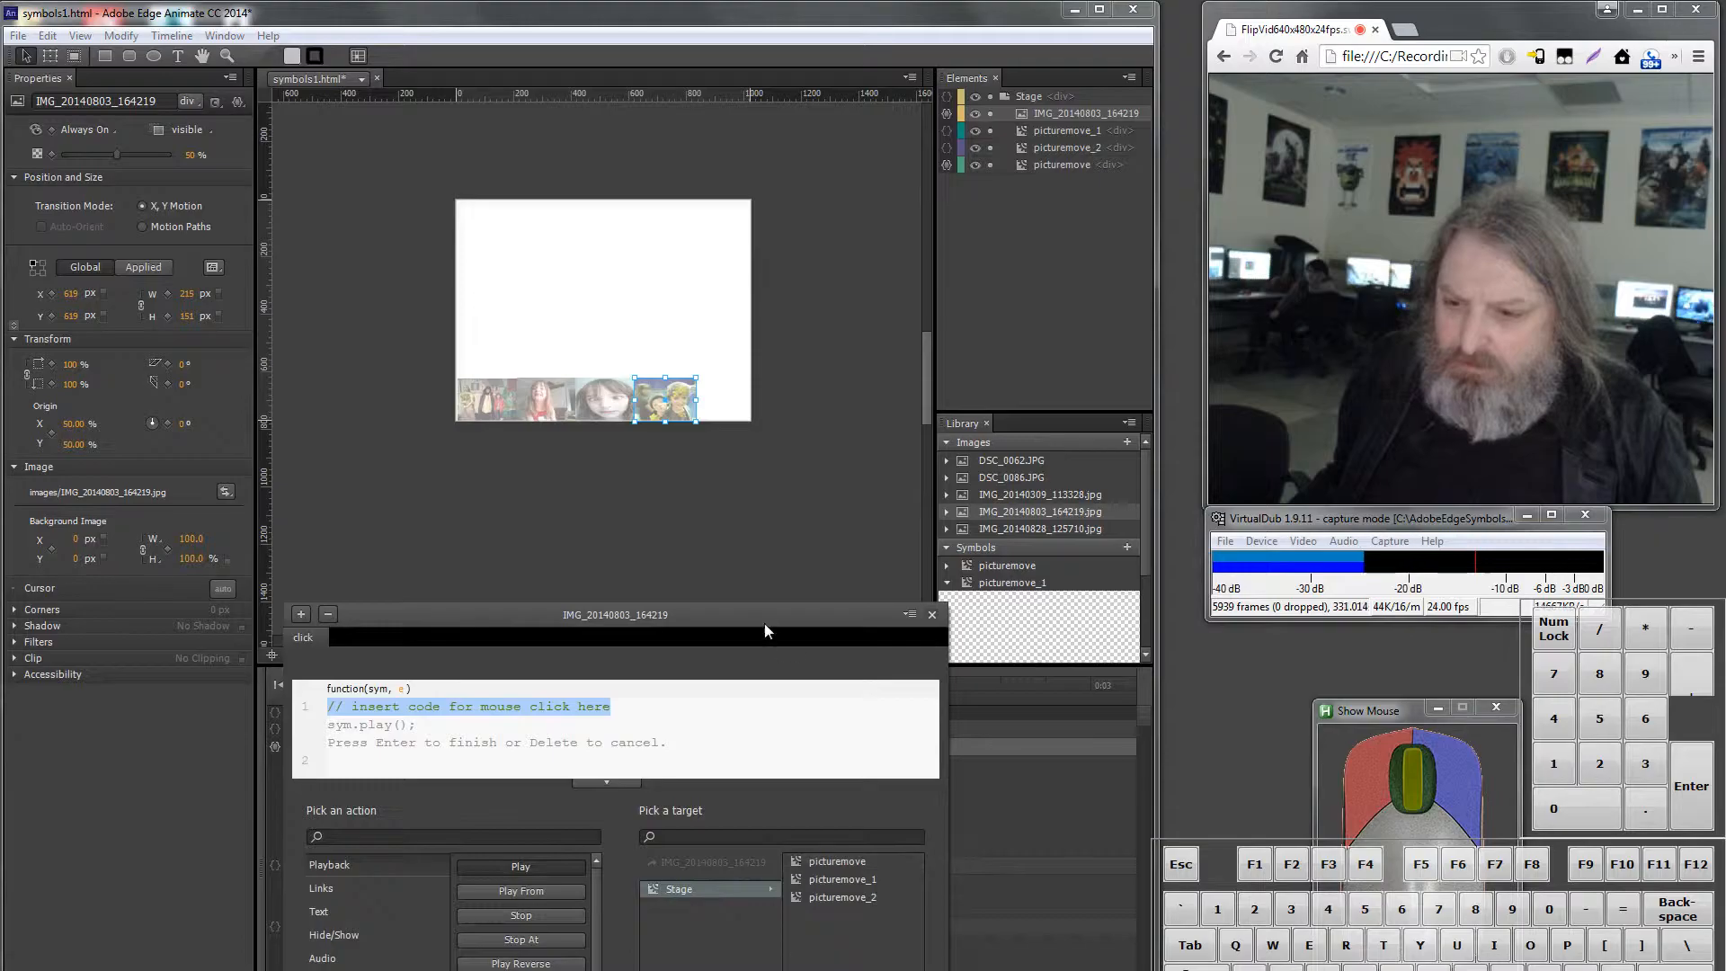
drag(764, 623, 870, 563)
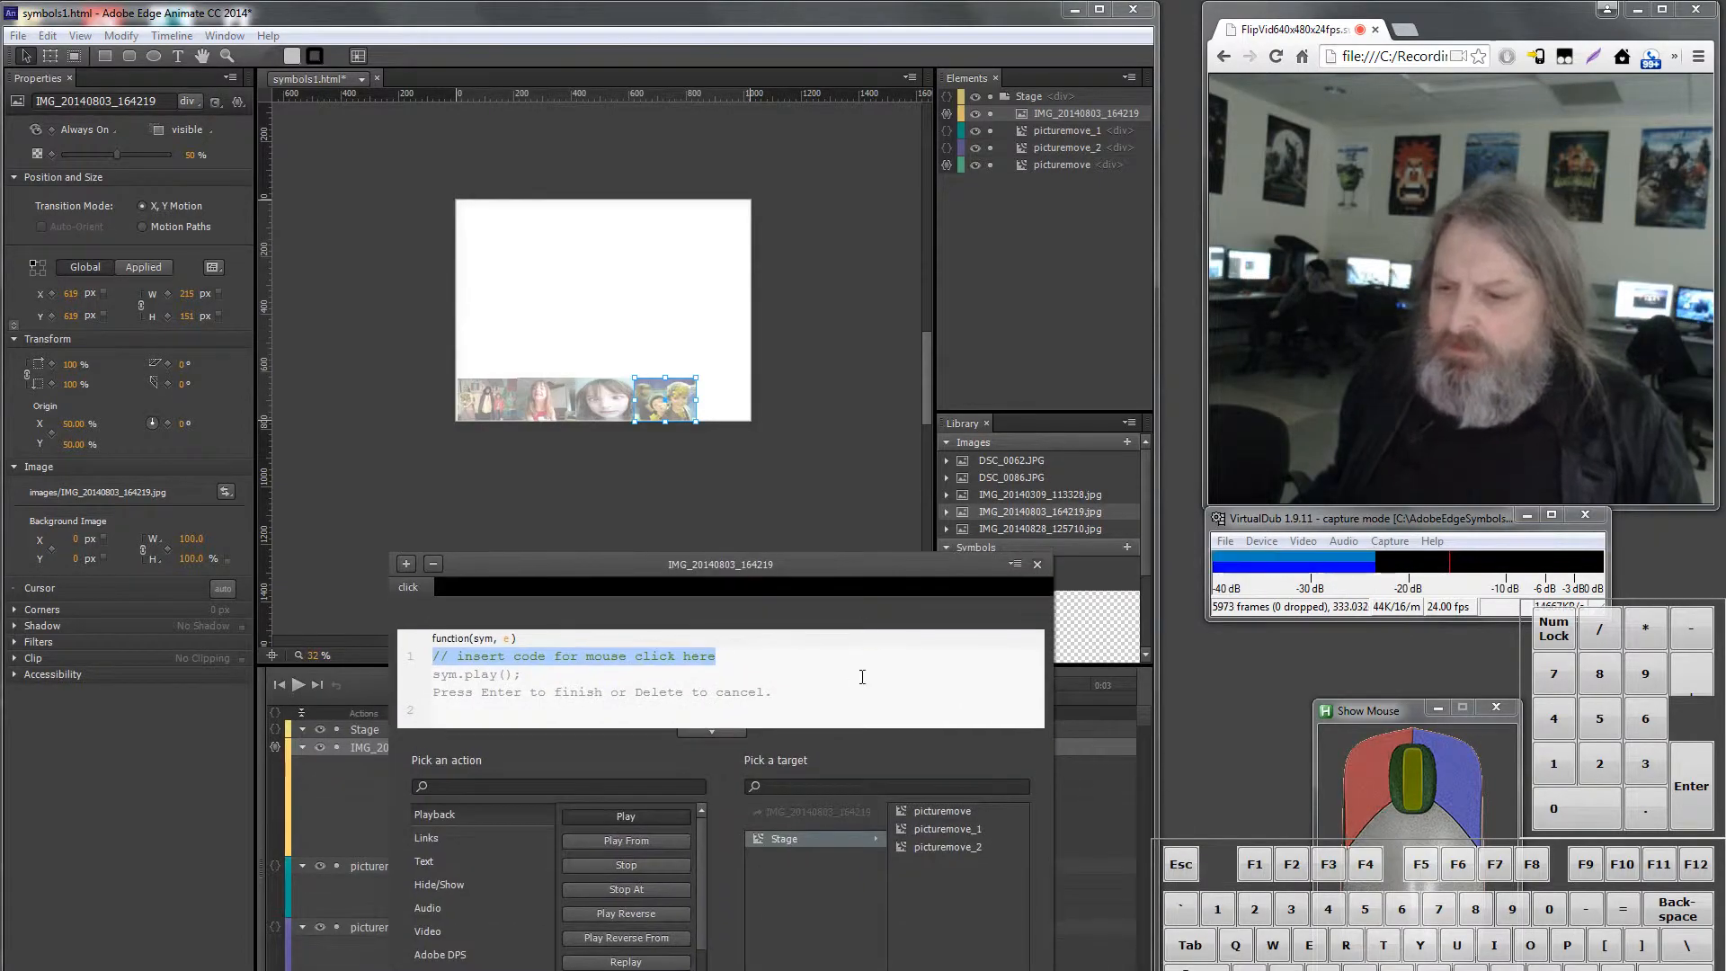
key(Return)
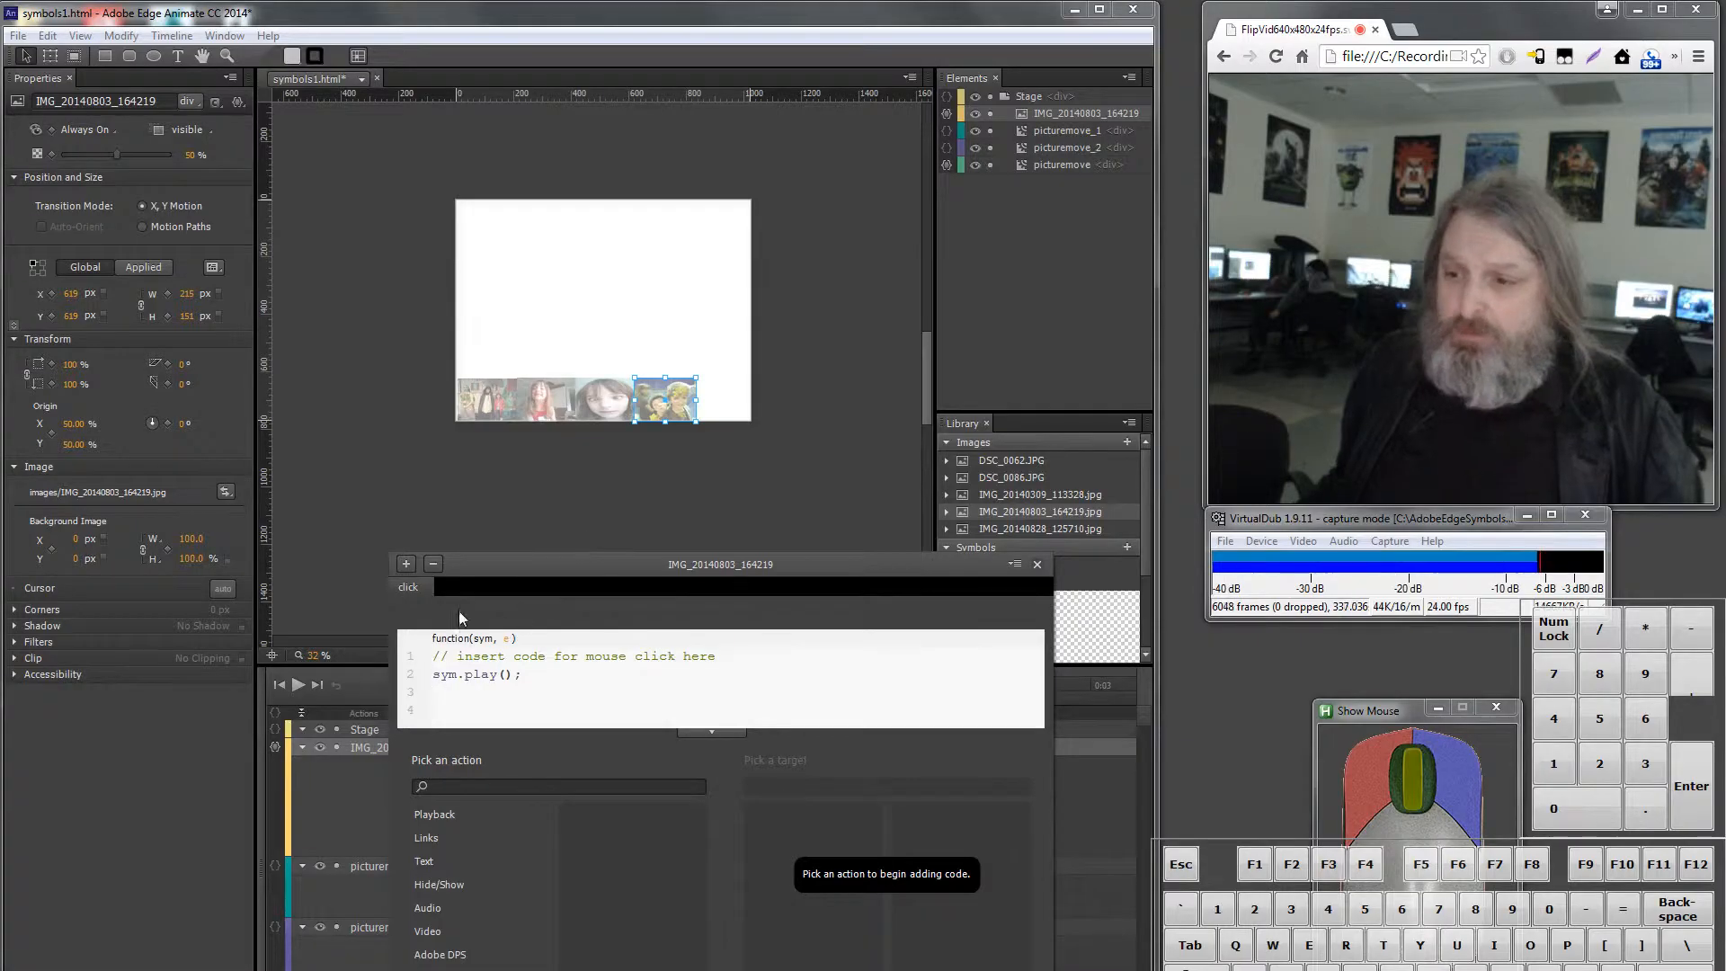
Step: Add a mouseleave action to the photo that plays the Stage timeline in reverse, and close the actions editor
click(405, 563)
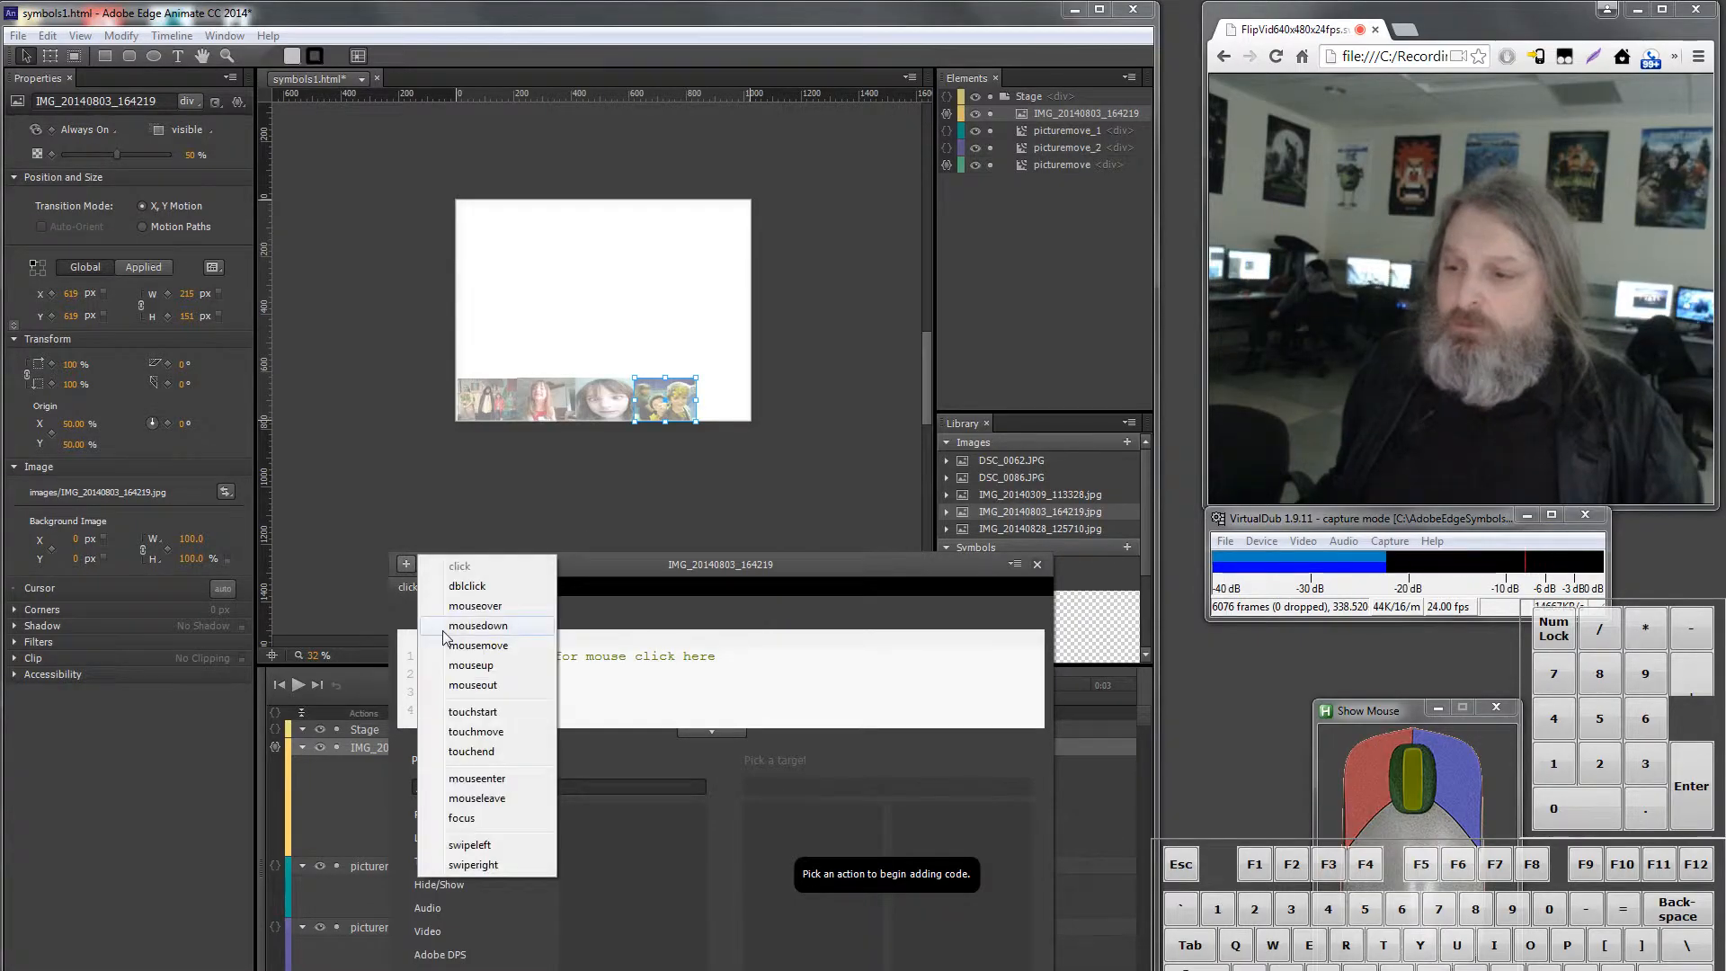
click(497, 801)
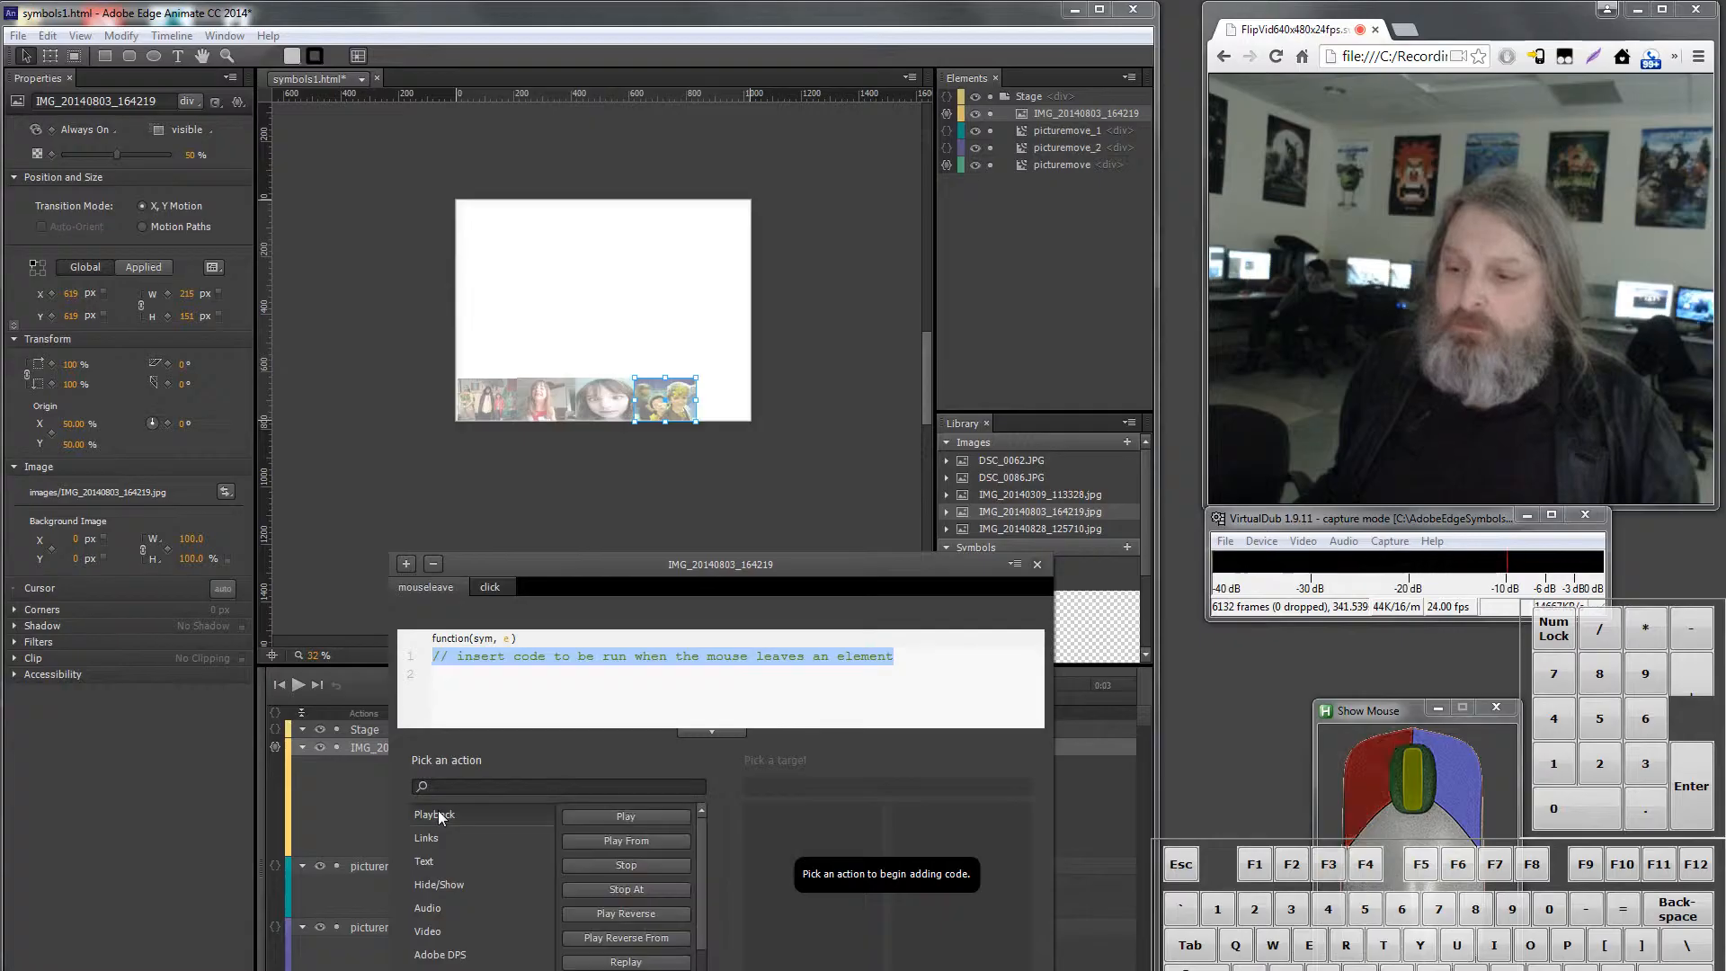
click(641, 917)
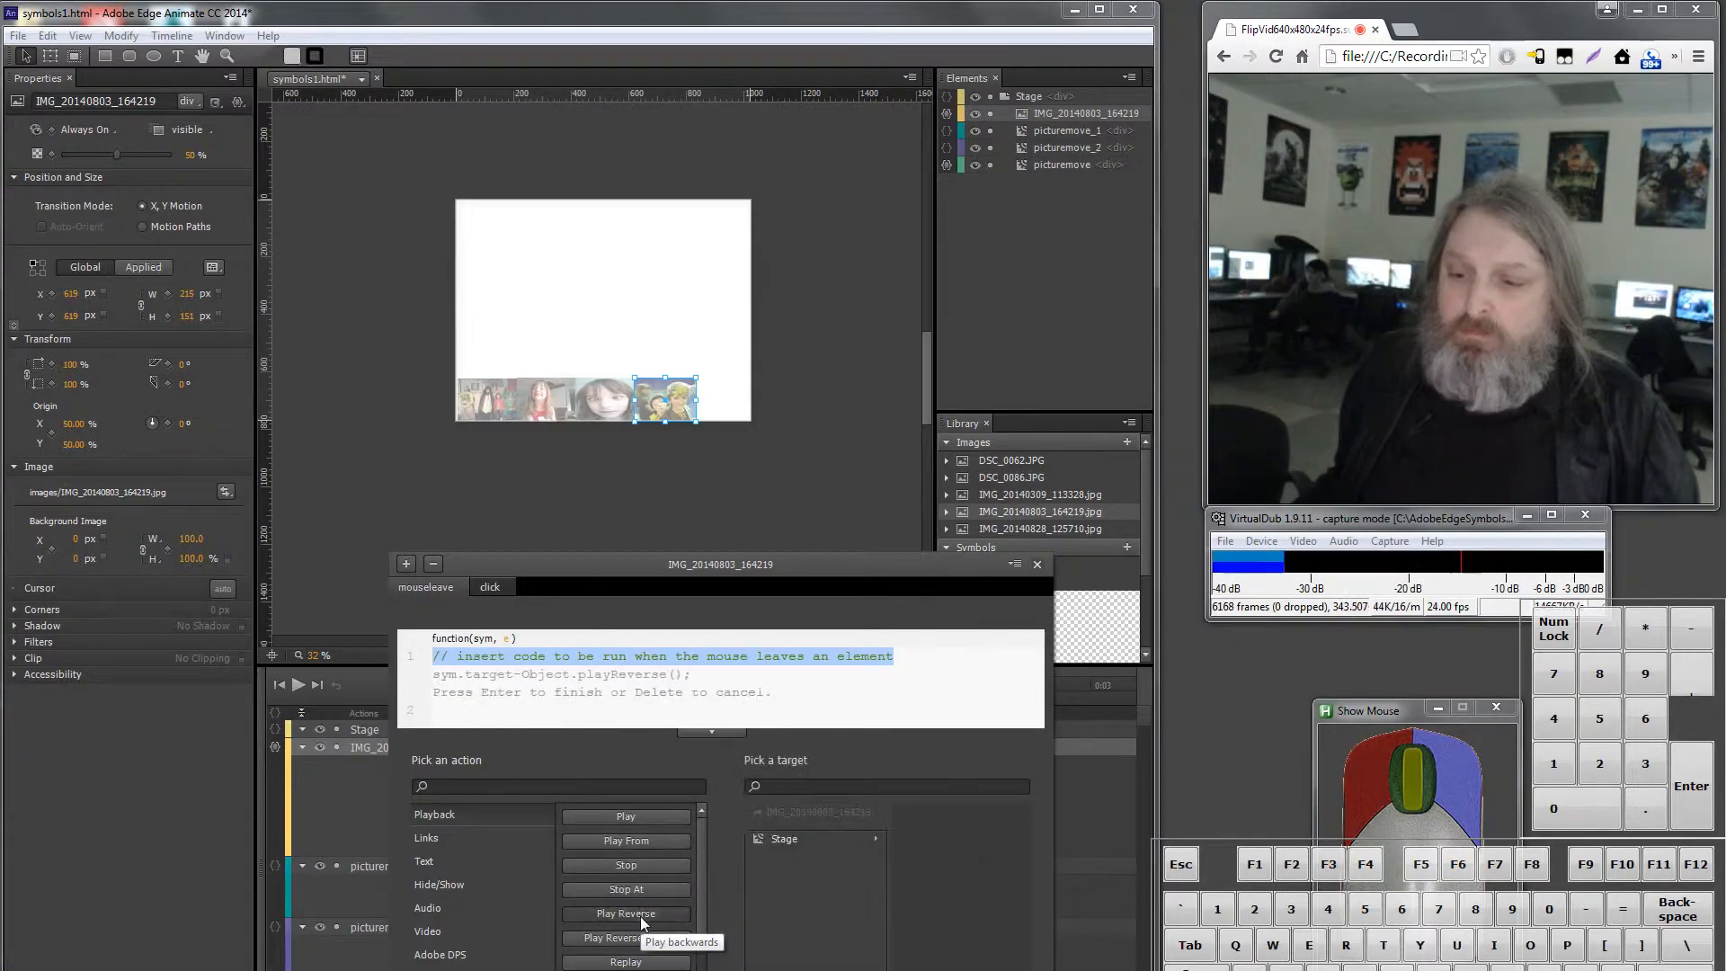
click(795, 838)
key(Return)
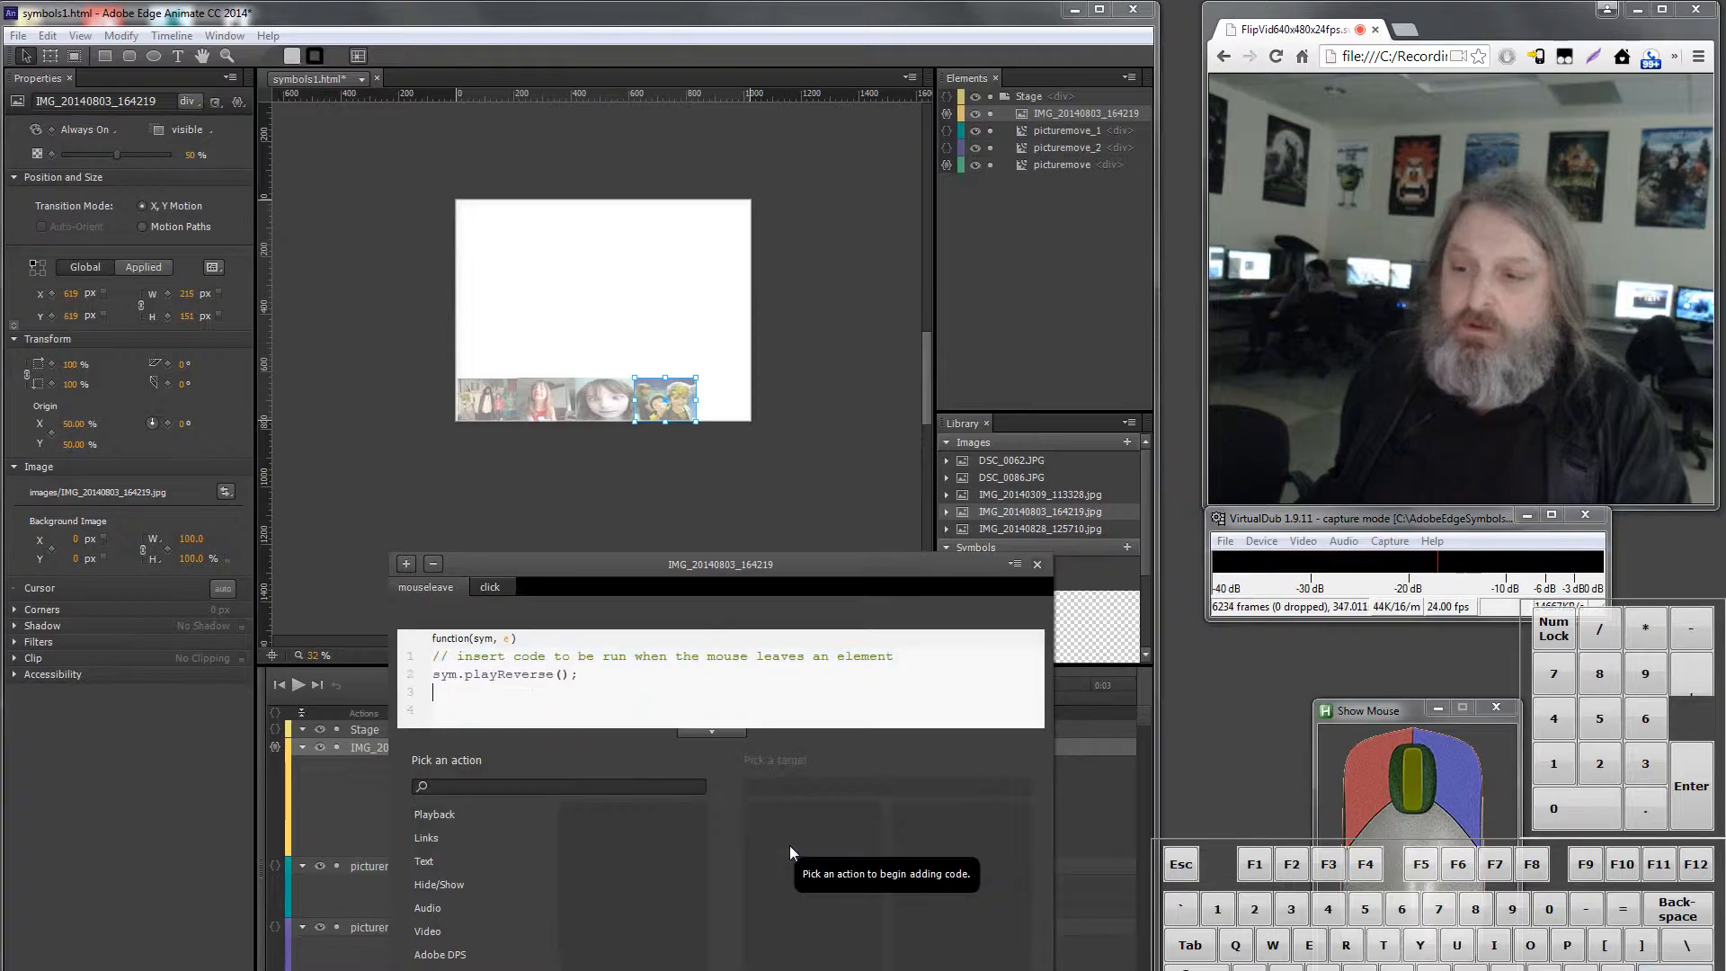
click(1037, 564)
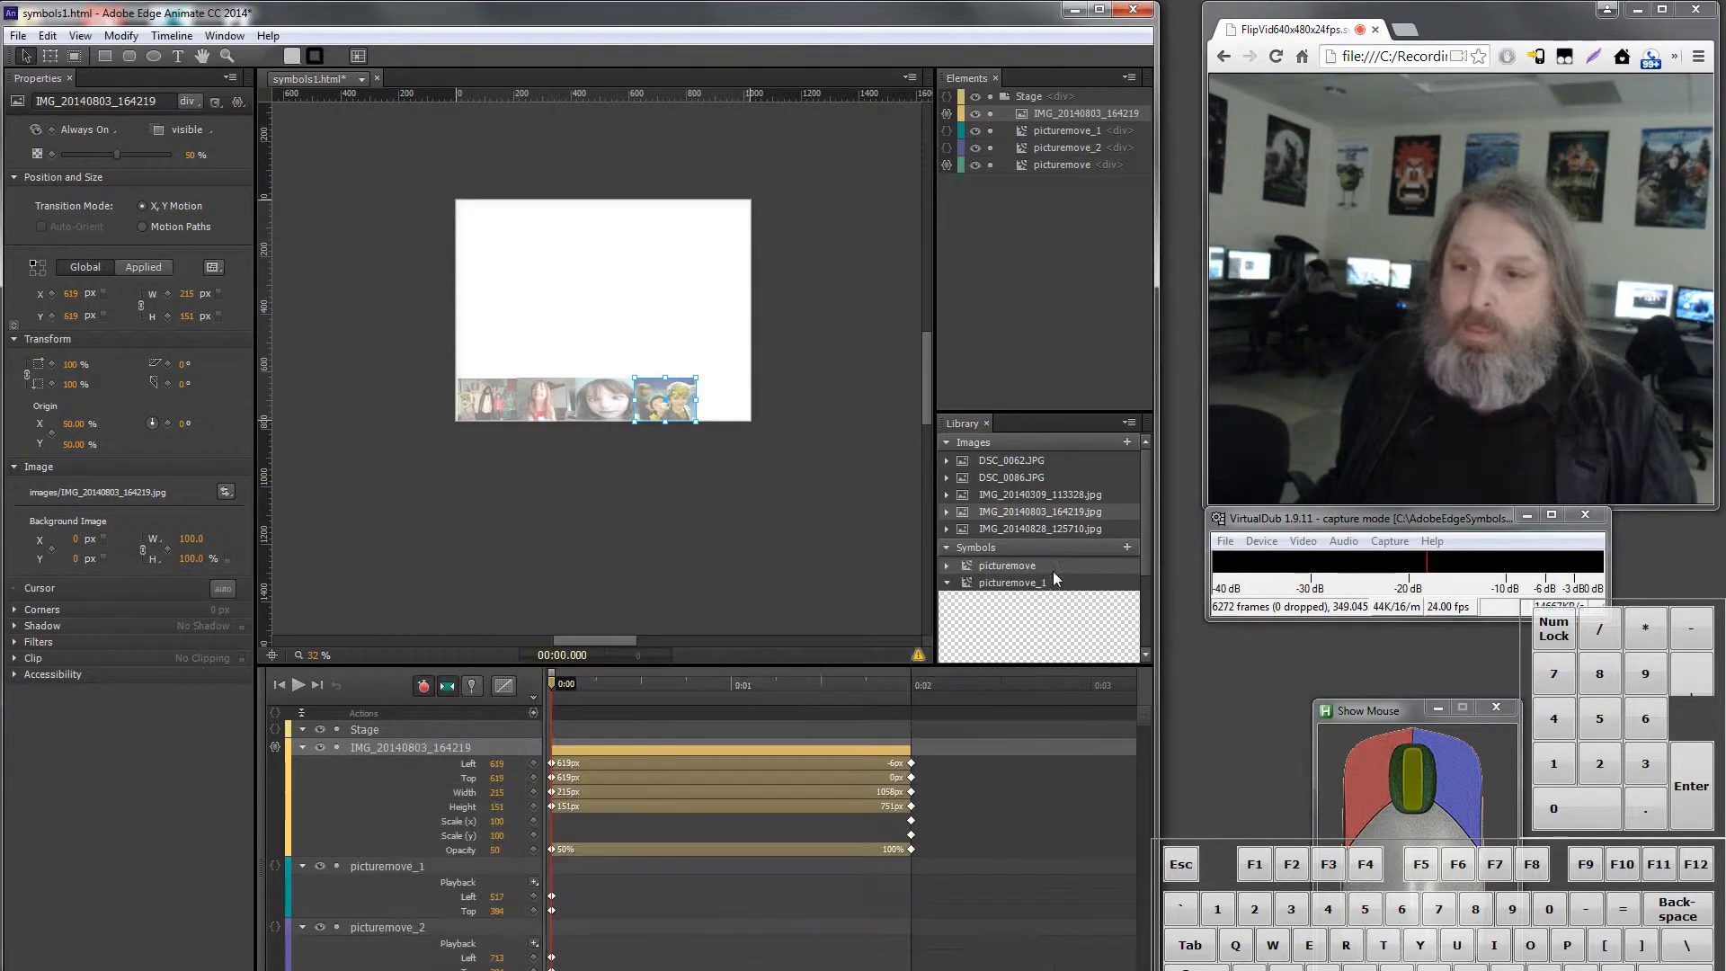
Step: Convert the animated photo IMG_20140803_164219 to a symbol named RaphSophSymbol with Autoplay timeline turned off
click(550, 716)
key(space)
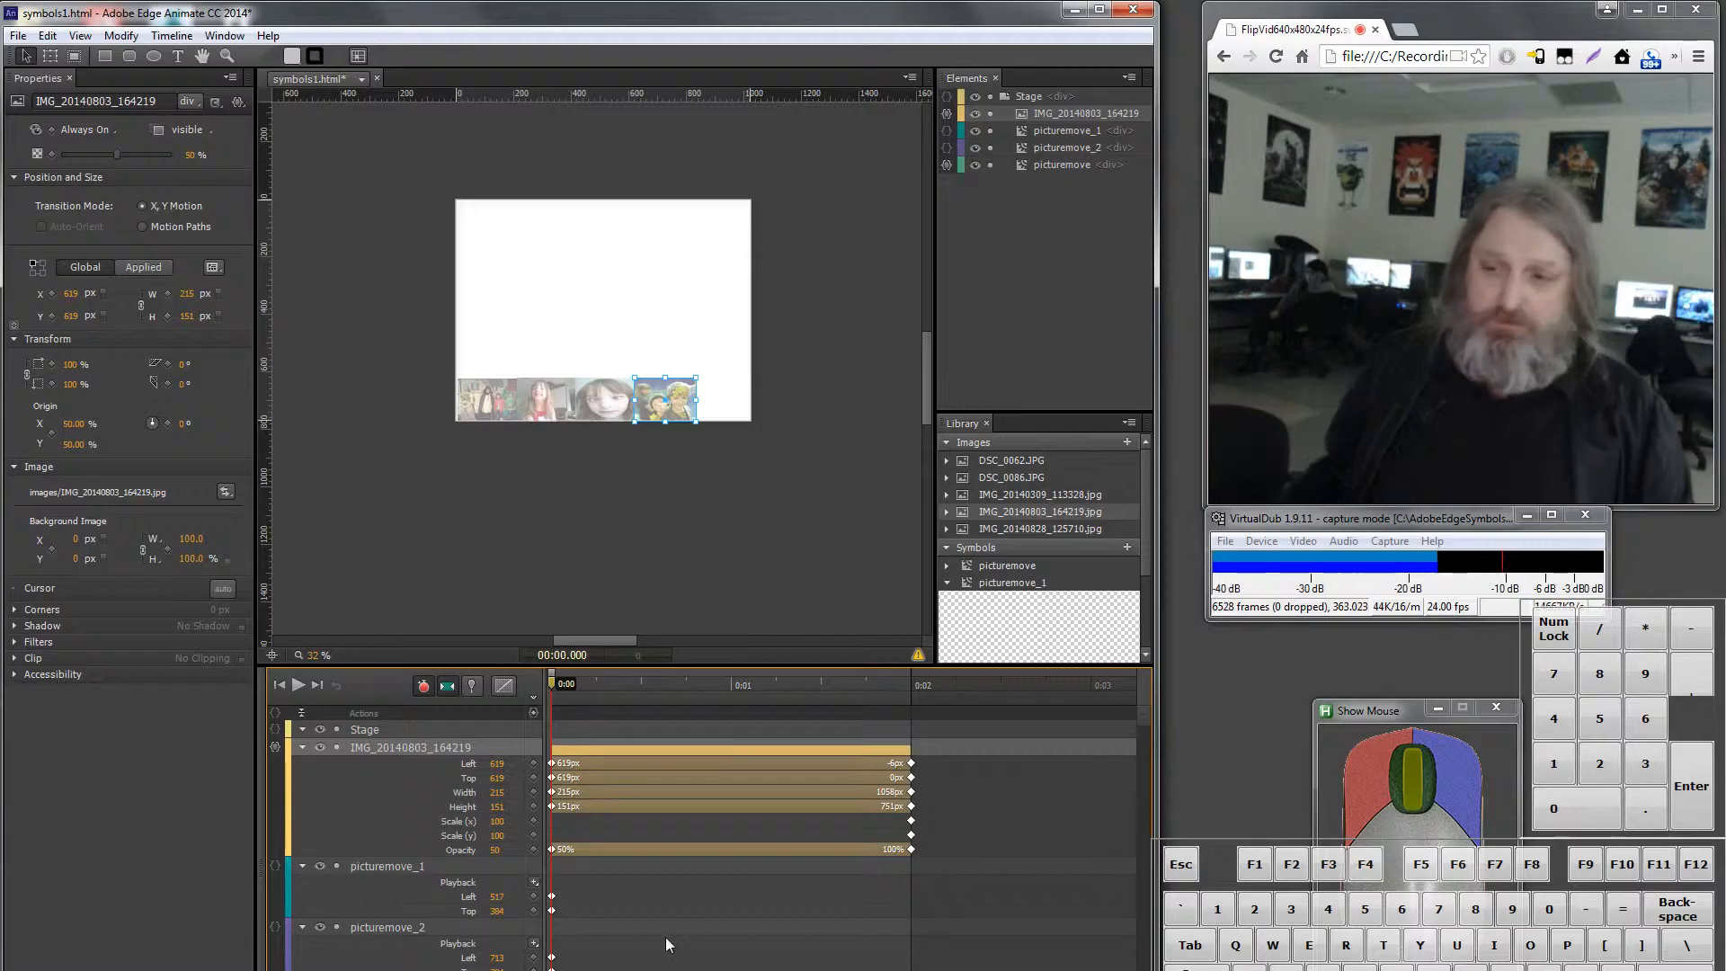
right_click(395, 747)
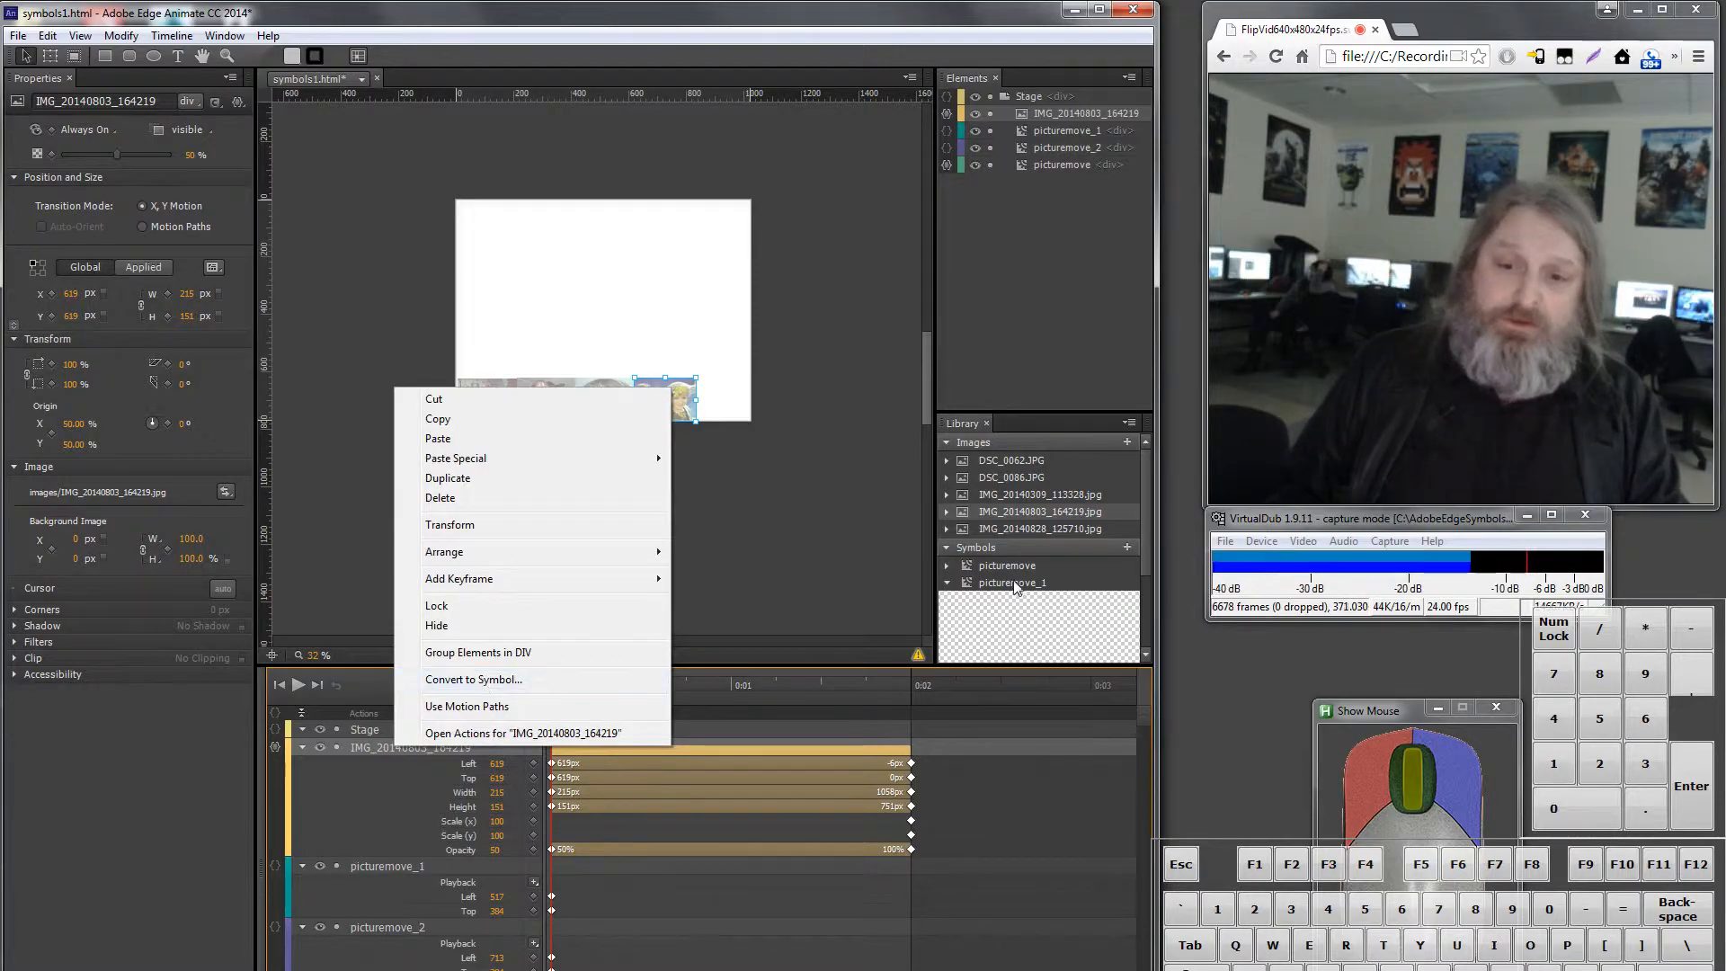
click(489, 686)
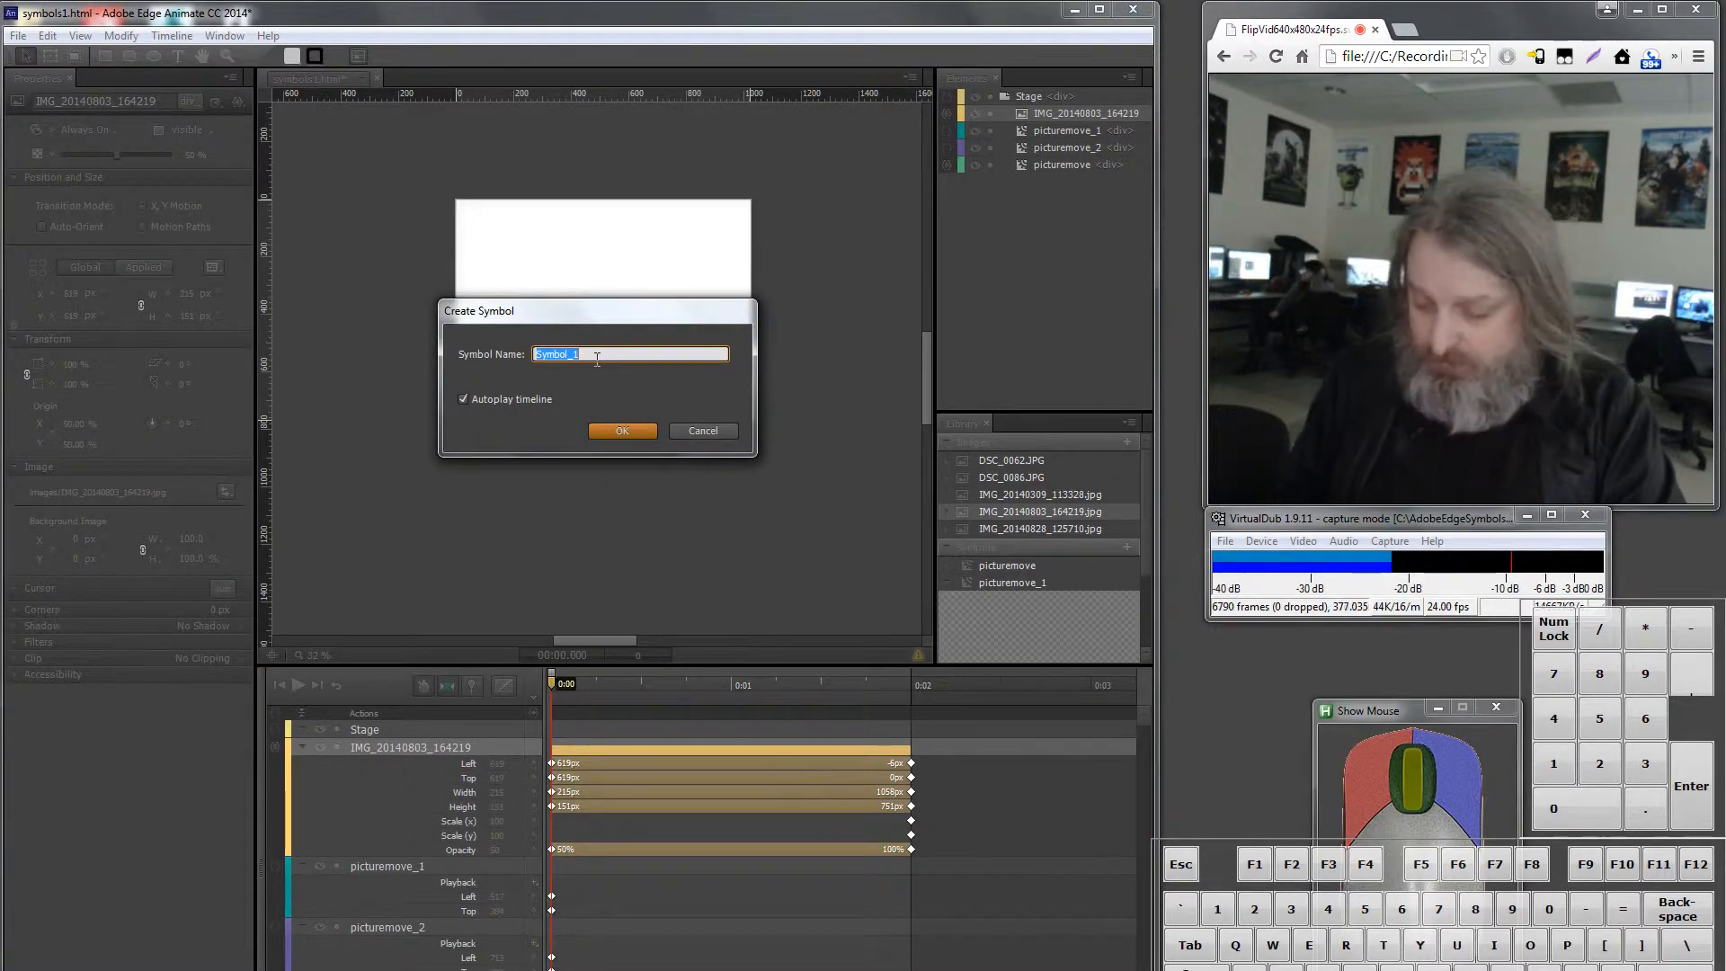
text(Ra)
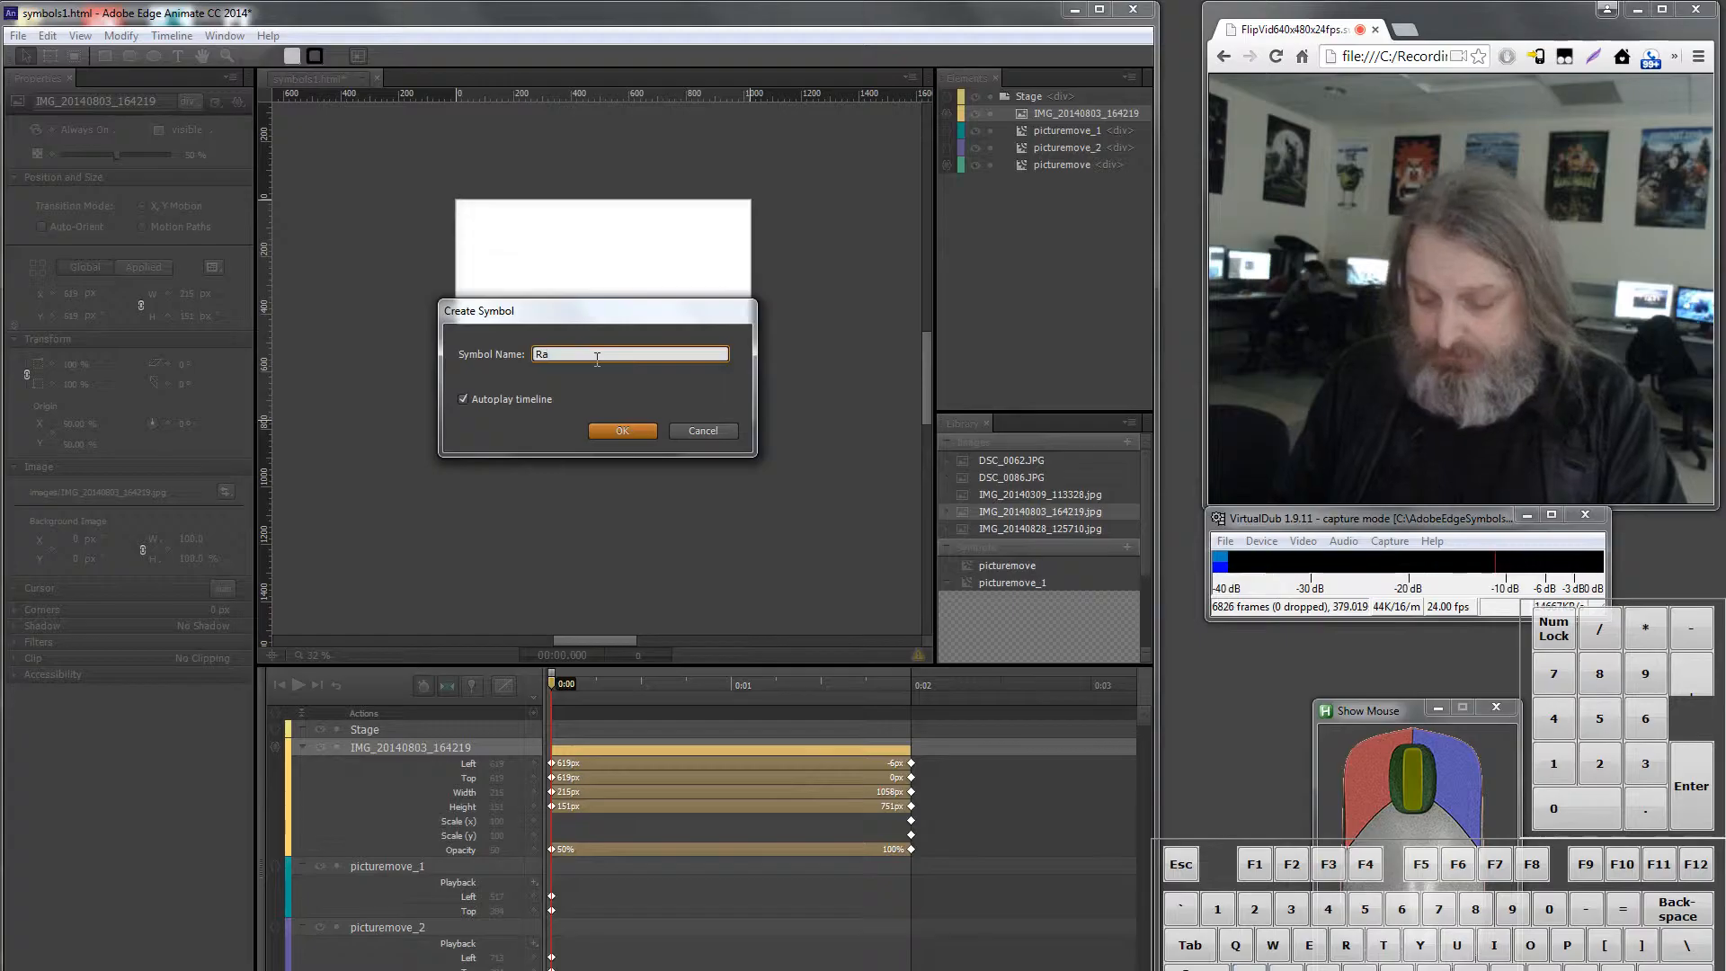
text(phSophSymbol)
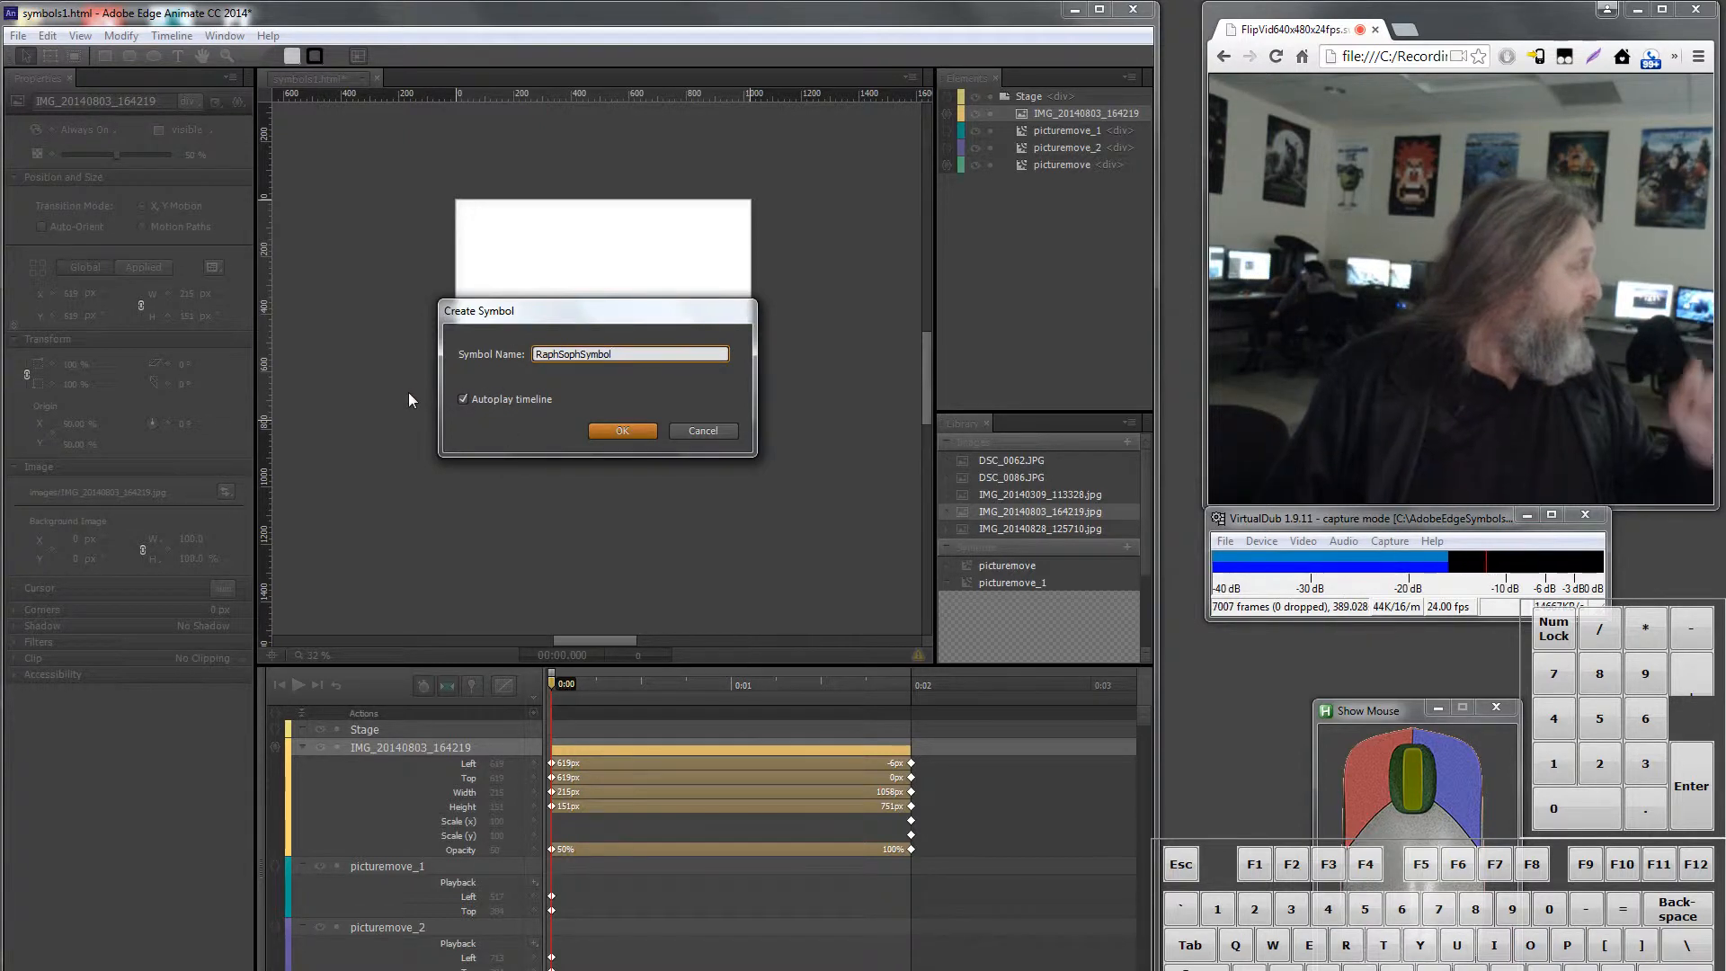
click(462, 400)
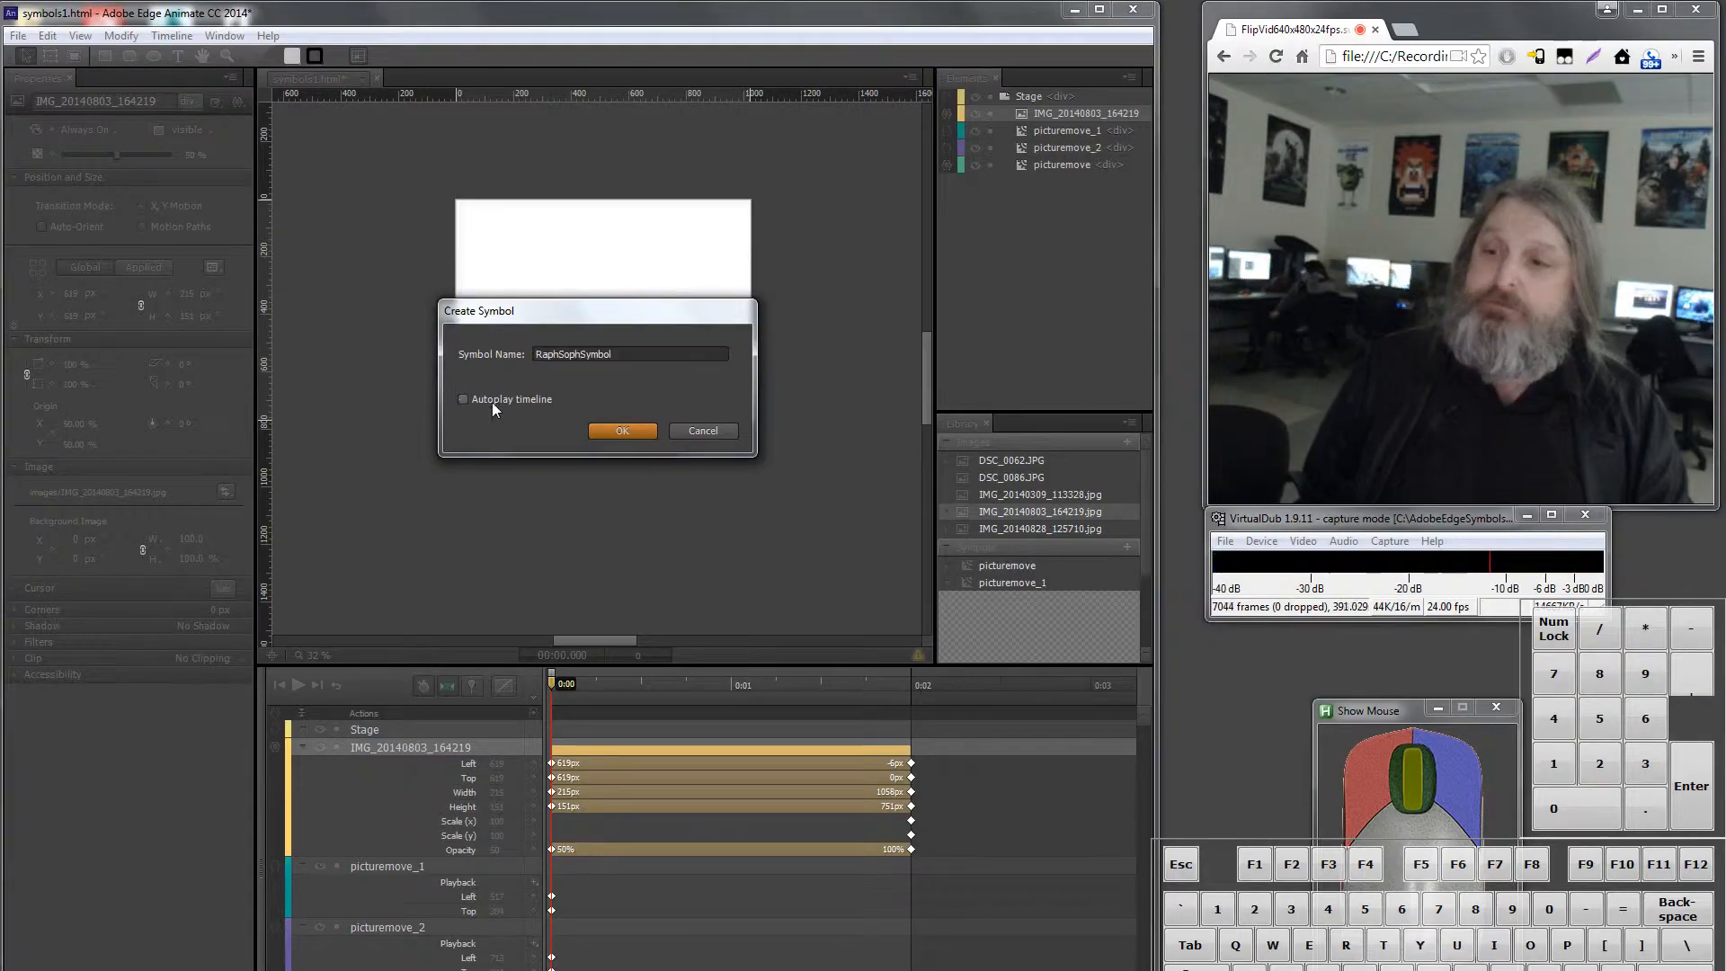
click(628, 429)
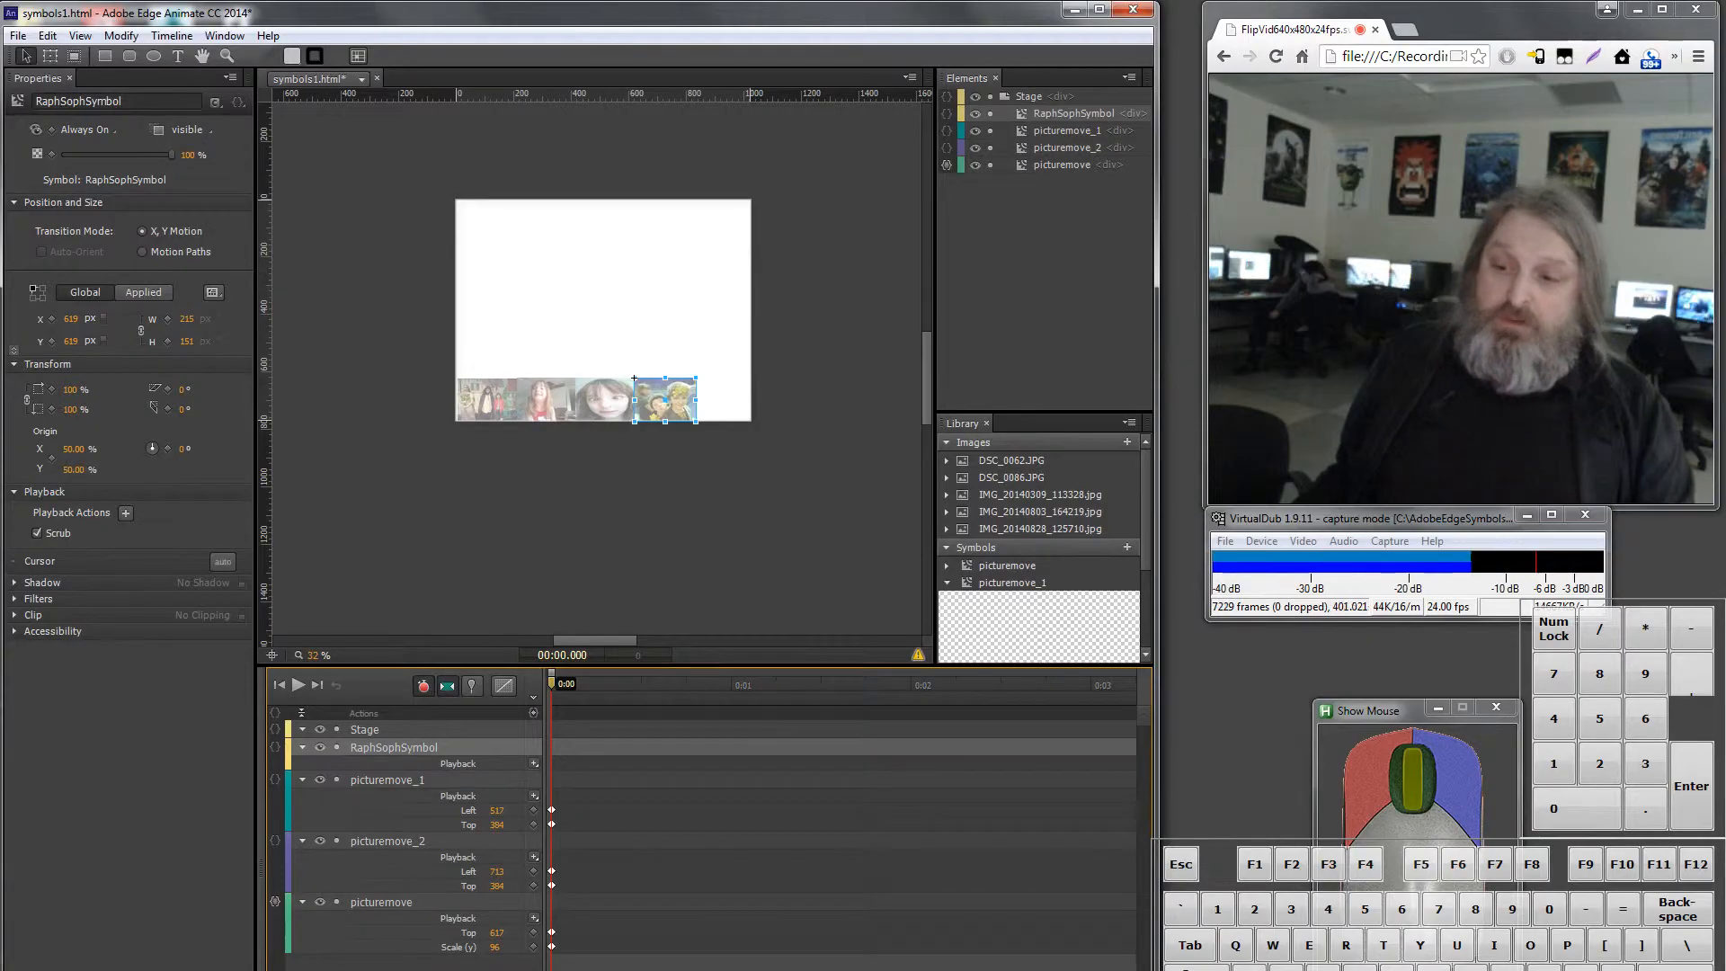
Step: Preview the composition in the browser, test the fourth thumbnail's click and mouse-leave animation, and close the preview
click(389, 840)
click(379, 899)
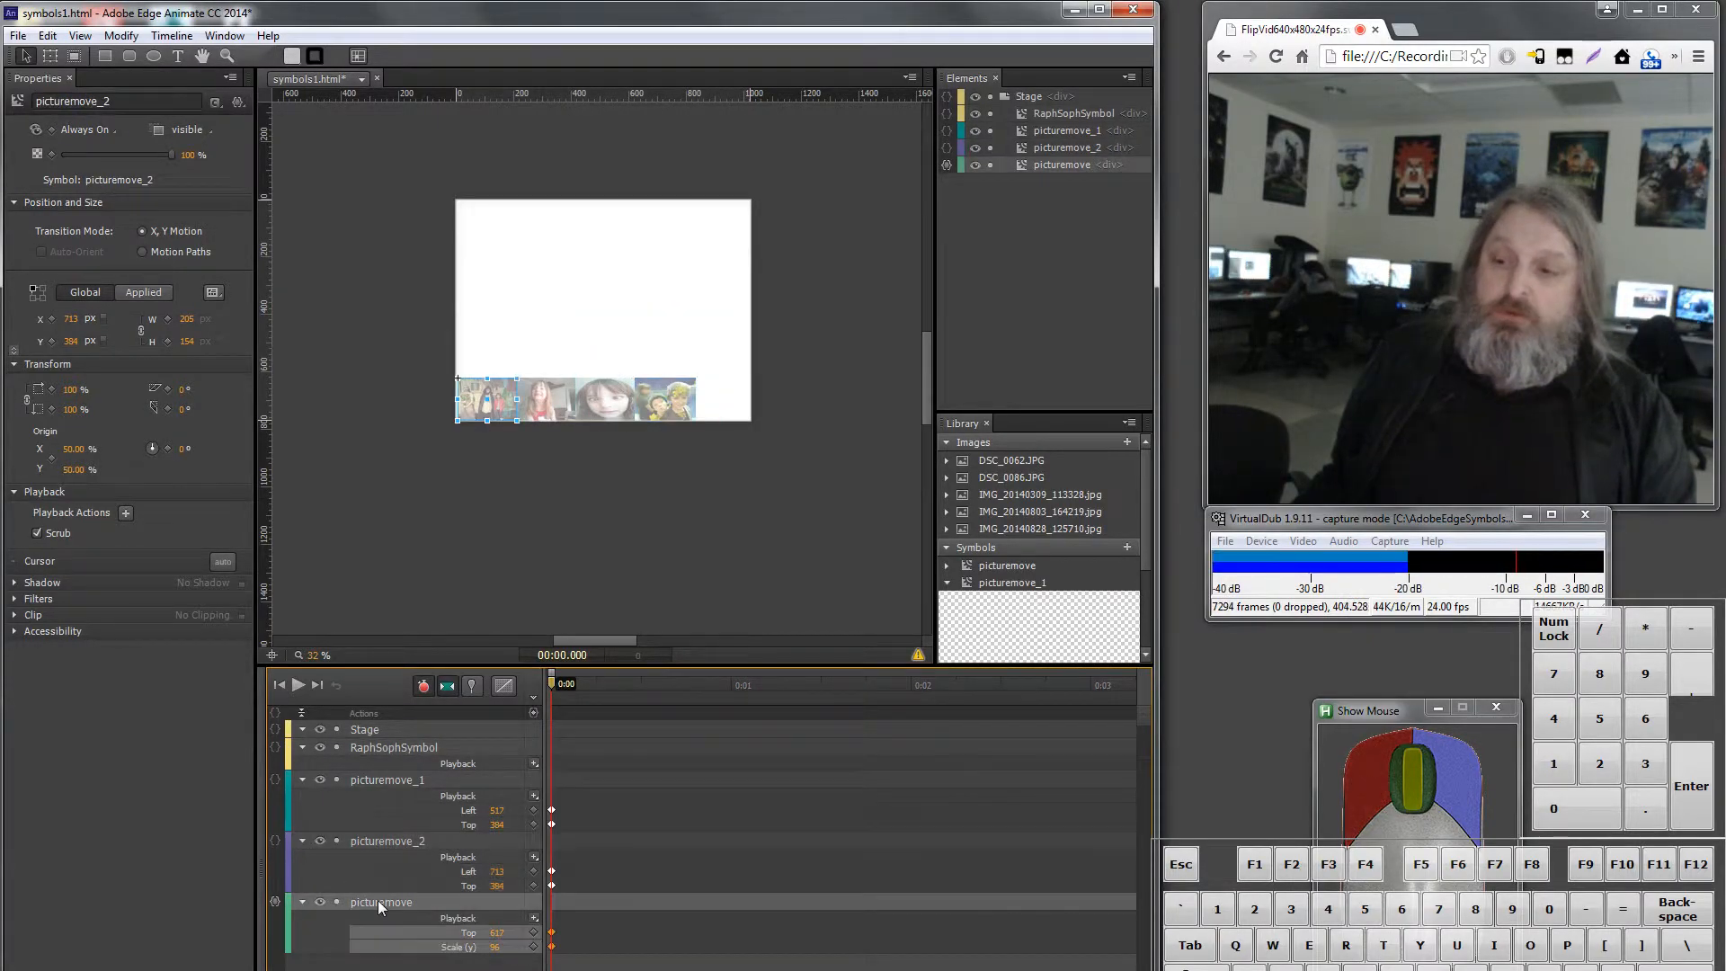
click(377, 746)
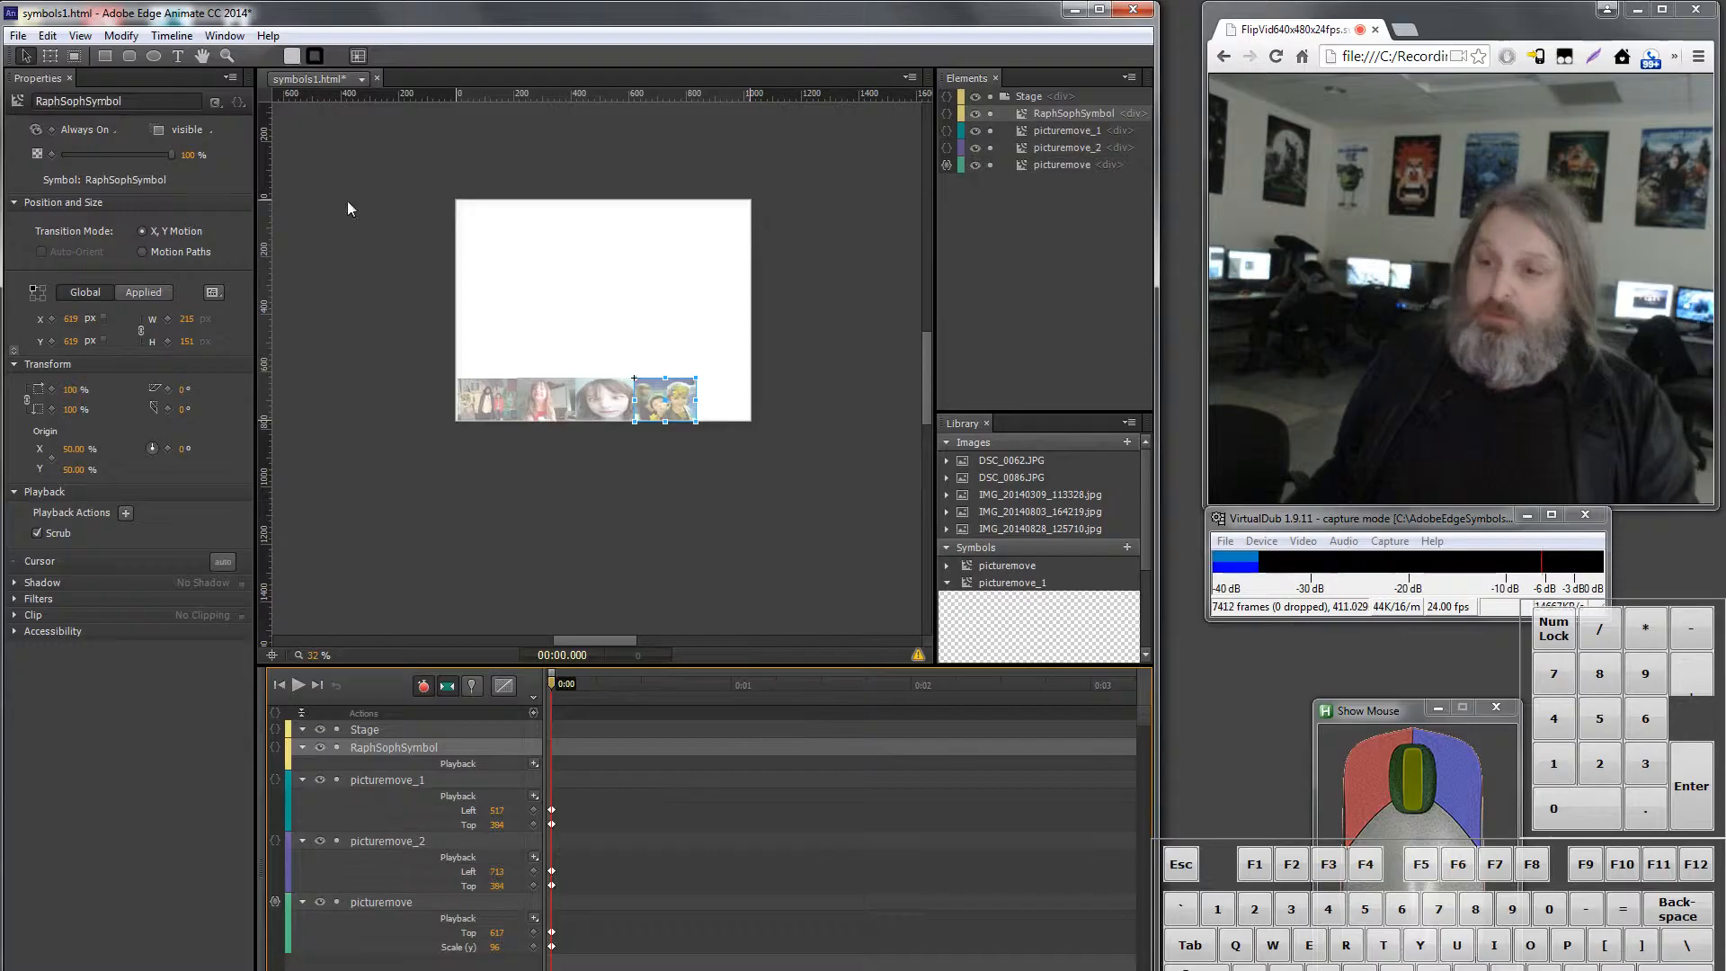
click(18, 36)
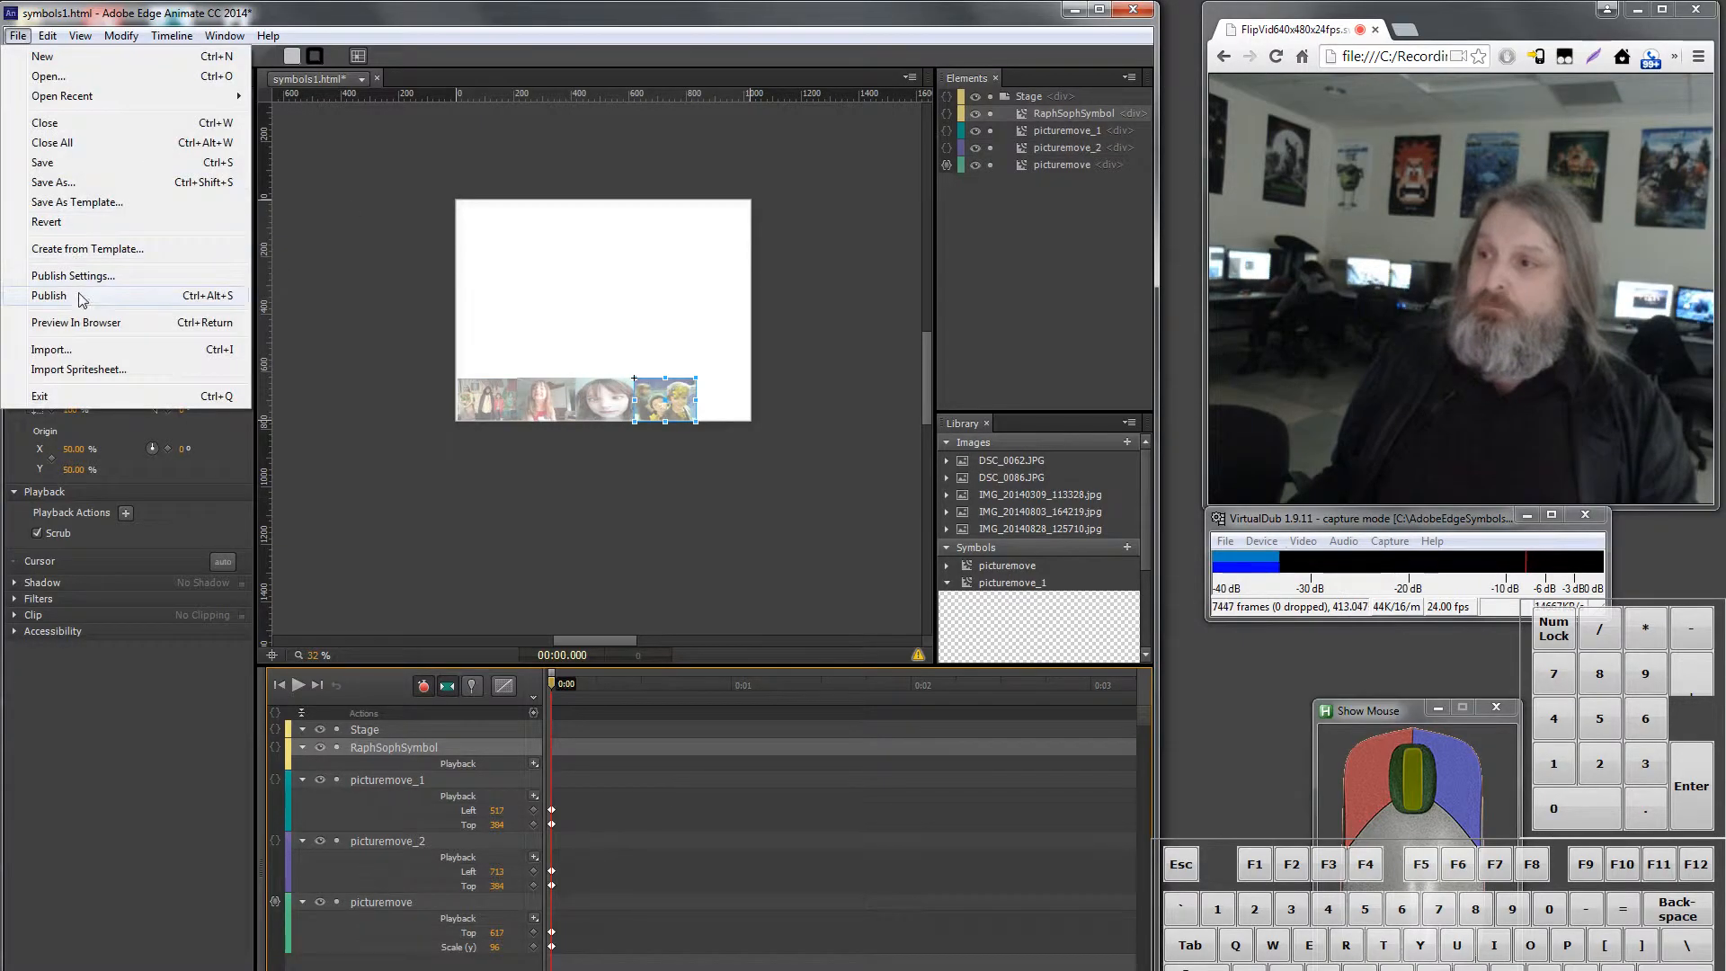
click(87, 321)
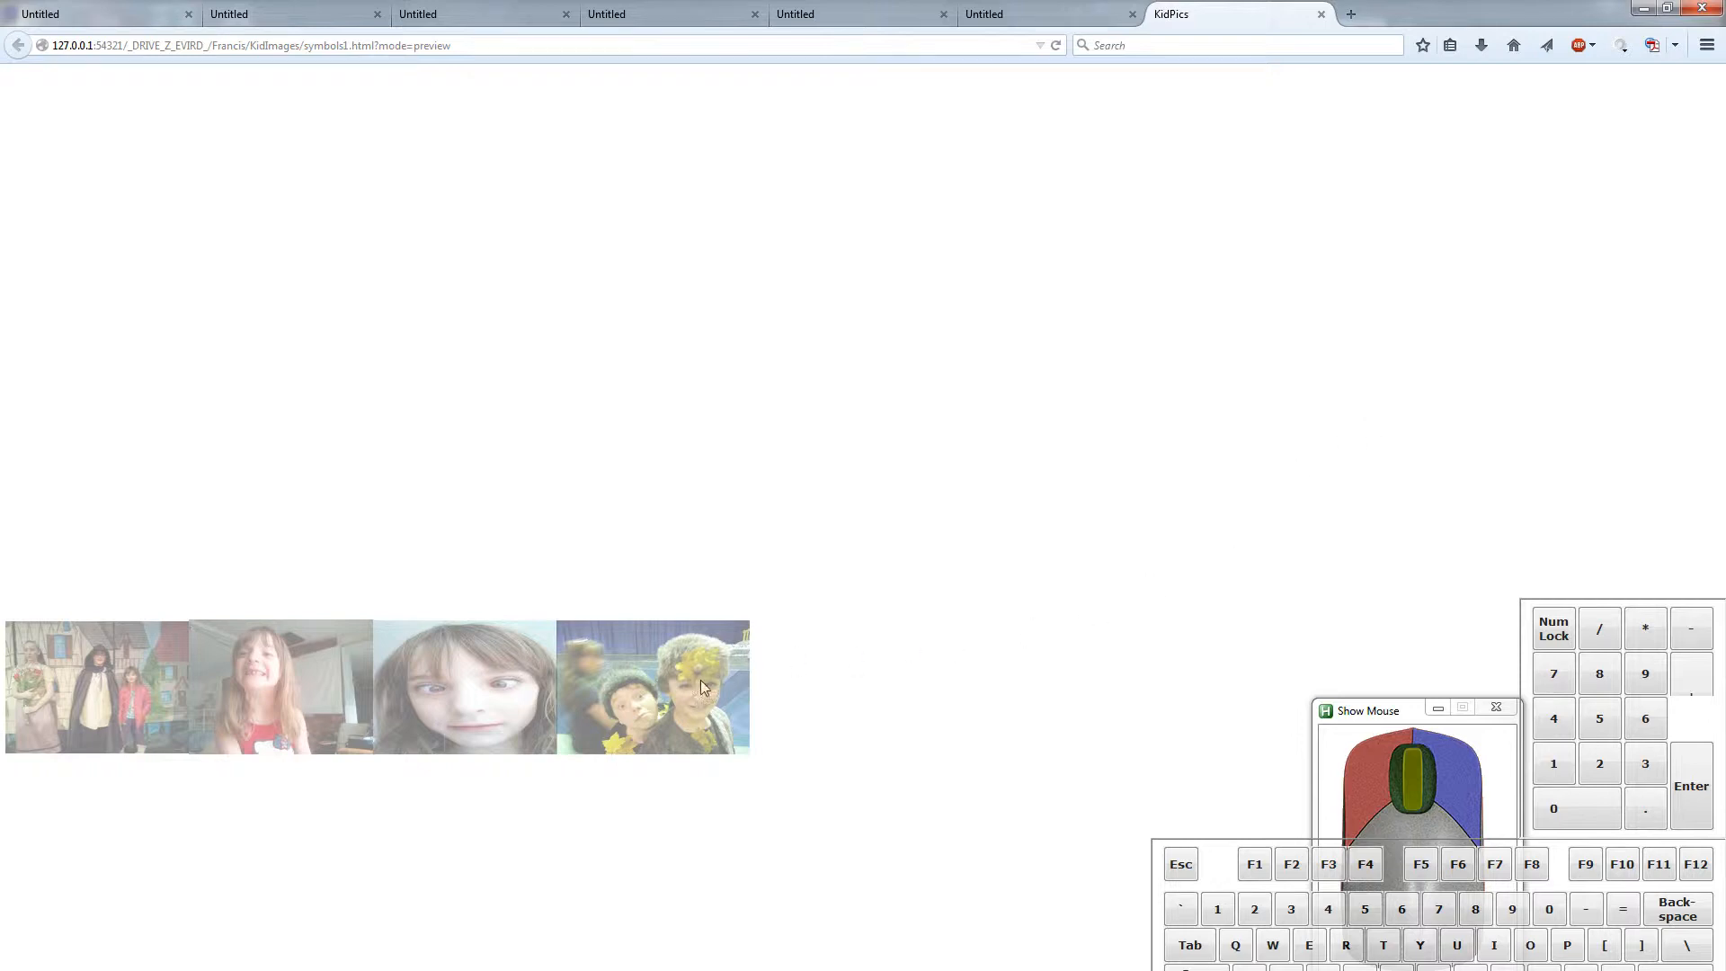
click(688, 683)
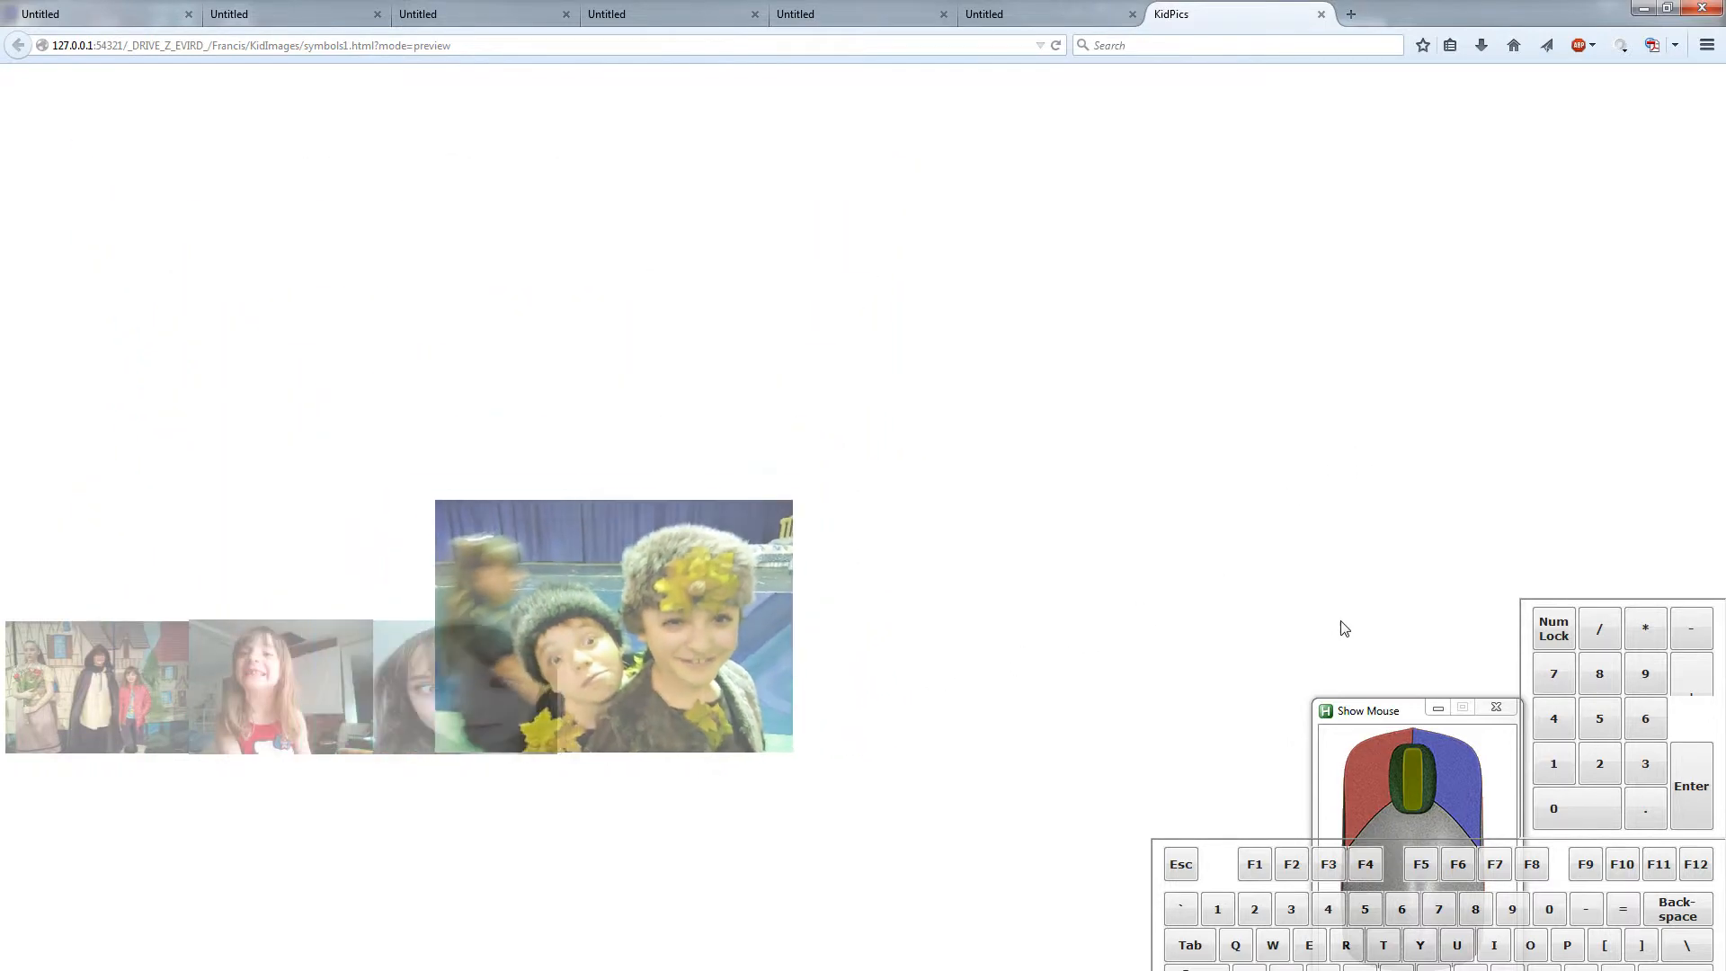
click(643, 671)
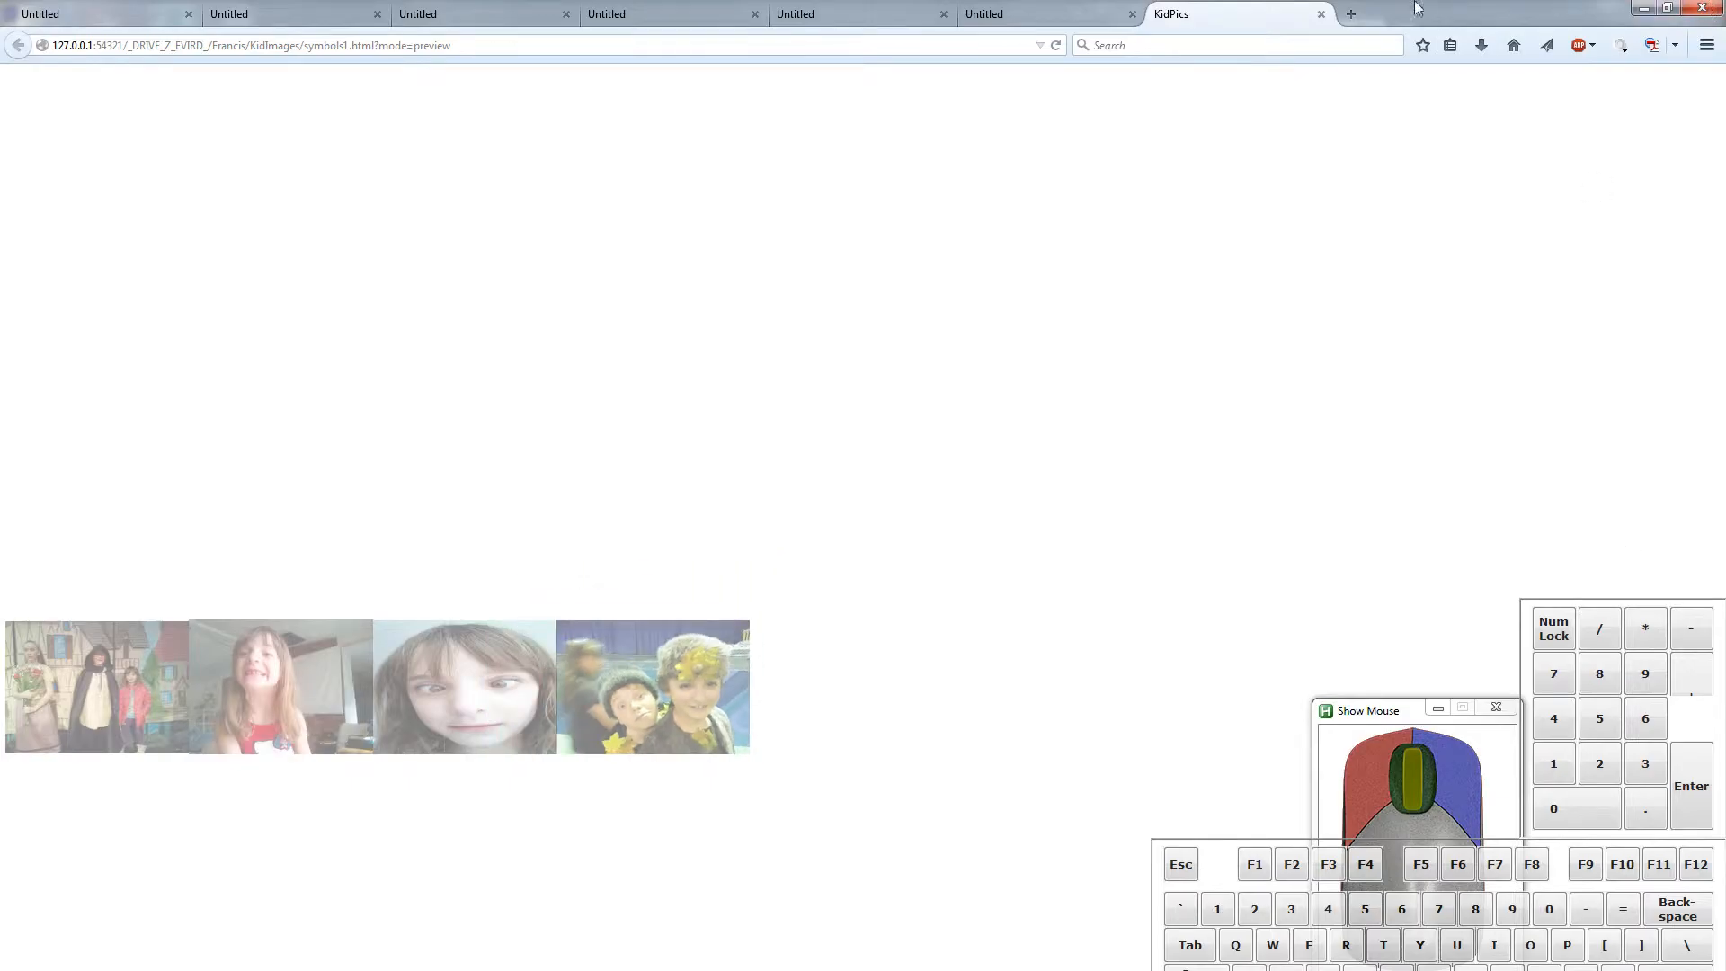
click(1708, 11)
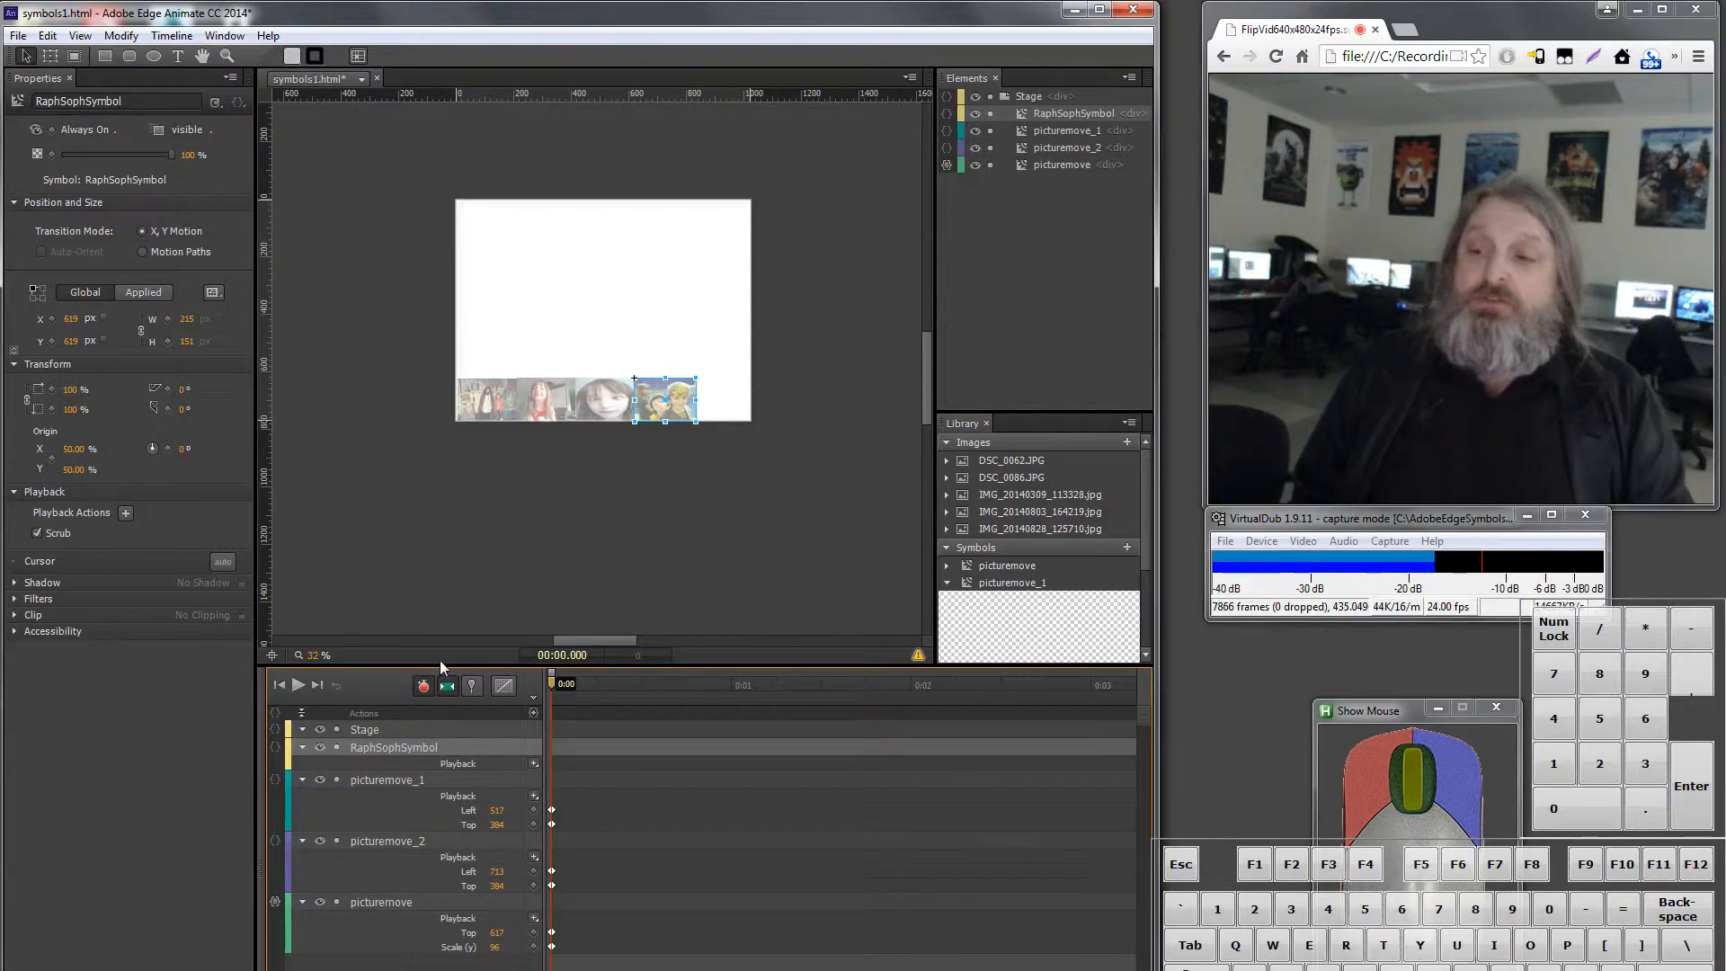
Step: Open RaphSophSymbol for editing to examine its timeline, then return to the Stage and locate the symbol in the library
right_click(394, 748)
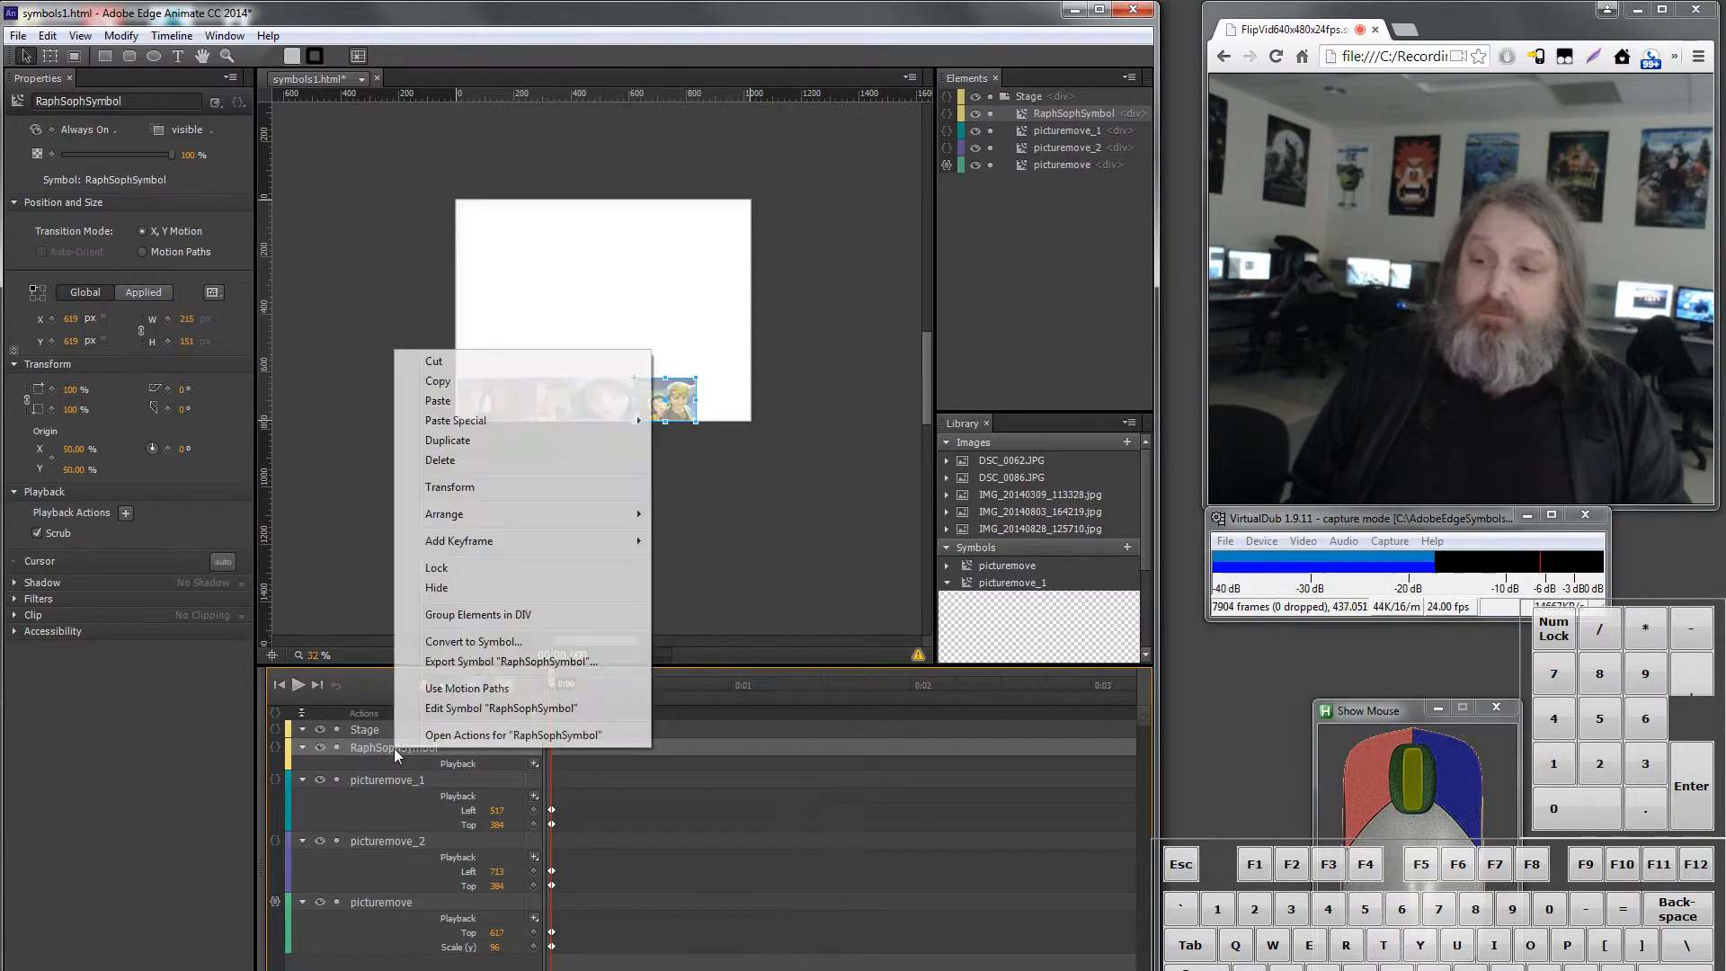
click(471, 715)
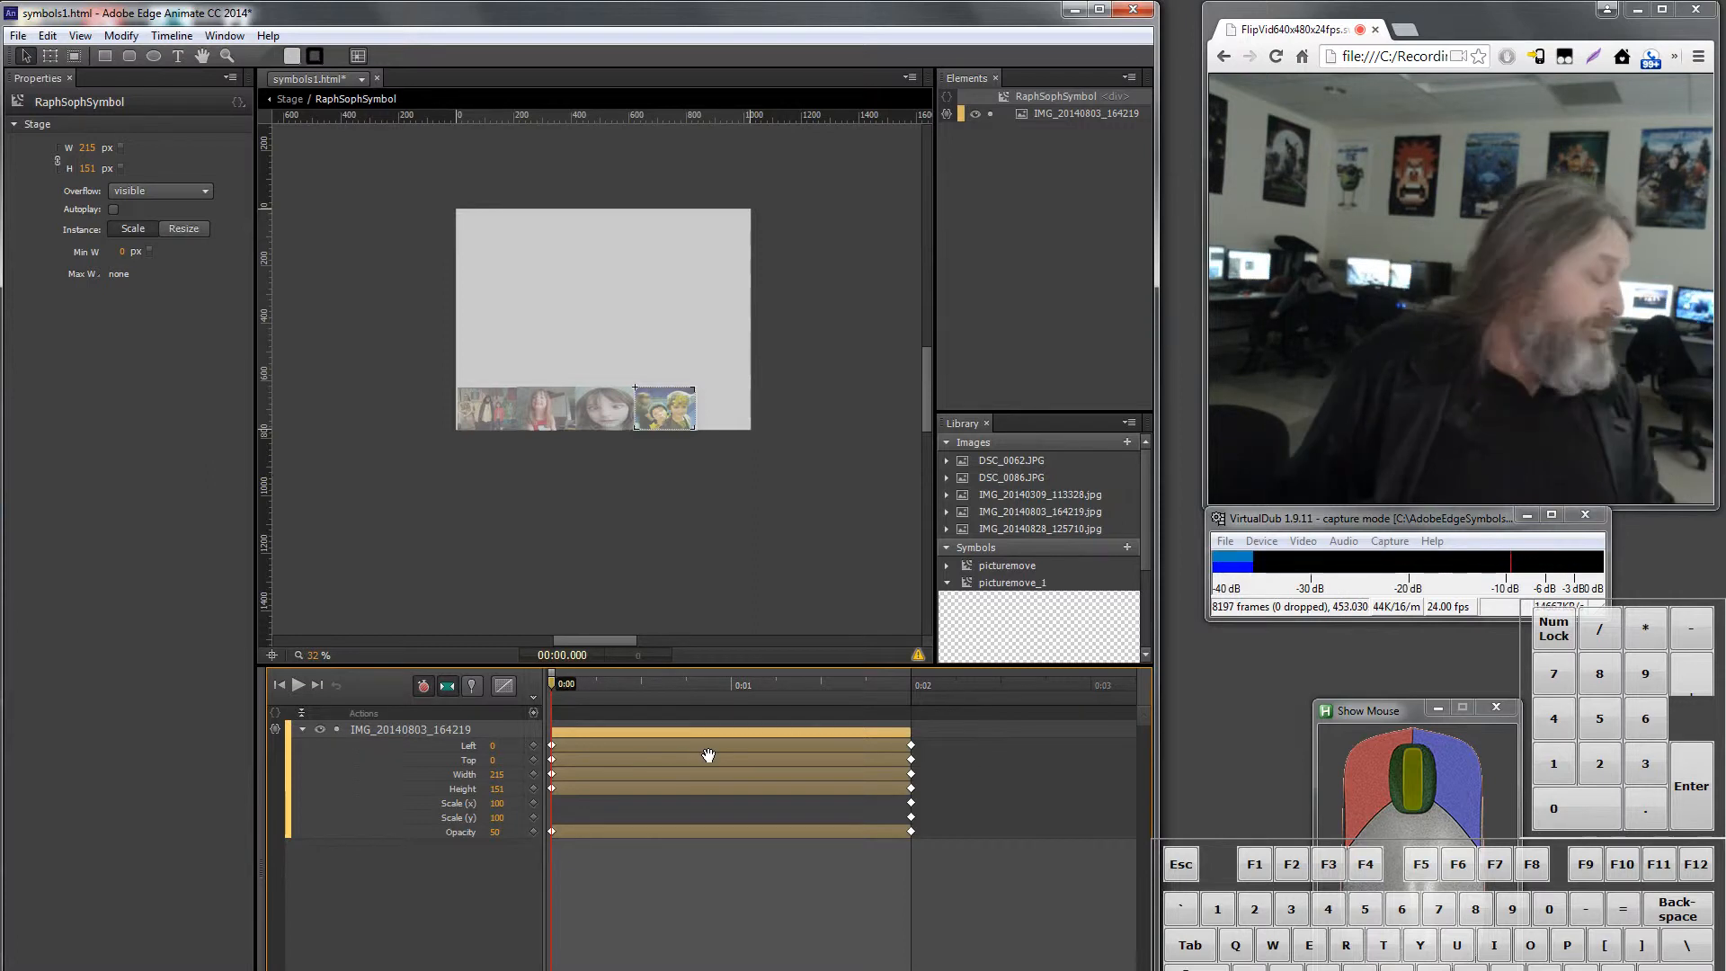
click(616, 408)
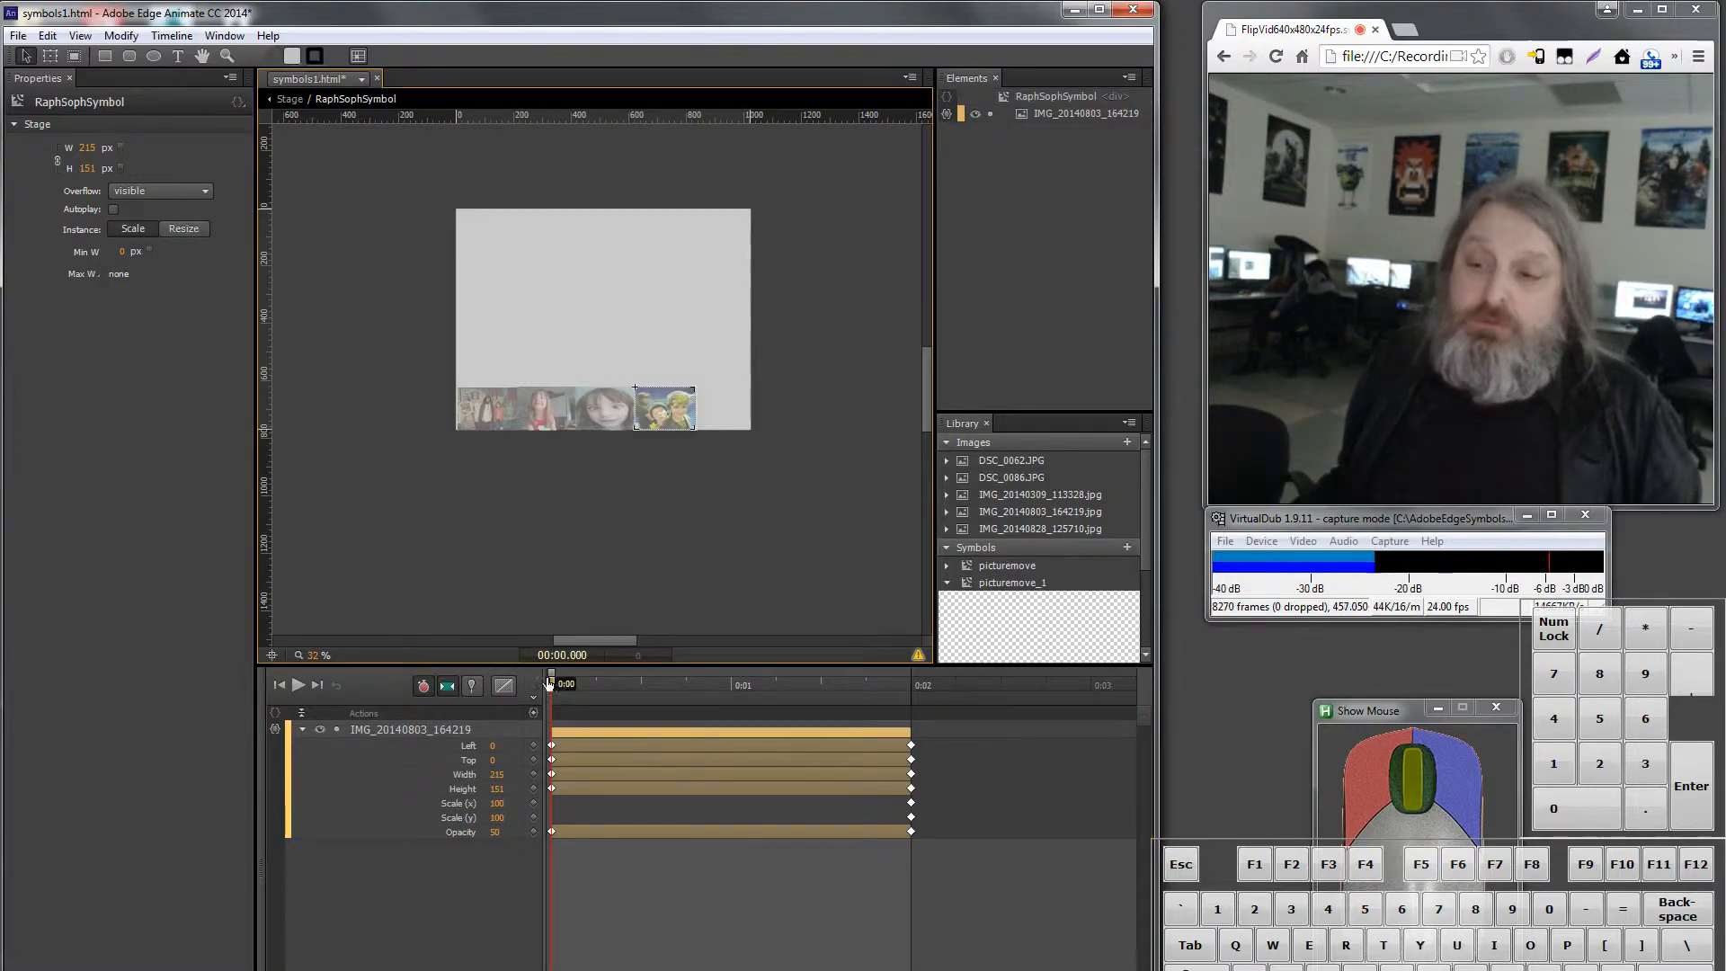
click(295, 99)
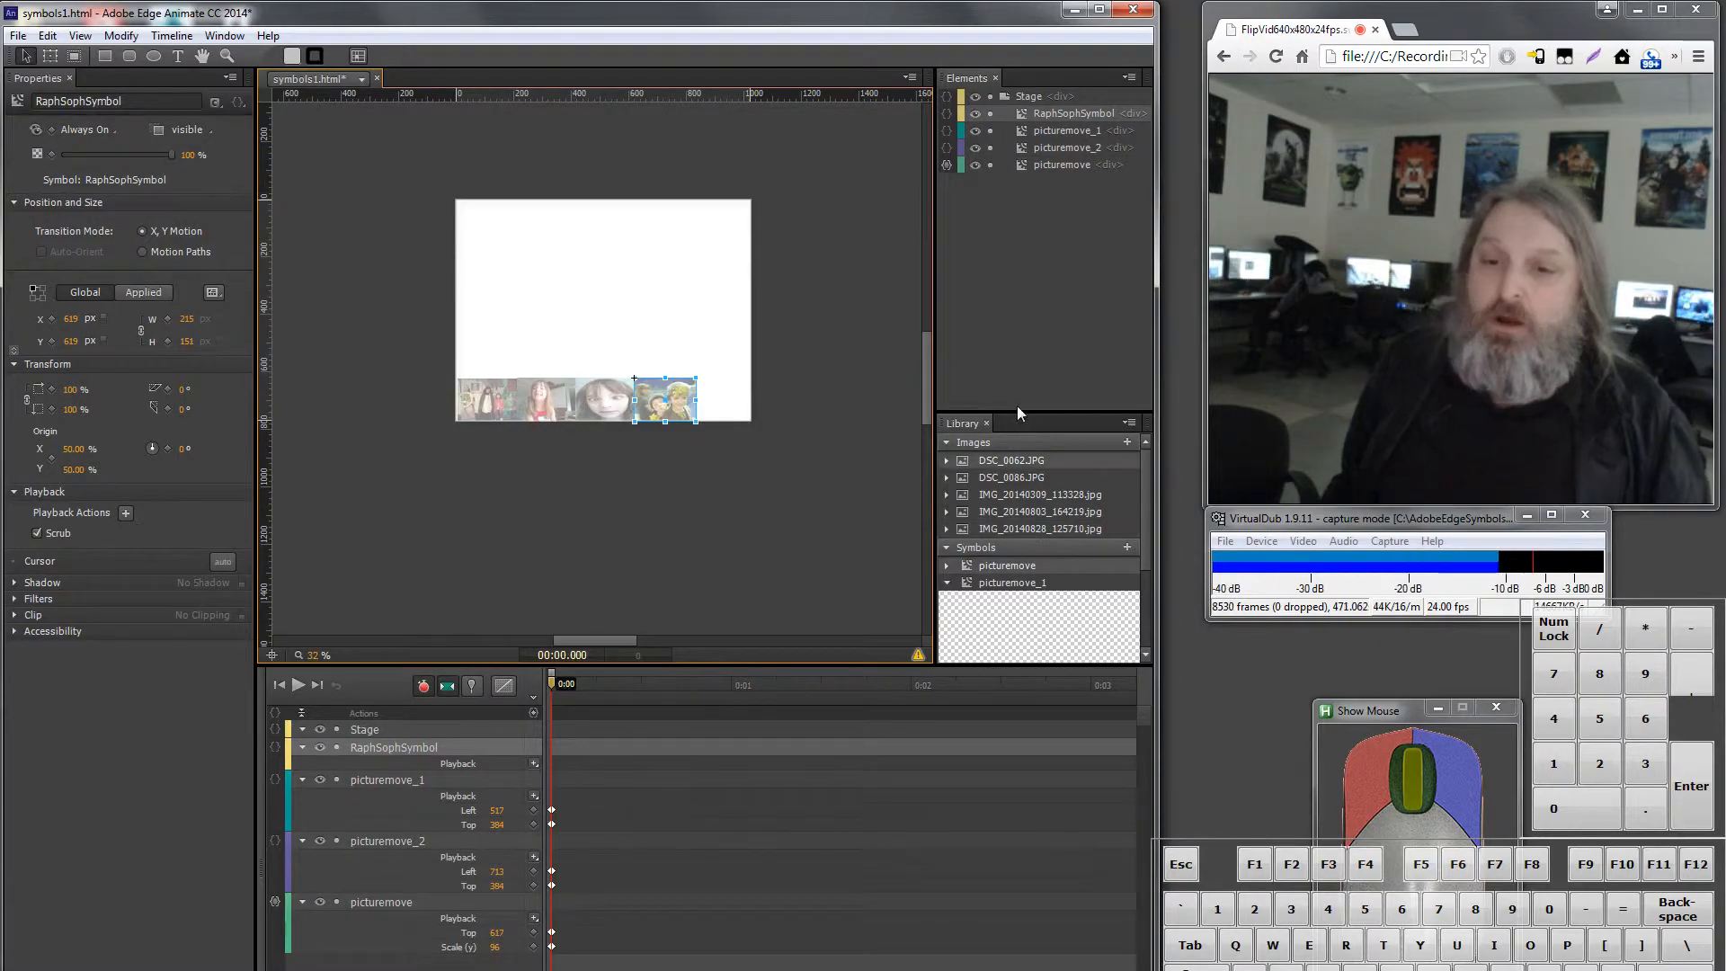
drag(1143, 490, 1130, 530)
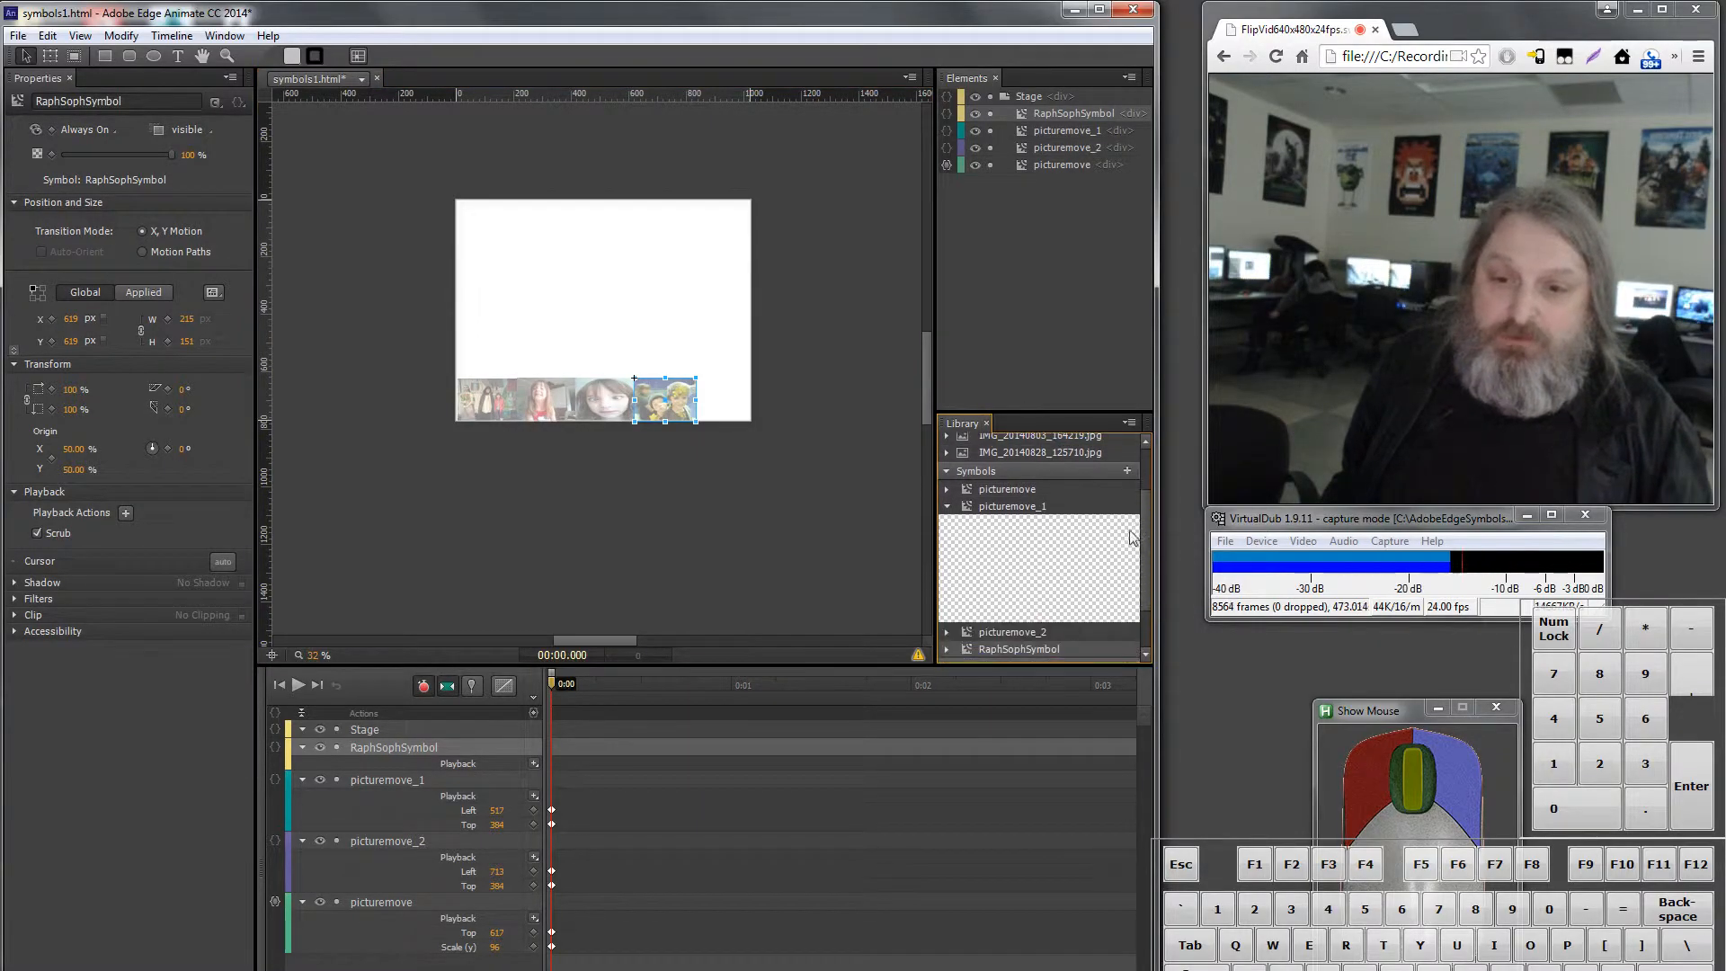
Step: Duplicate RaphSophSymbol in the library and place the copy on the Stage at the end of the thumbnail row, about X 834, Y 619
click(947, 506)
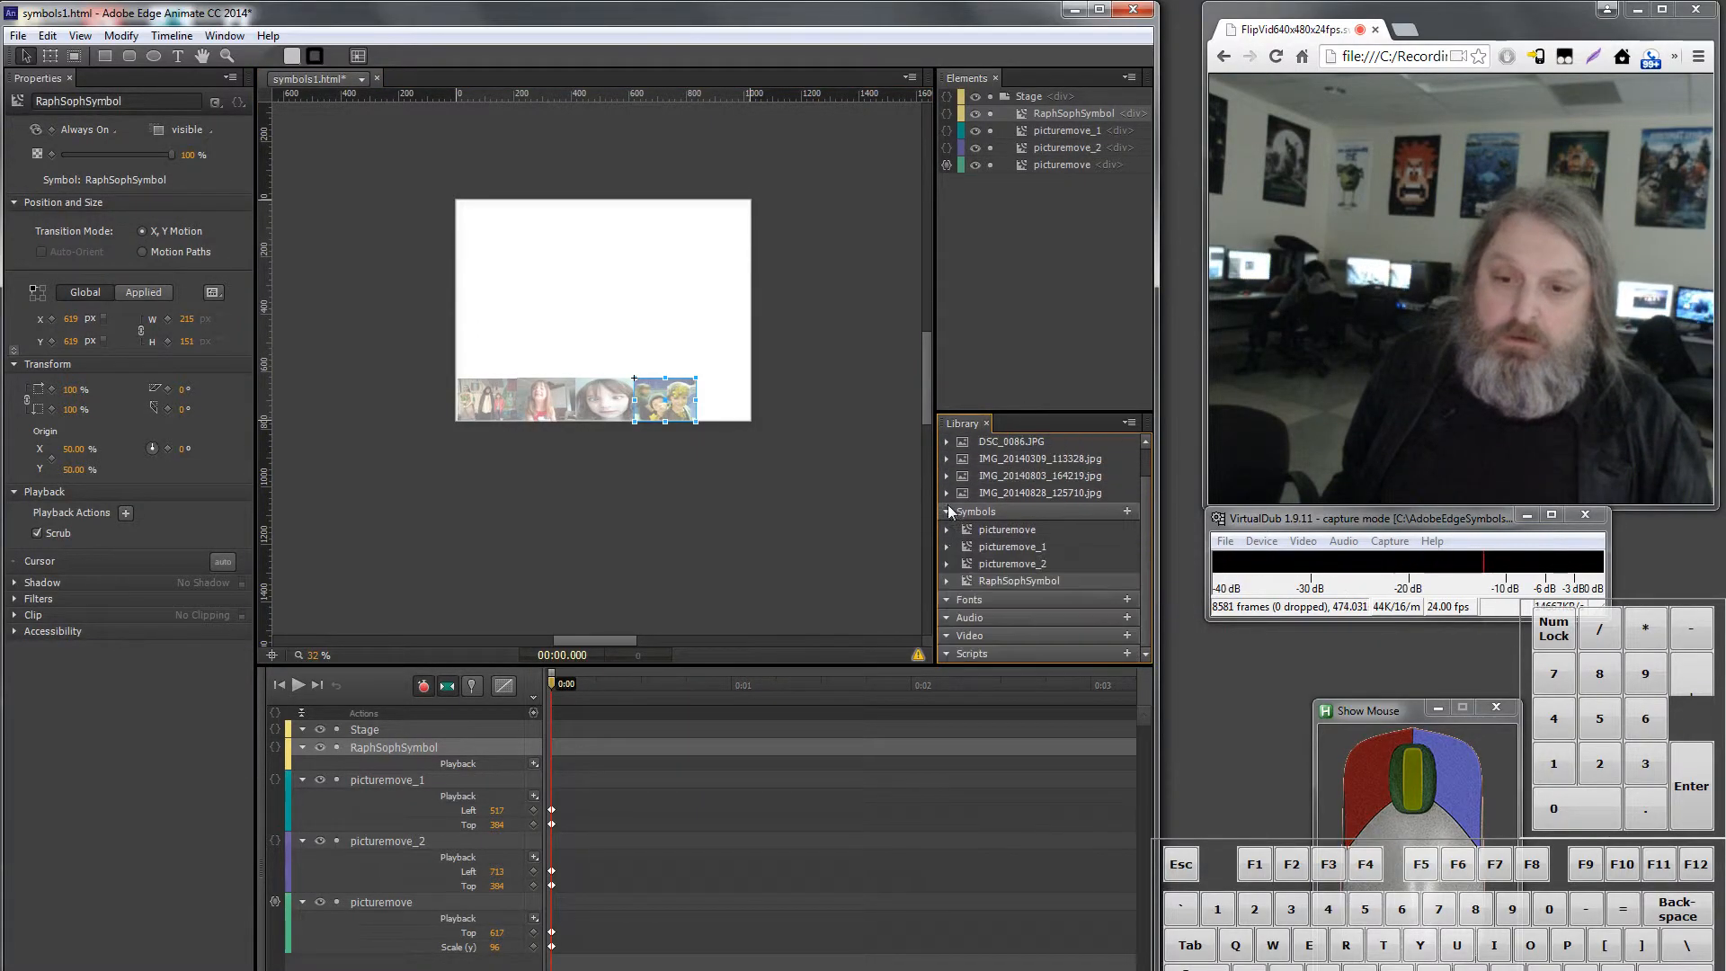
right_click(1031, 583)
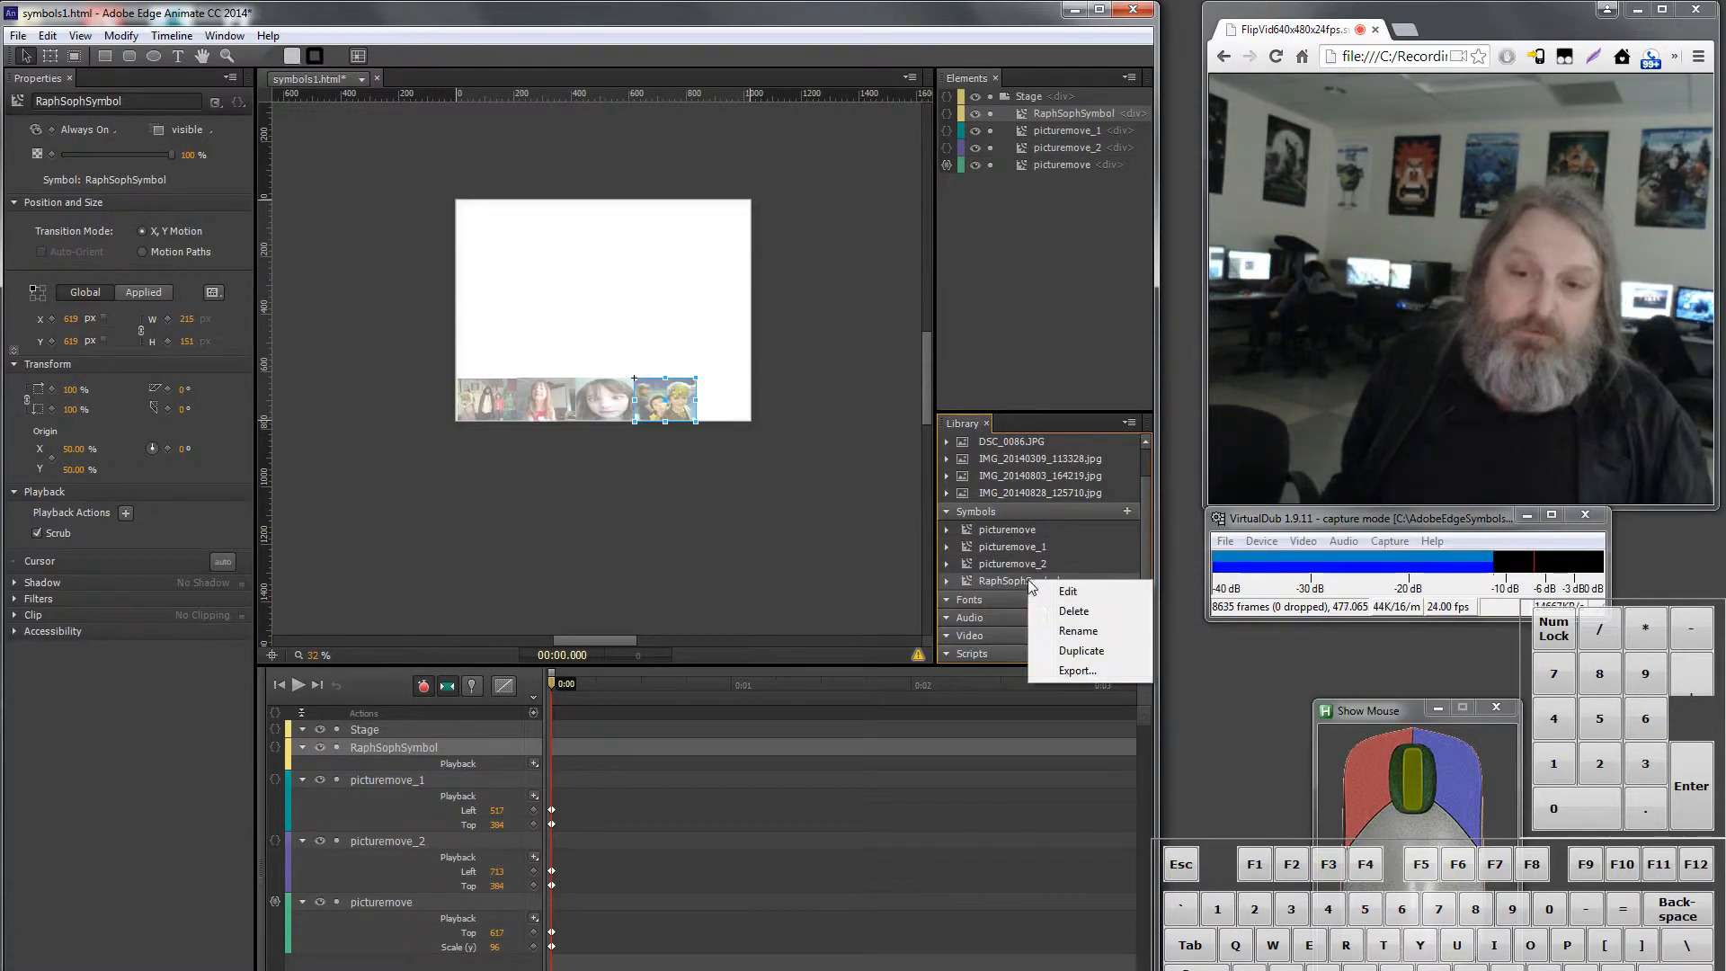
click(1086, 651)
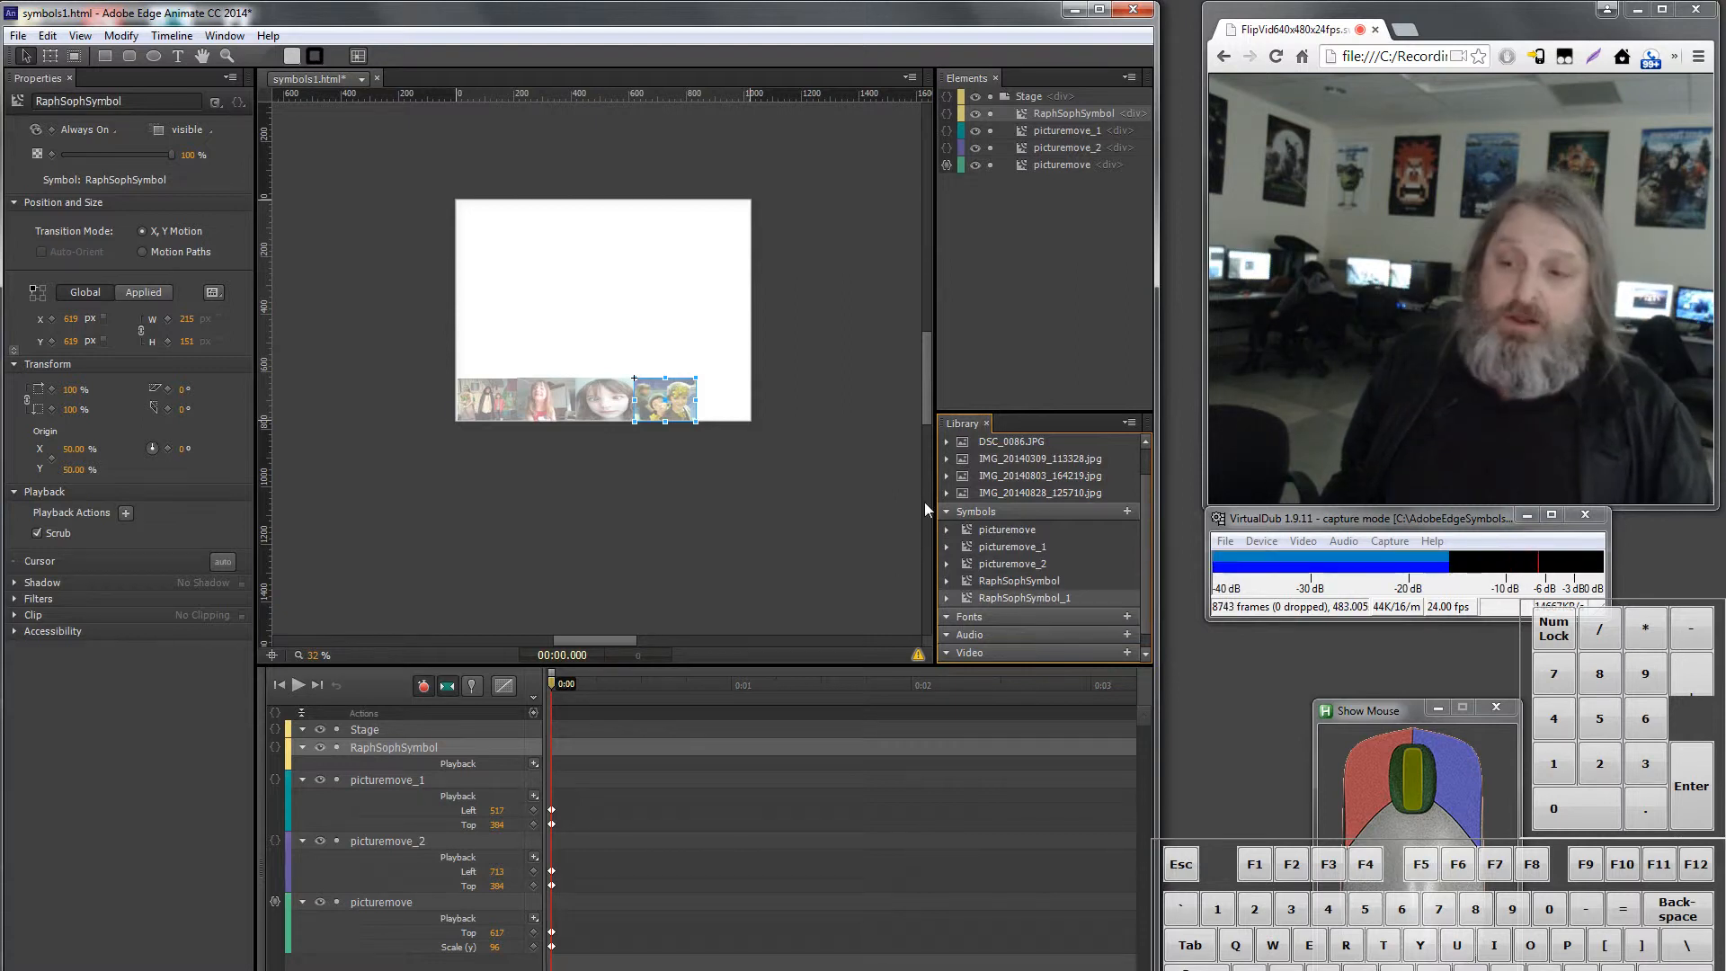
drag(1032, 598, 713, 358)
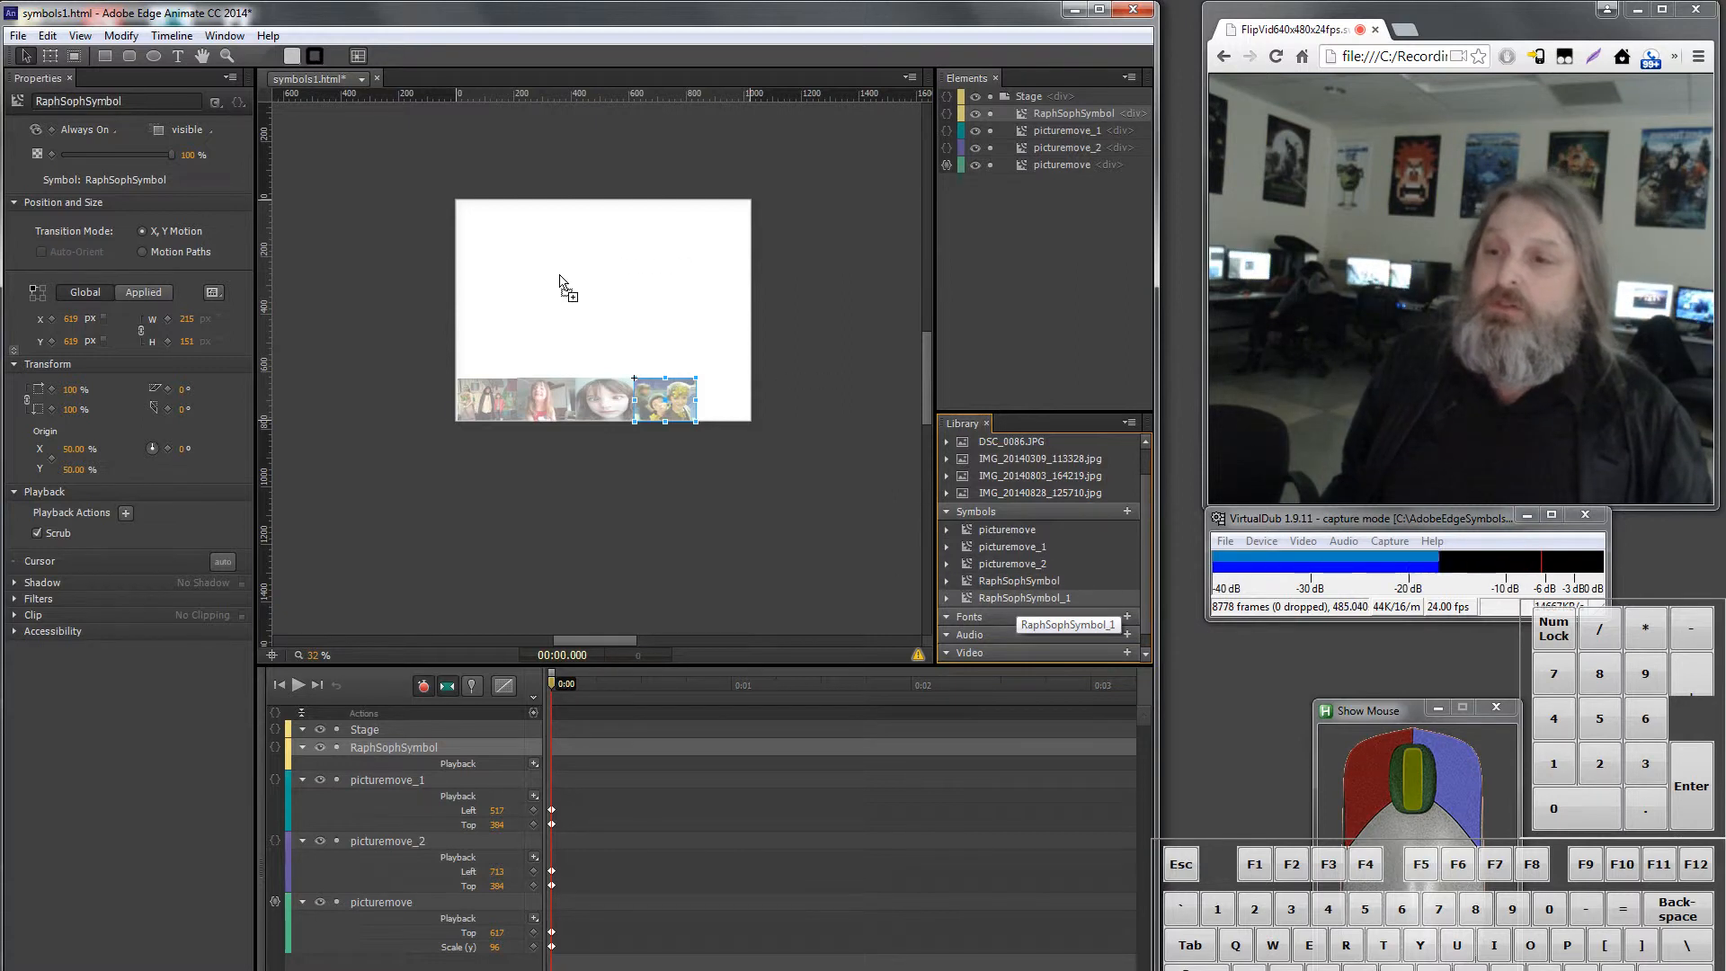
drag(604, 312, 600, 307)
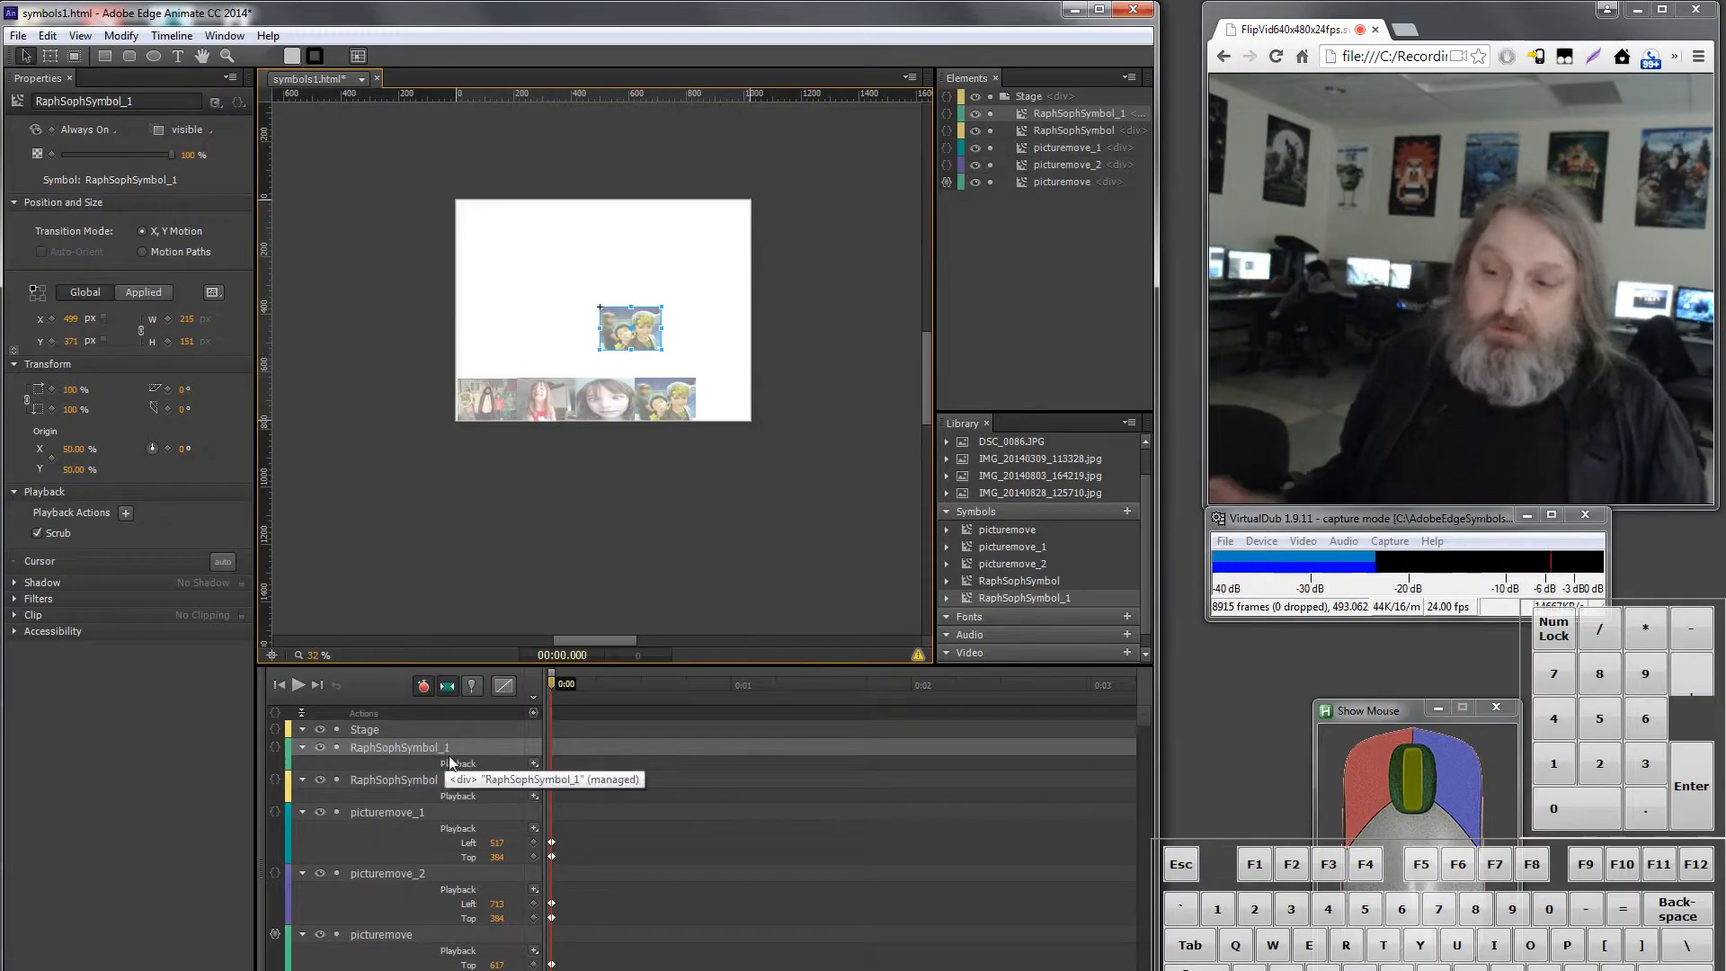
drag(642, 321, 739, 393)
Step: Open RaphSophSymbol_1 for editing and add IMG_20140828_125710.jpg from the library, moving it to about X -2122, Y -1409
right_click(384, 748)
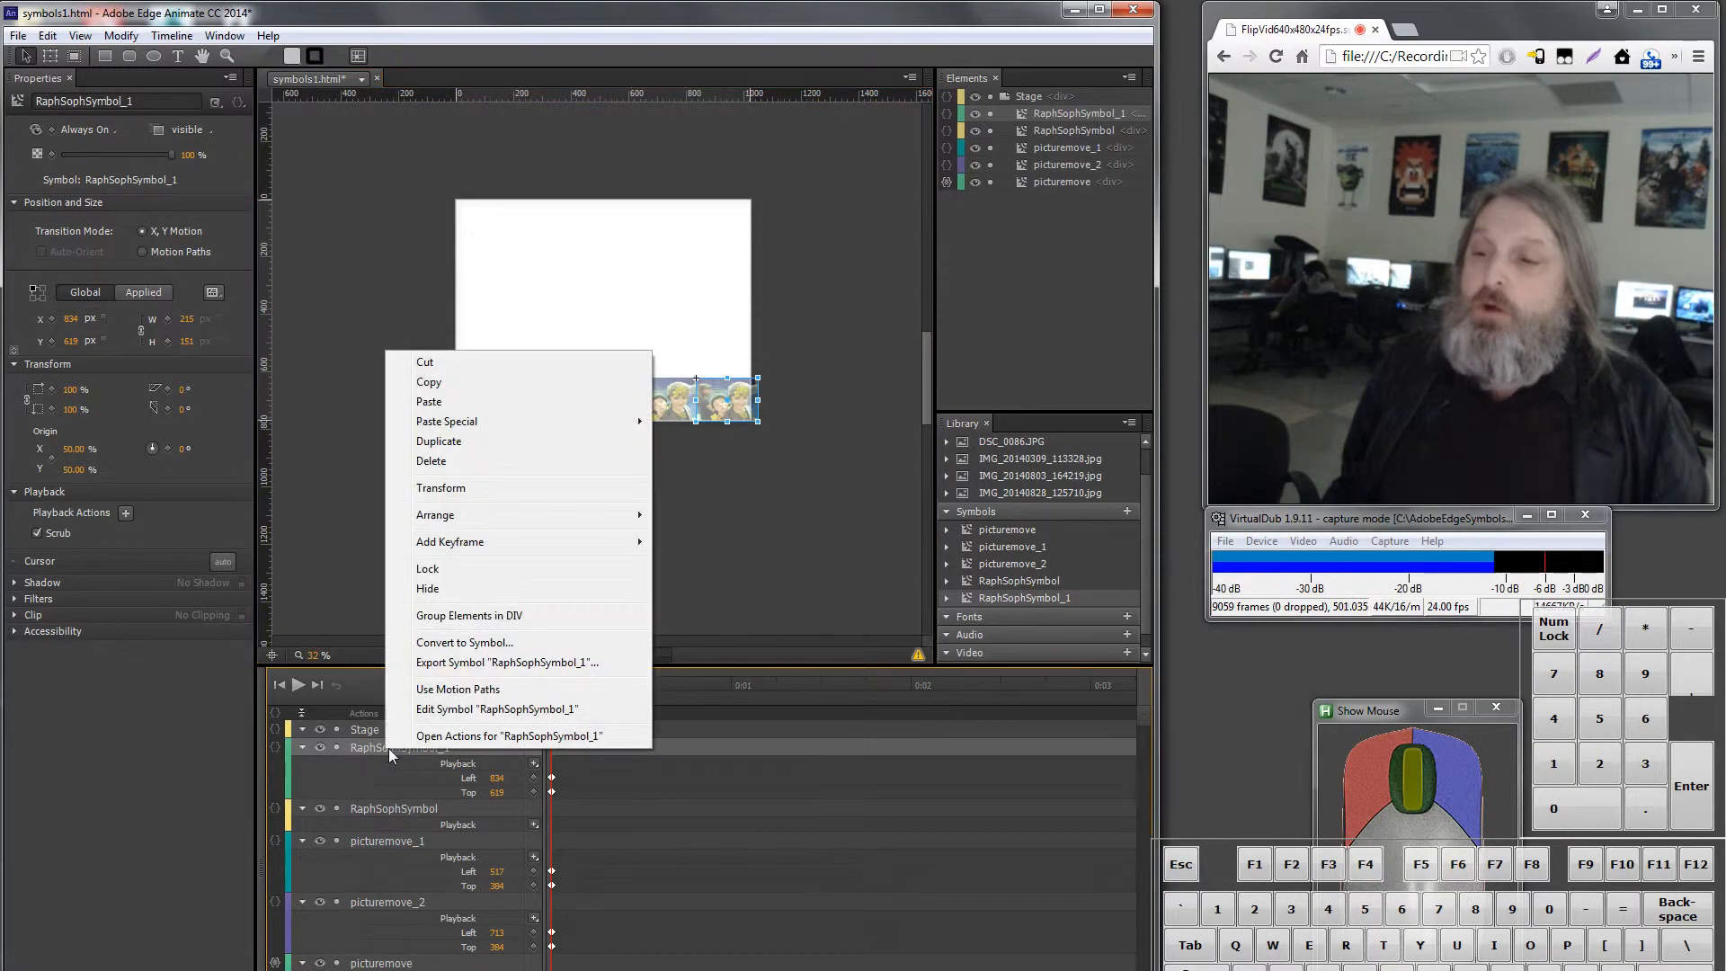
click(489, 710)
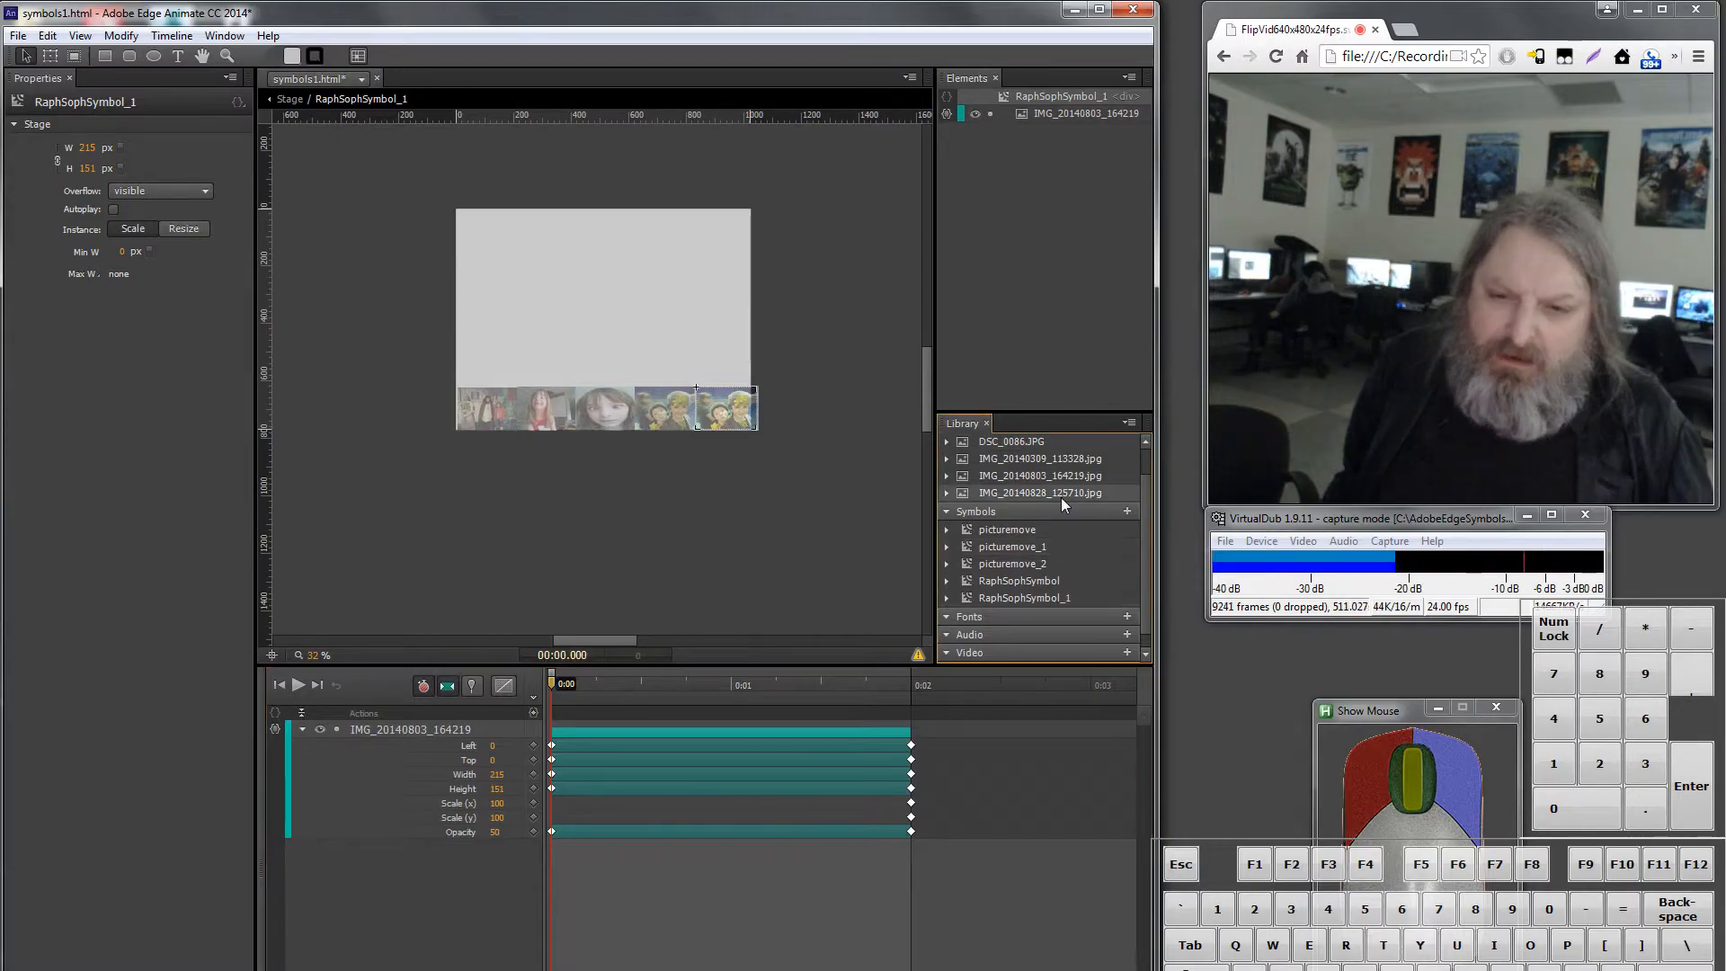
drag(1062, 499, 1057, 494)
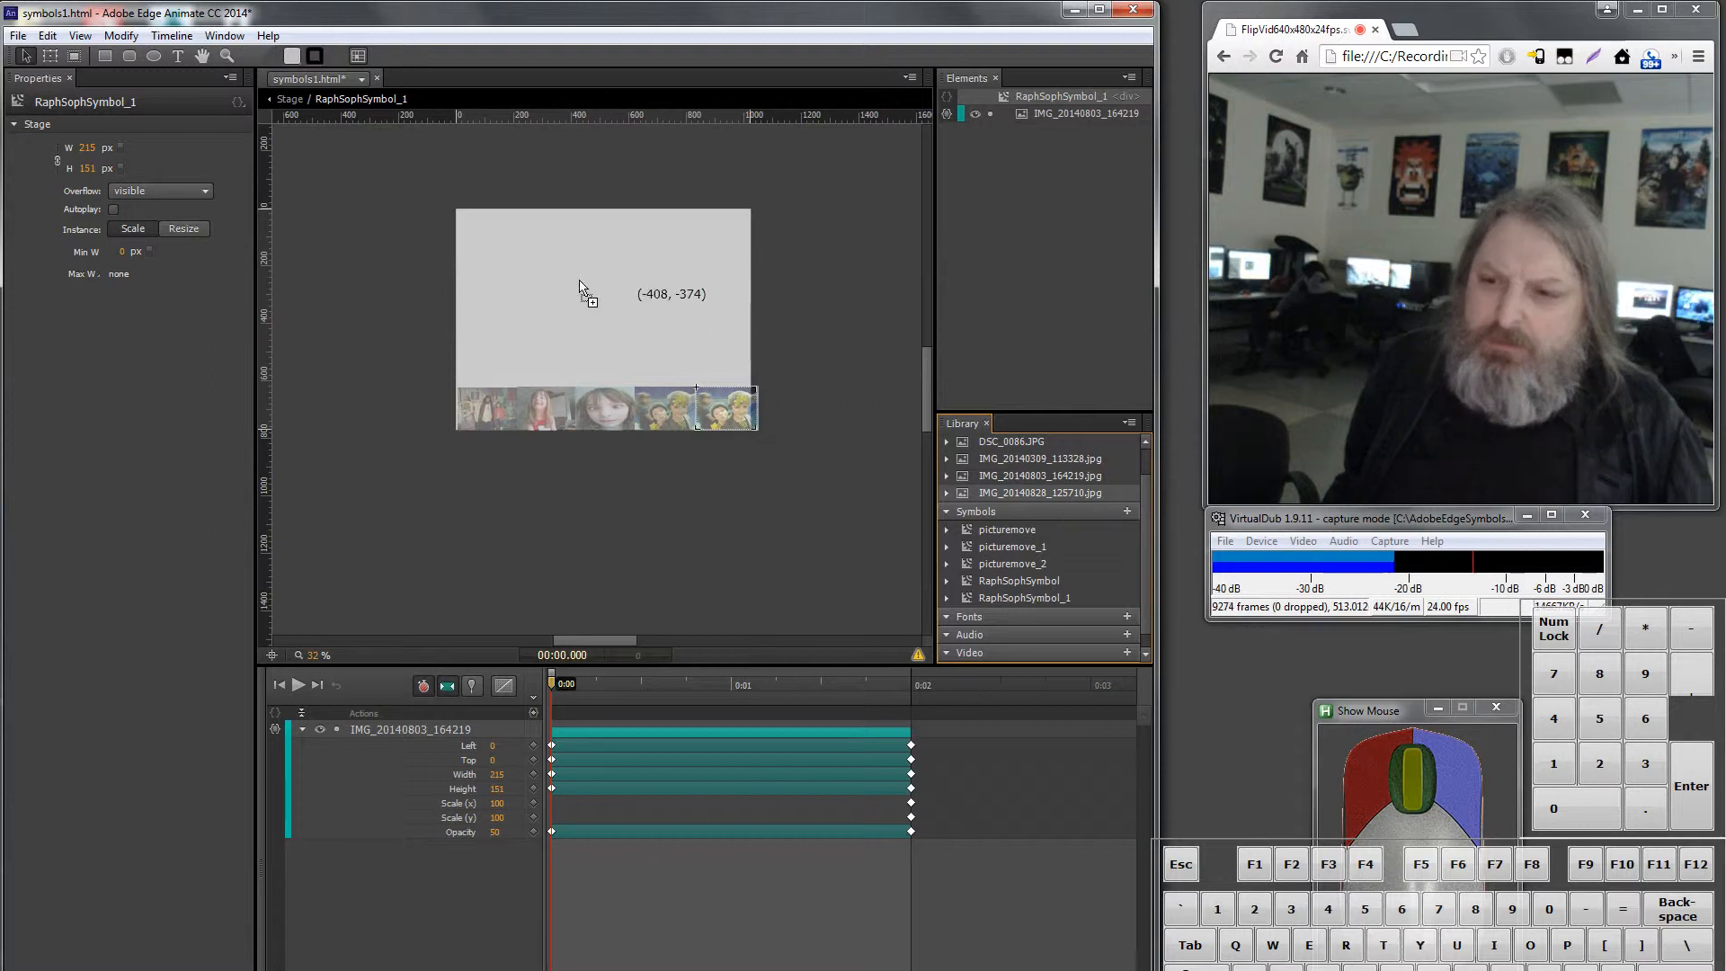
drag(735, 367, 661, 303)
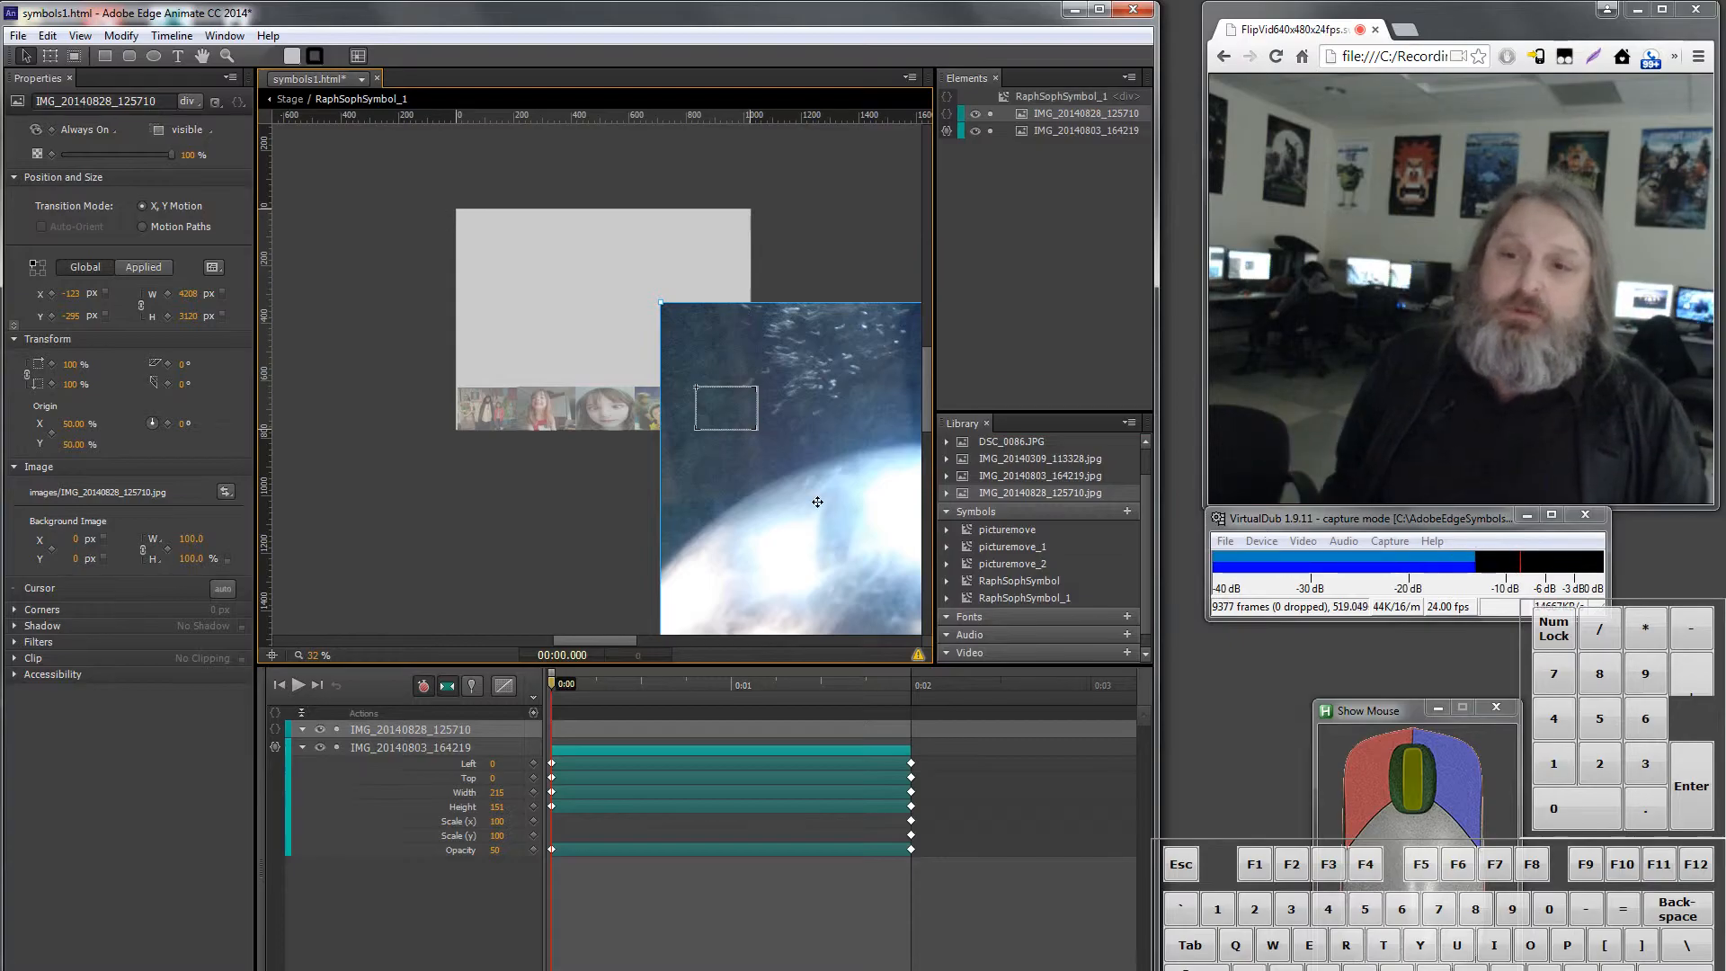
drag(693, 441, 367, 270)
scroll(719, 486, down, 1)
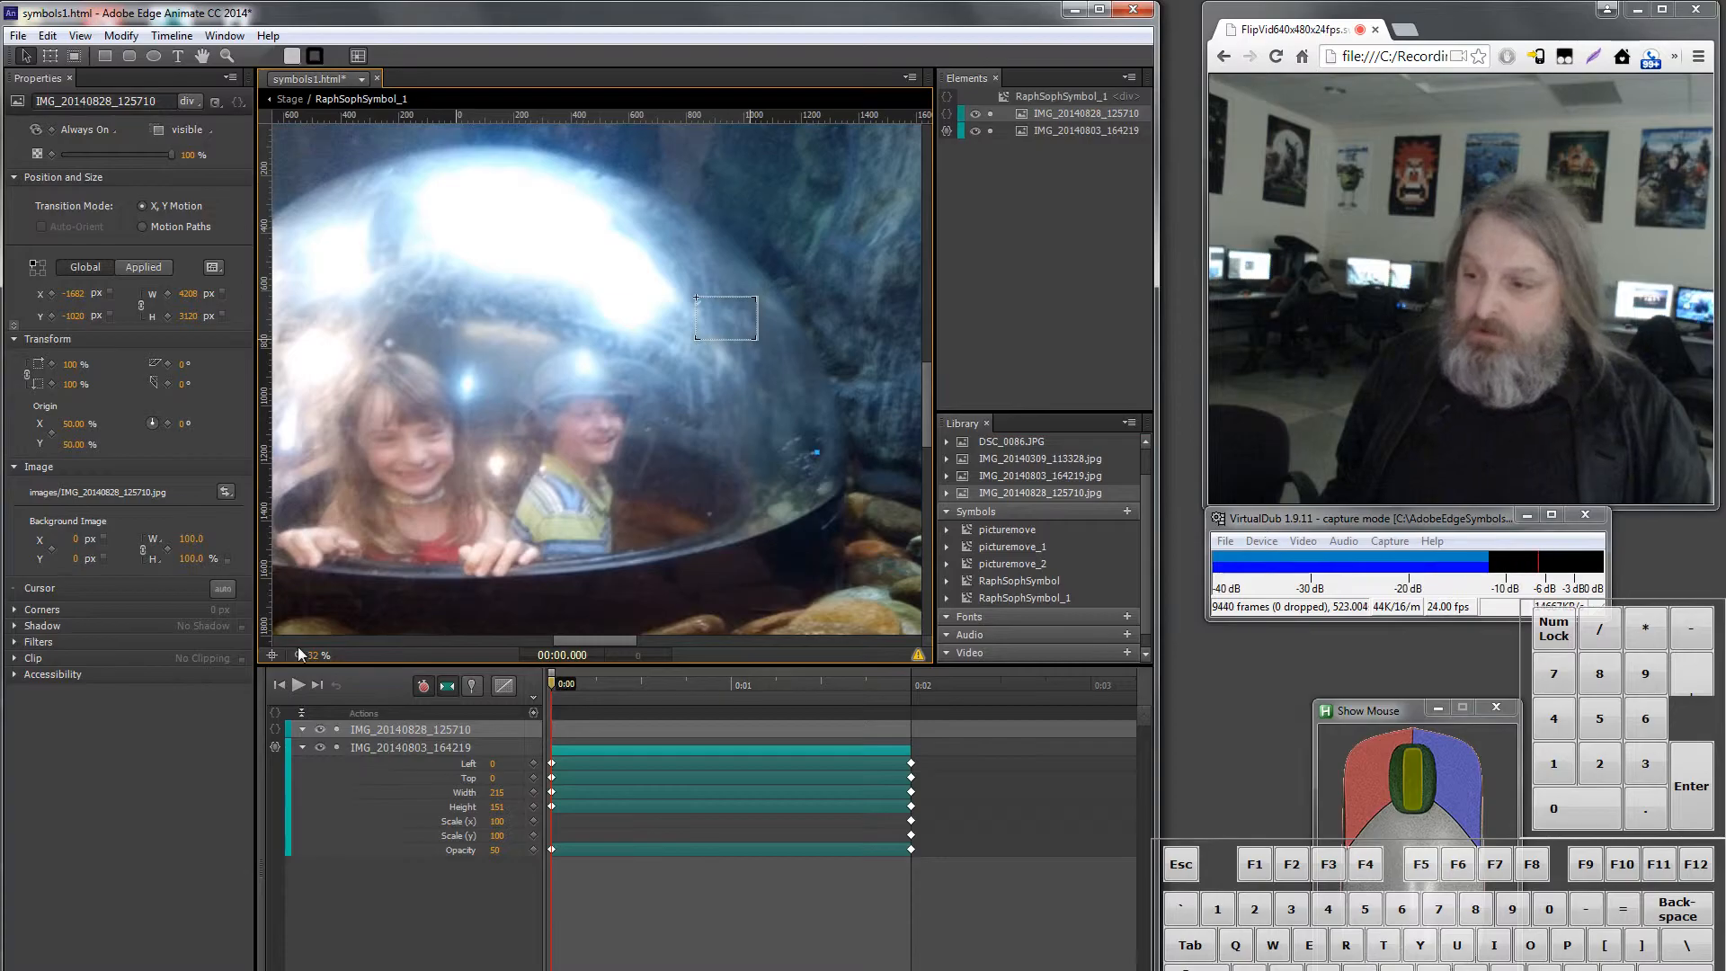
drag(277, 655, 272, 656)
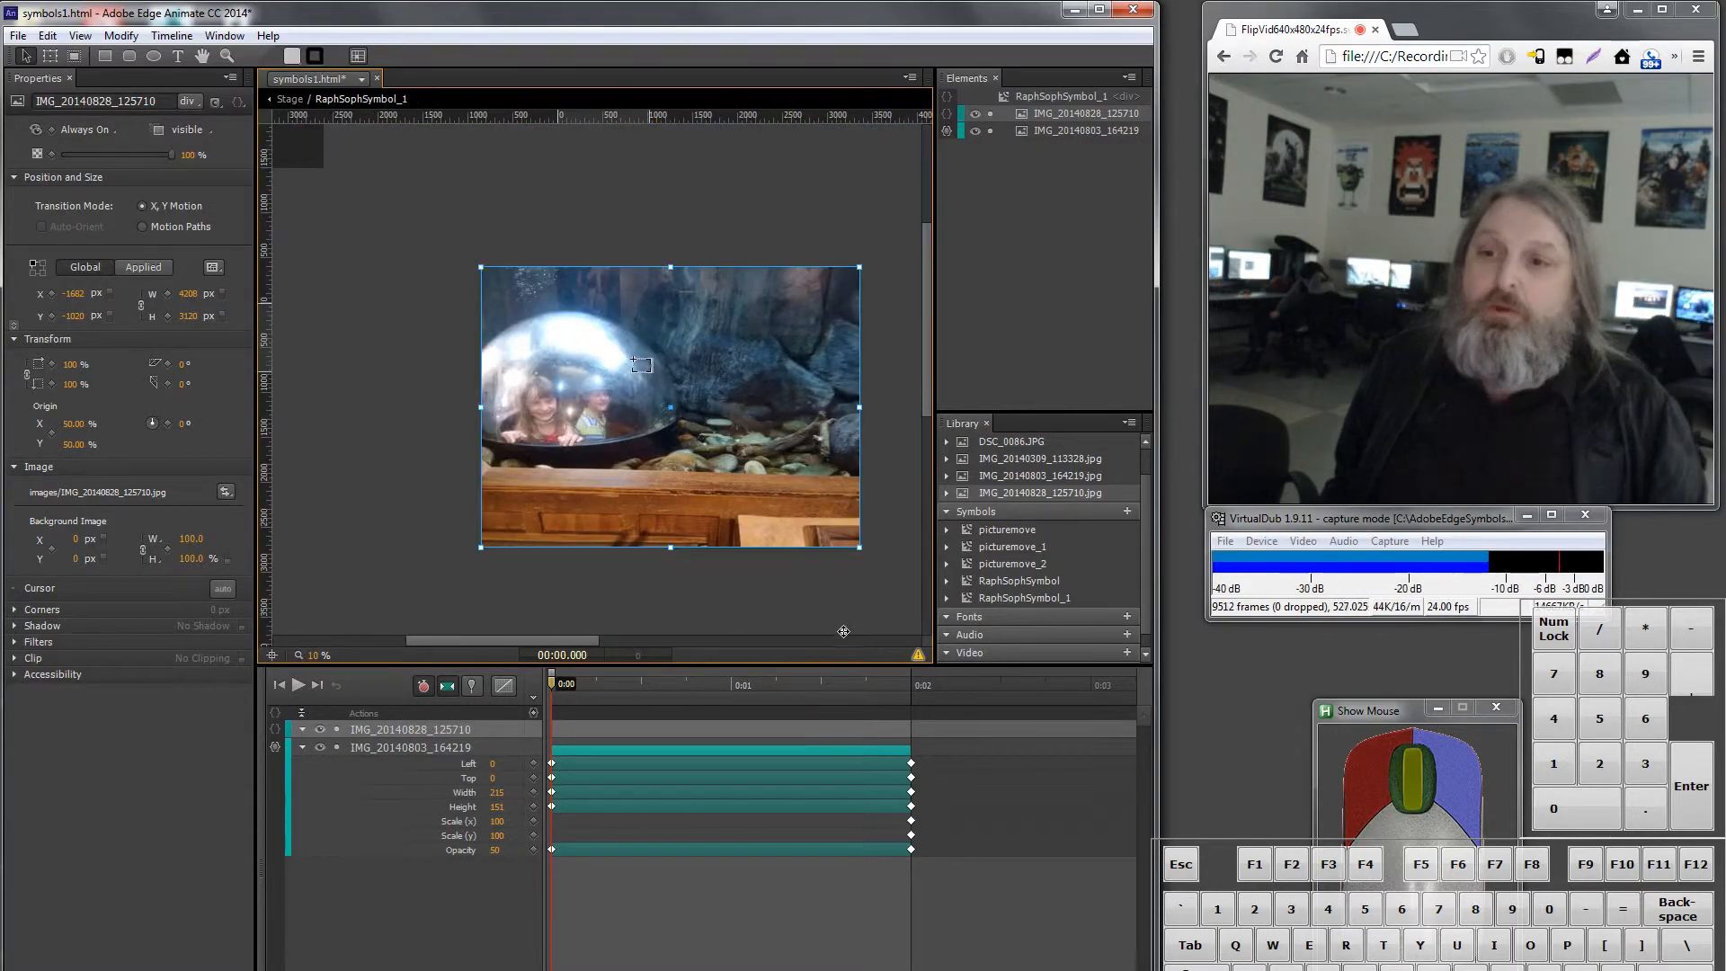
drag(686, 469, 648, 433)
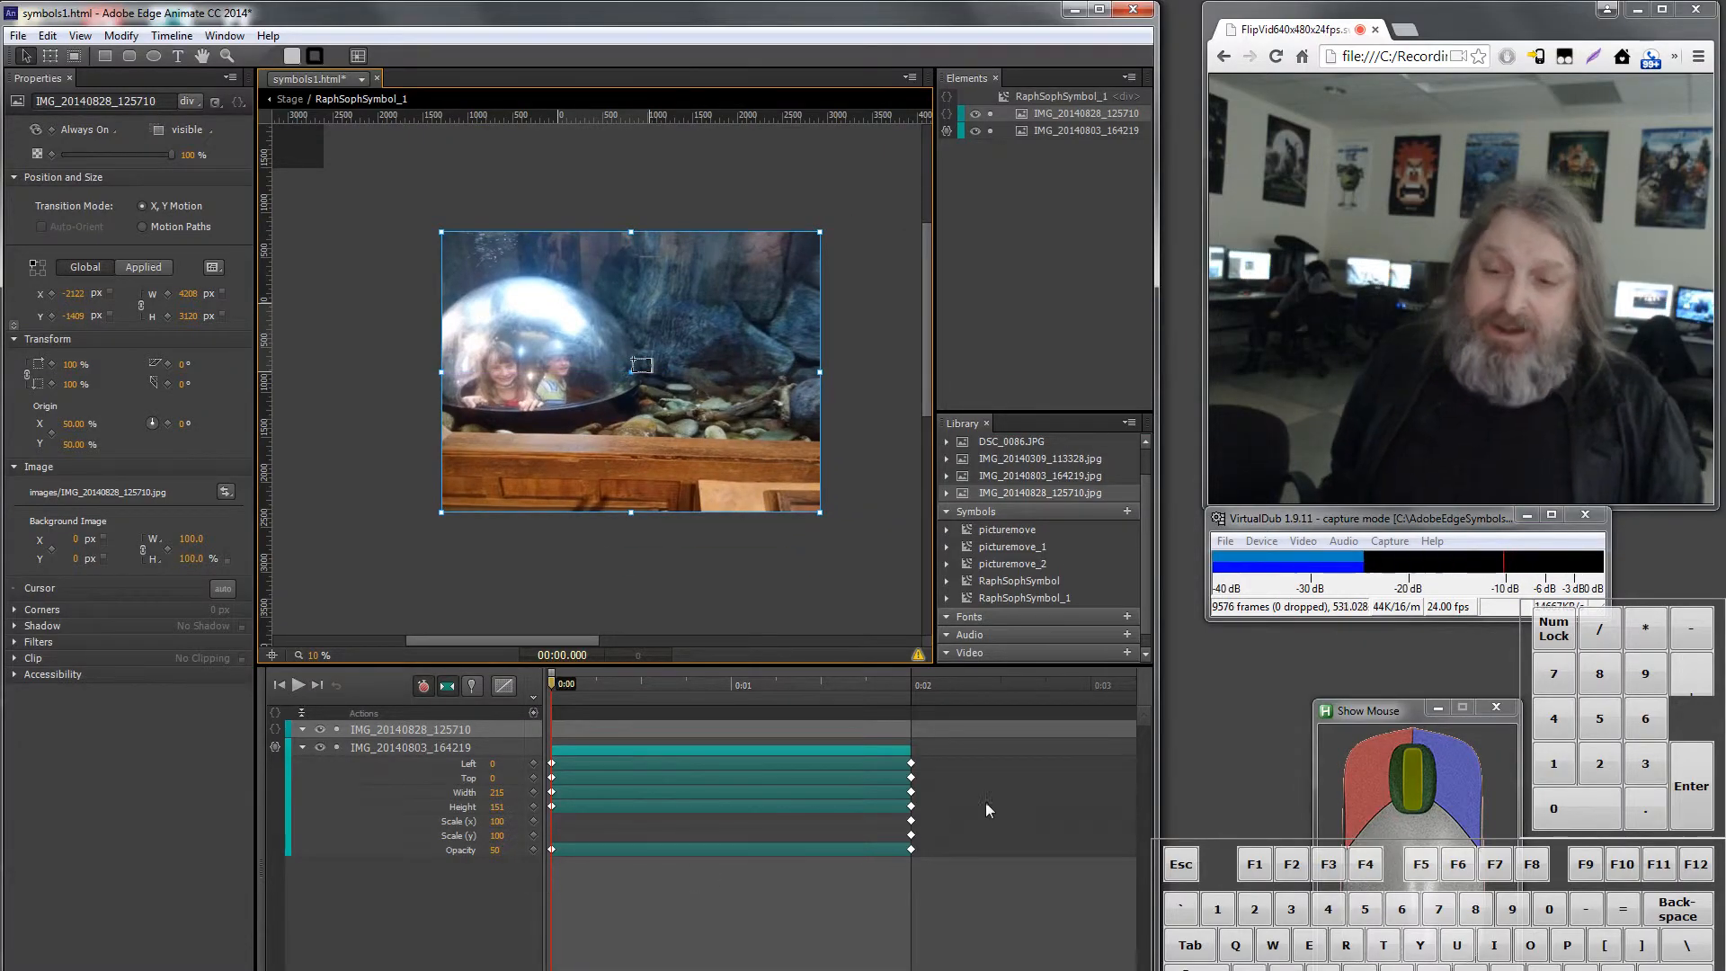
Step: Copy all of IMG_20140803_164219's transitions onto IMG_20140828_125710 and scrub the timeline to check the animation
drag(956, 735, 505, 915)
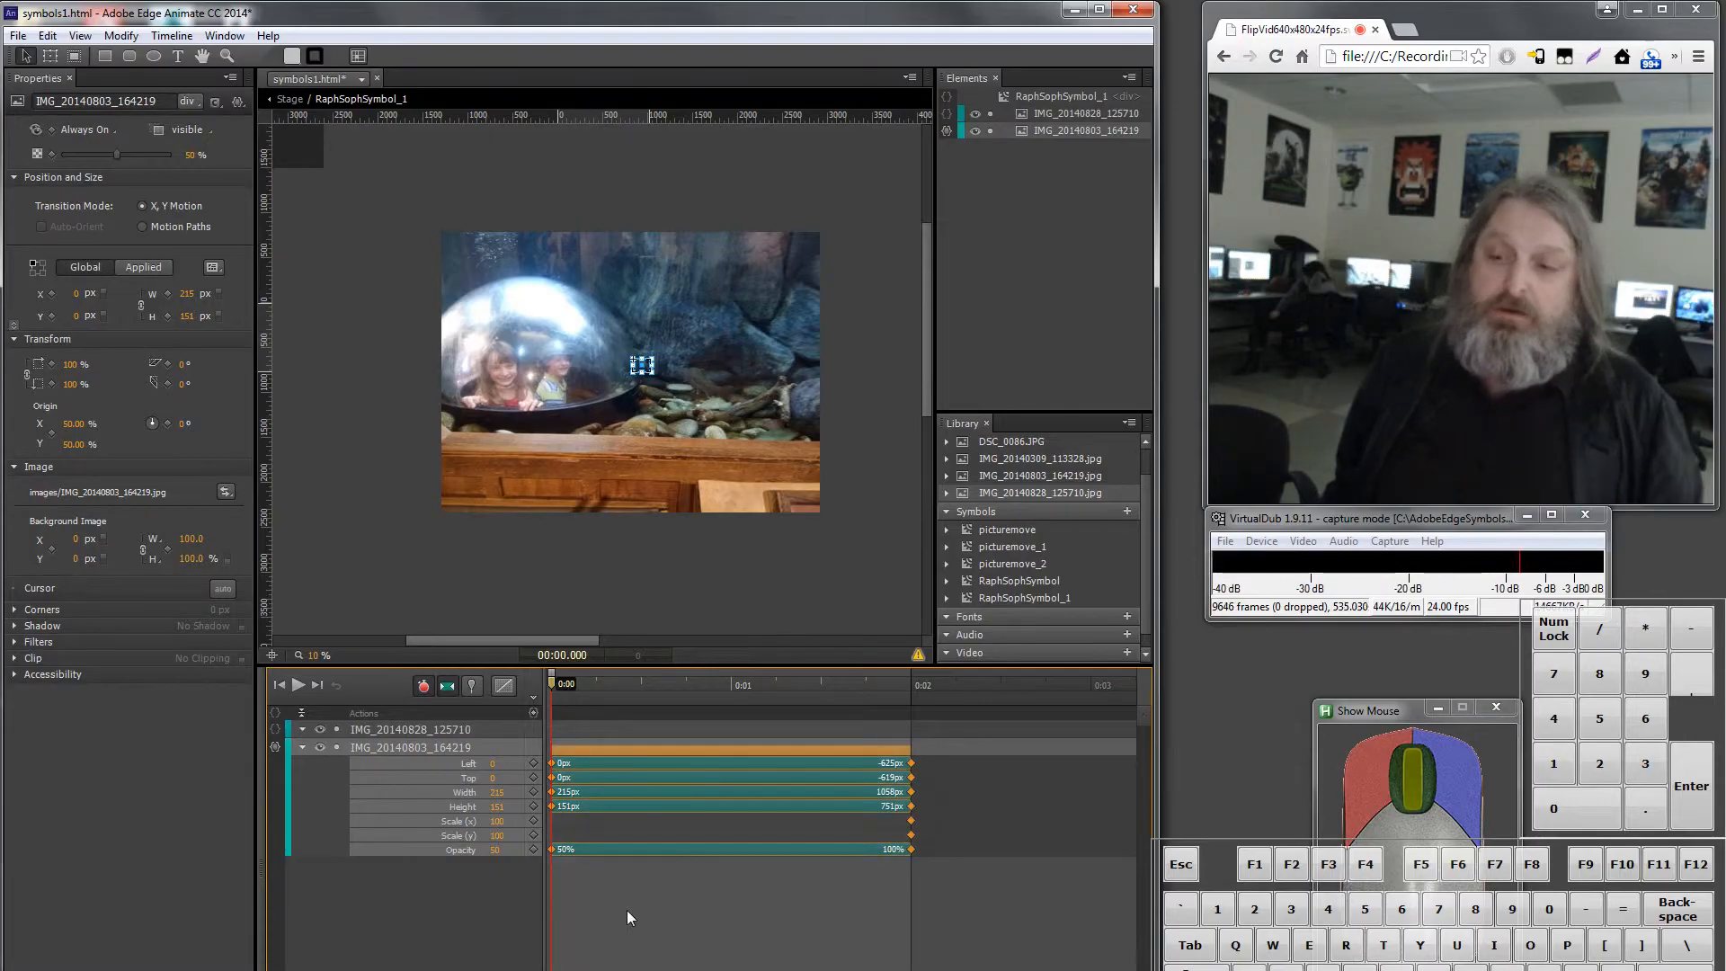
right_click(653, 786)
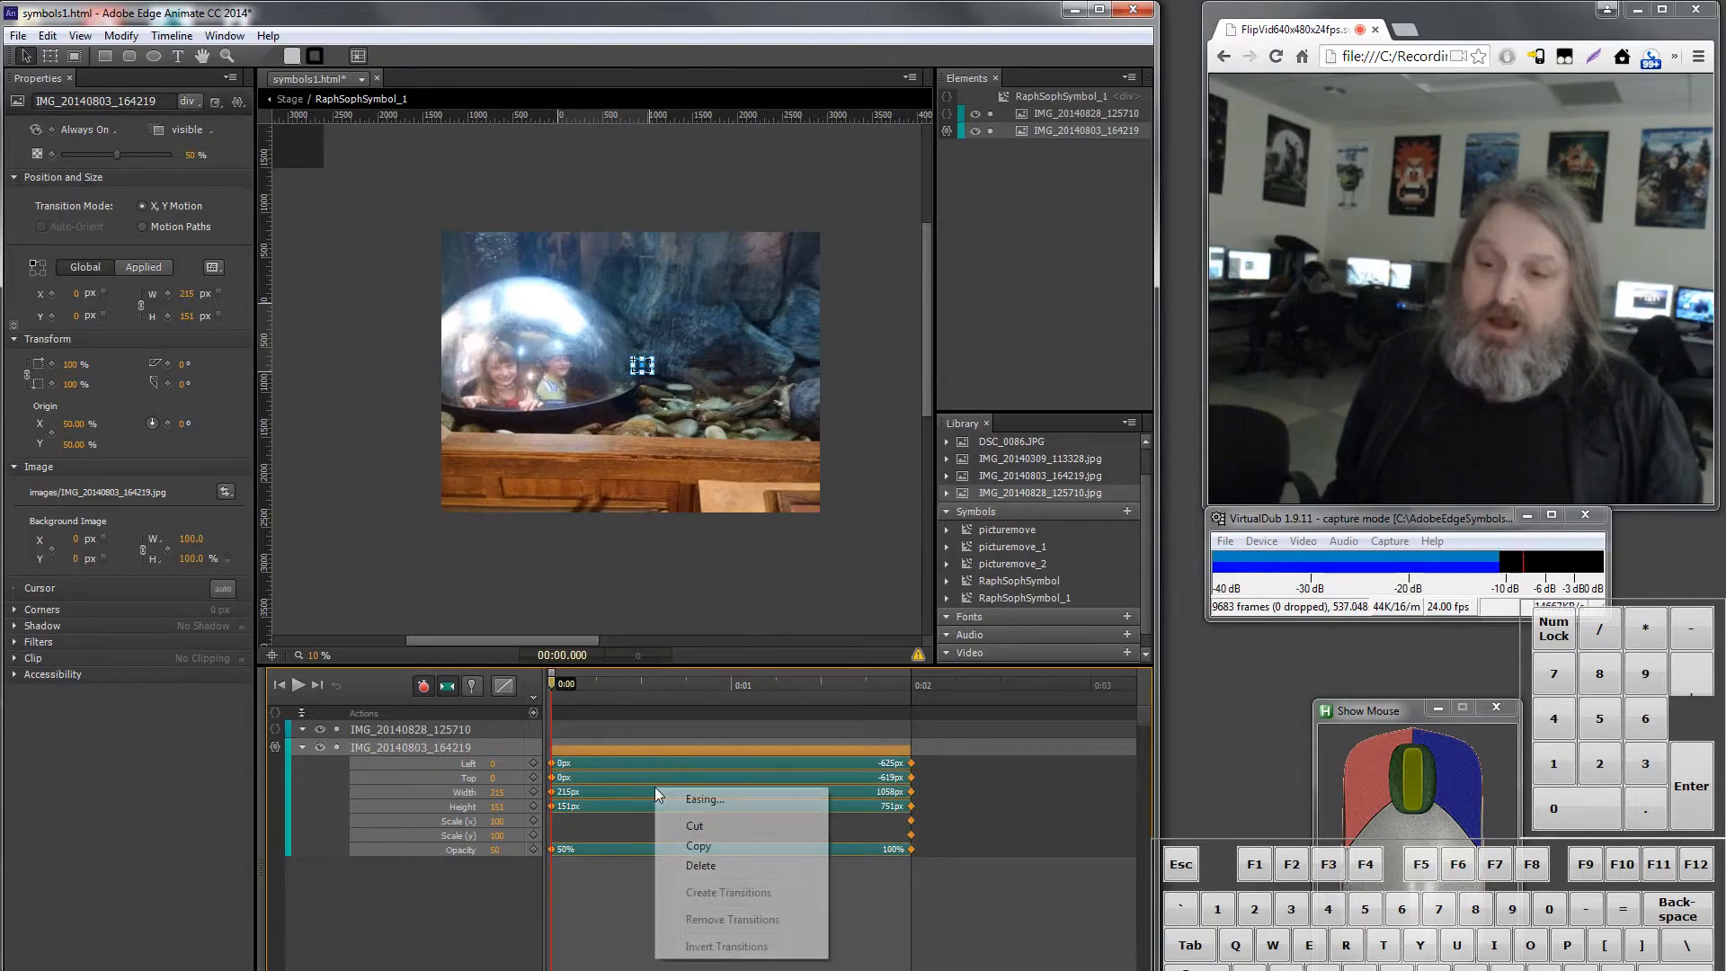
click(698, 846)
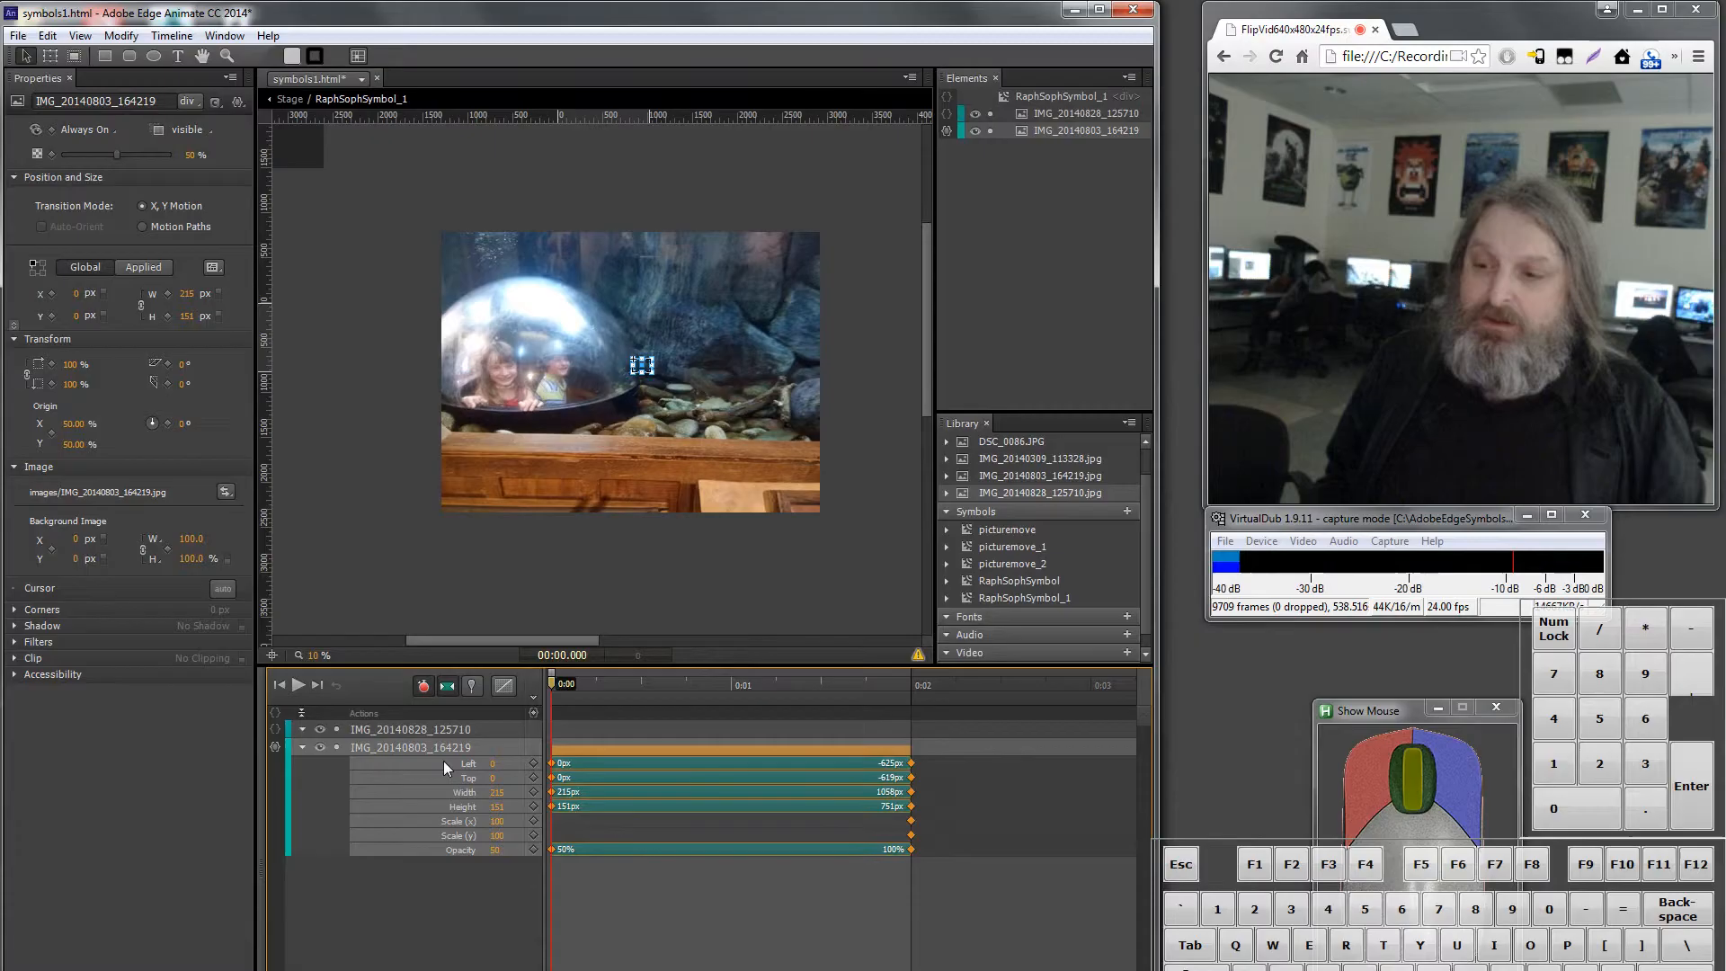
click(412, 728)
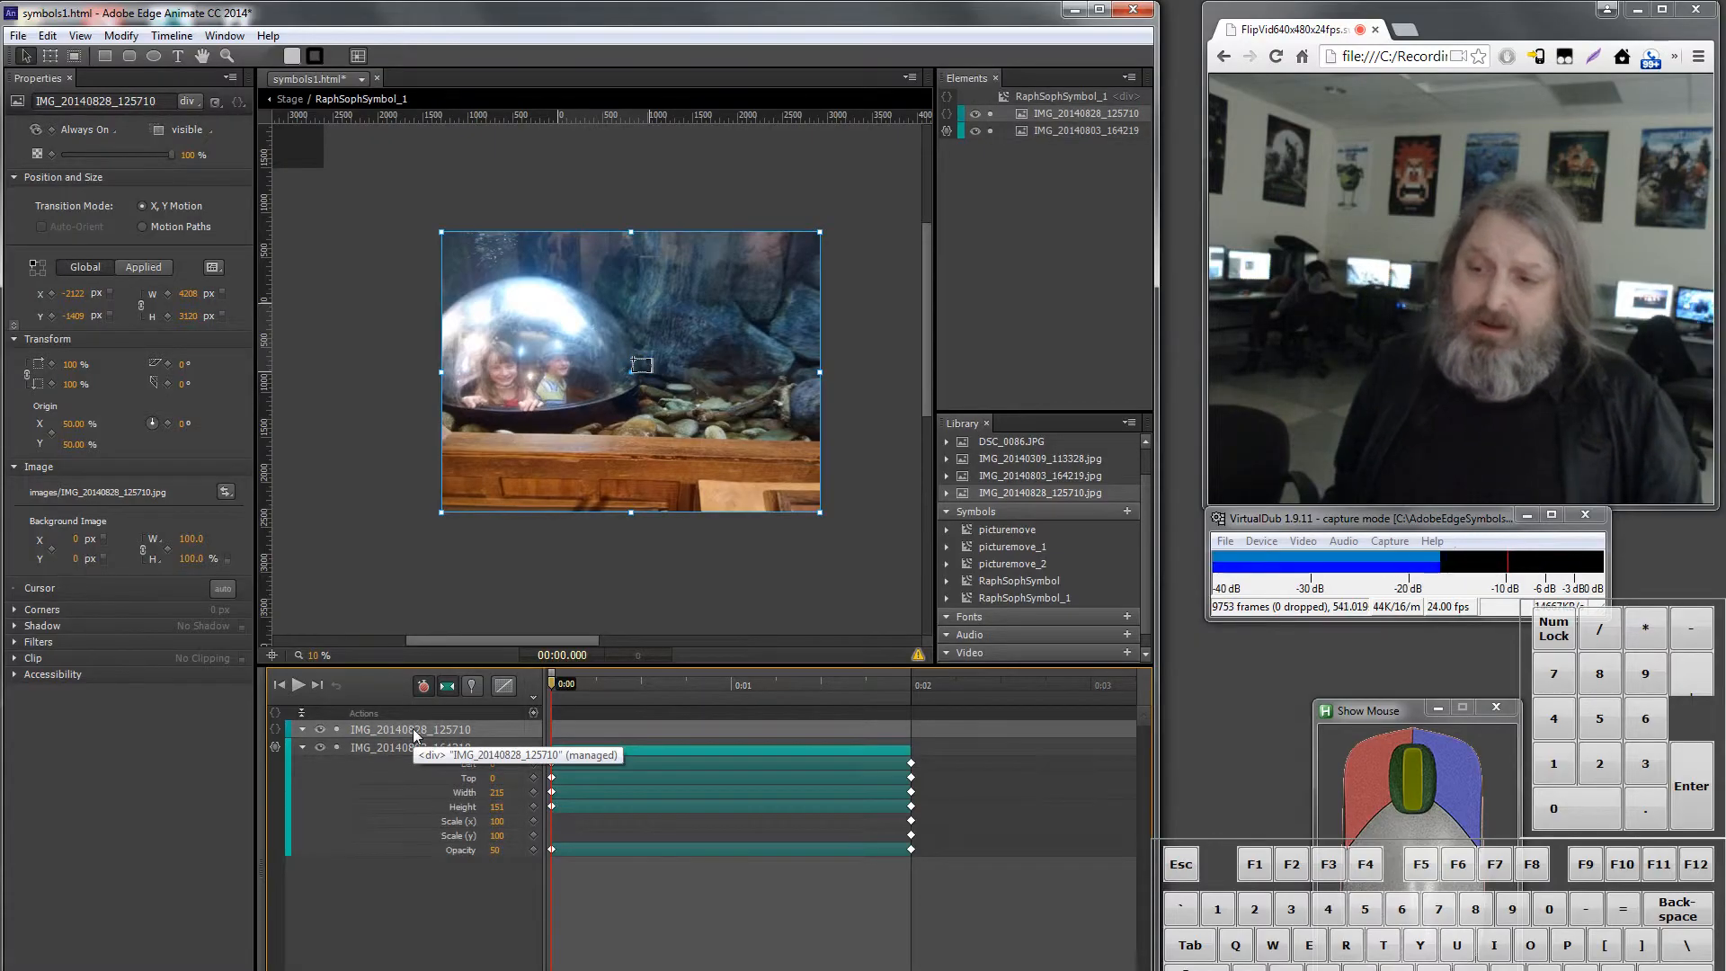
right_click(412, 728)
click(499, 419)
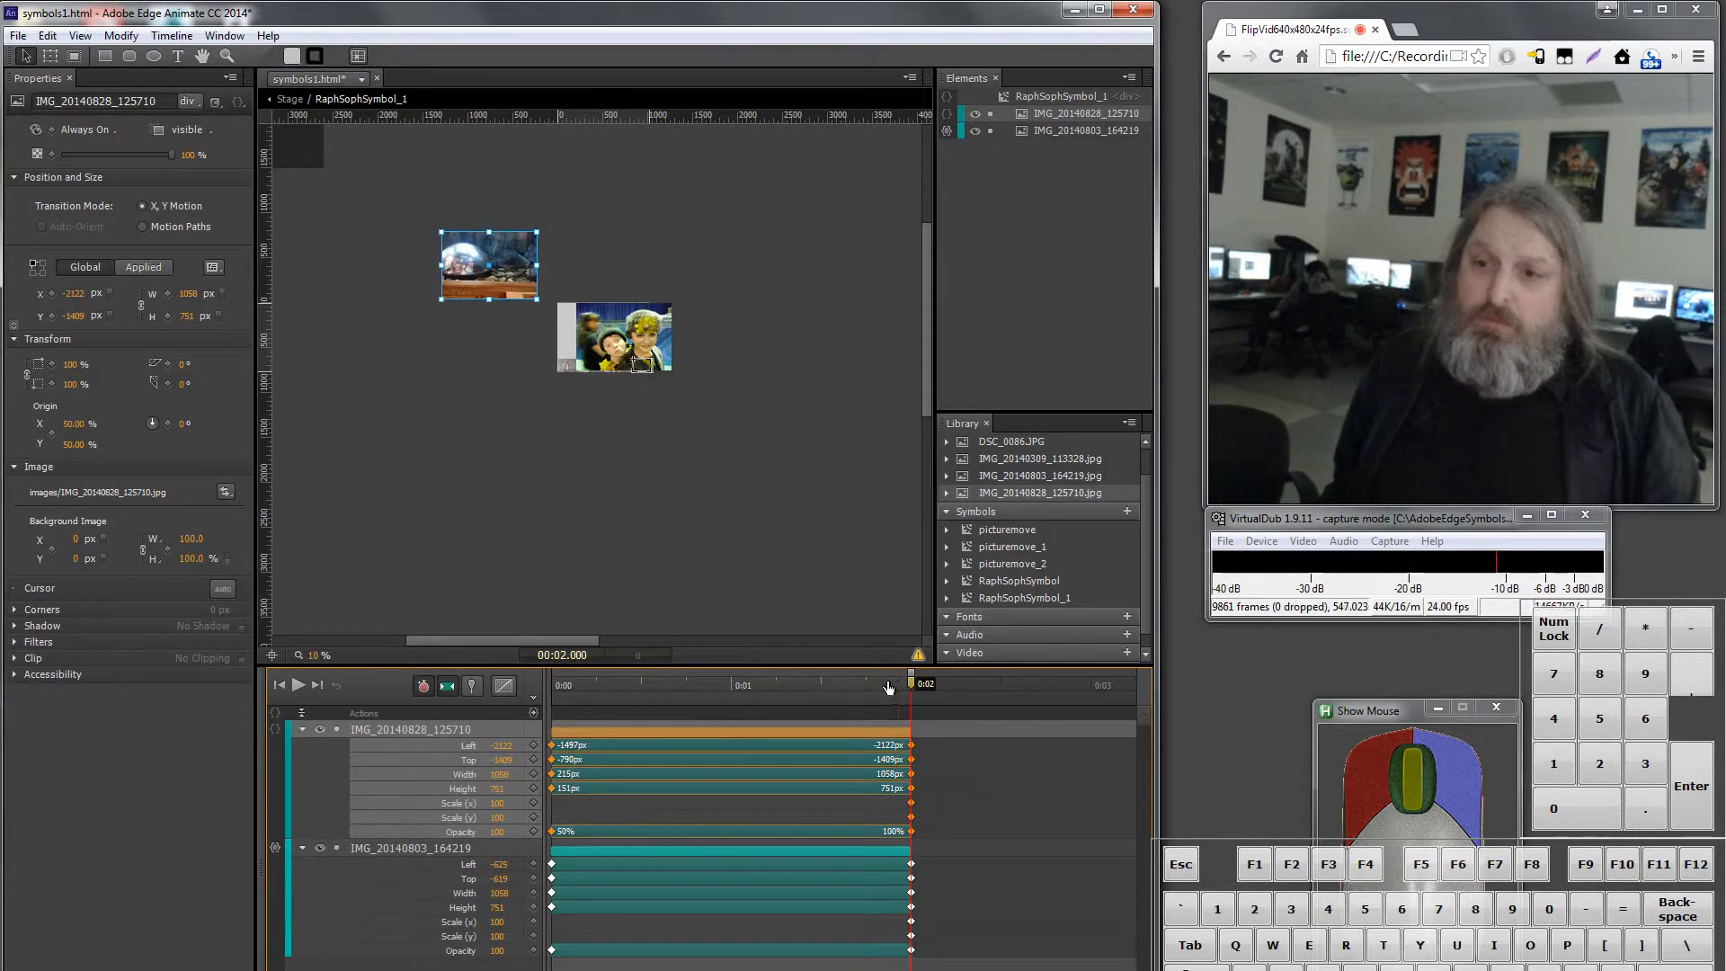
drag(770, 684, 914, 729)
key(space)
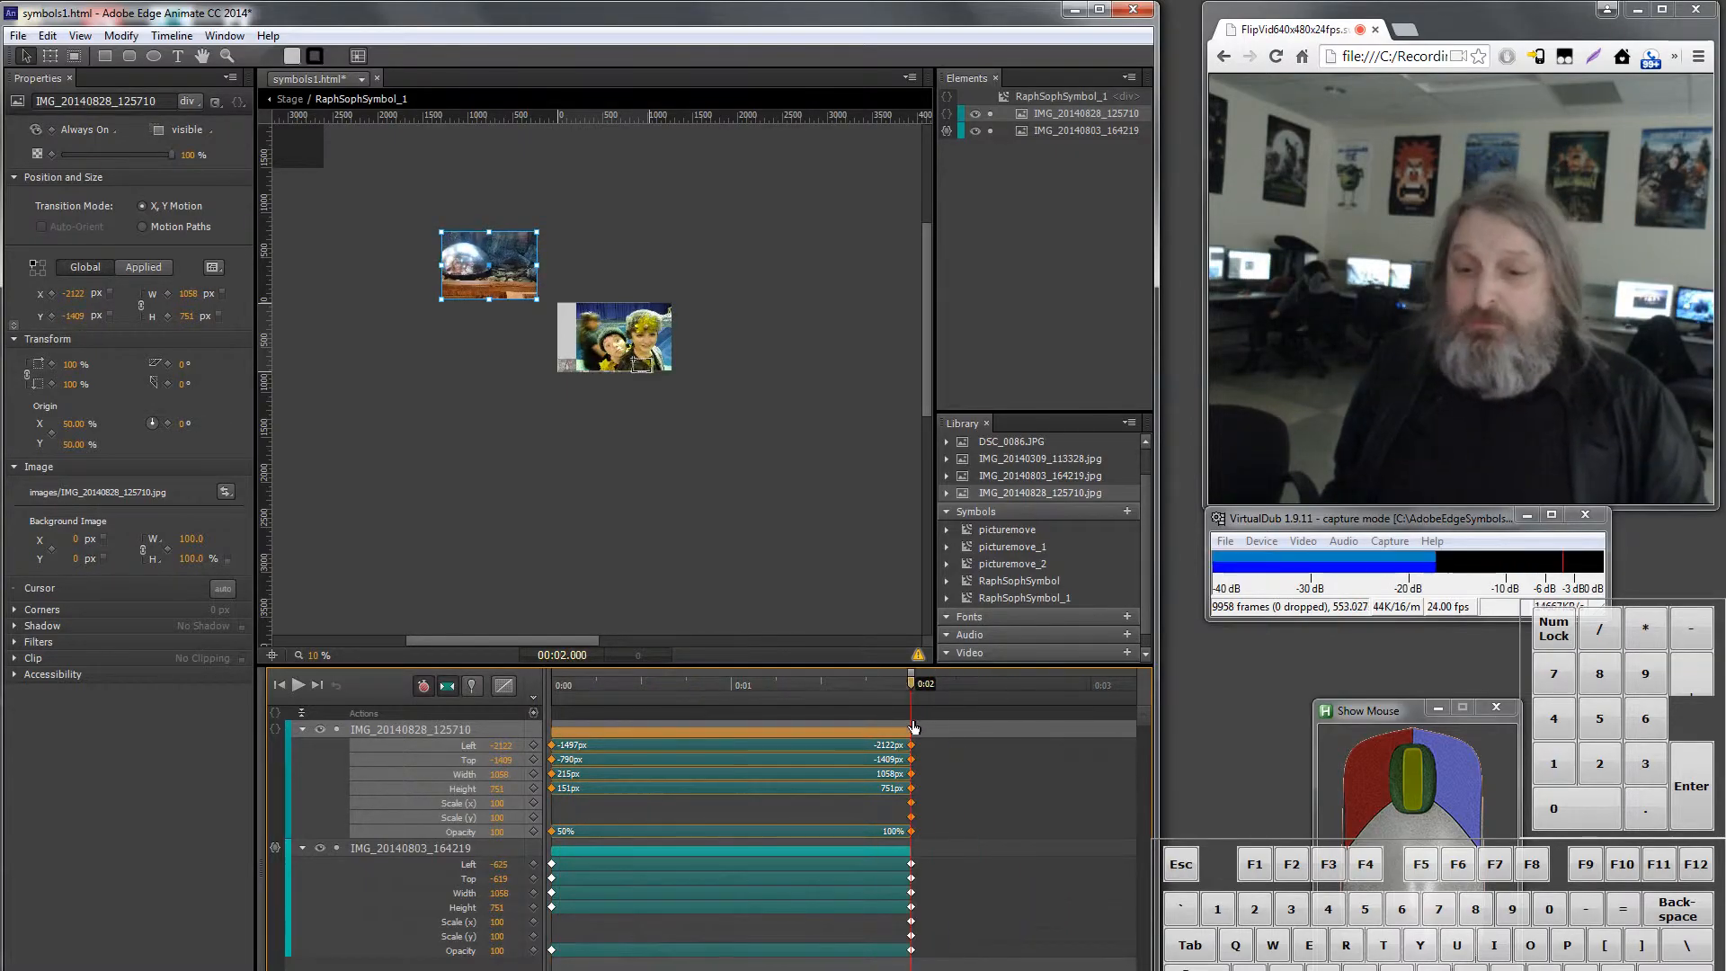
key(Home)
drag(478, 745, 756, 751)
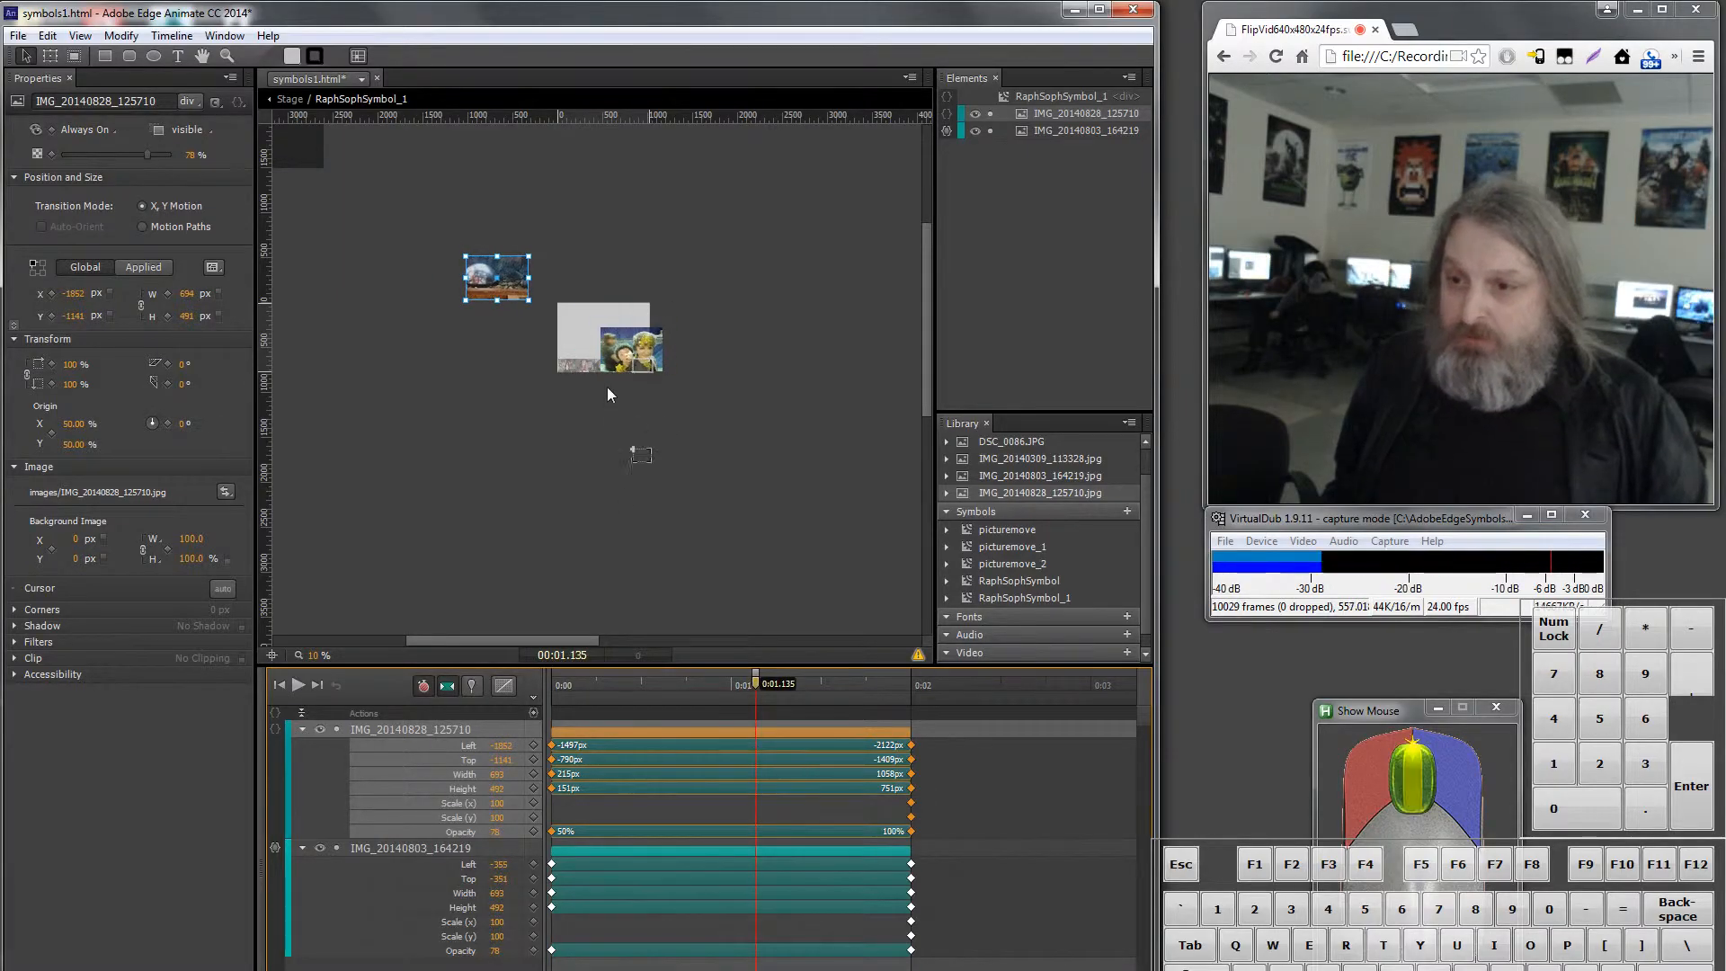
Step: Hide IMG_20140803_164219 and, at 0:00, move IMG_20140828_125710 onto the symbol's thumbnail spot at about X 0, Y 10
scroll(607, 387, up, 2)
scroll(596, 453, down, 1)
mouse_move(321, 661)
mouse_down()
mouse_move(346, 655)
mouse_move(296, 655)
mouse_up()
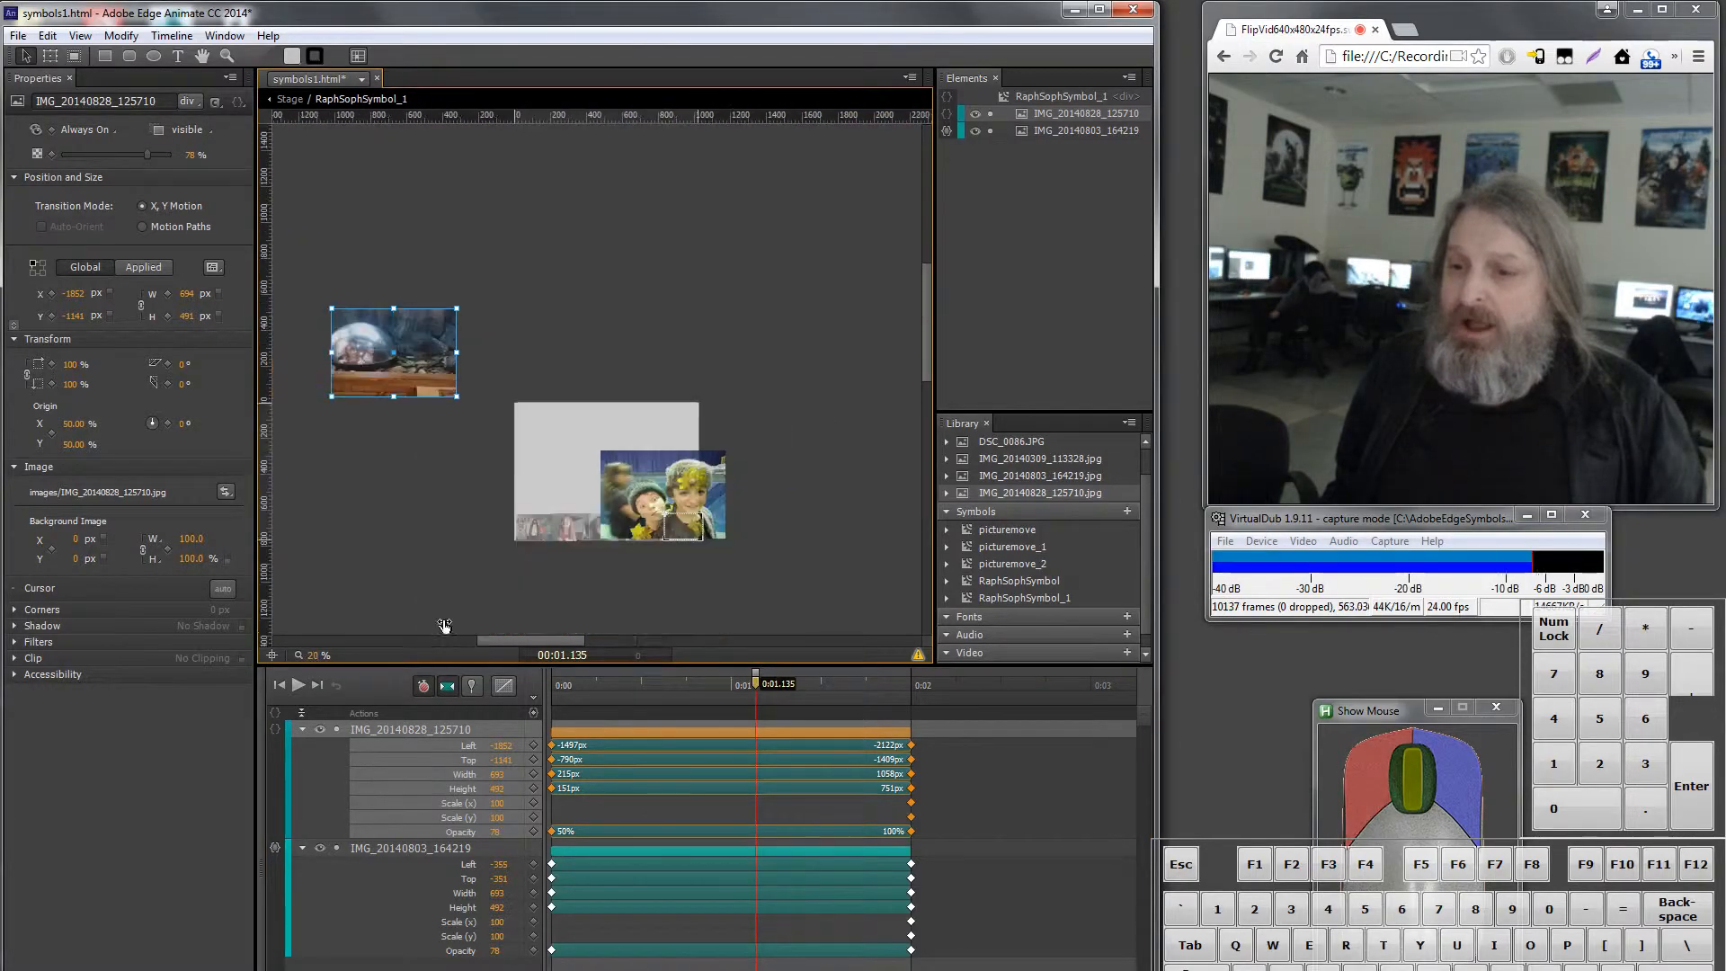
click(321, 848)
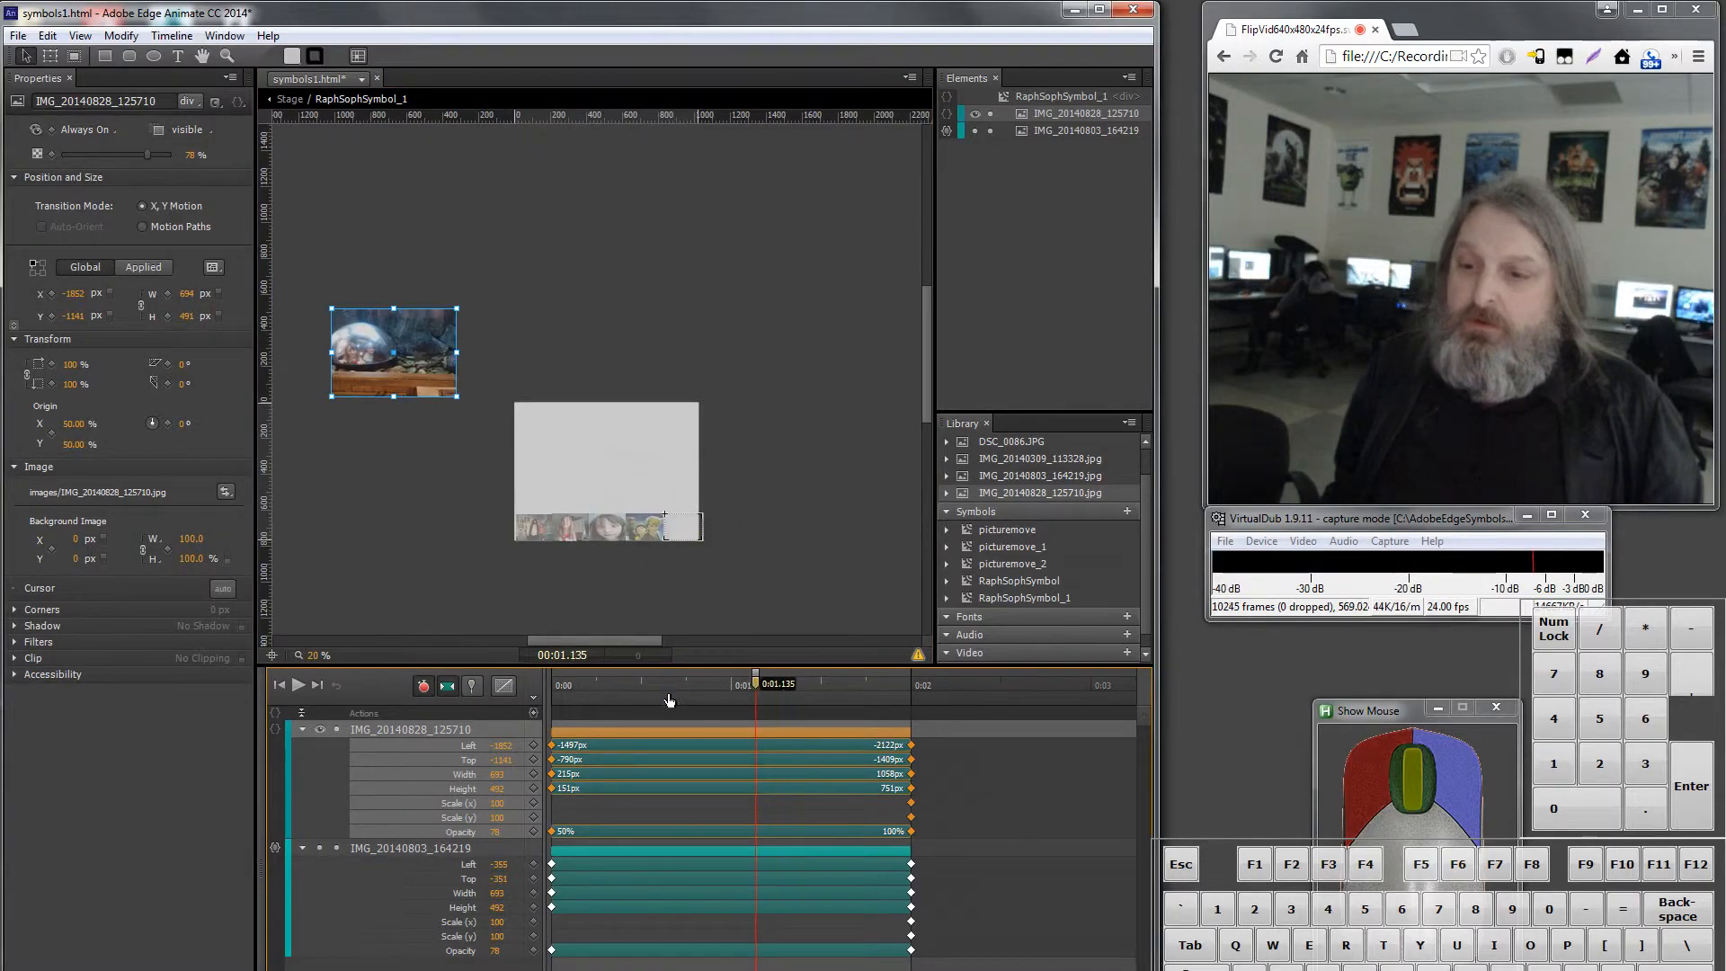
drag(666, 693, 537, 703)
drag(423, 384, 694, 531)
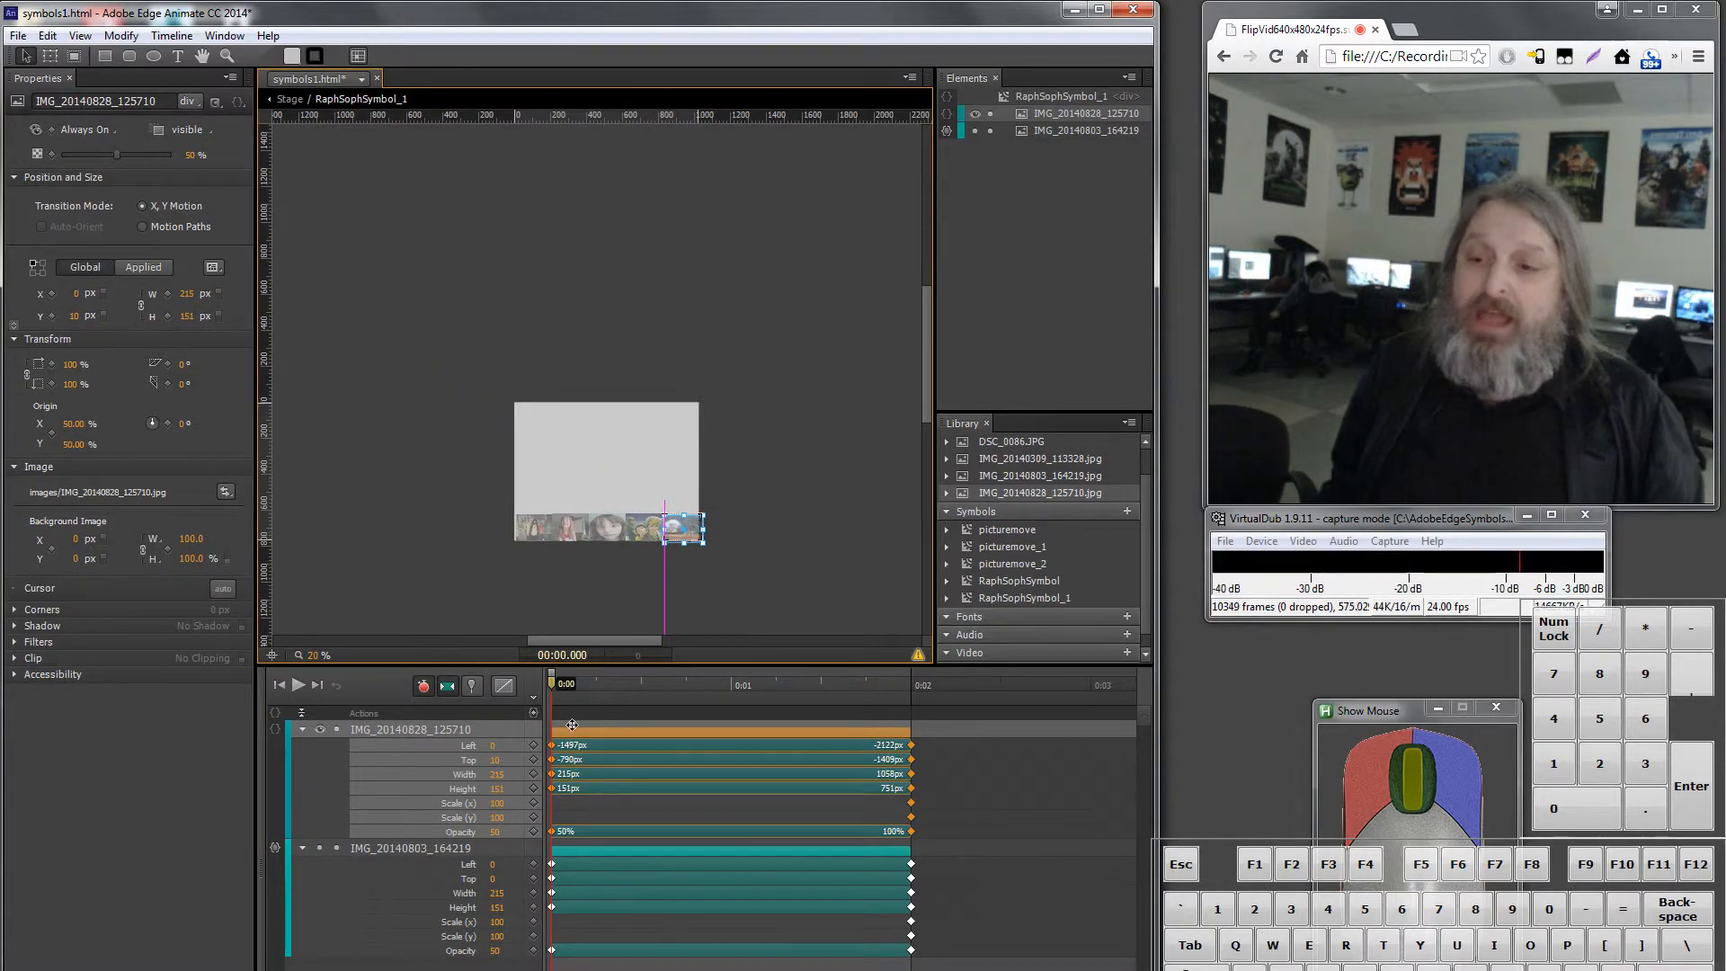
Step: At 0:02, move the enlarged IMG_20140828_125710 over the stage area at about X -837, Y -619, and return the playhead to the start
drag(551, 688, 910, 686)
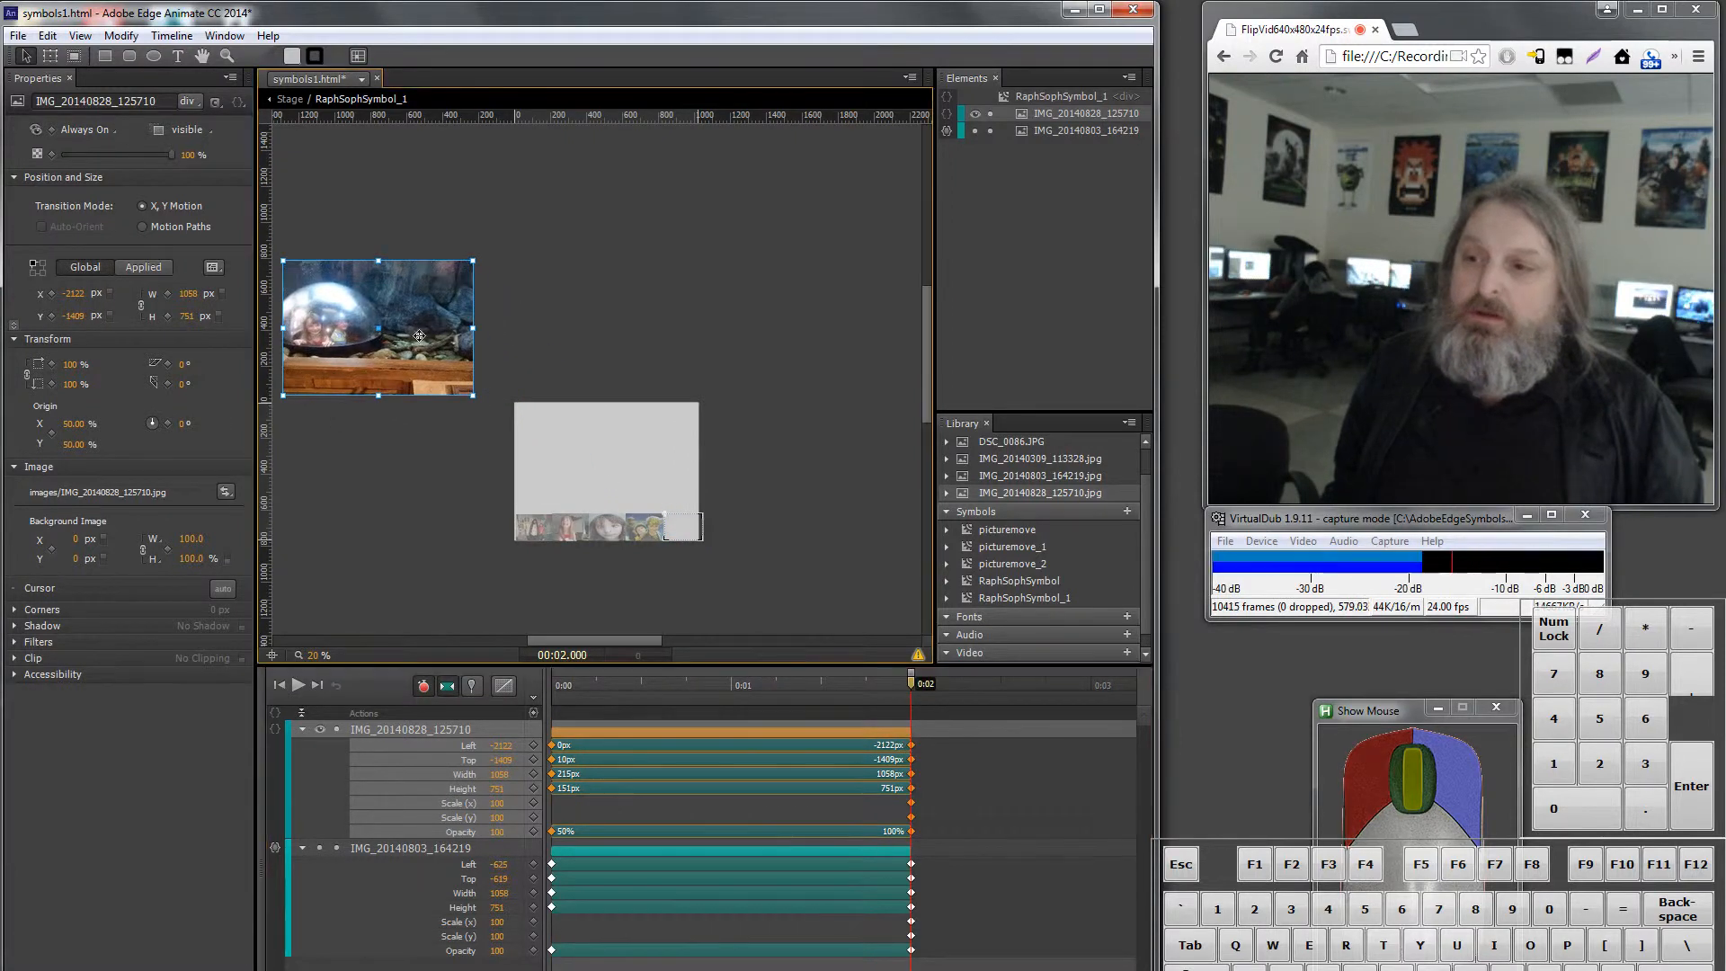
drag(405, 337, 635, 476)
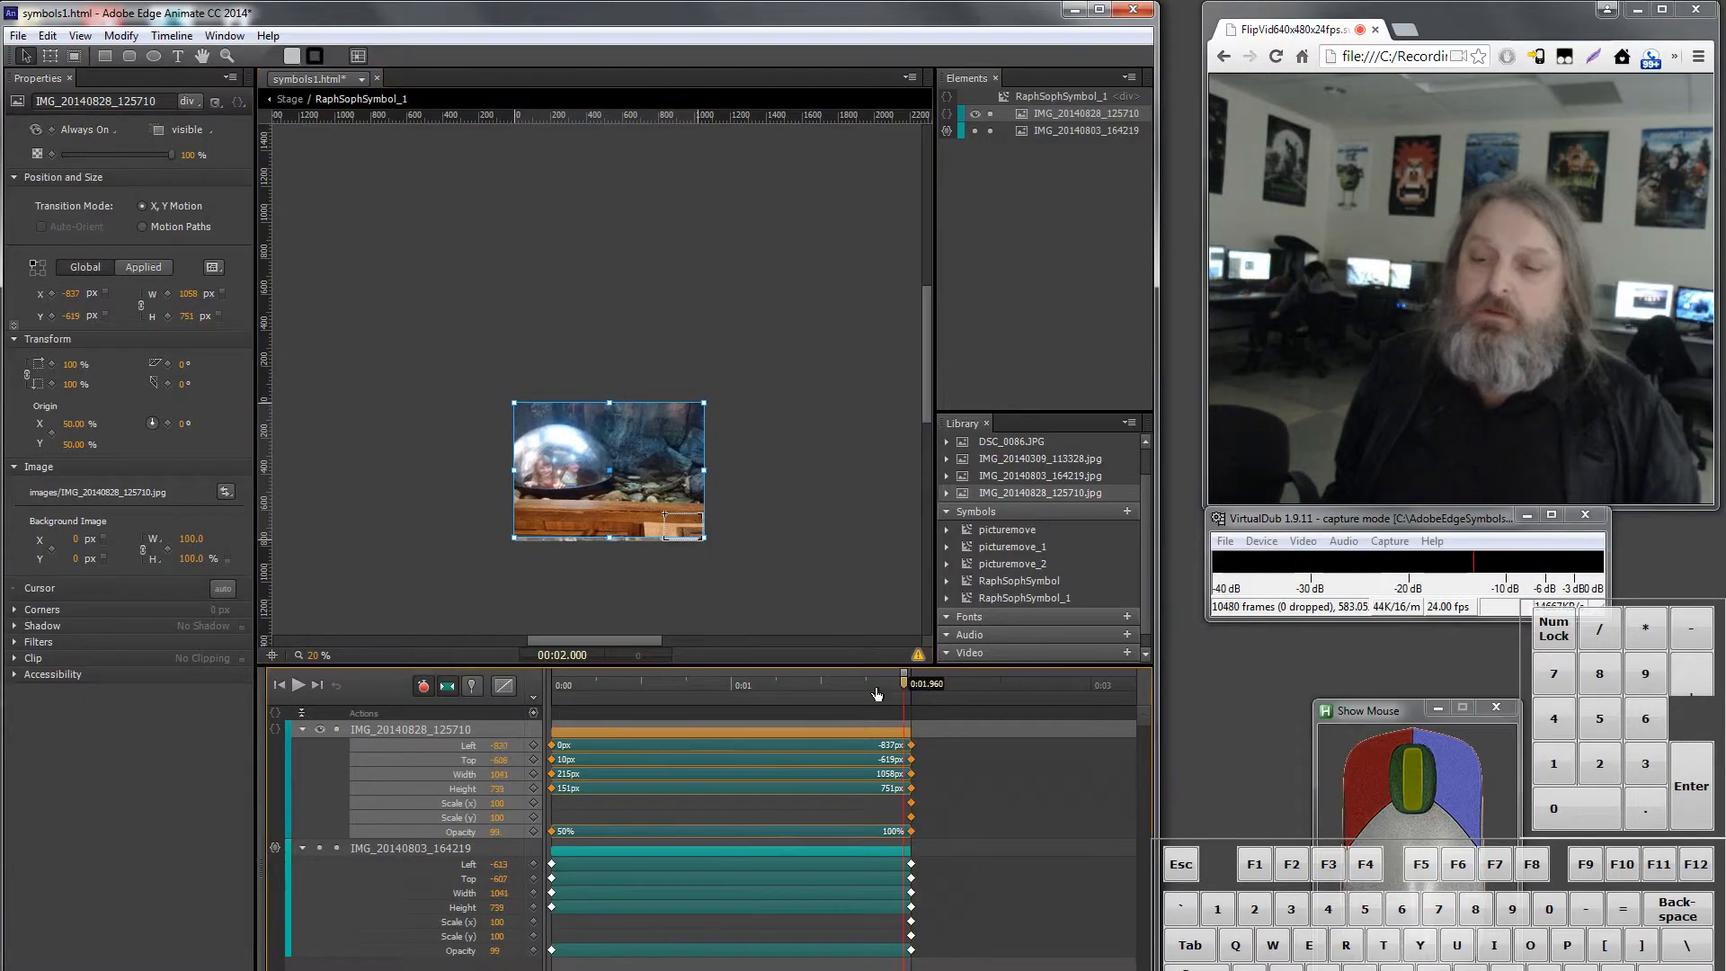
key(Home)
click(953, 703)
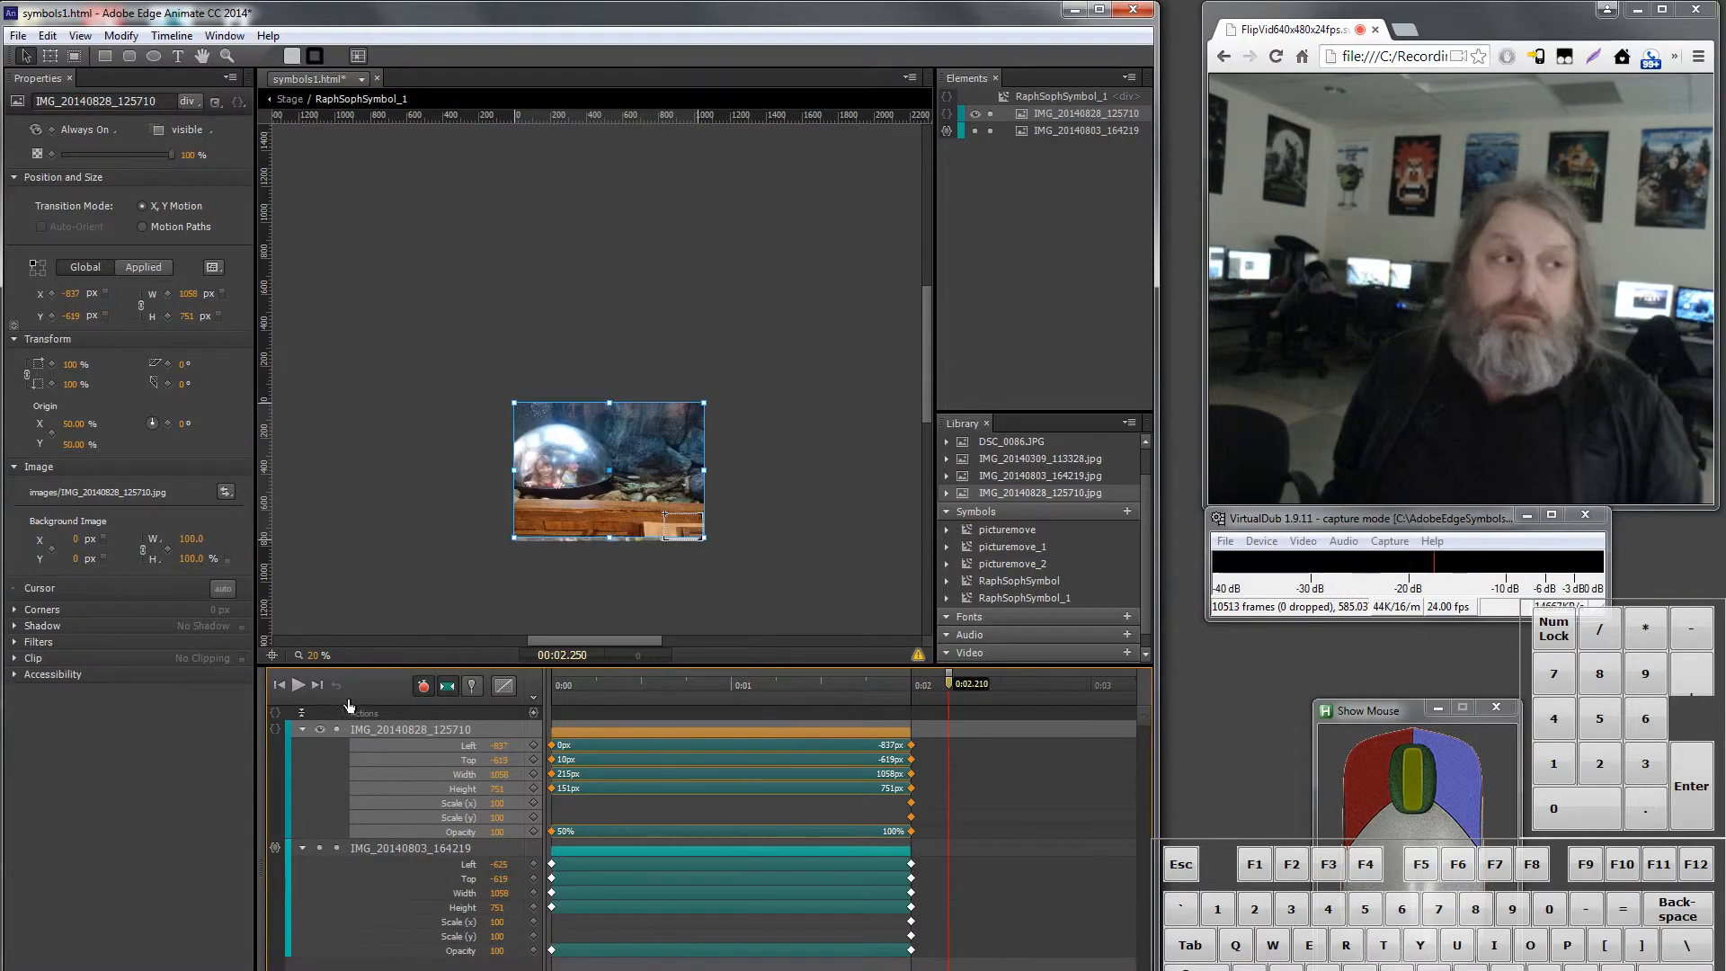
key(Home)
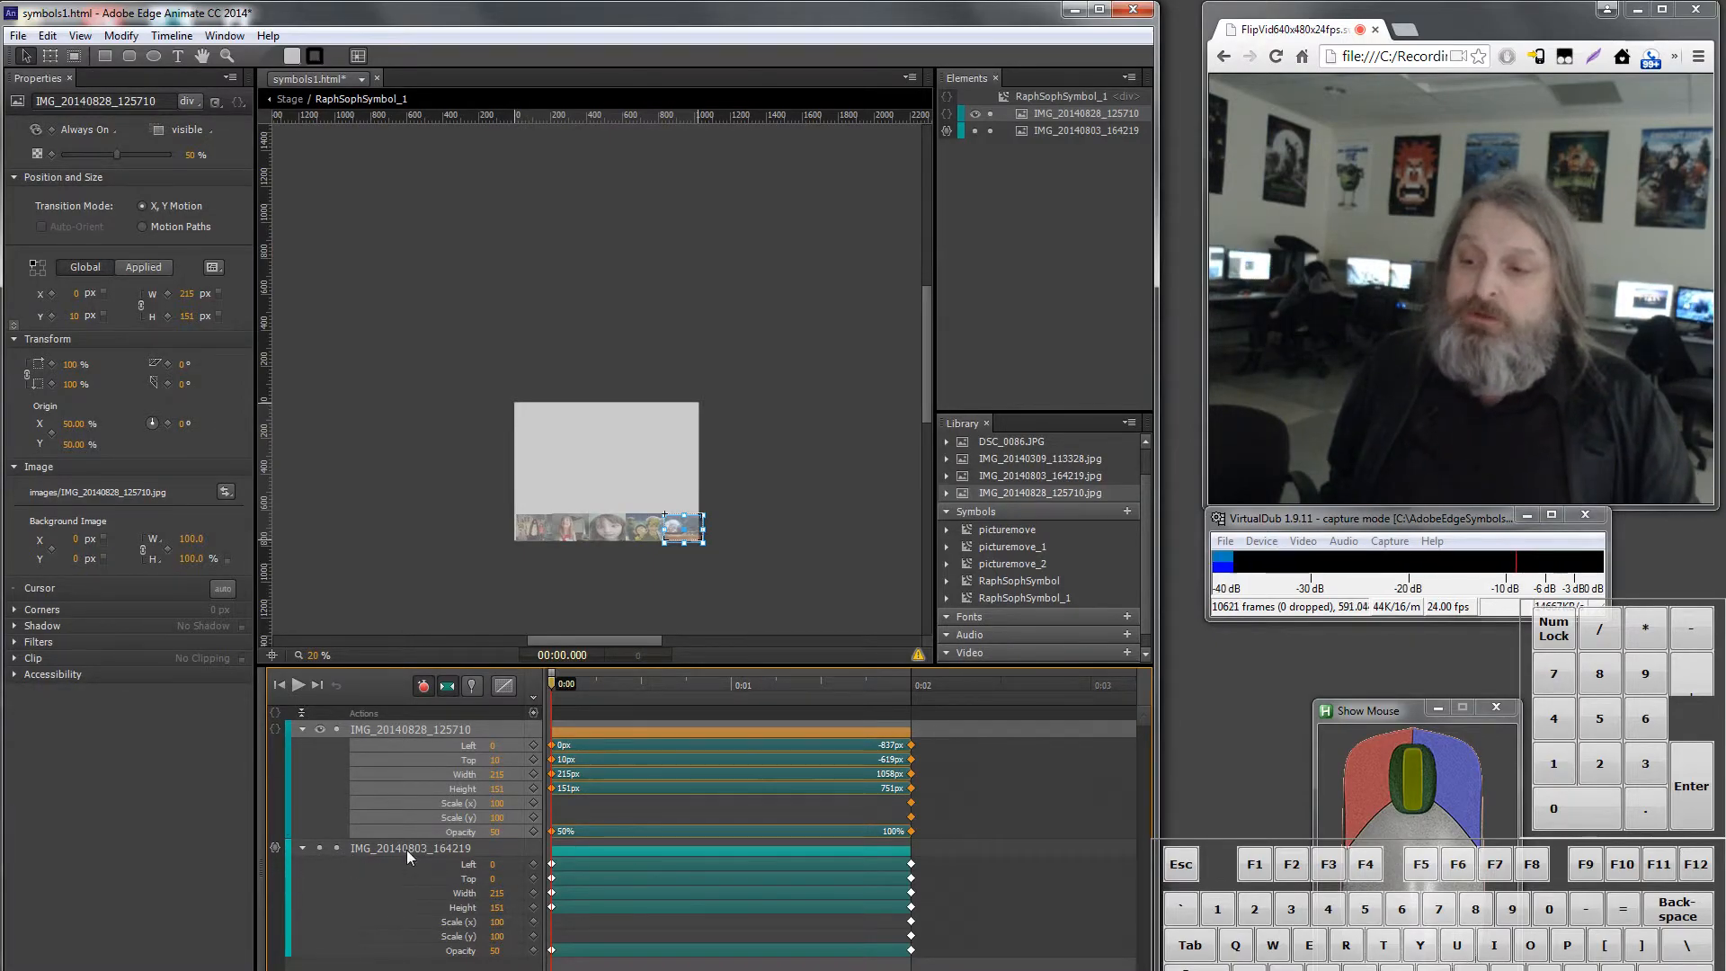
Step: Copy IMG_20140803_164219 and paste only its actions onto IMG_20140828_125710
right_click(413, 730)
mouse_move(562, 449)
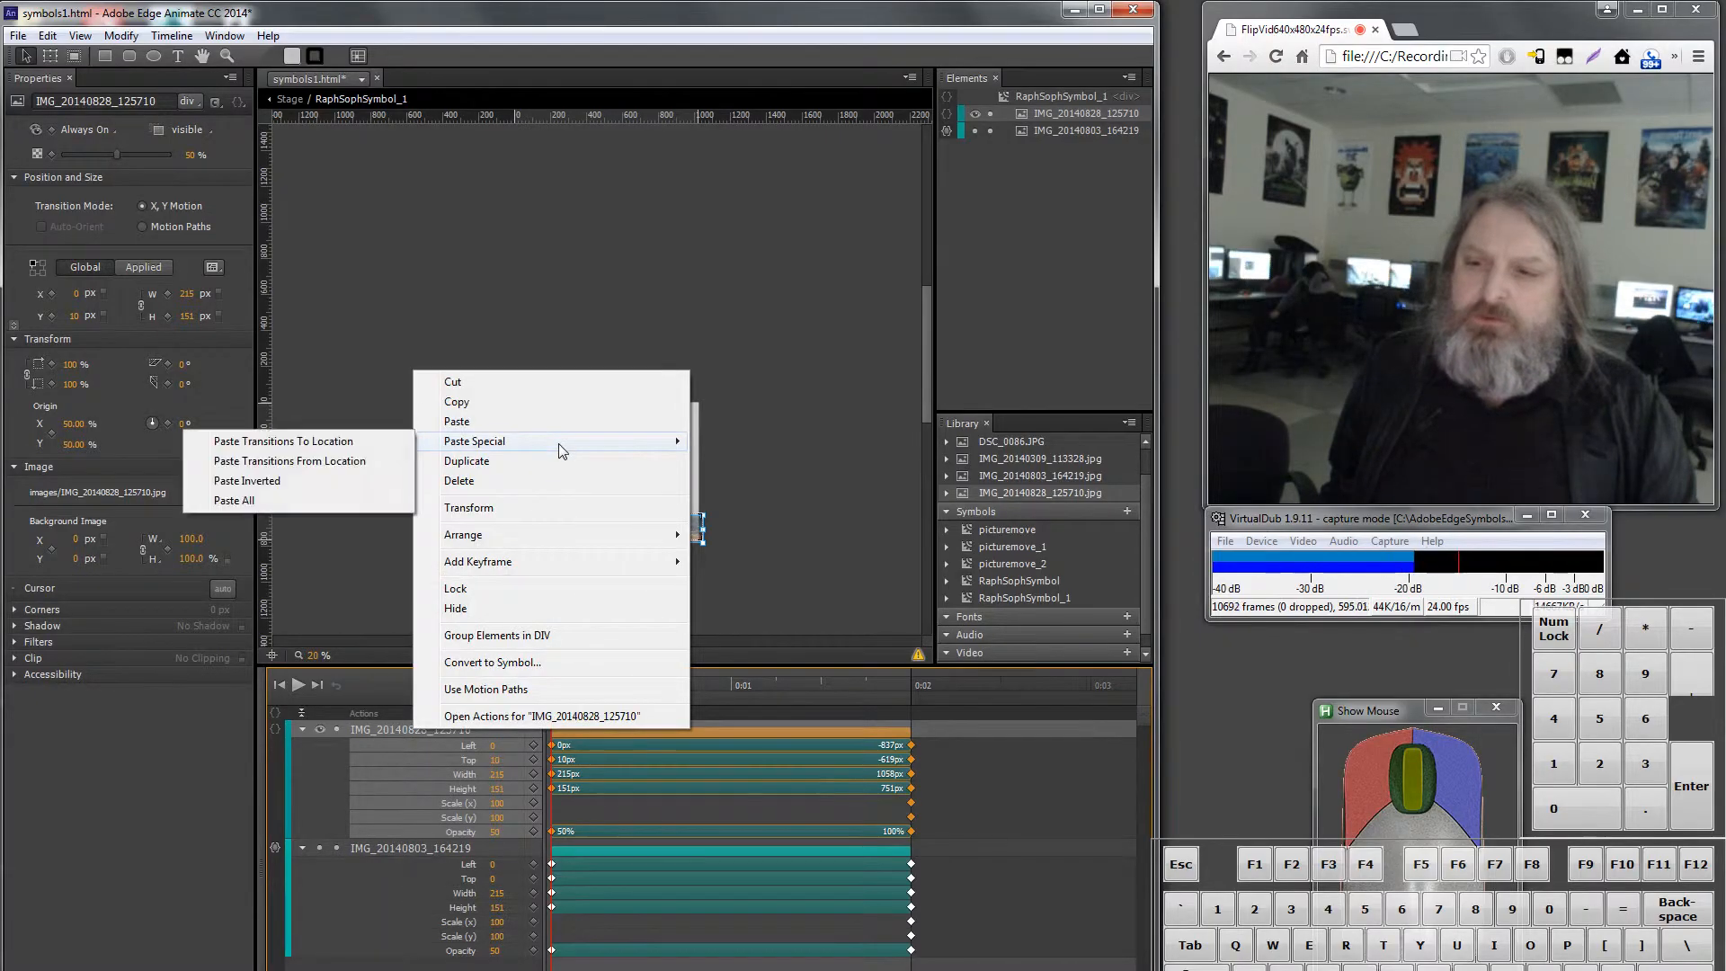
click(390, 845)
right_click(386, 843)
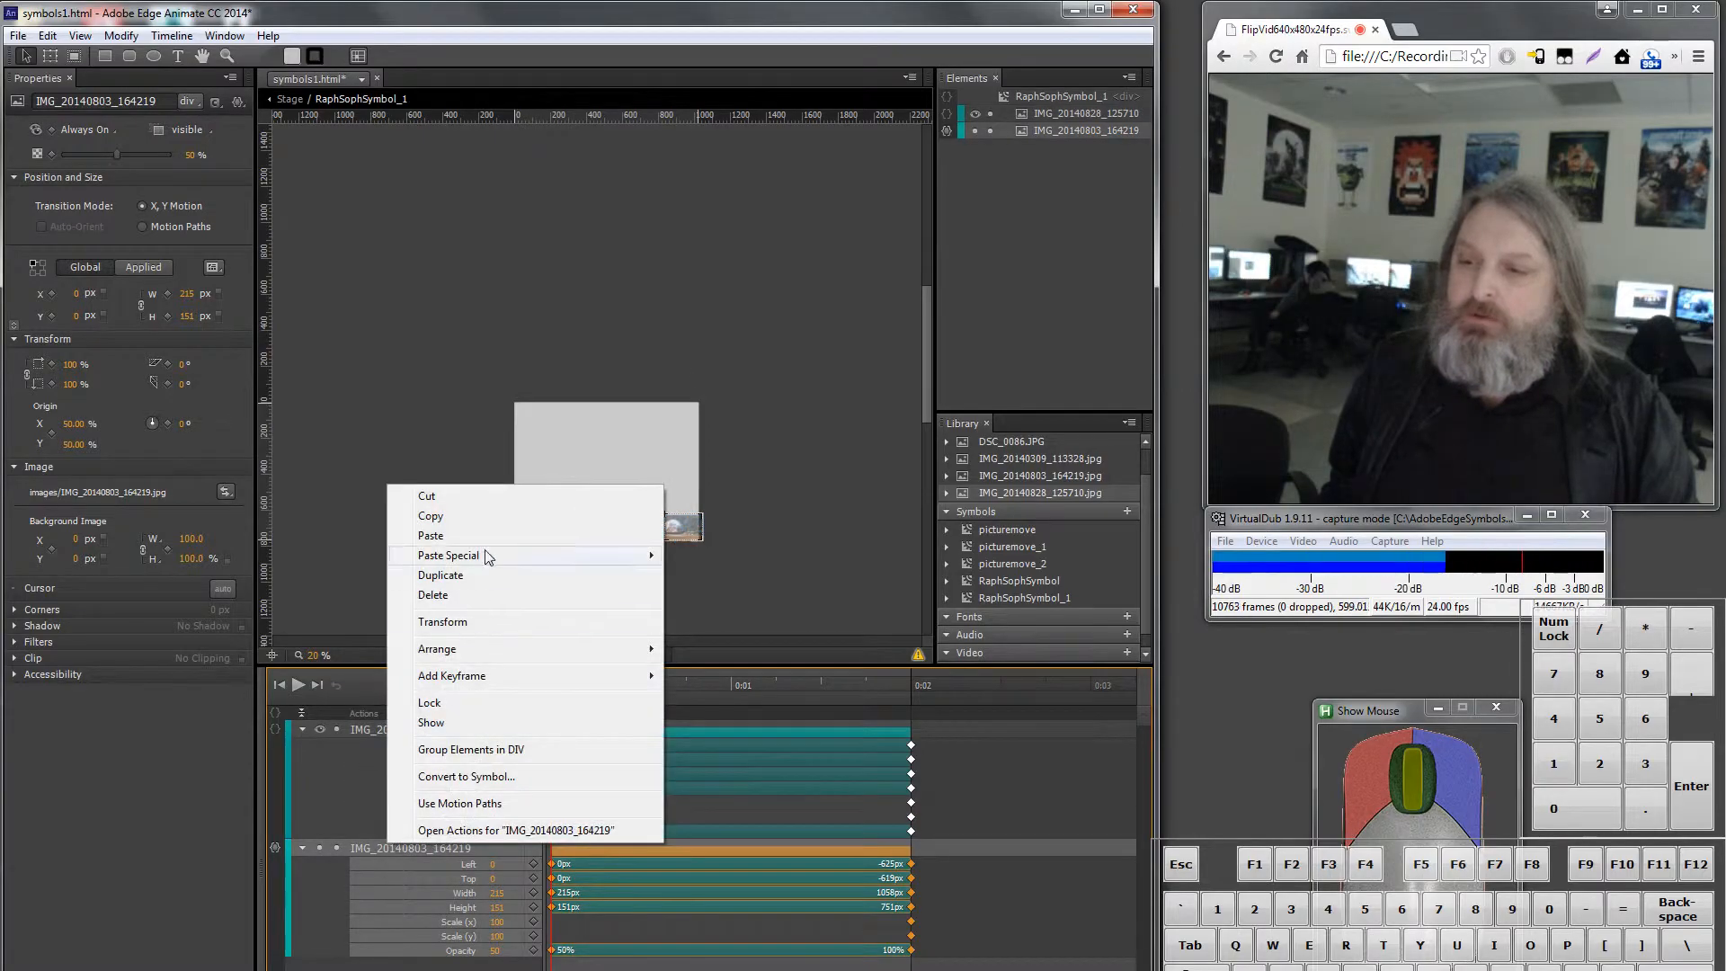
click(502, 509)
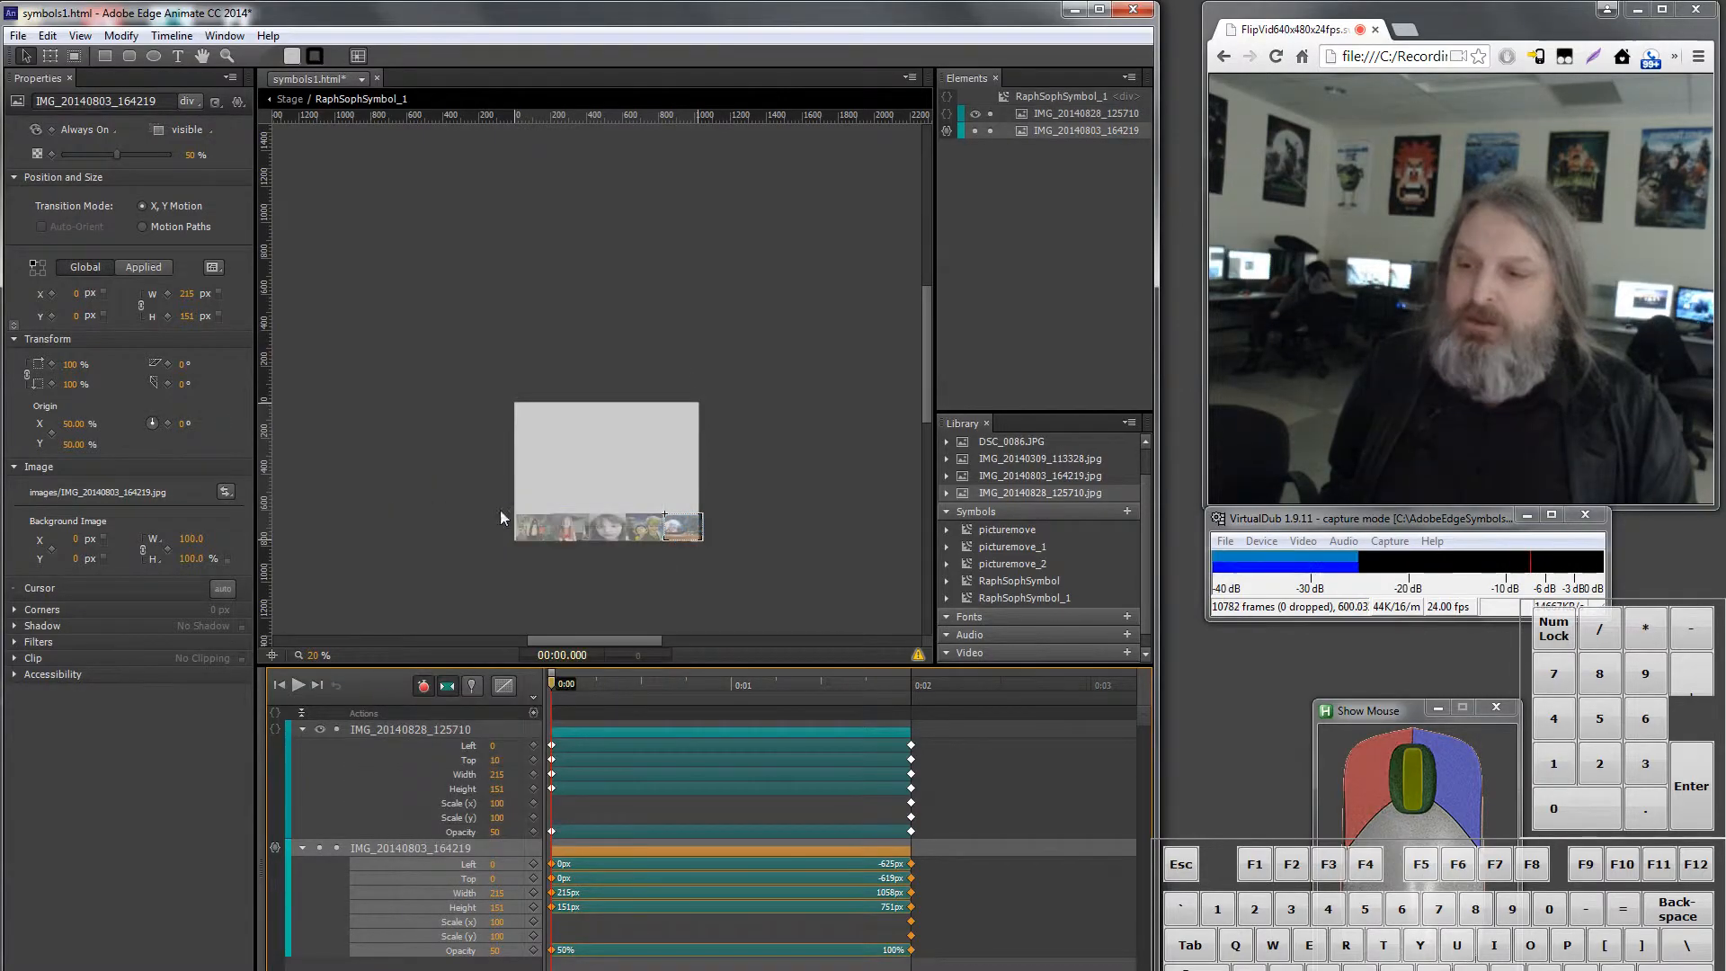
click(383, 728)
right_click(385, 728)
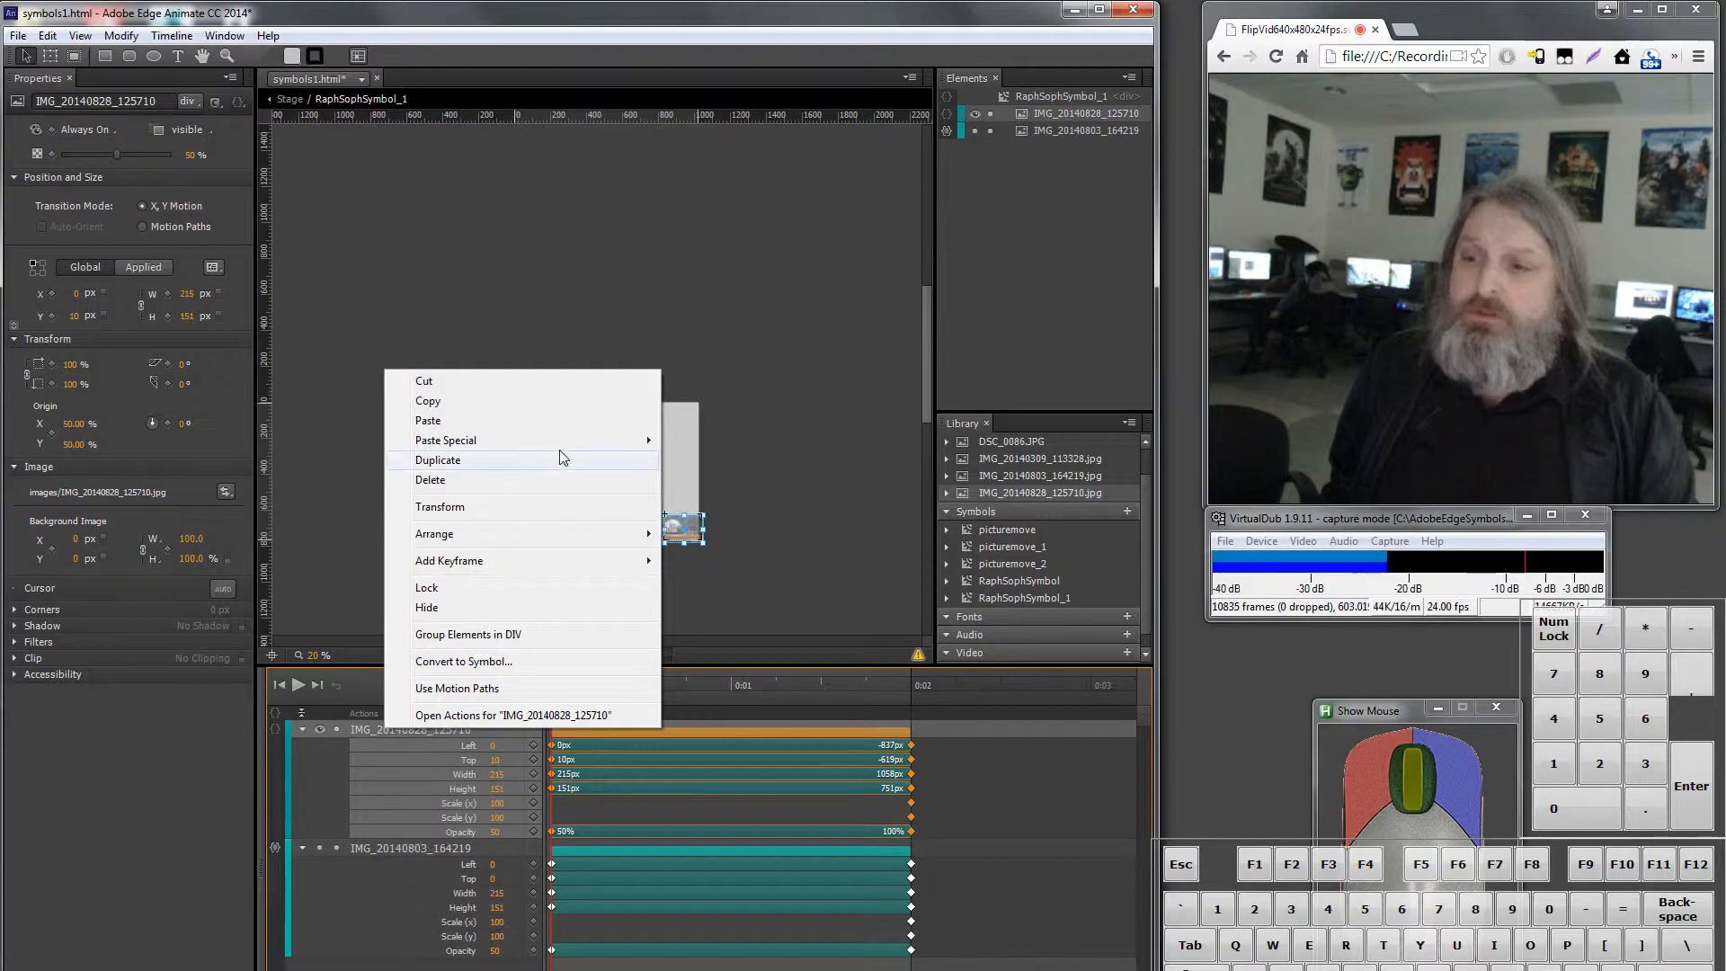
mouse_move(559, 441)
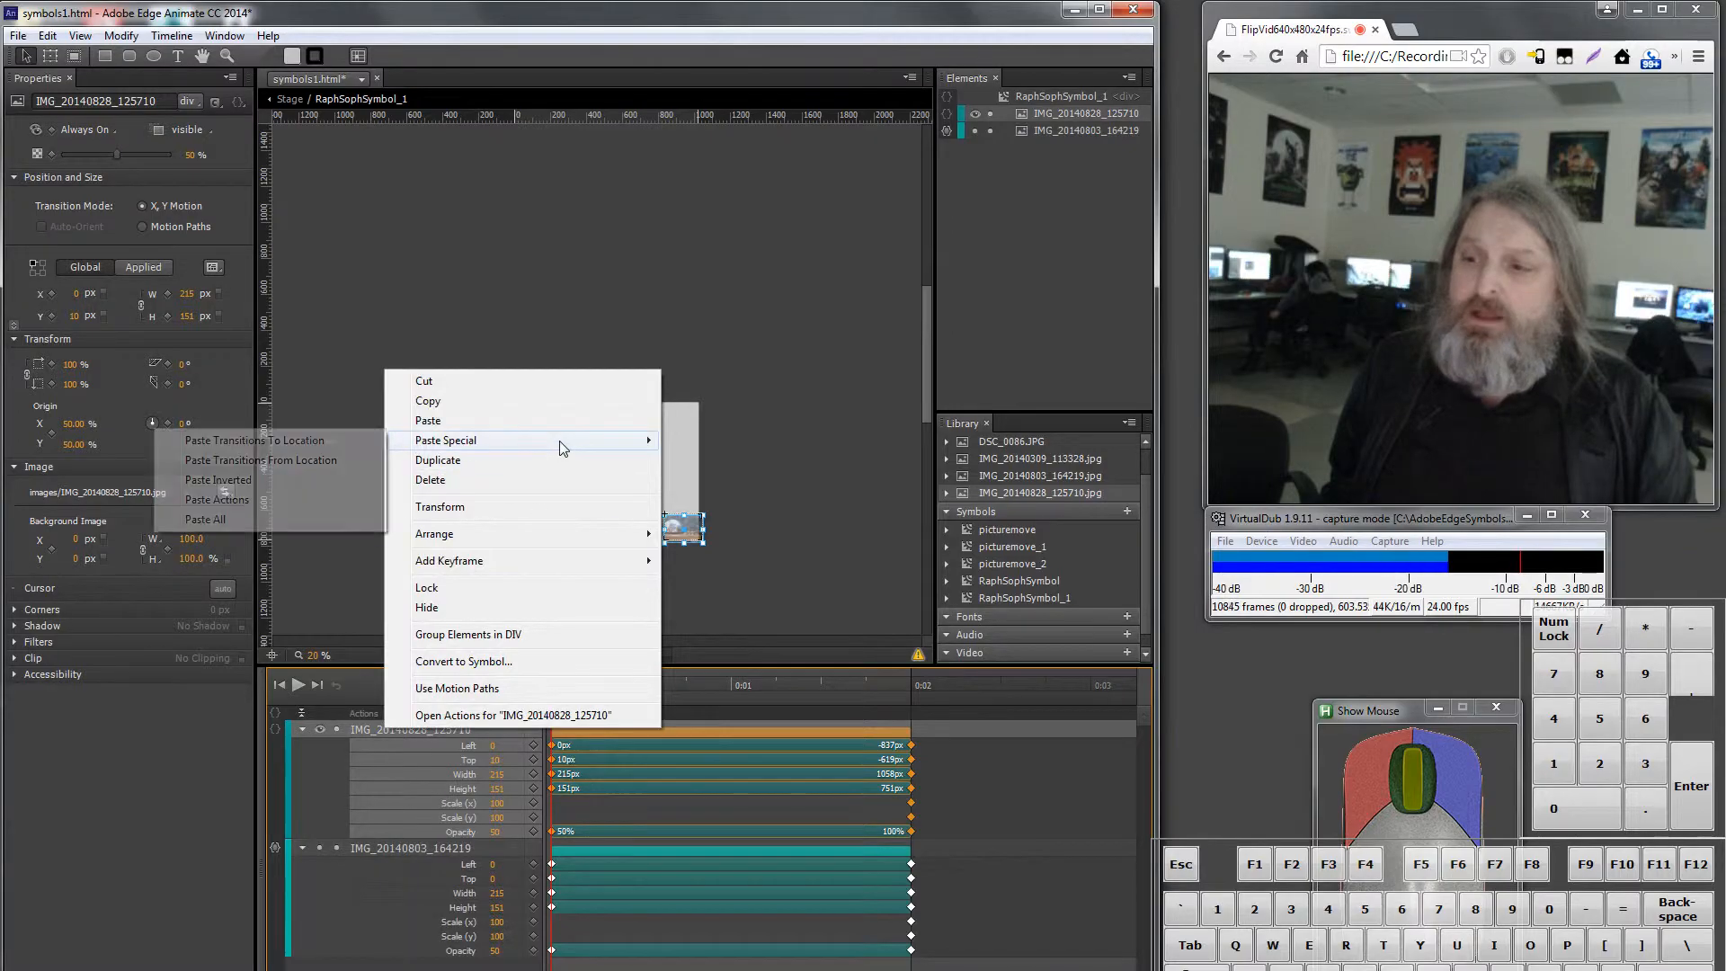
click(286, 499)
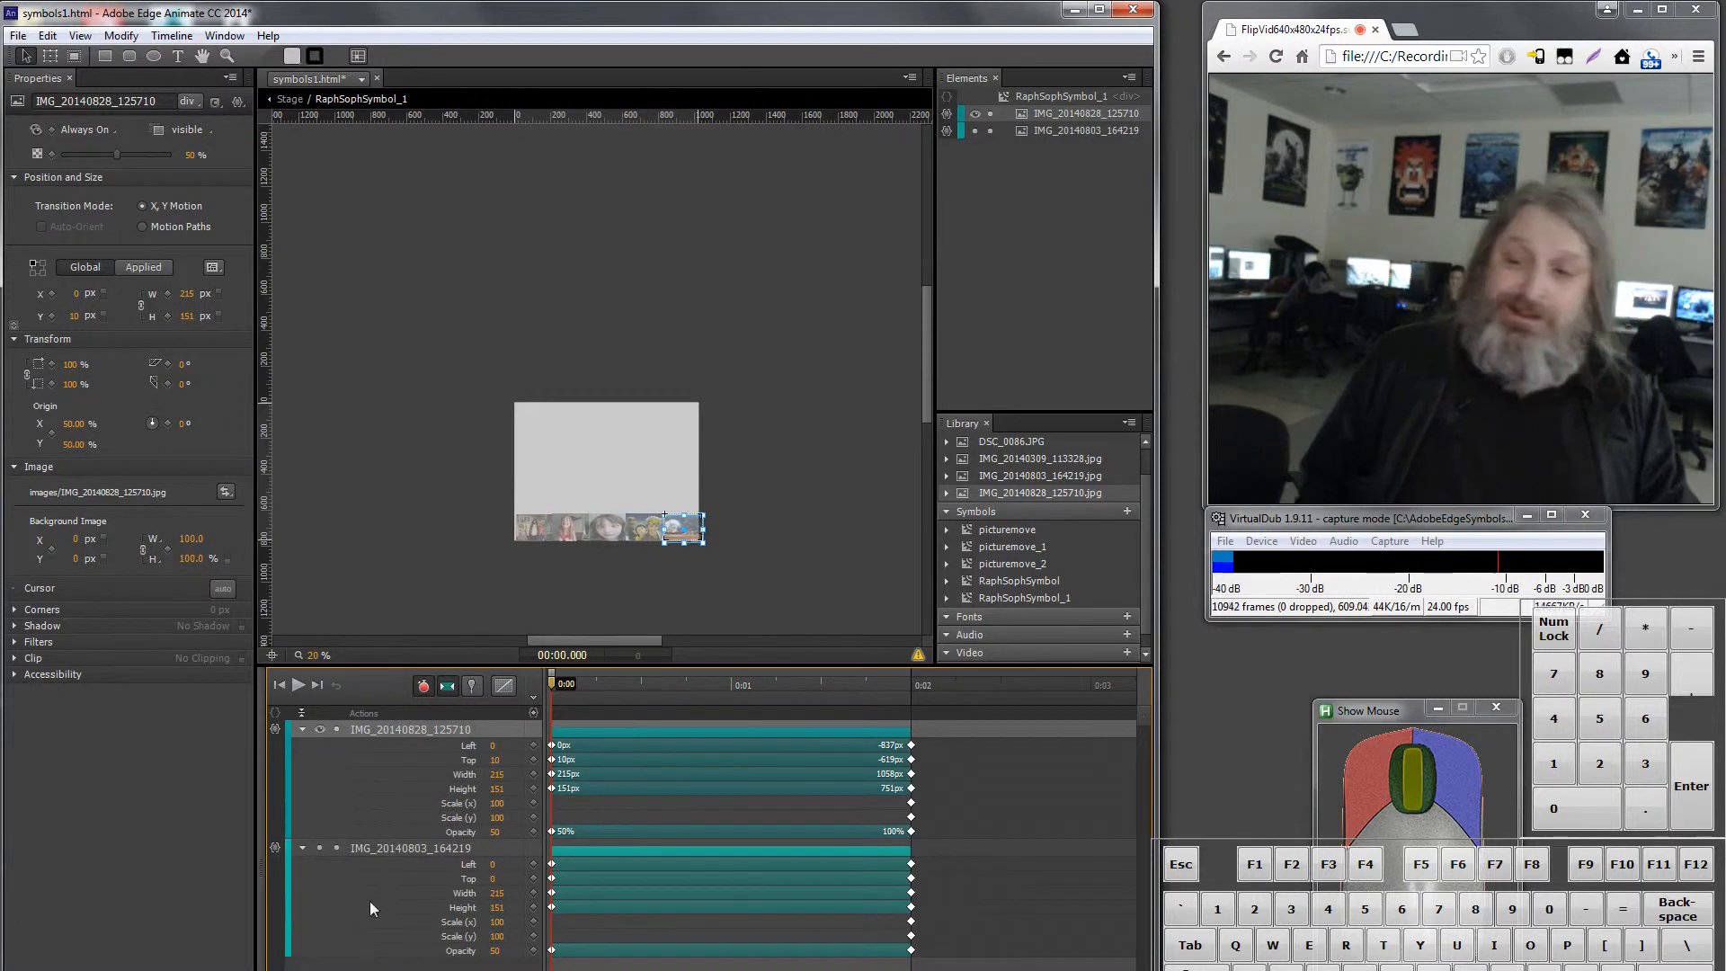
Step: Delete the original photo IMG_20140803_164219 from RaphSophSymbol_1 and return to the Stage
click(388, 848)
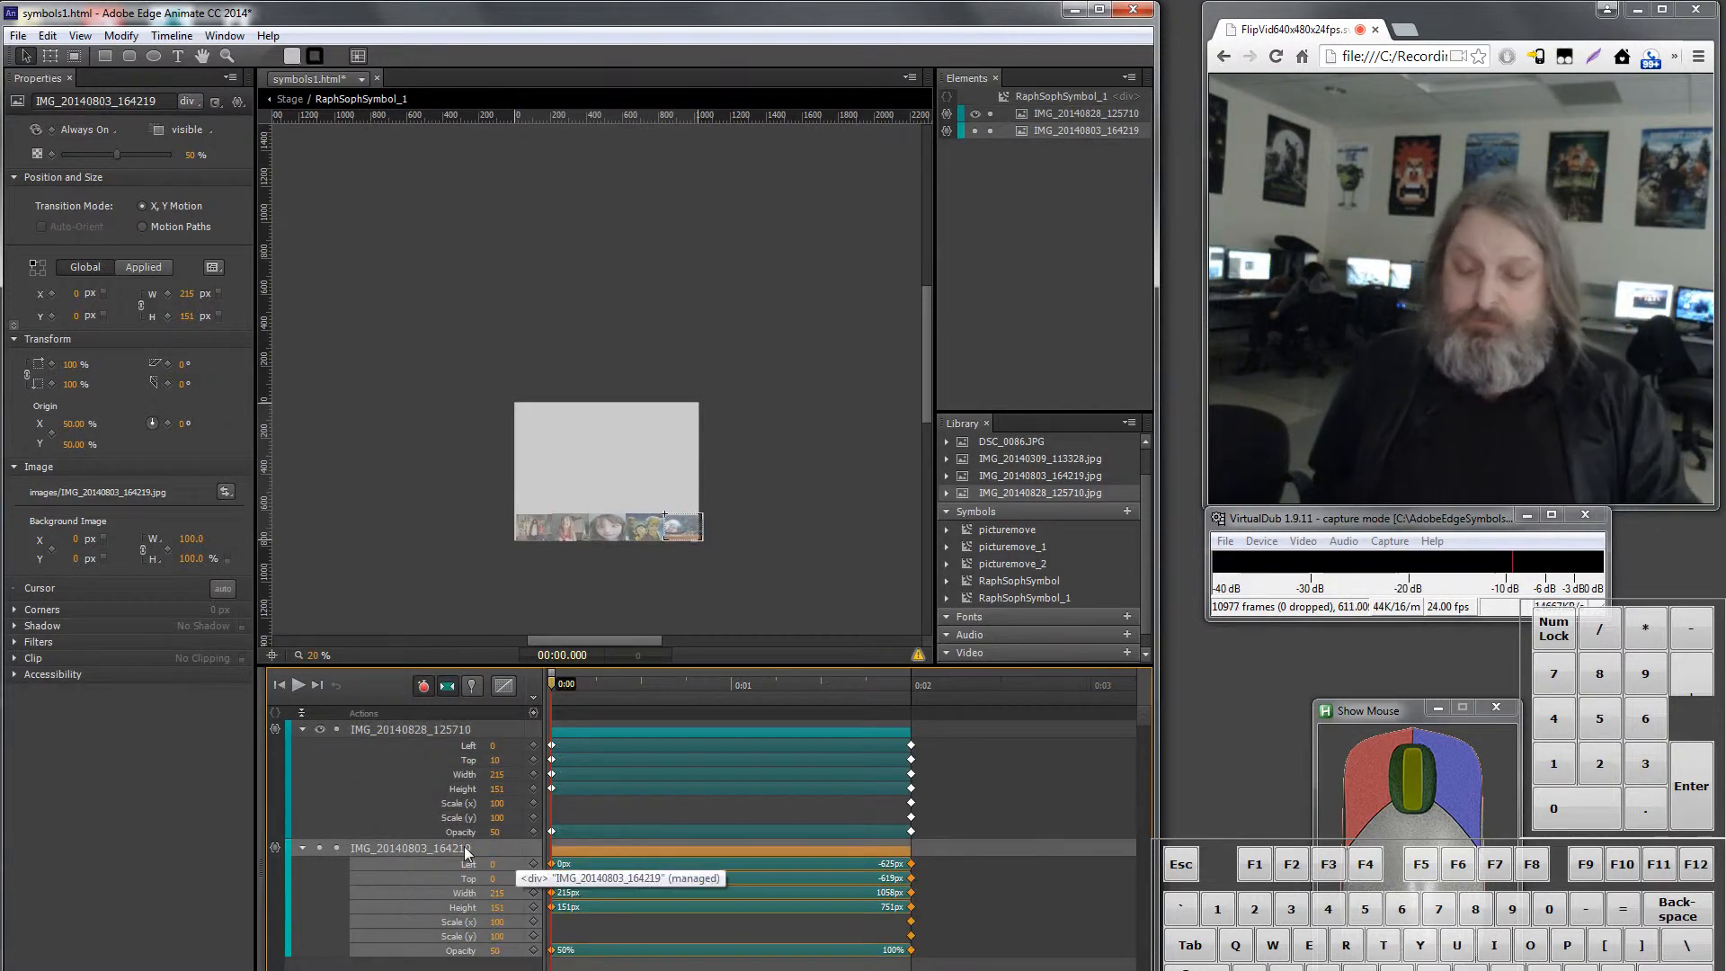
key(Delete)
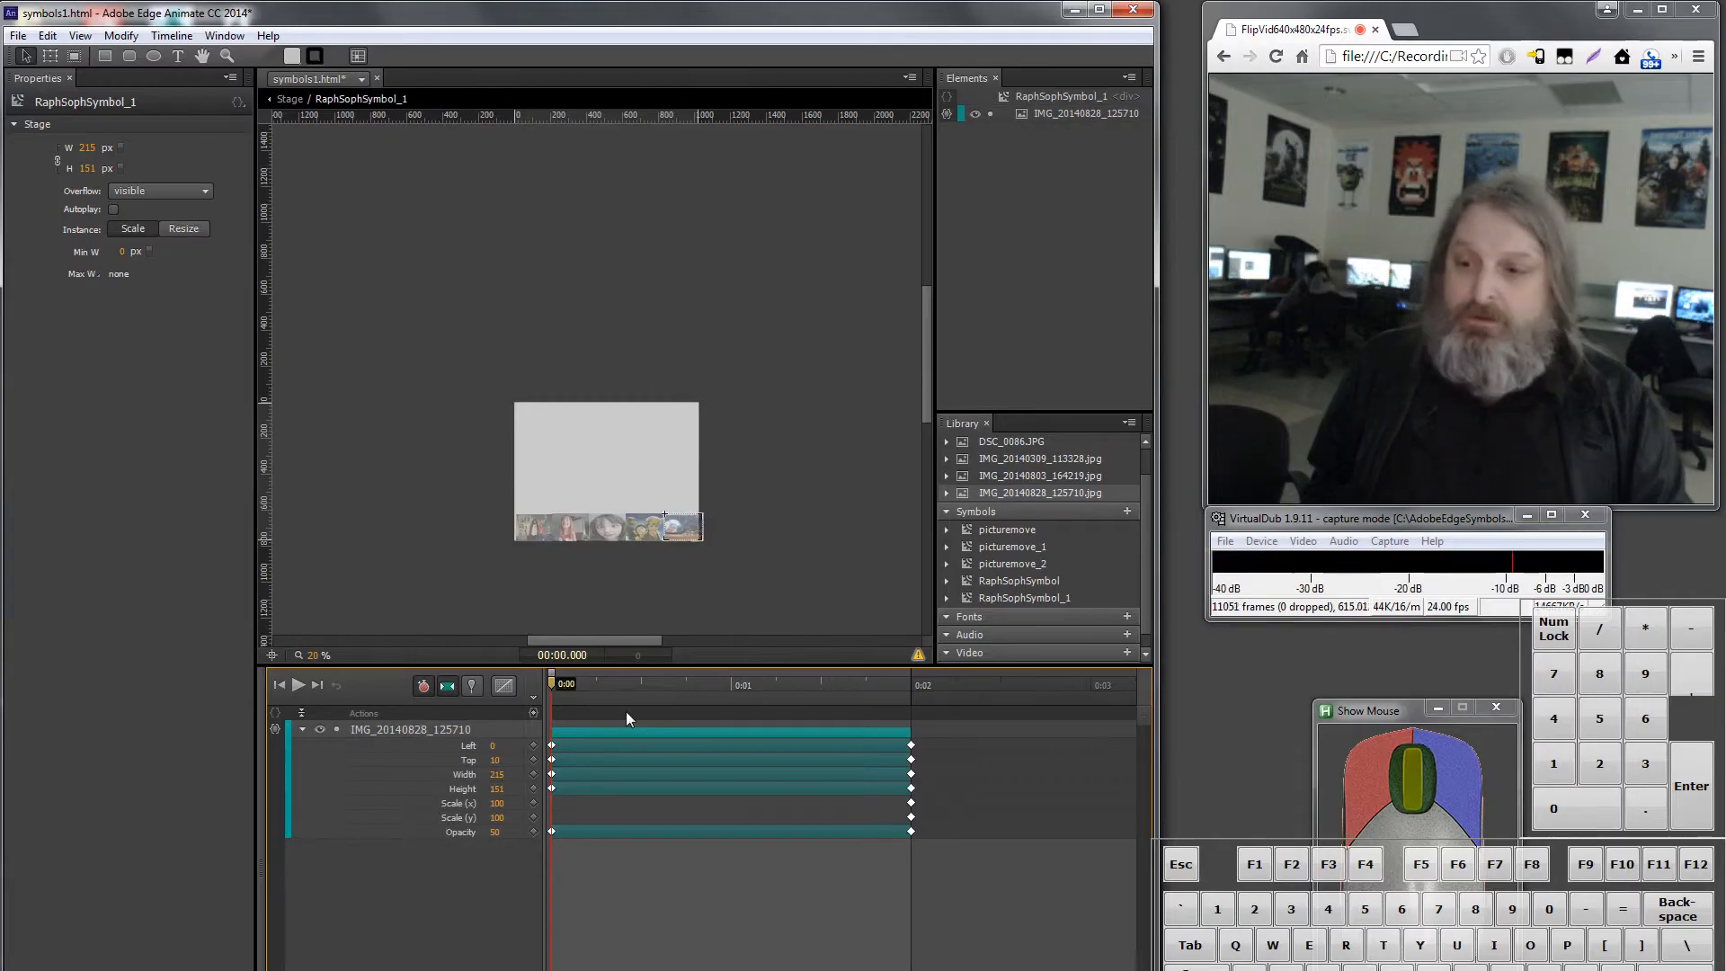
click(291, 99)
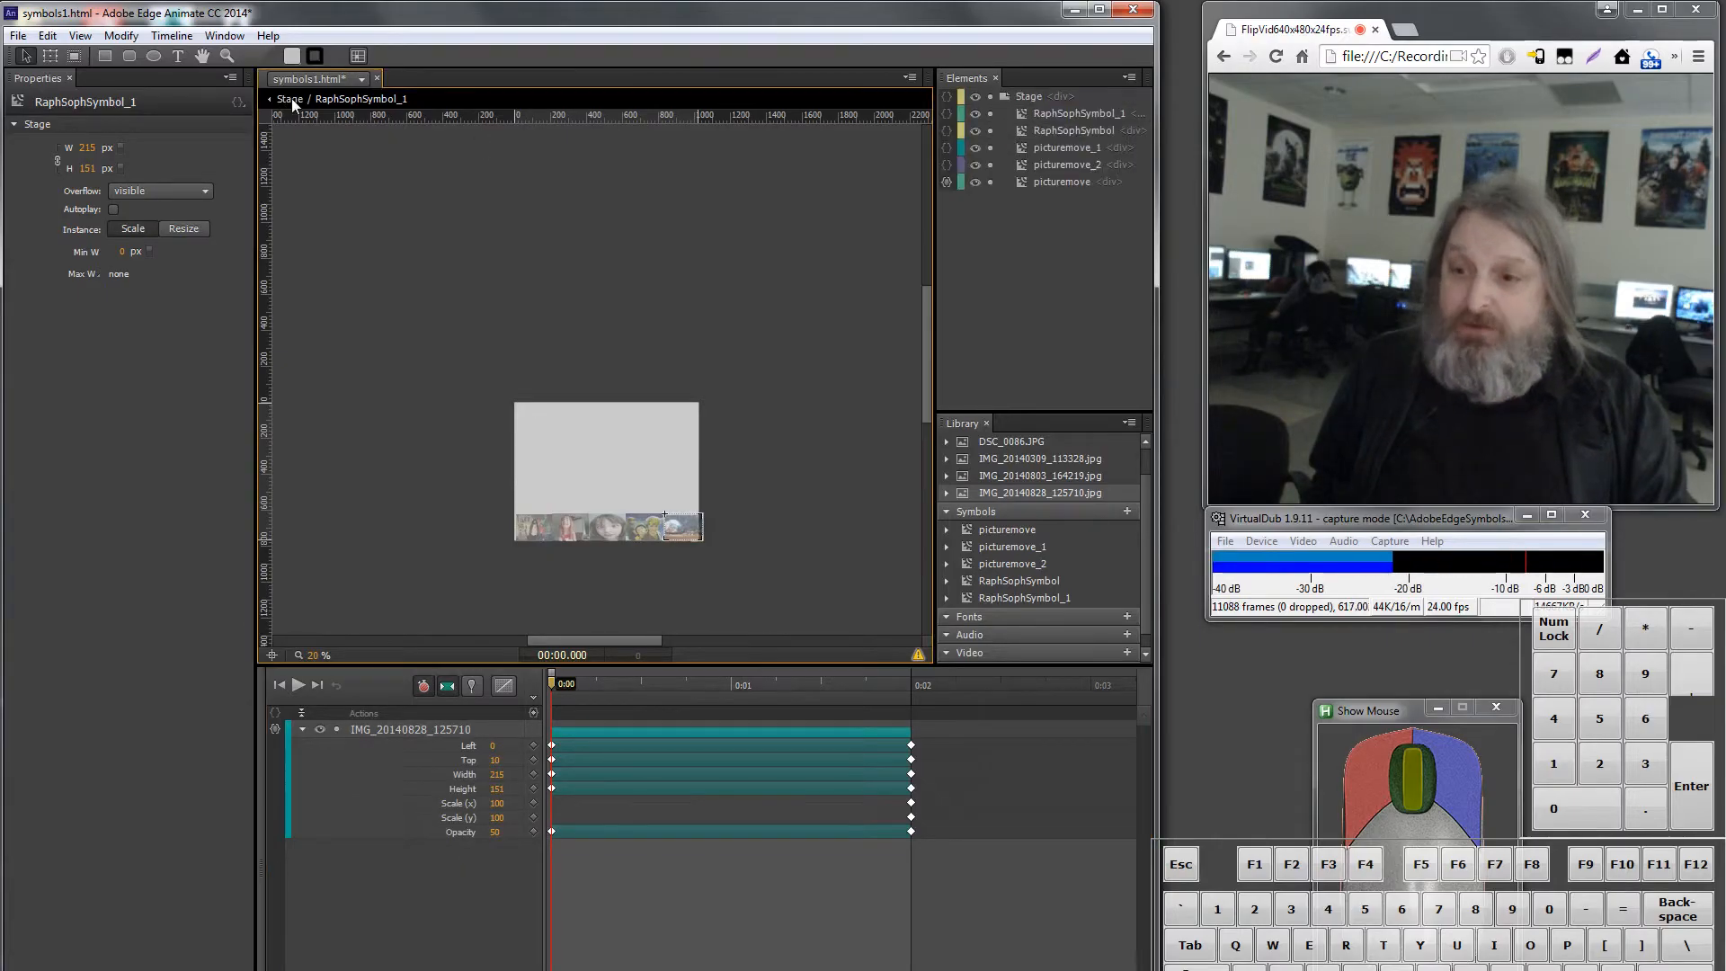
Step: Return to the Stage, preview the page in the browser, test enlarging the fifth and fourth thumbnails, and close the preview
drag(553, 685, 781, 683)
click(555, 683)
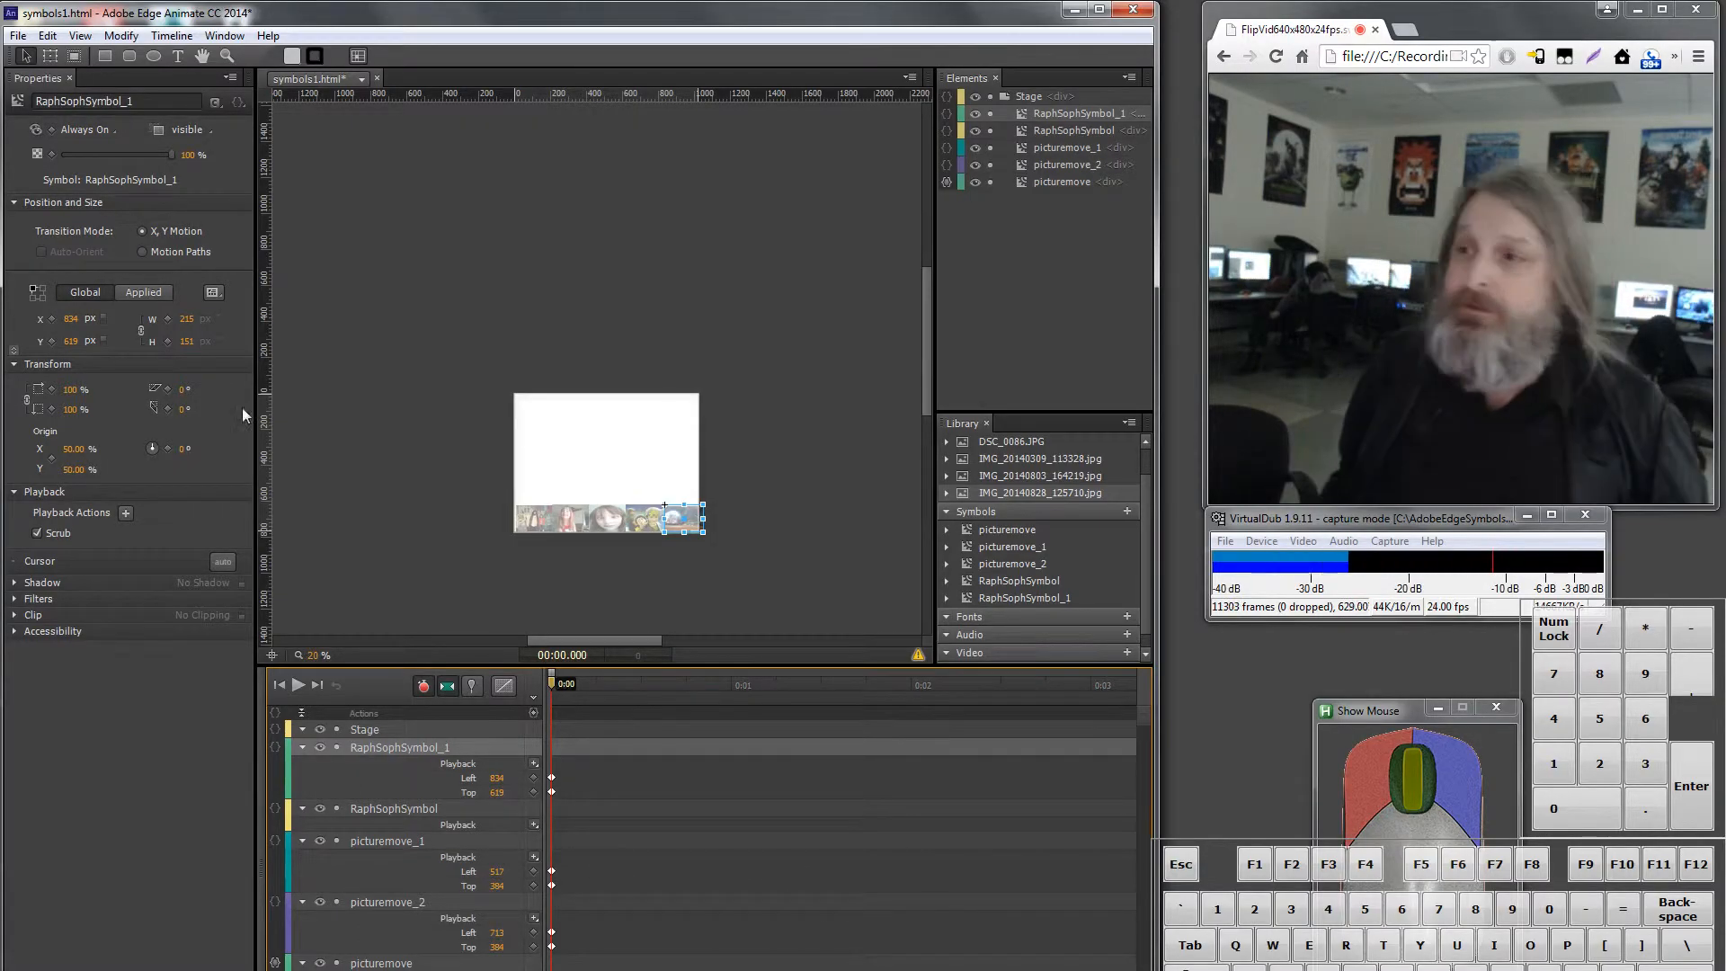
click(17, 36)
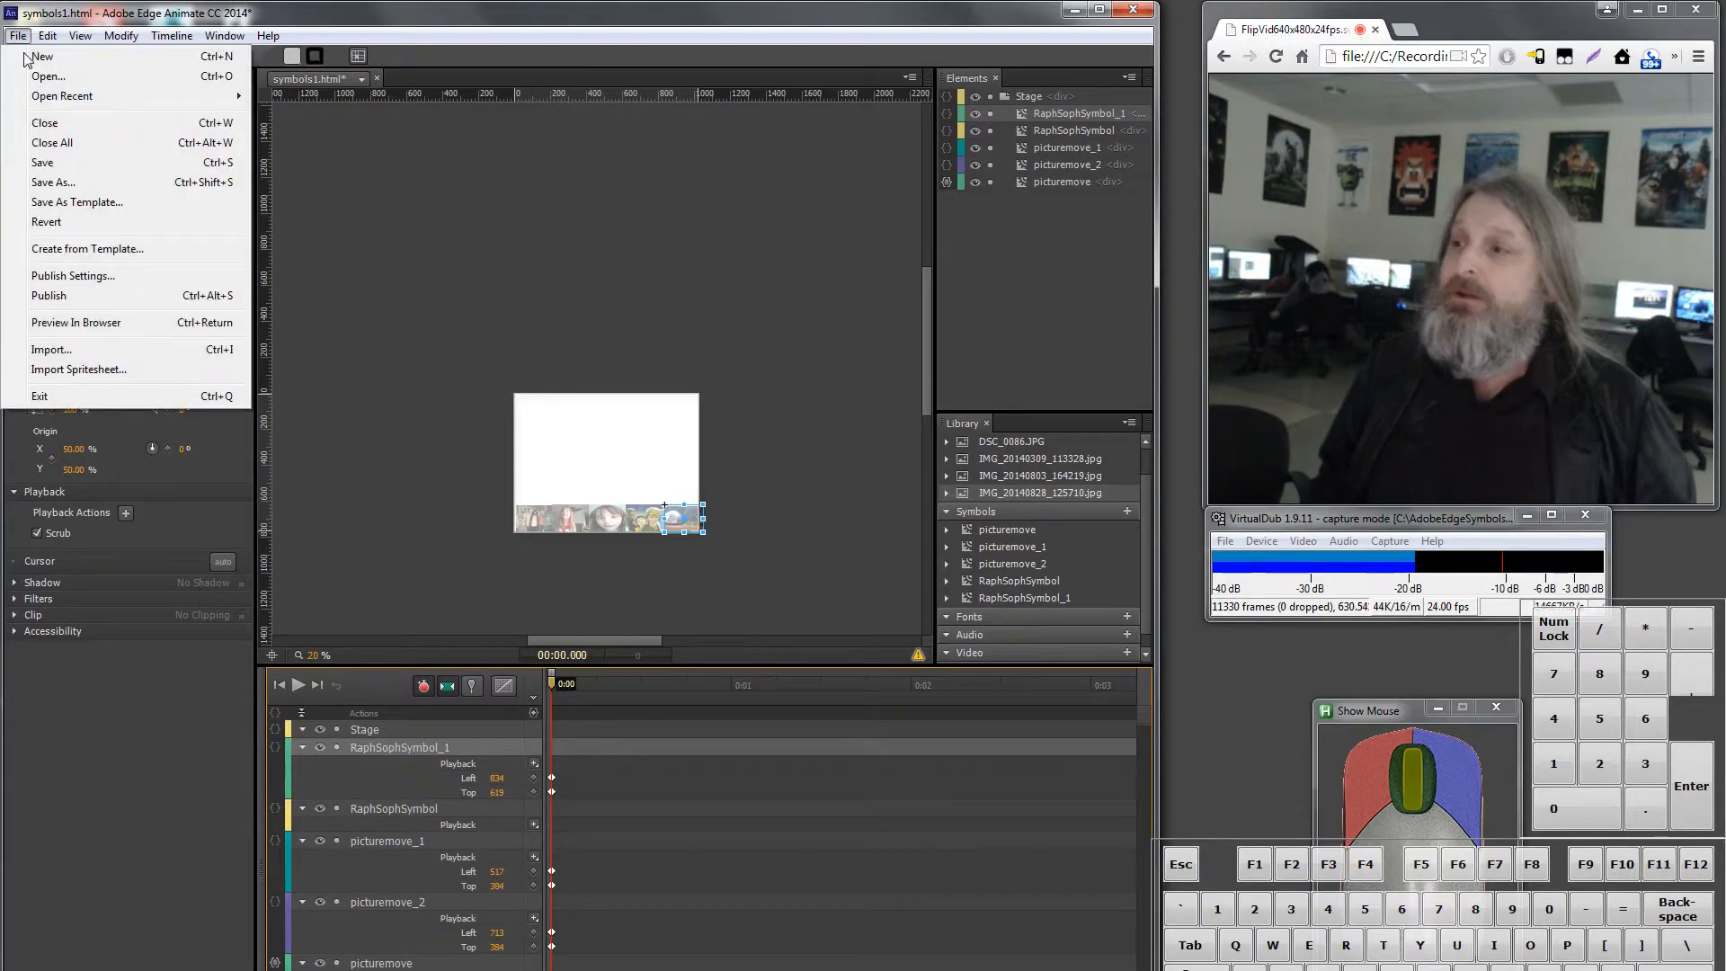
click(128, 321)
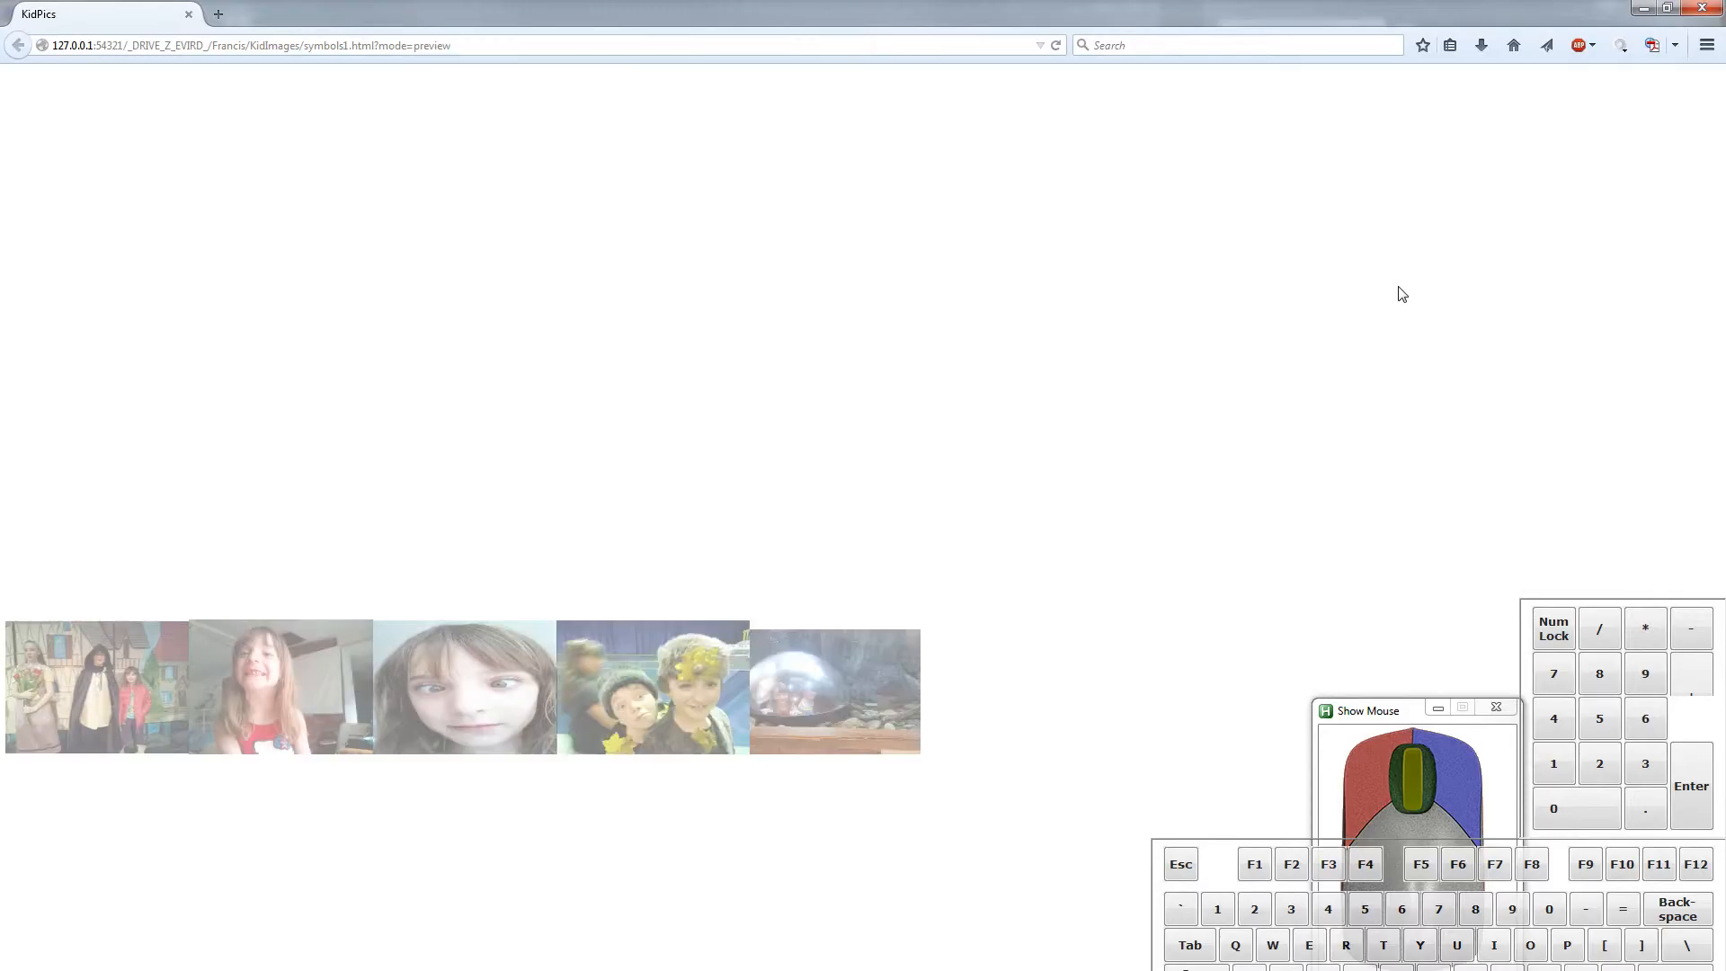
click(847, 674)
click(640, 694)
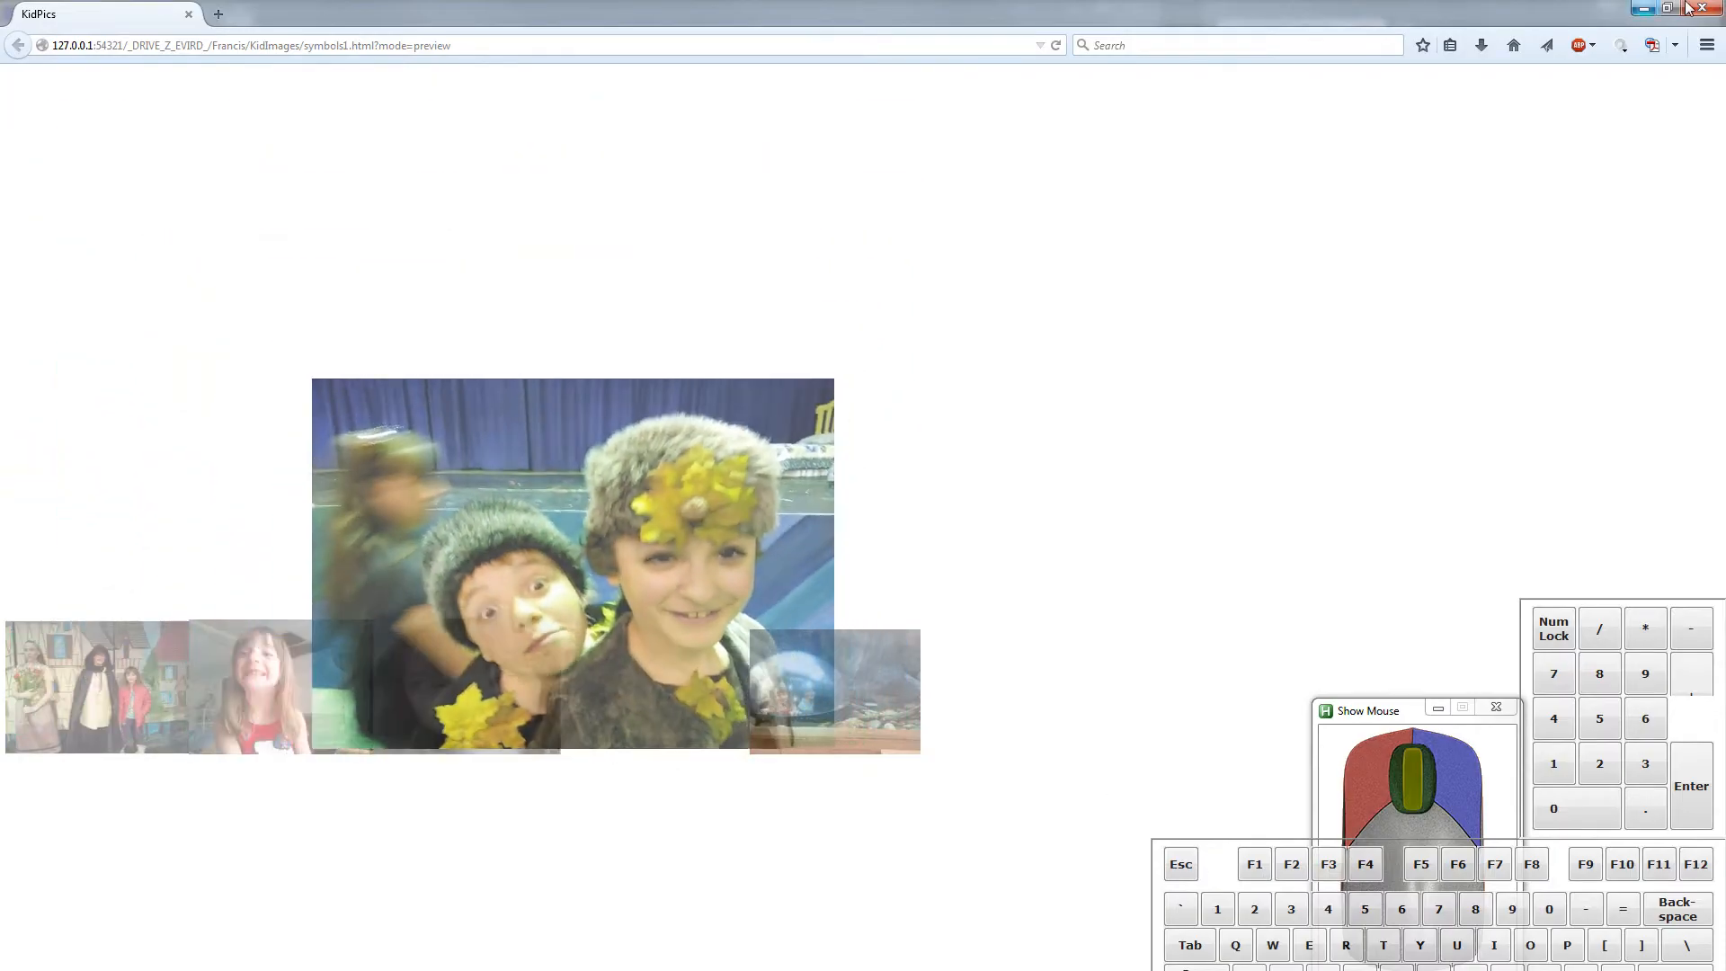
click(1715, 9)
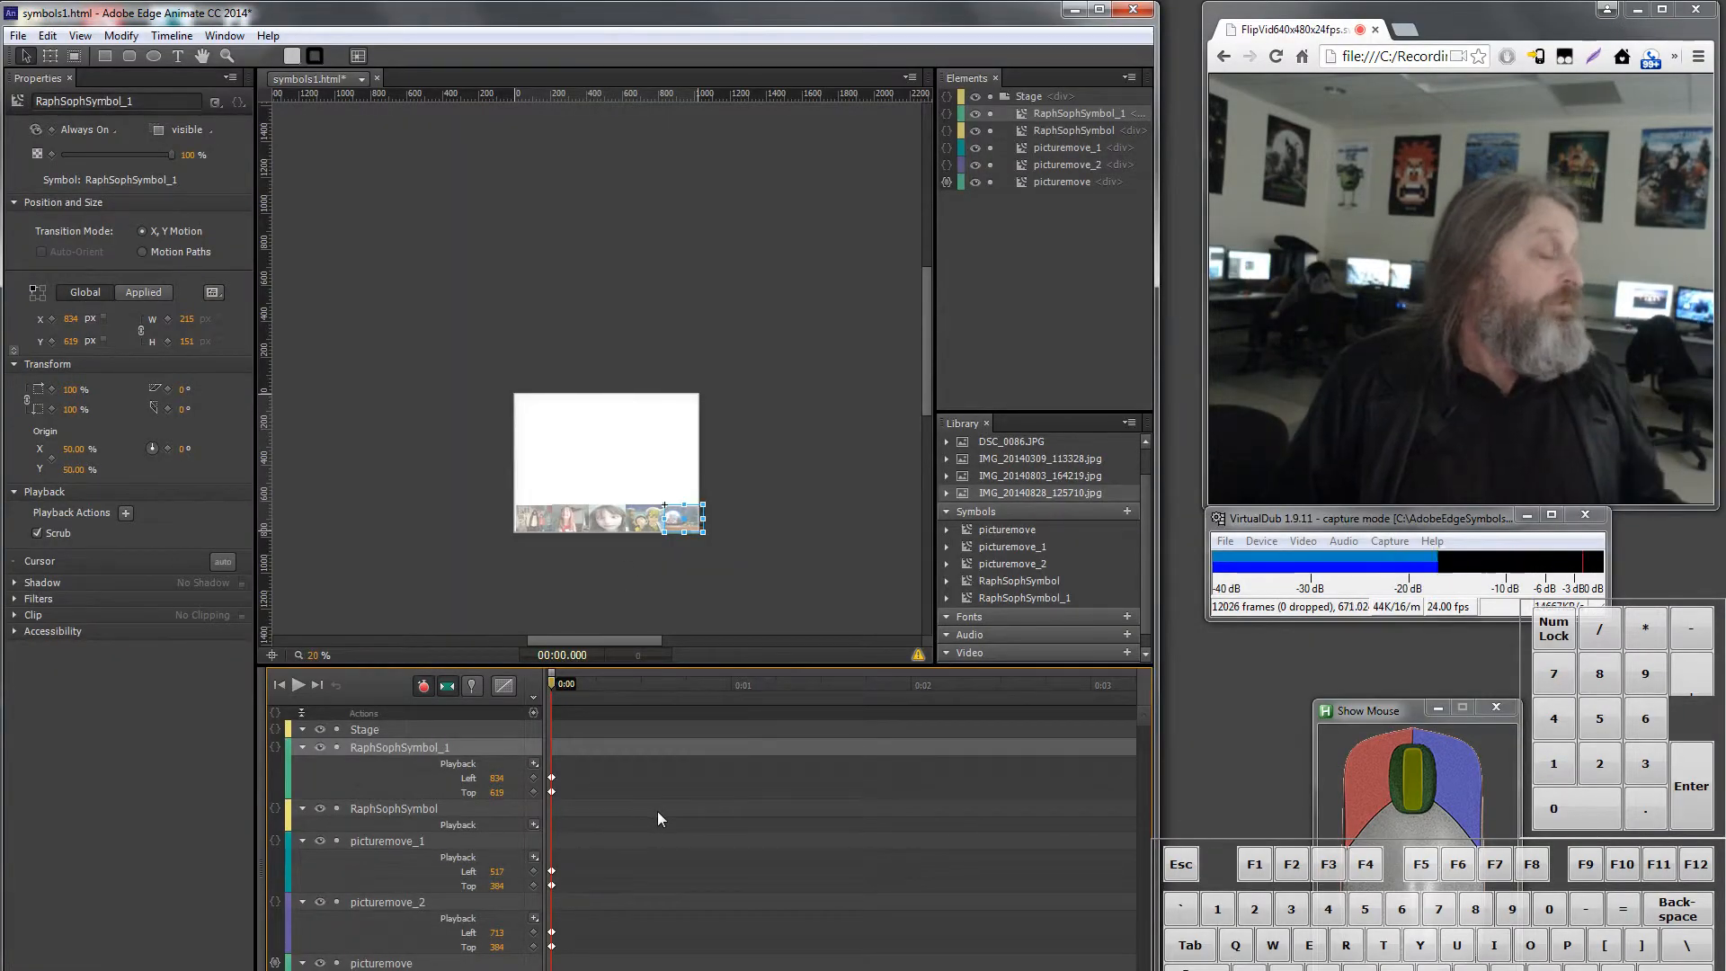
click(1127, 511)
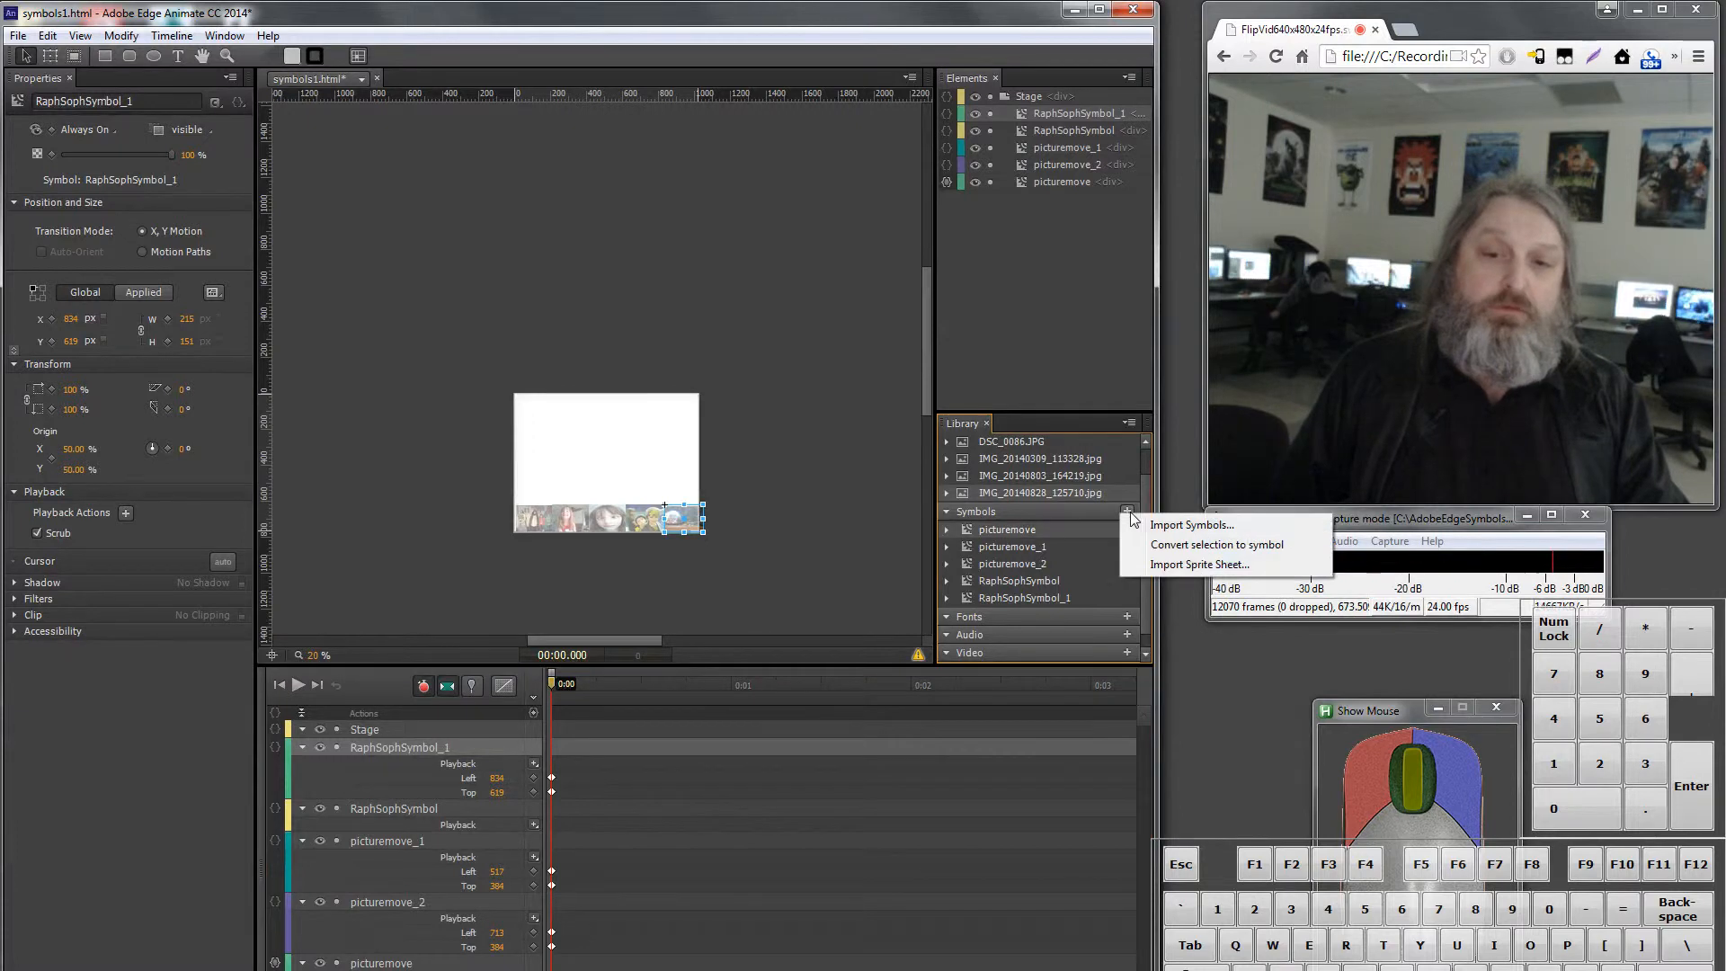
click(1010, 536)
right_click(1010, 536)
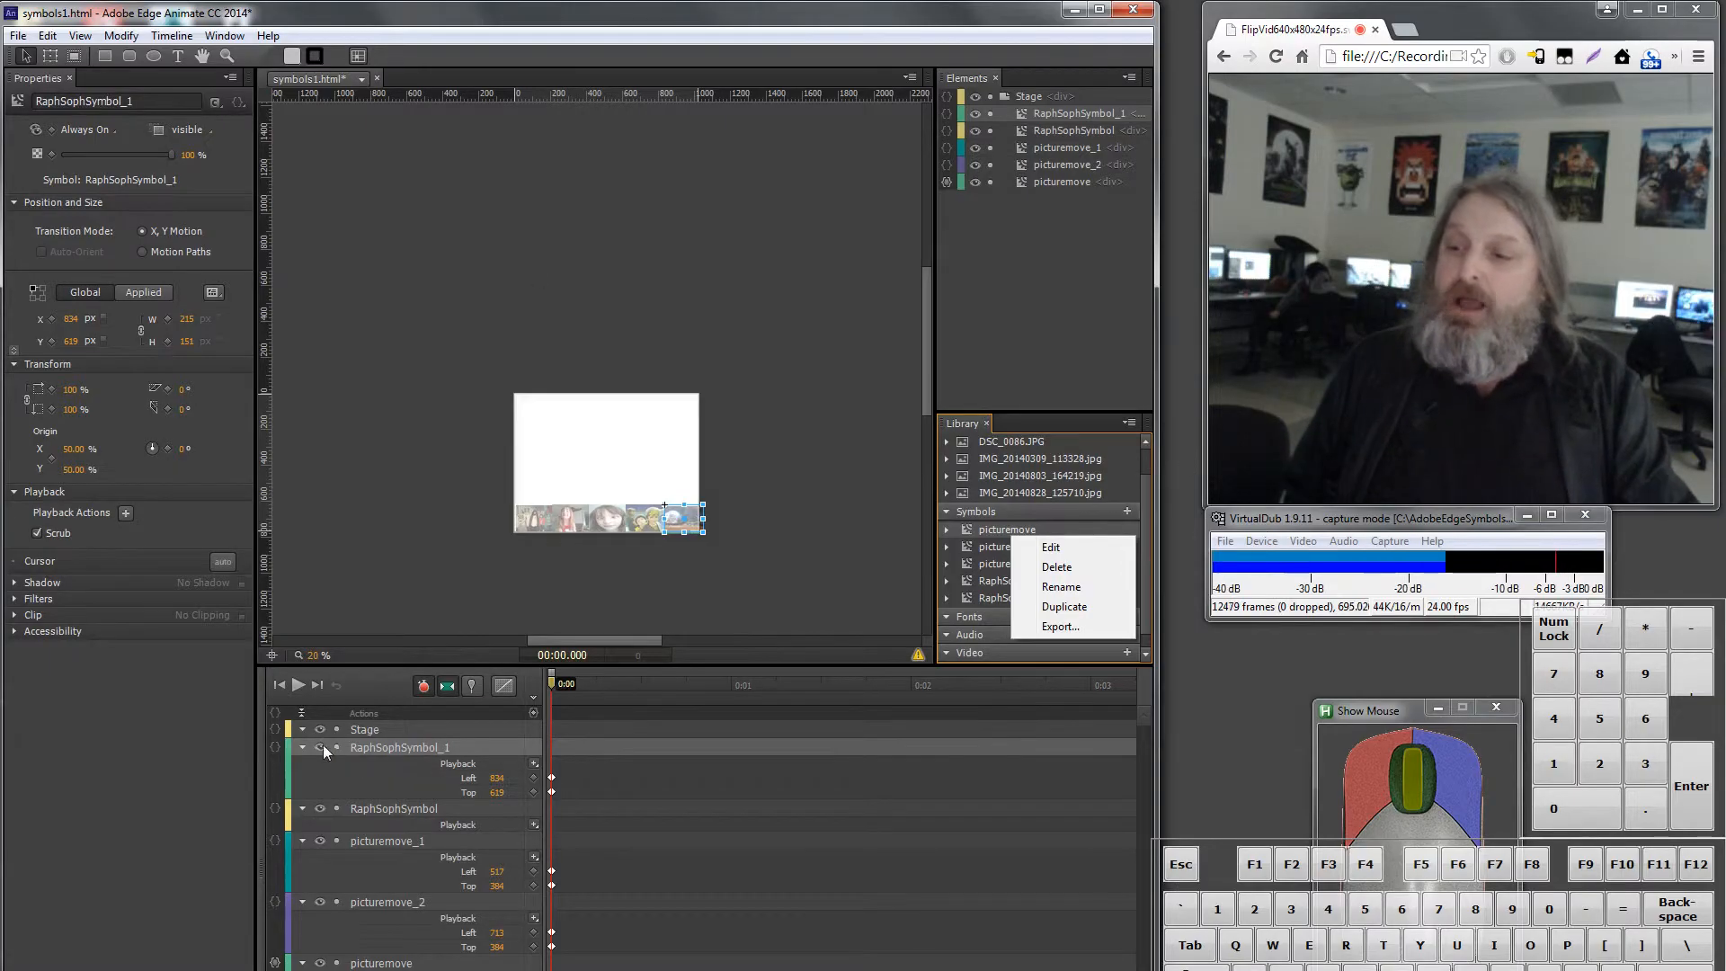
Step: Collapse the timeline properties of RaphSophSymbol_1, RaphSophSymbol, picturemove_1, picturemove_2 and picturemove
click(300, 746)
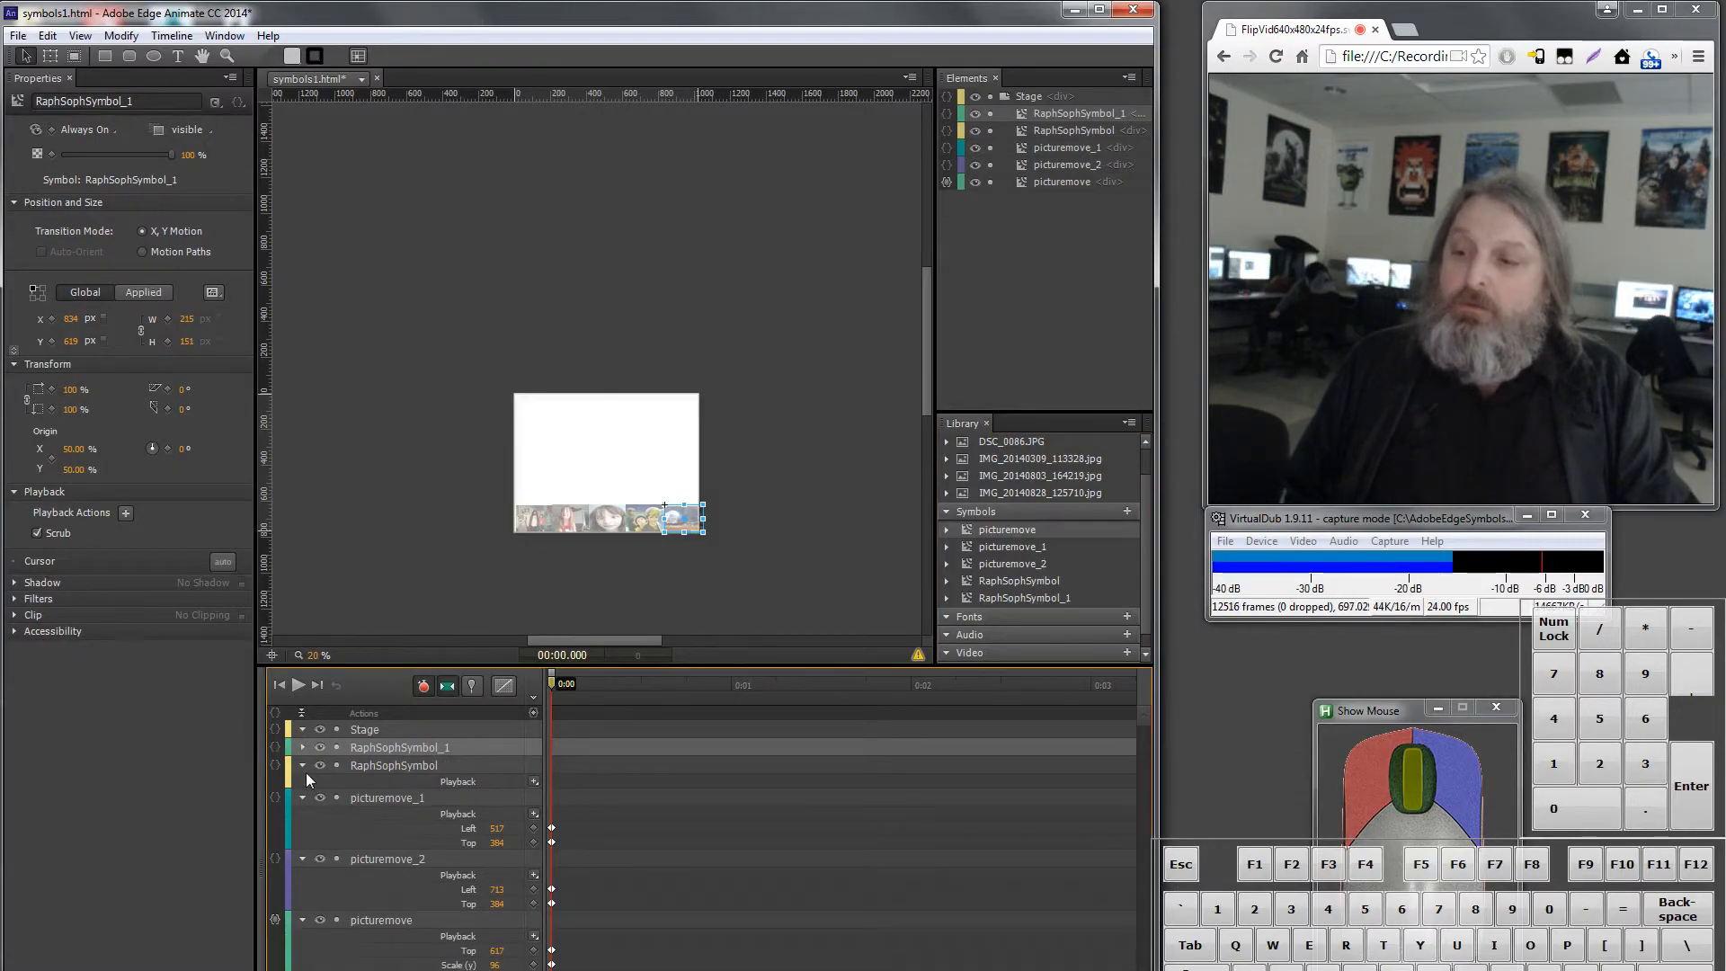
click(302, 767)
click(302, 782)
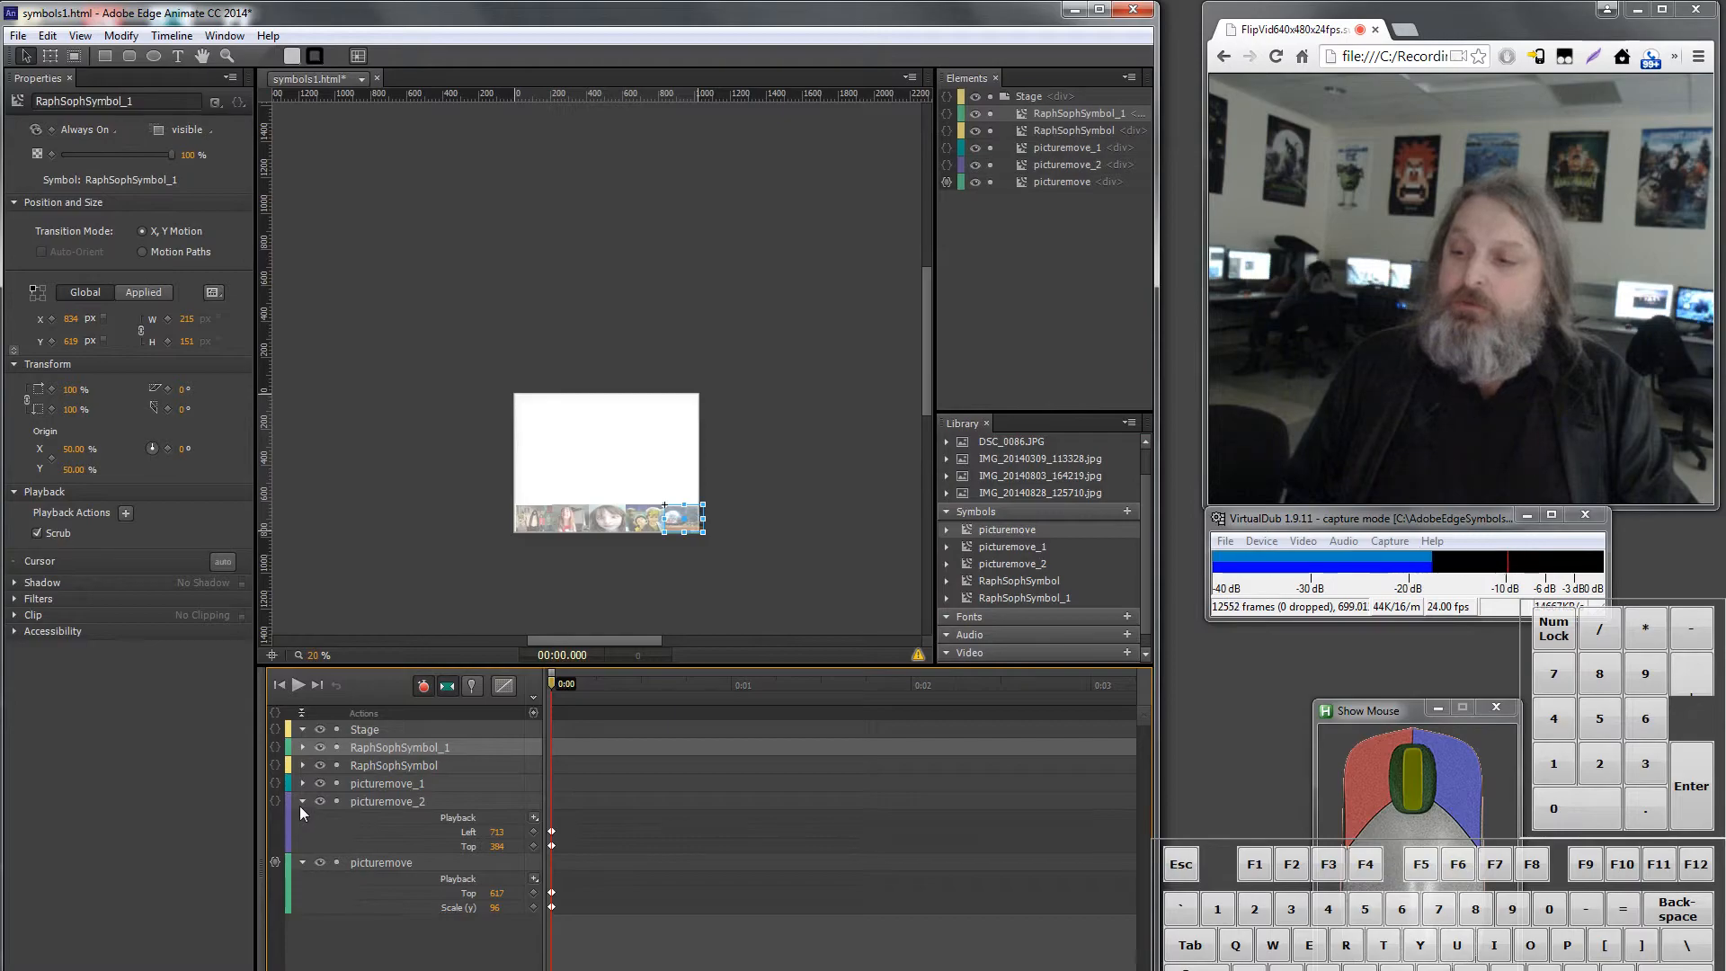
click(302, 801)
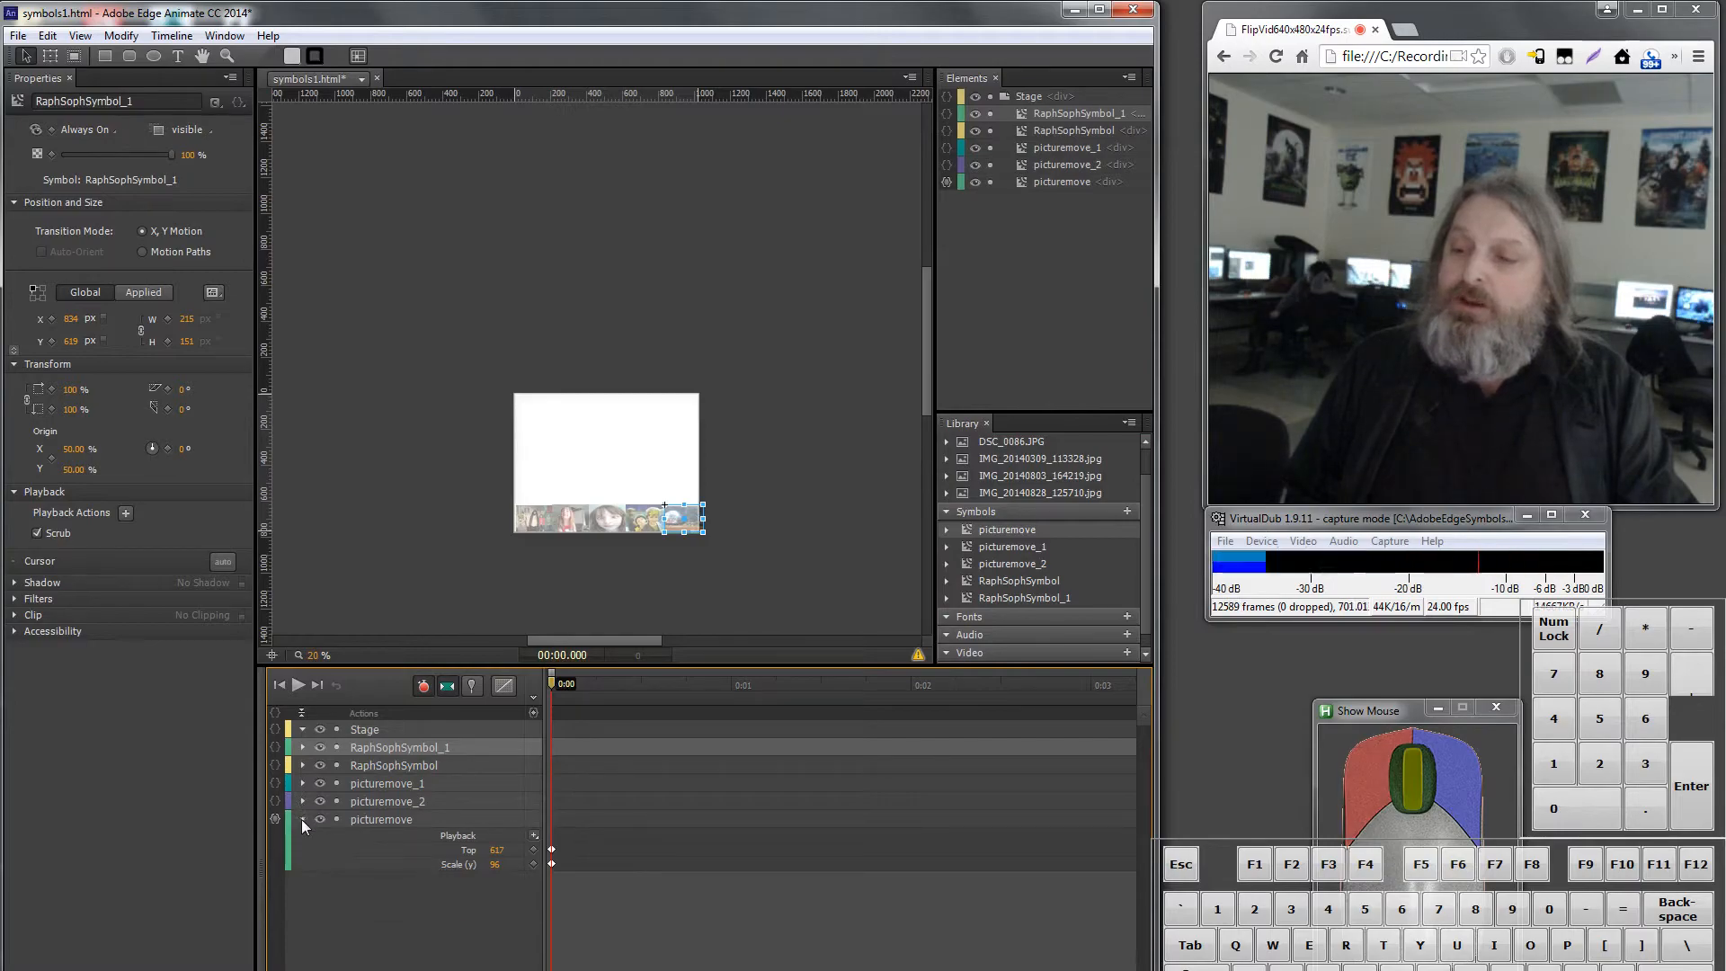
click(302, 819)
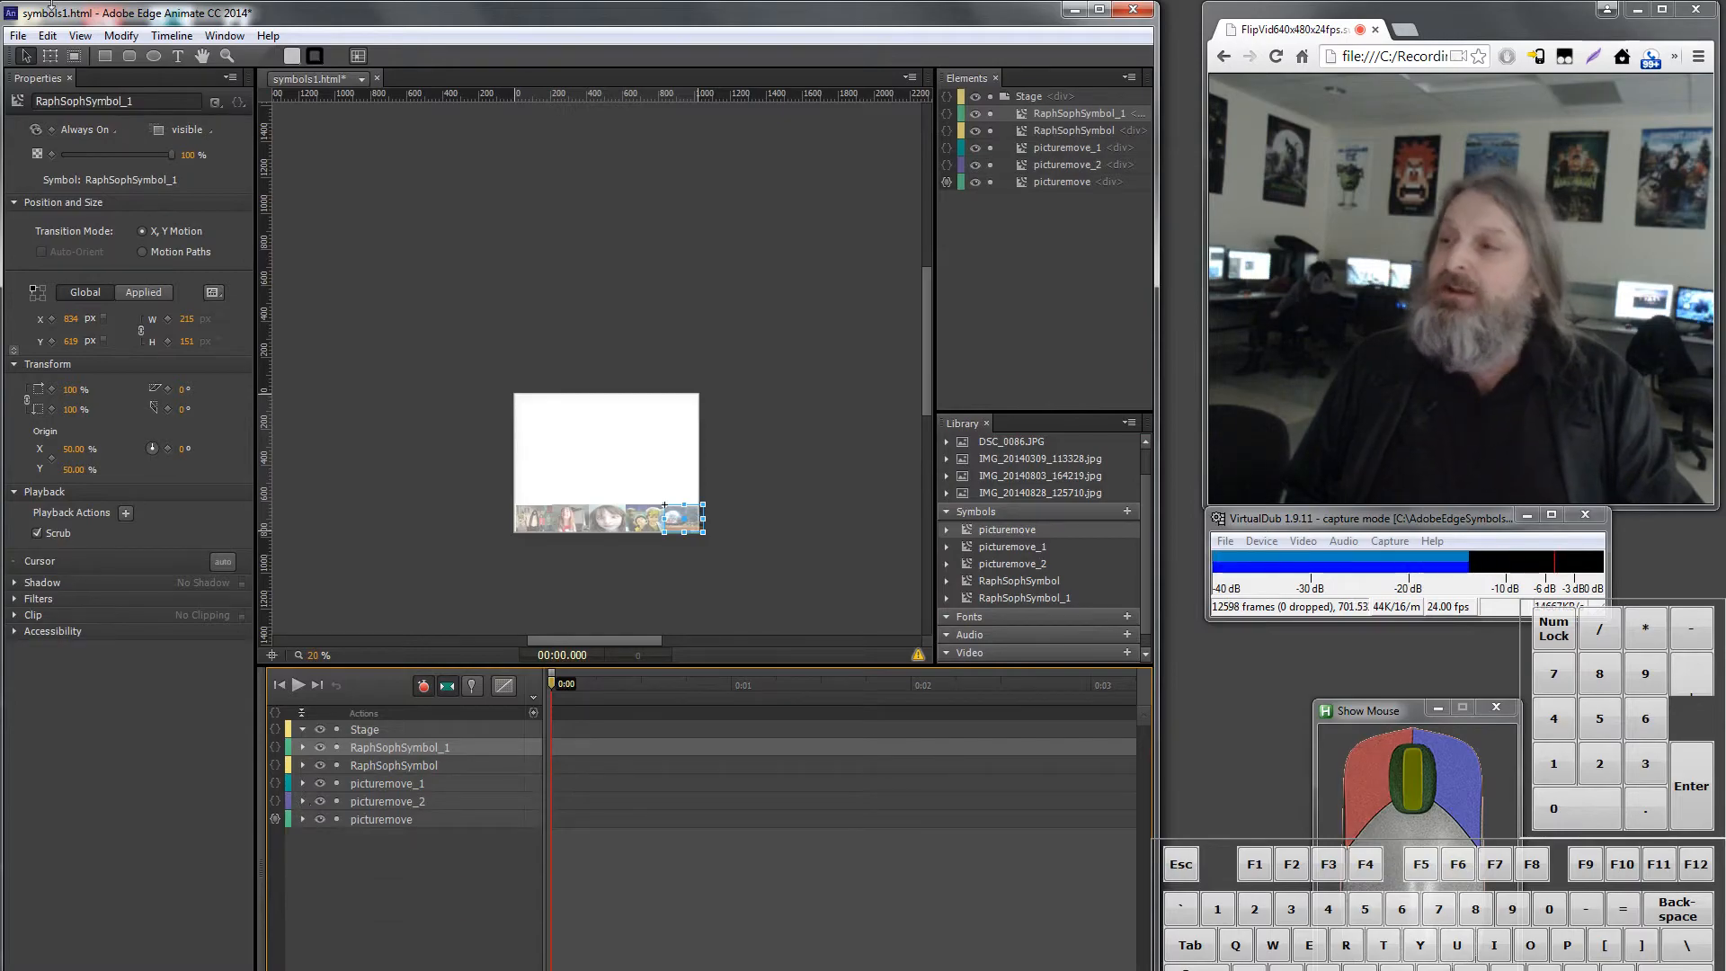
Step: Add a text element reading KID PICS to the upper-left area of the Stage at about X 53, Y 67
click(179, 56)
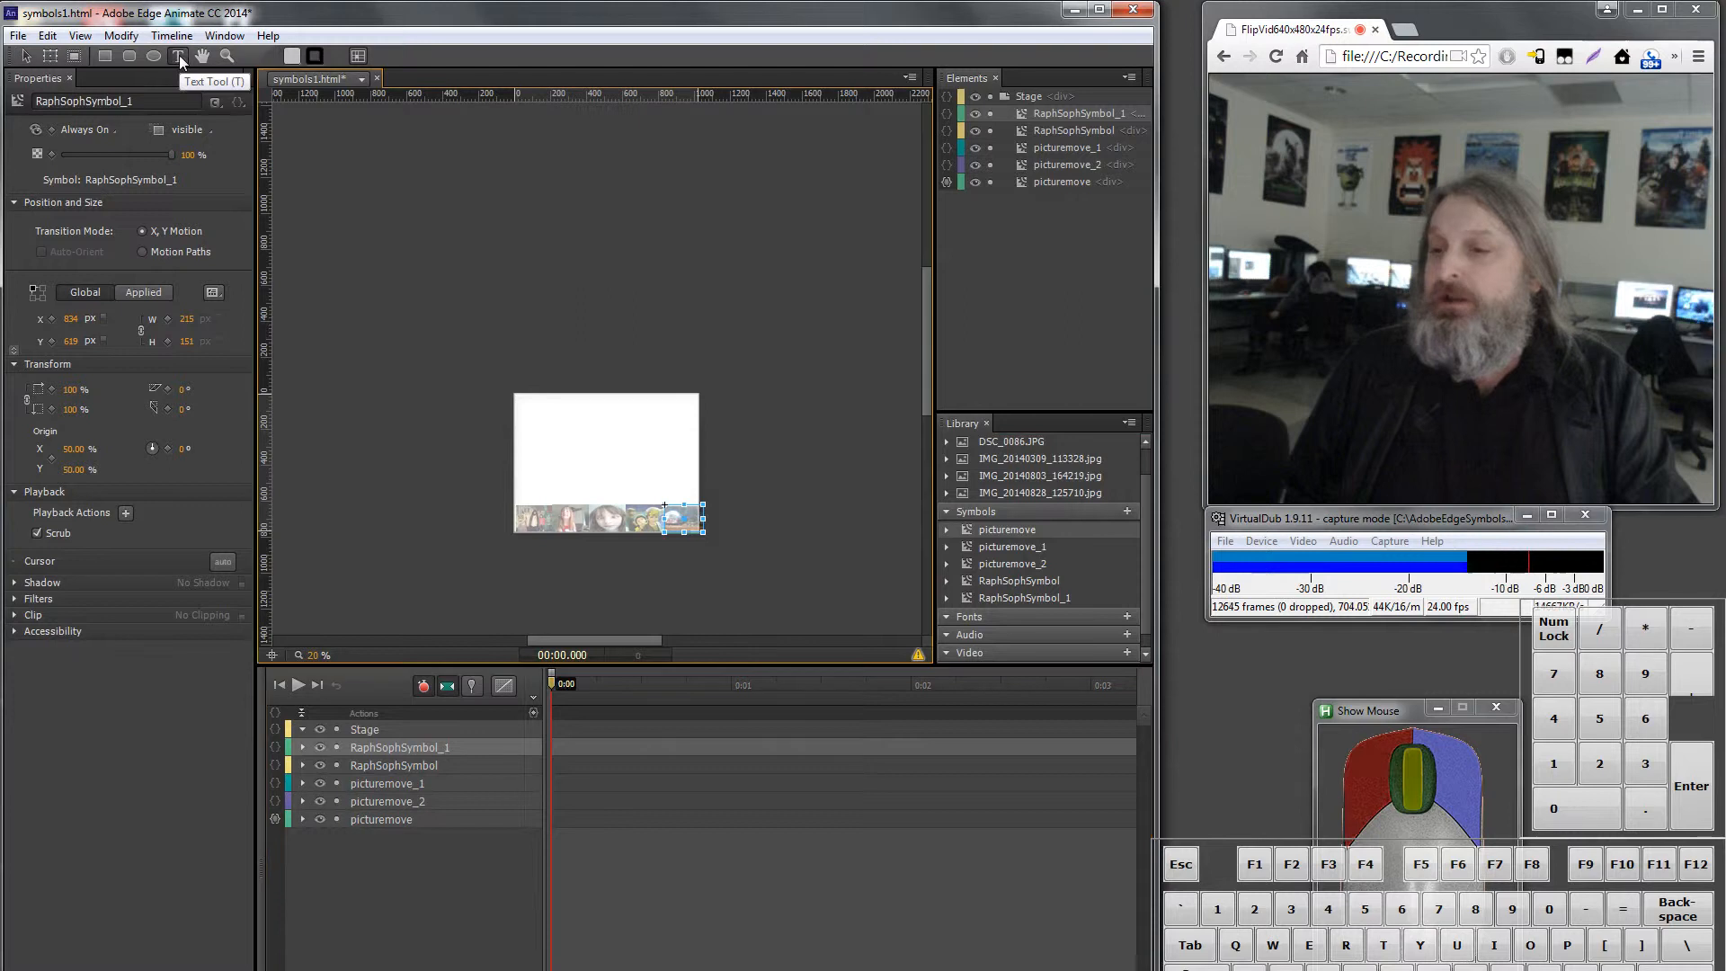
click(523, 405)
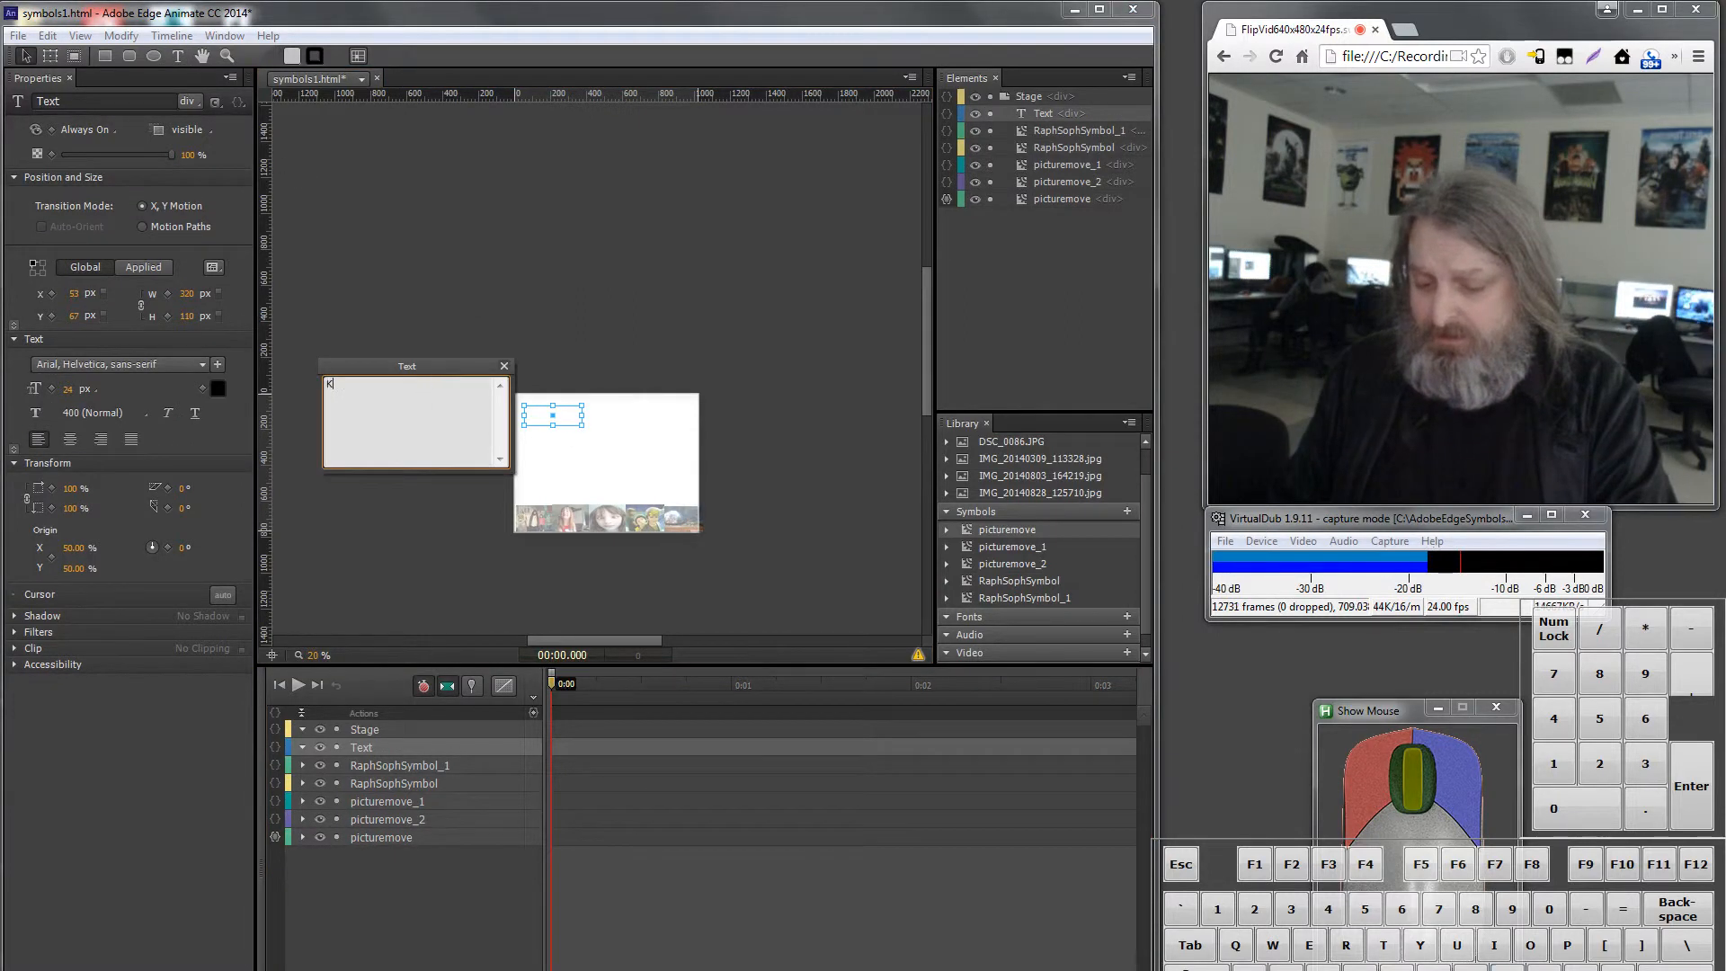
text(KID PICS)
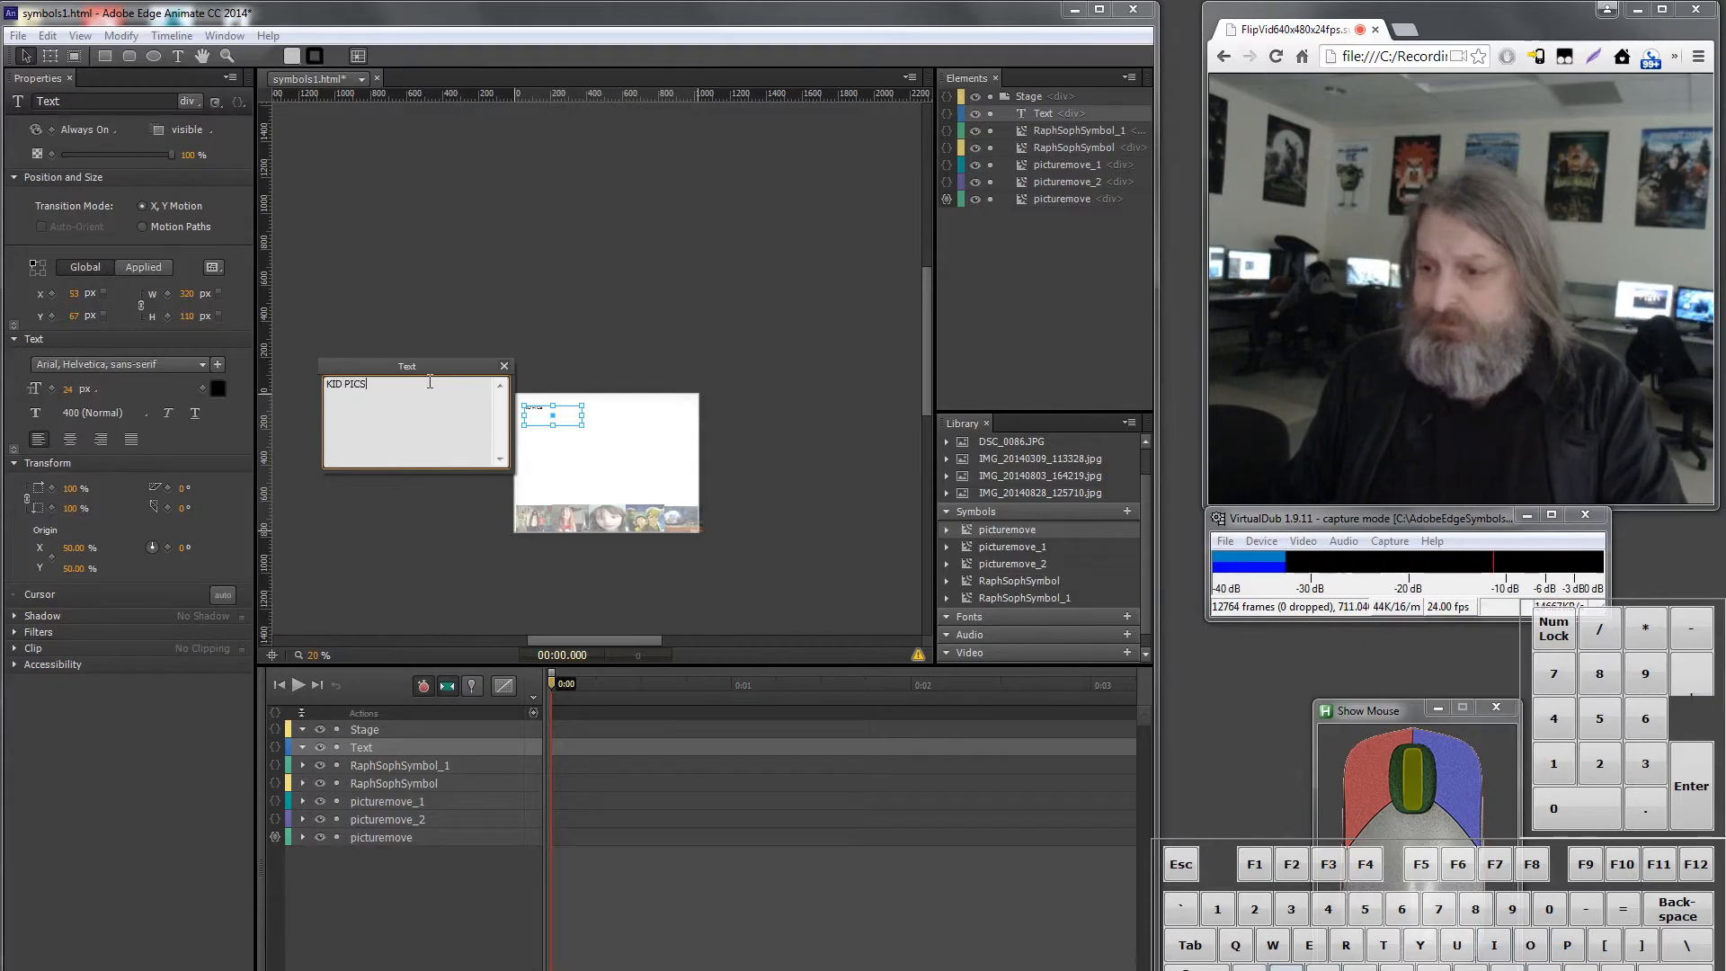
drag(327, 384, 353, 397)
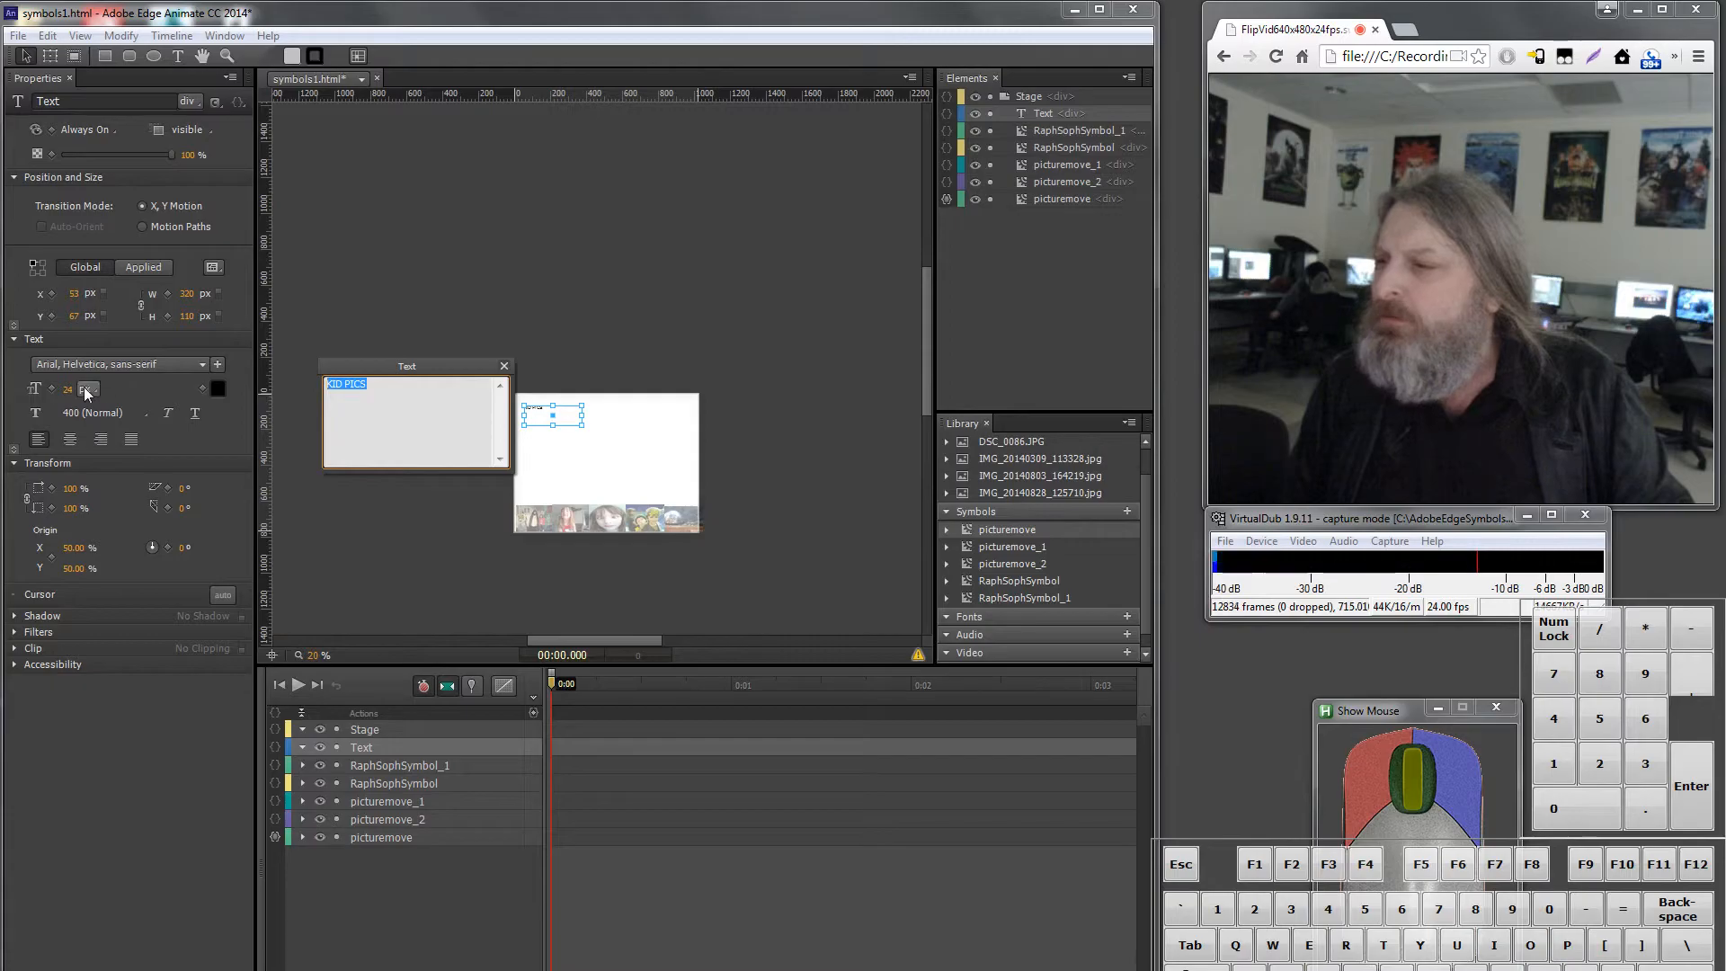
click(581, 426)
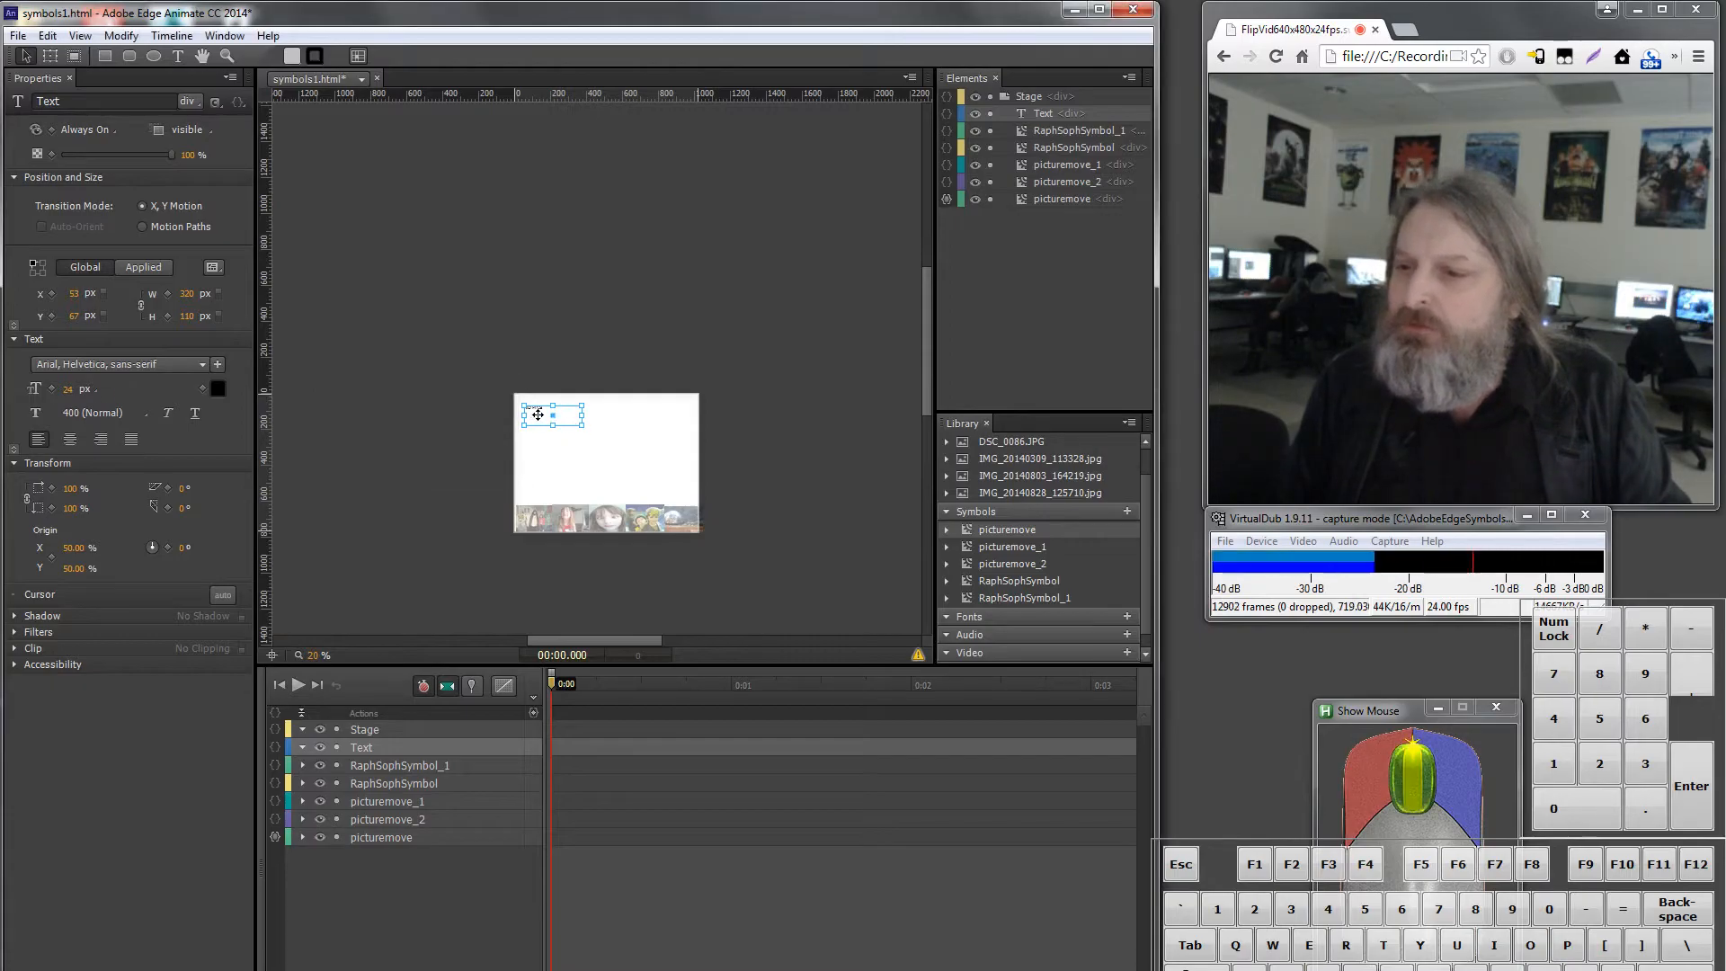
Step: Move the KID PICS text to about X 197, Y 236 and enlarge its font to about 70 px
scroll(537, 415, up, 5)
drag(314, 657, 923, 376)
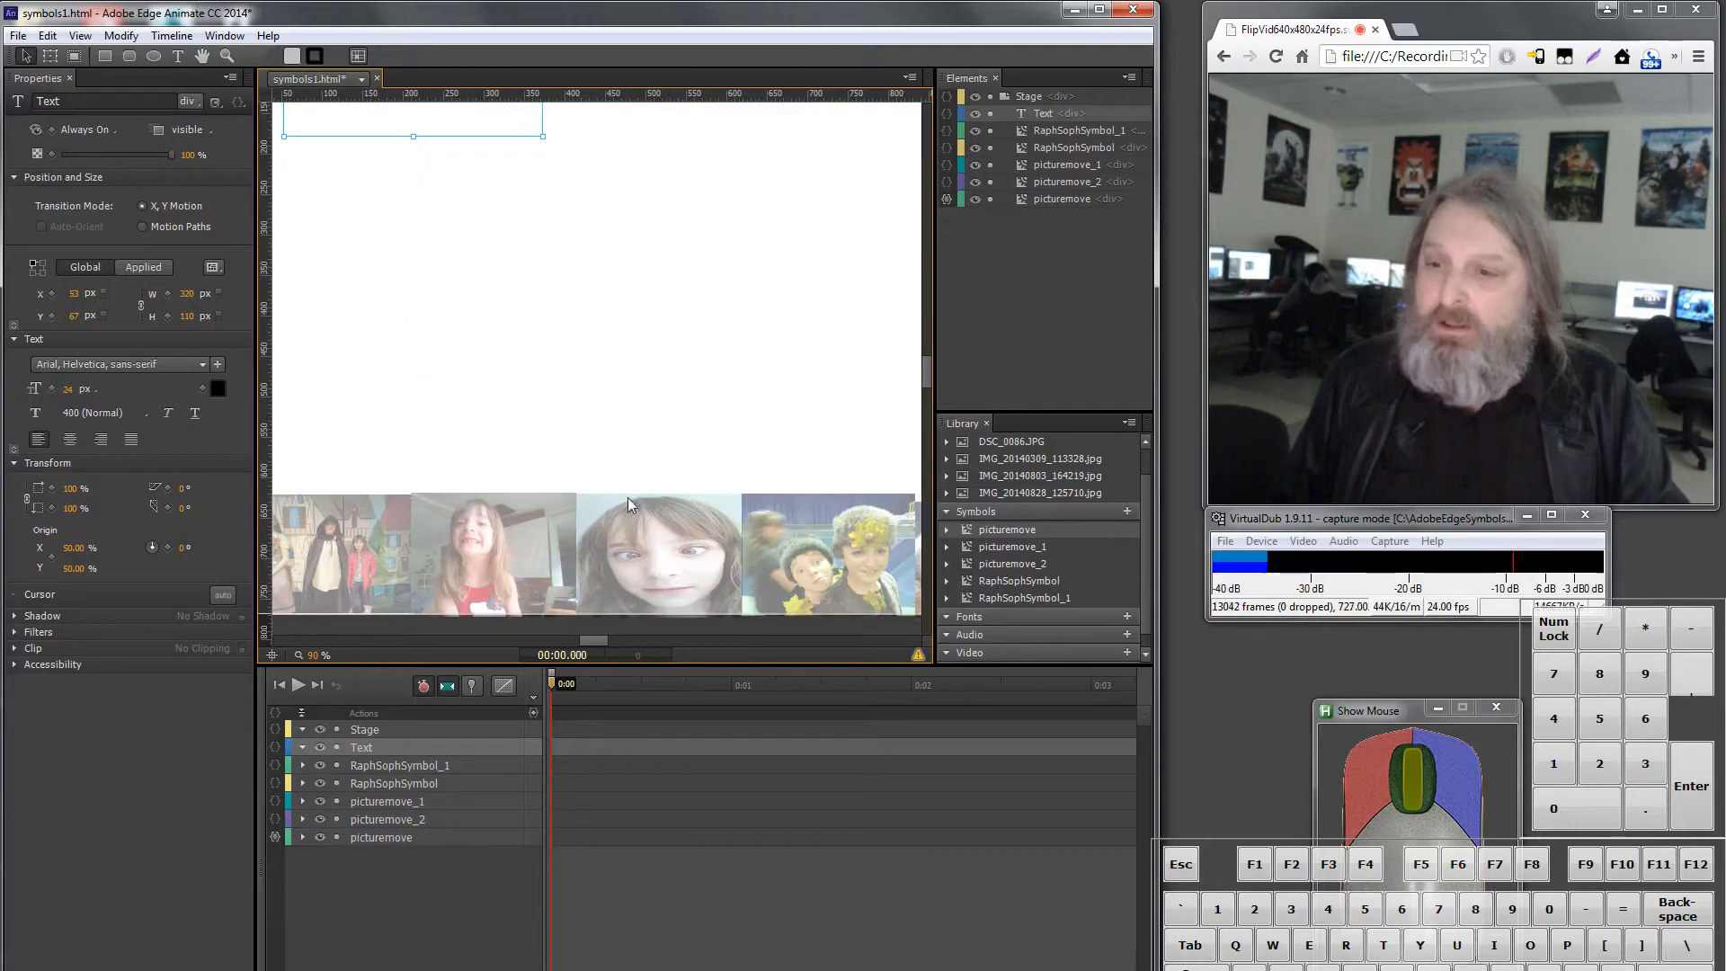
drag(315, 658, 267, 657)
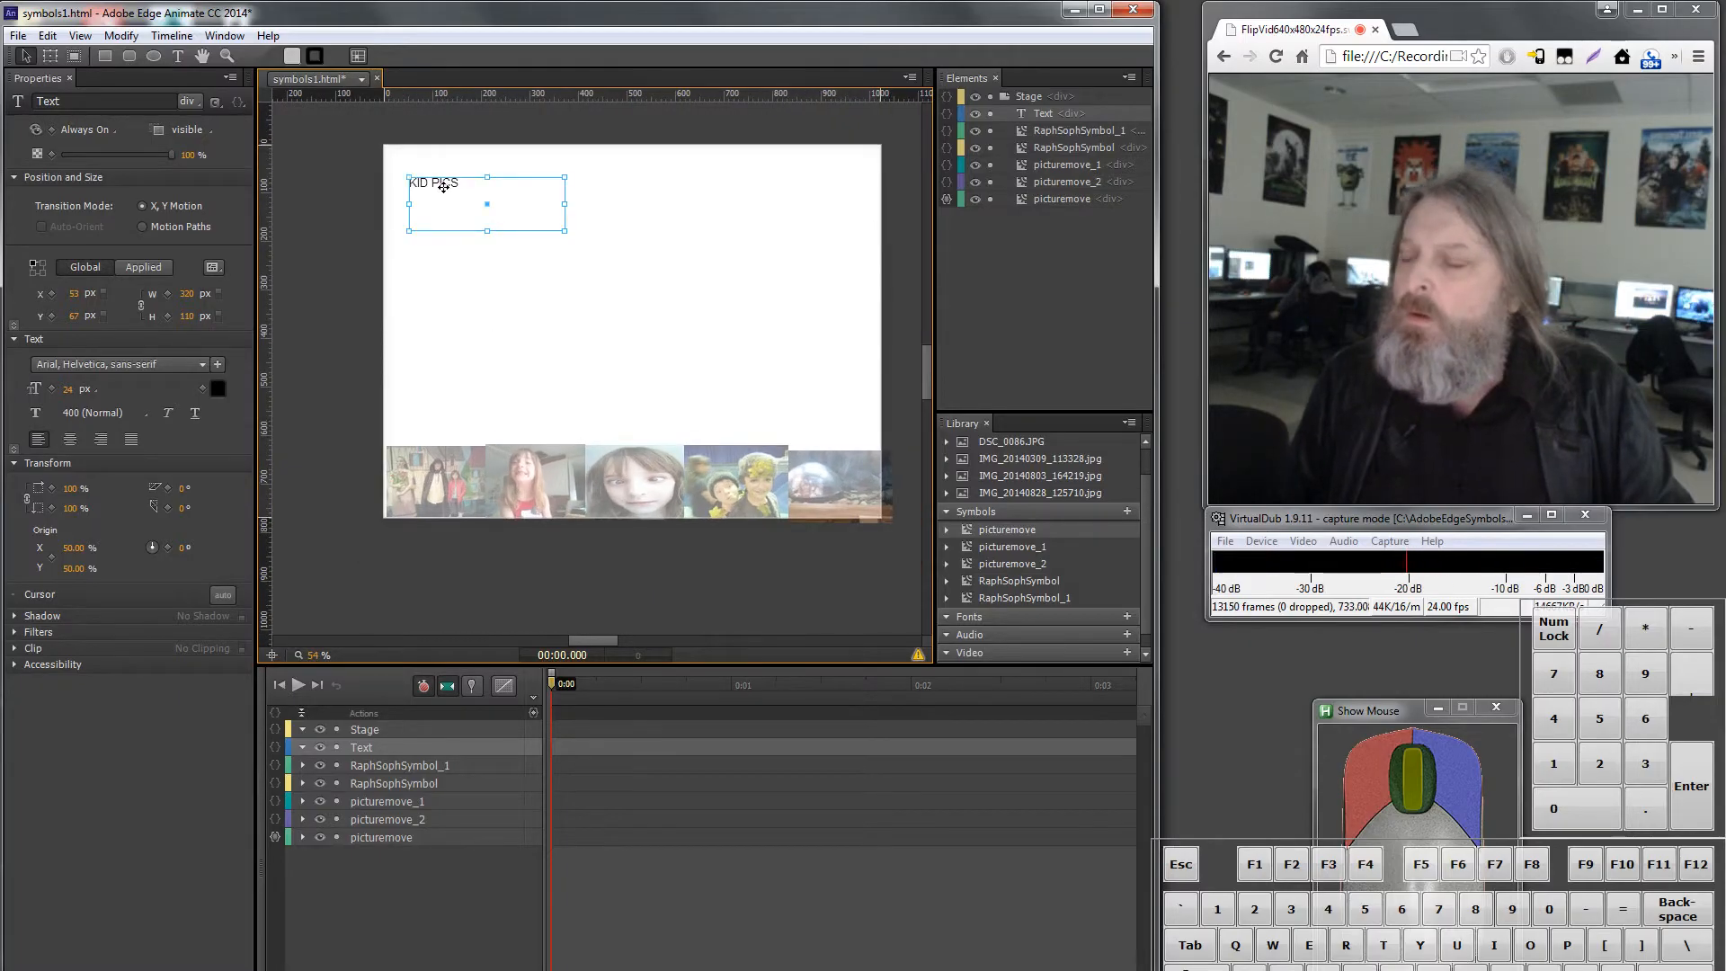
drag(444, 186, 512, 269)
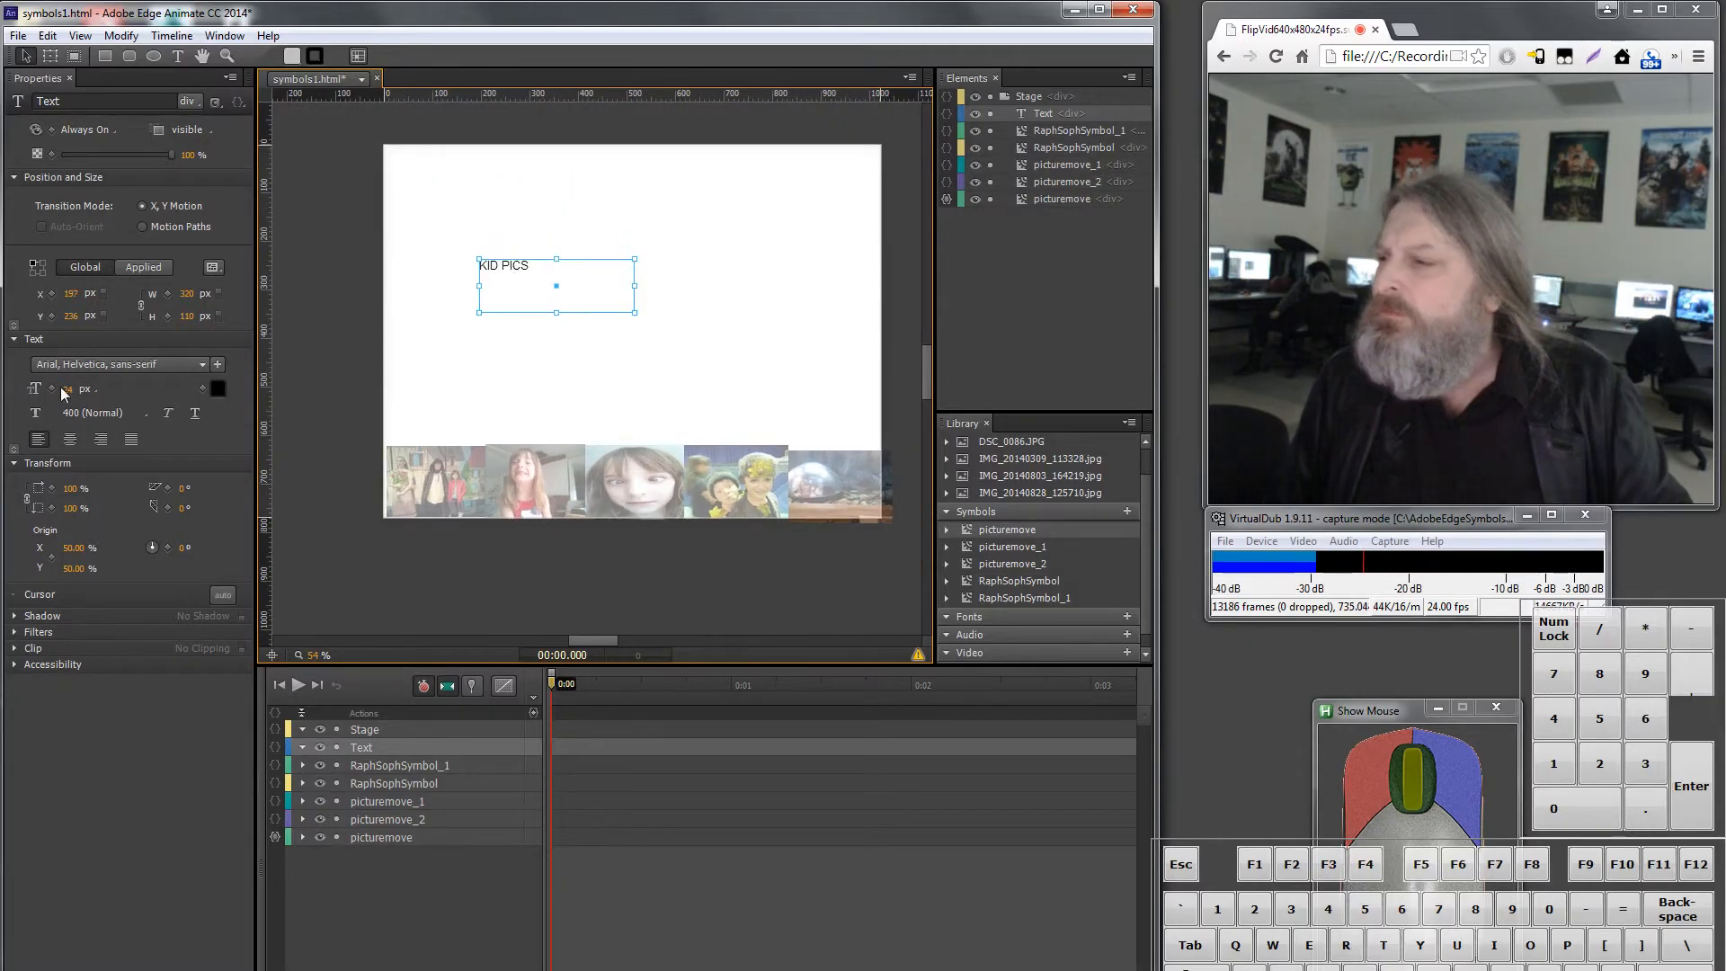
mouse_move(69, 393)
mouse_down()
mouse_move(174, 390)
mouse_move(95, 388)
mouse_up()
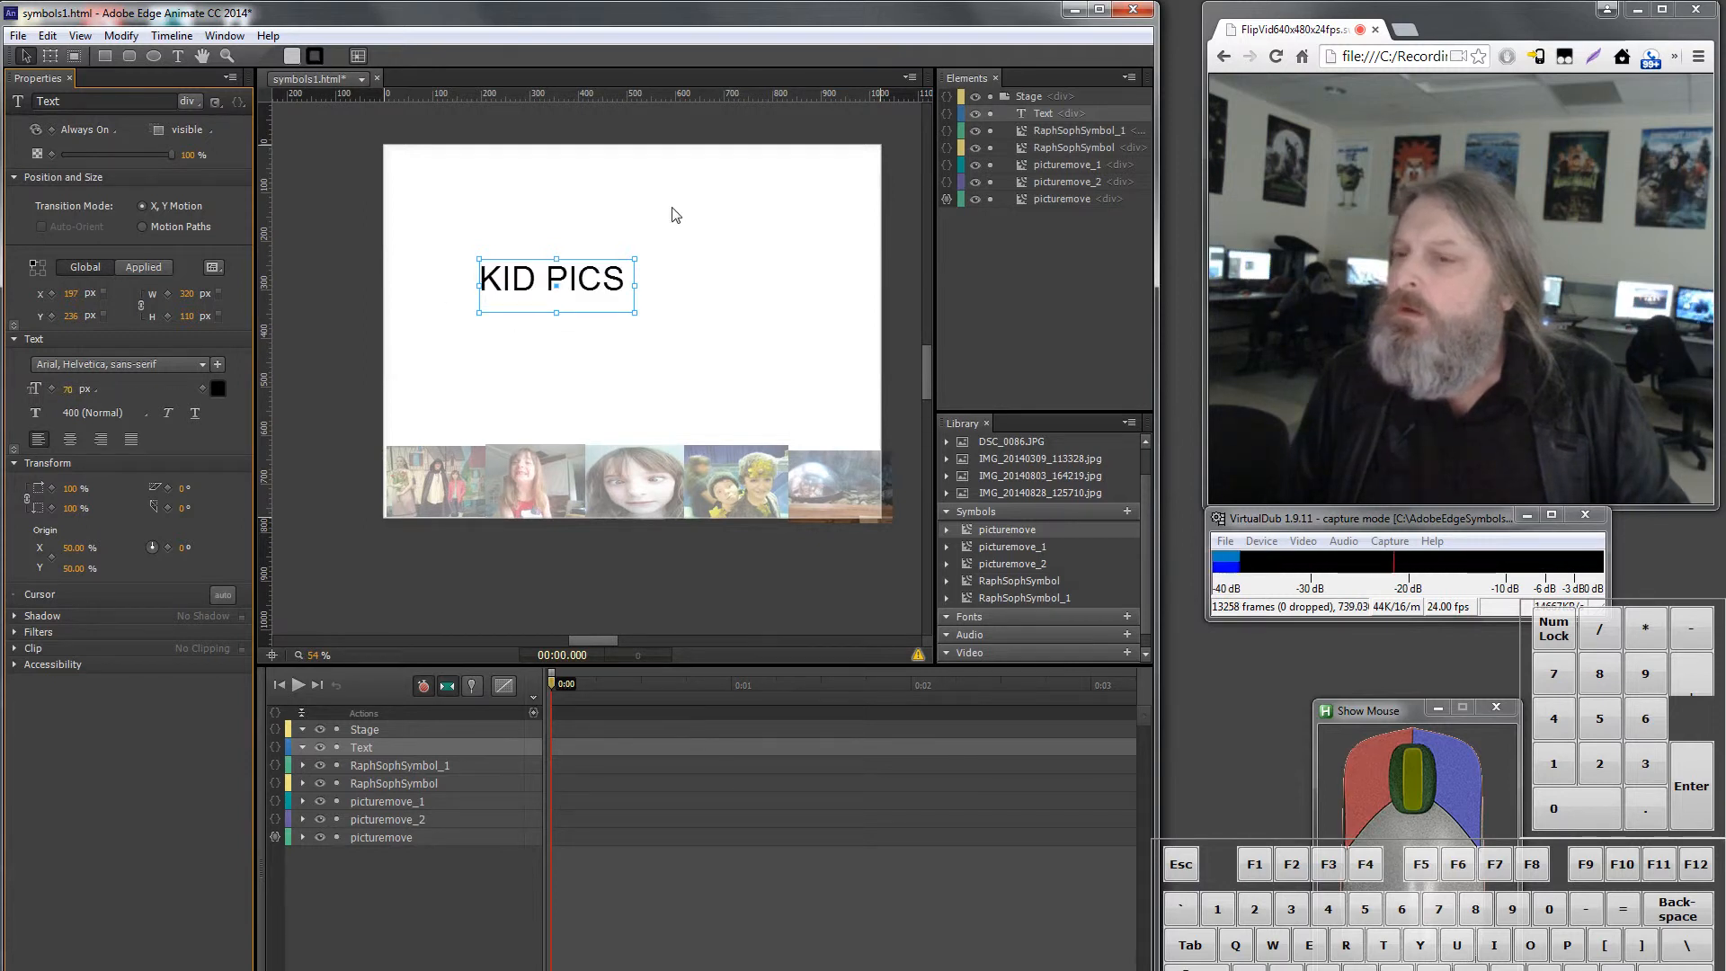
Step: Set the KID PICS font size to 148 px and fit its box to about 752 by 171 px at X 166, Y 234
drag(636, 284, 833, 286)
drag(716, 281, 669, 285)
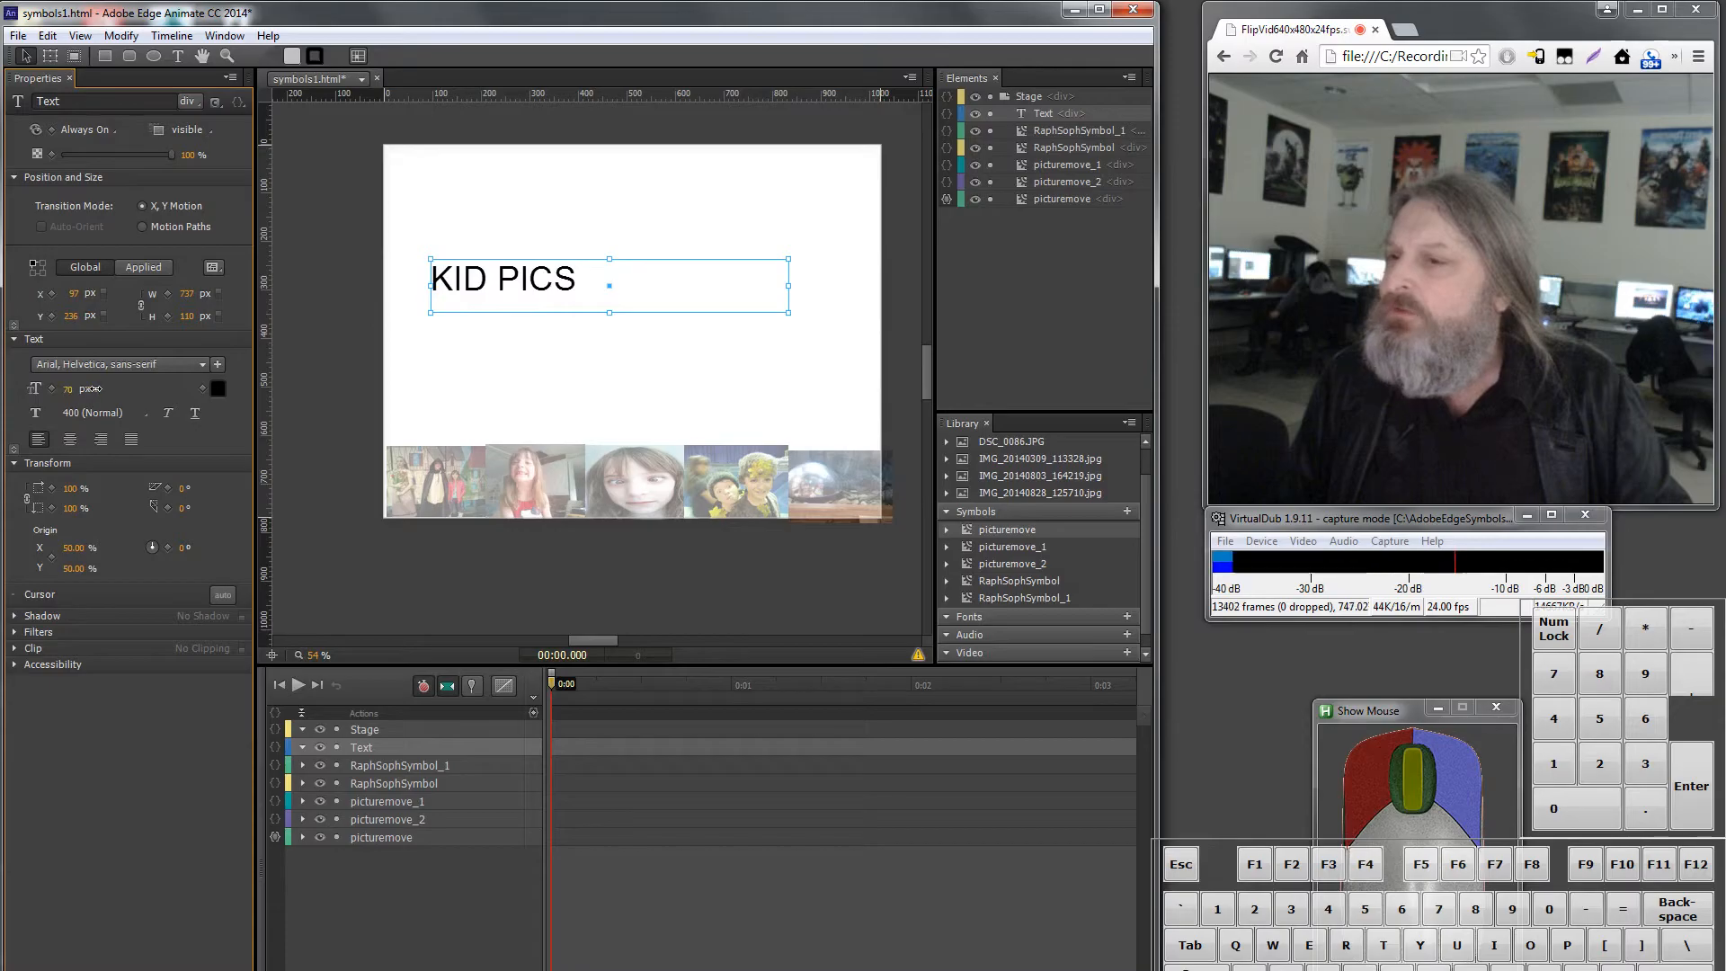
drag(95, 389, 155, 402)
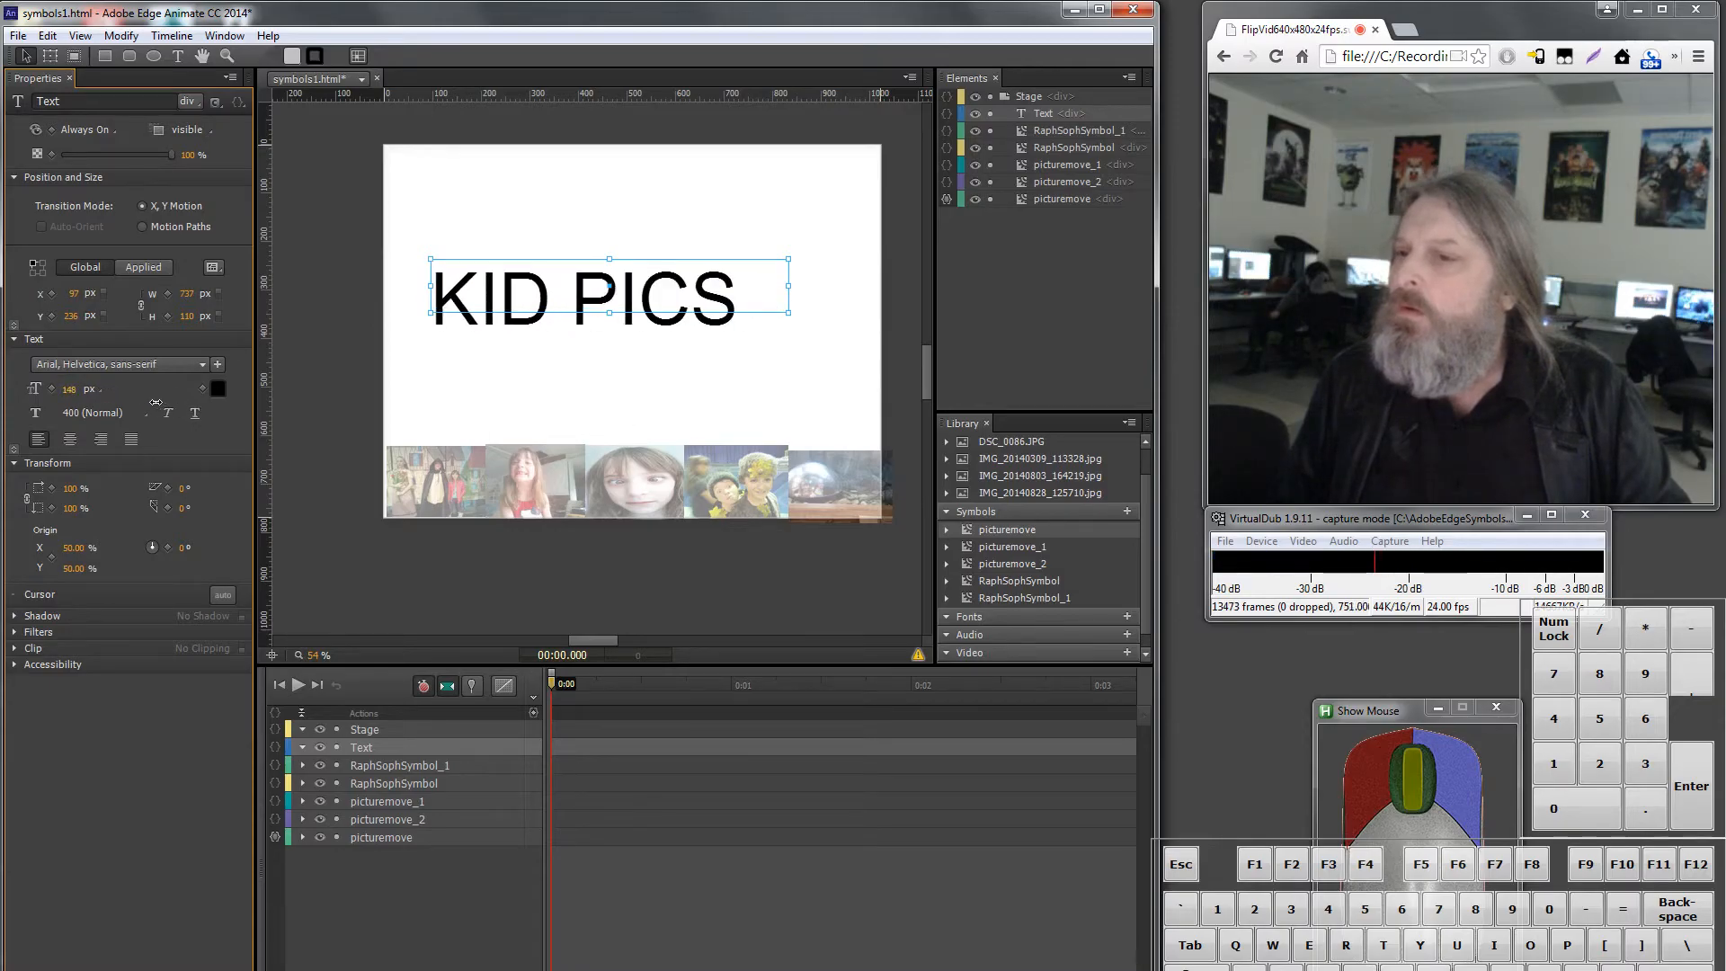
mouse_move(701, 270)
mouse_down()
mouse_move(734, 269)
mouse_move(719, 268)
mouse_up()
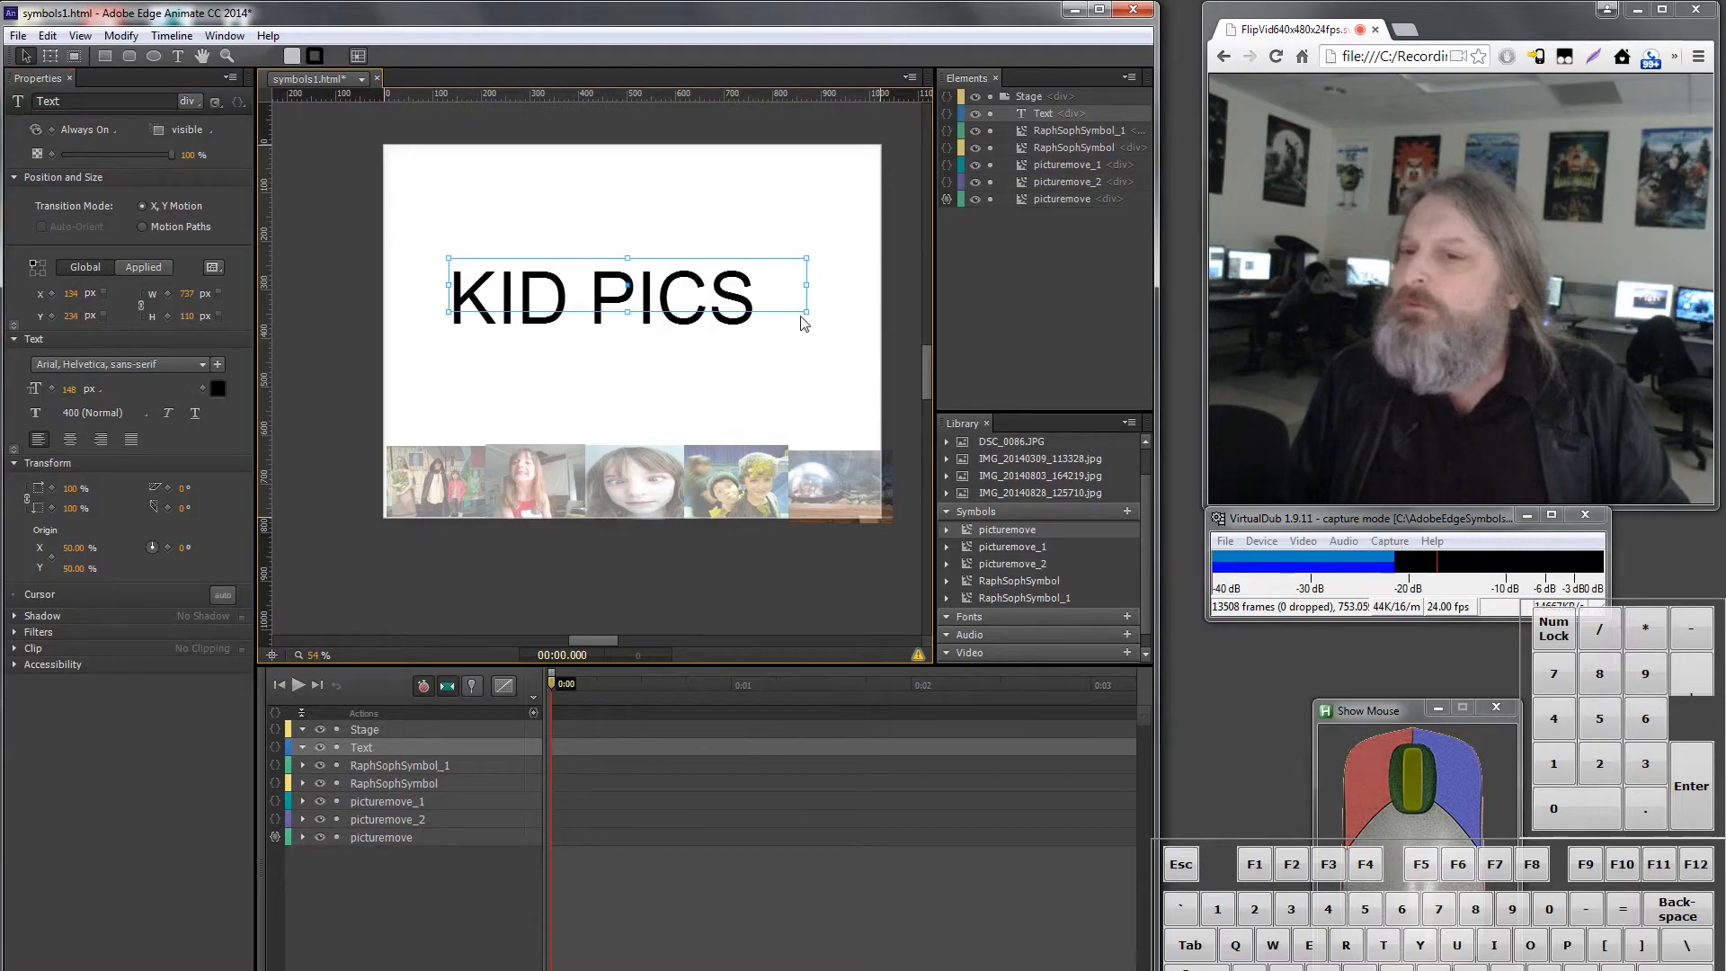
drag(806, 312, 762, 318)
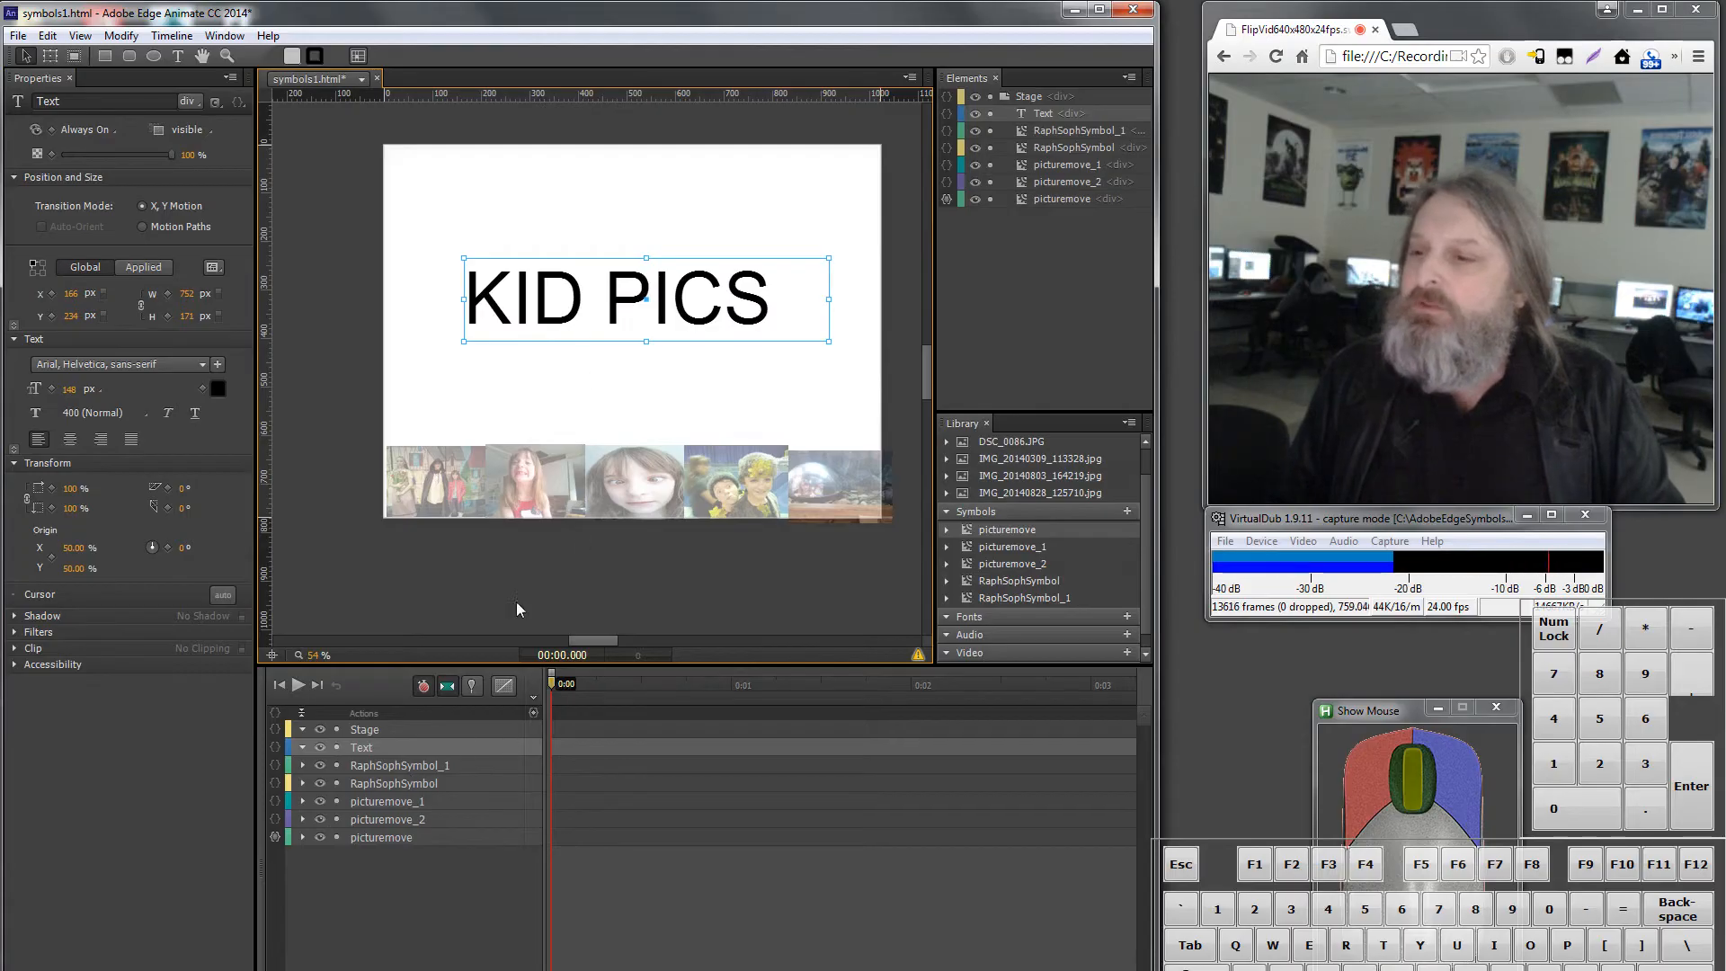
Step: Set the KID PICS text to Motion Paths, move it off-stage to X -752, Y 253, and add a location keyframe at 0:00
click(142, 226)
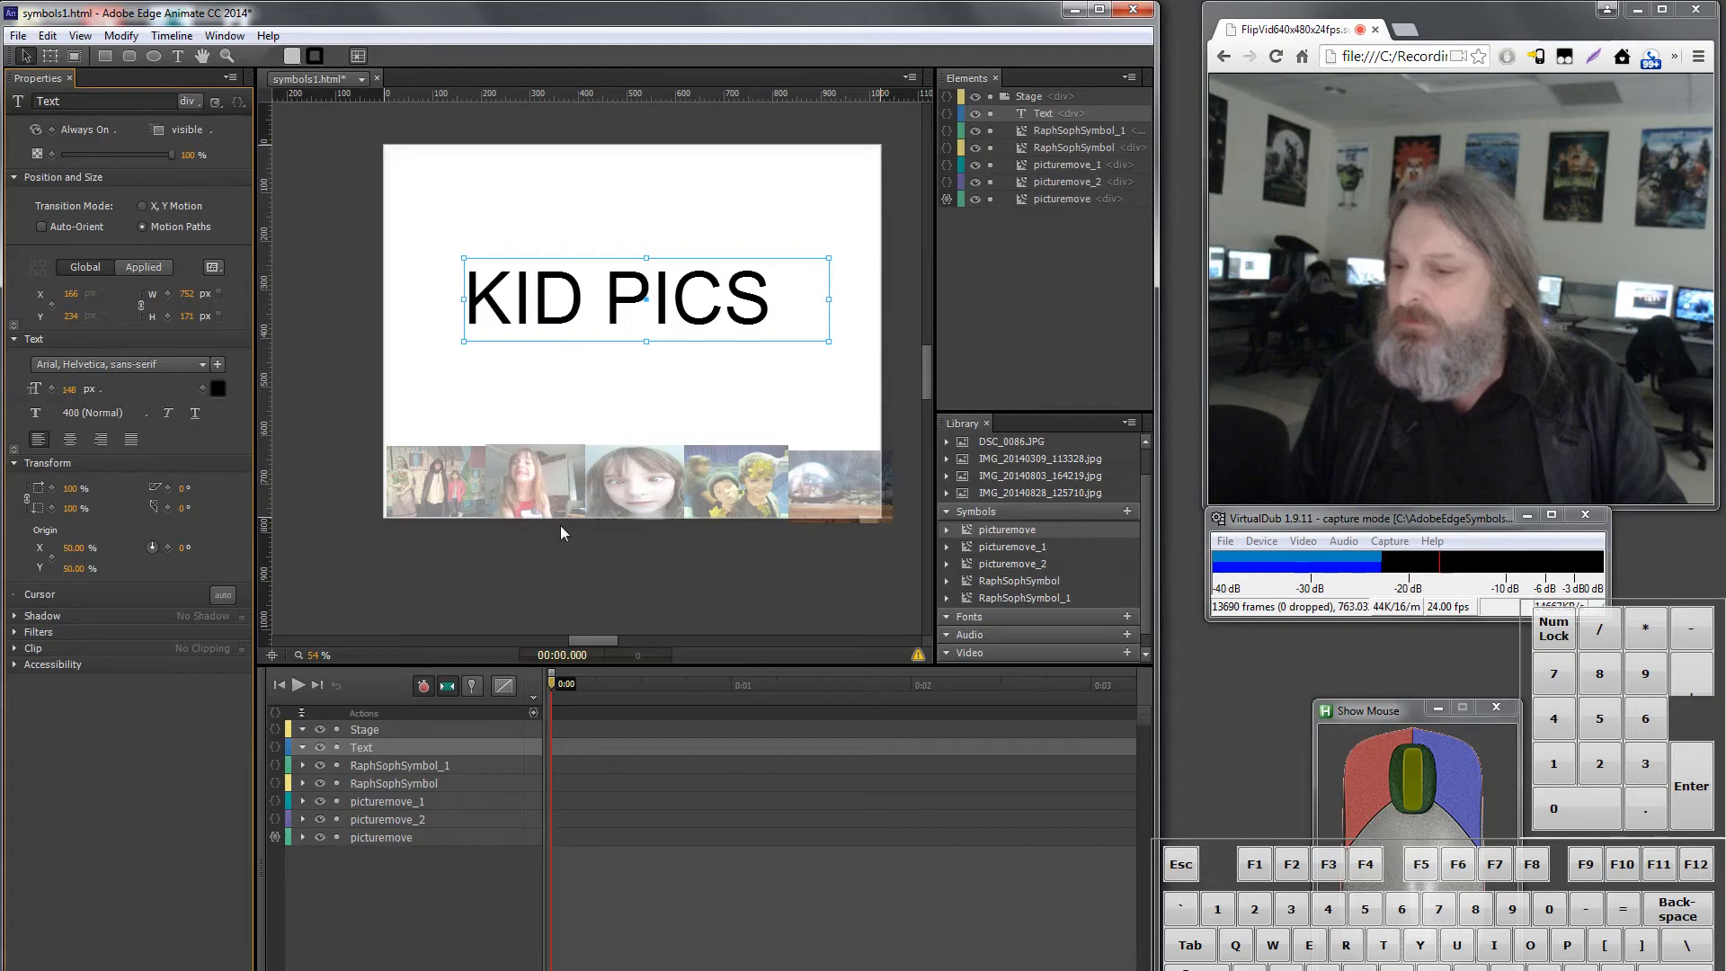
drag(626, 307, 180, 316)
click(579, 691)
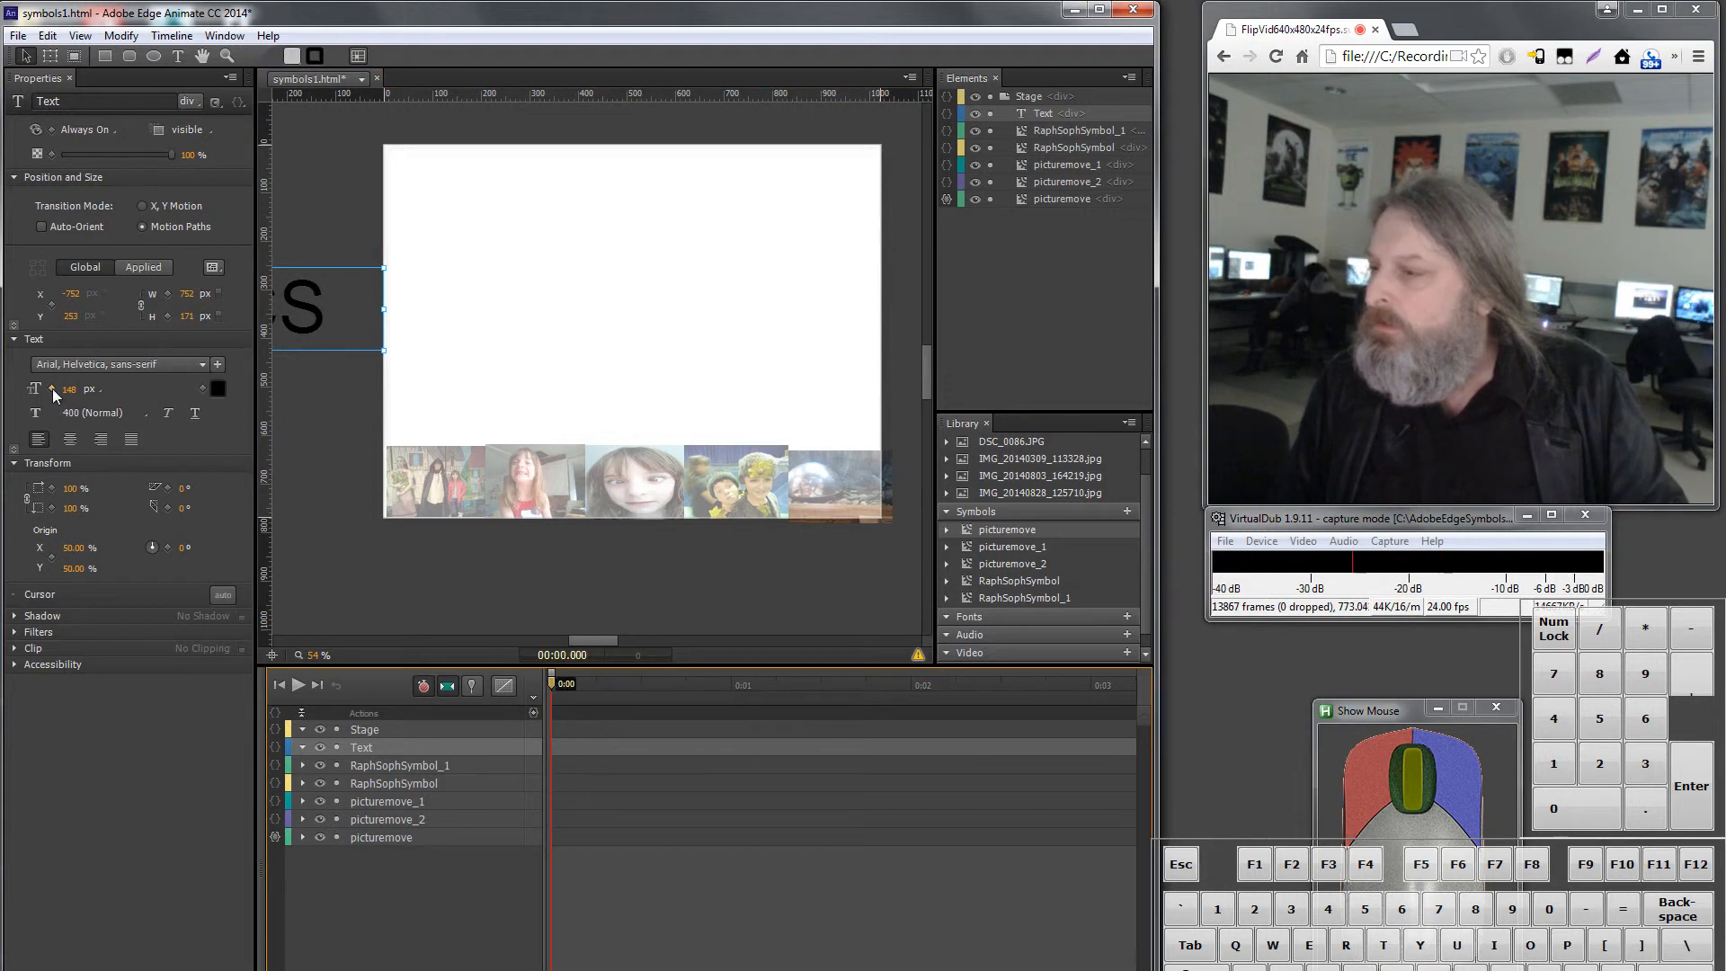
click(53, 305)
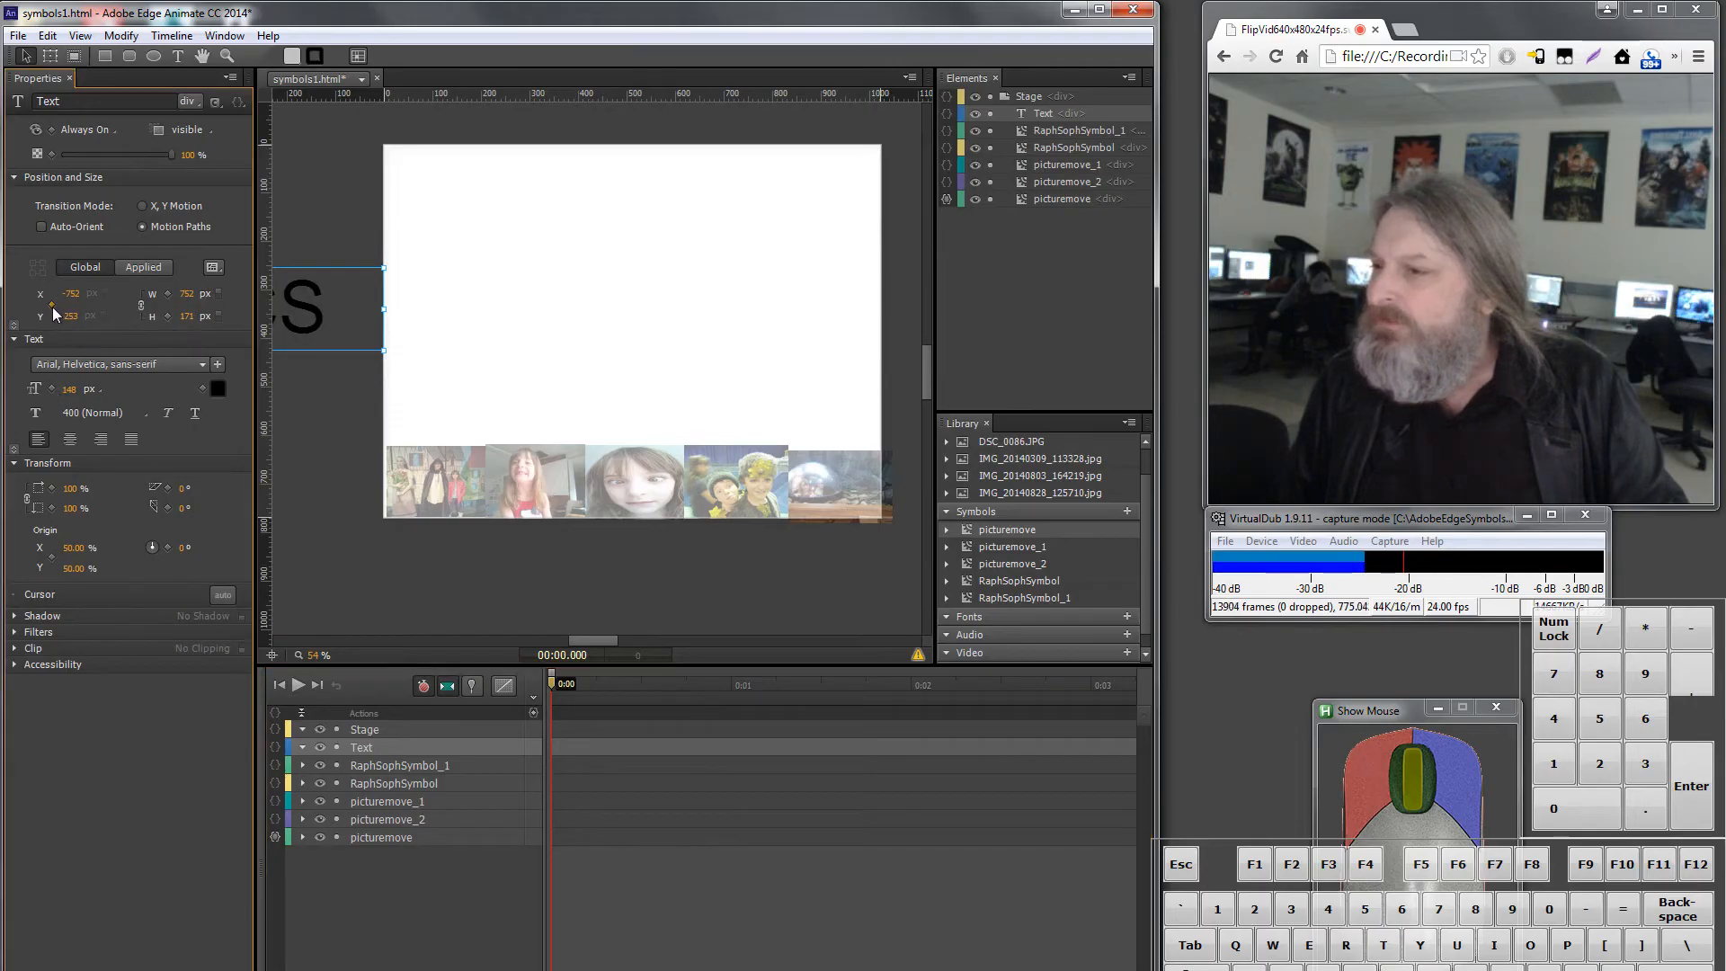
Step: At 0:01.500, move the KID PICS text onto the Stage at about X 102, Y 251 so it slides in
click(555, 688)
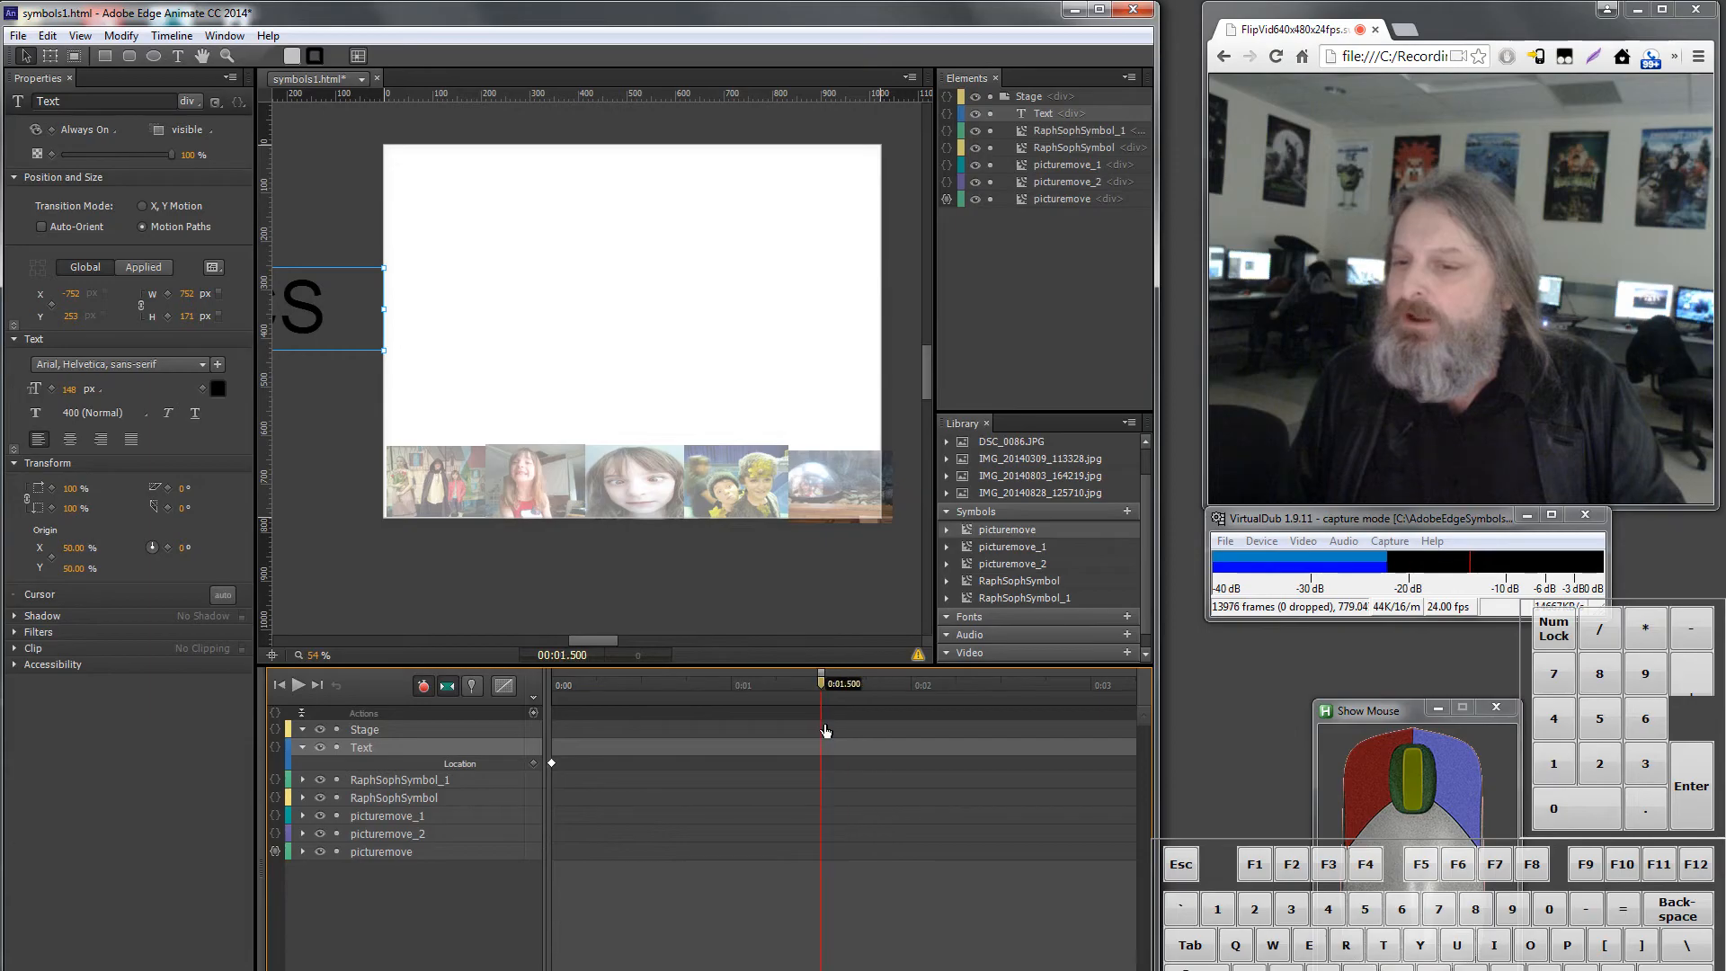
drag(336, 334, 753, 334)
click(818, 689)
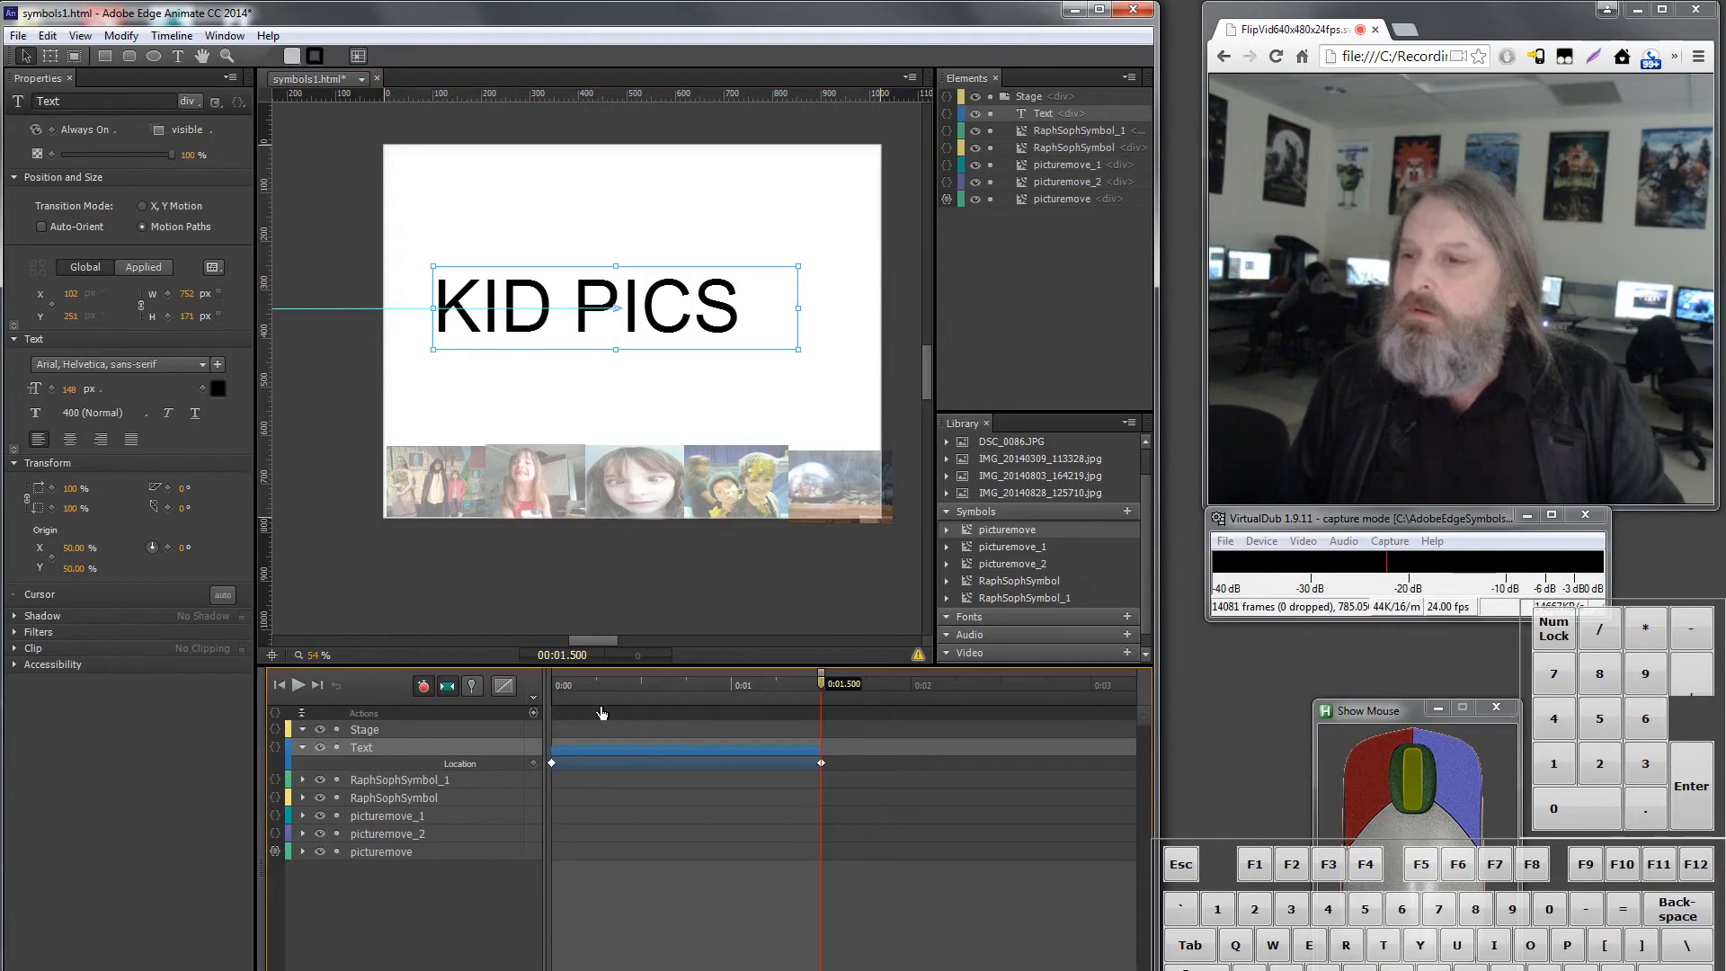
Step: Return the playhead to 0:00 and move the Text element below picturemove in the stacking order
drag(603, 713, 545, 687)
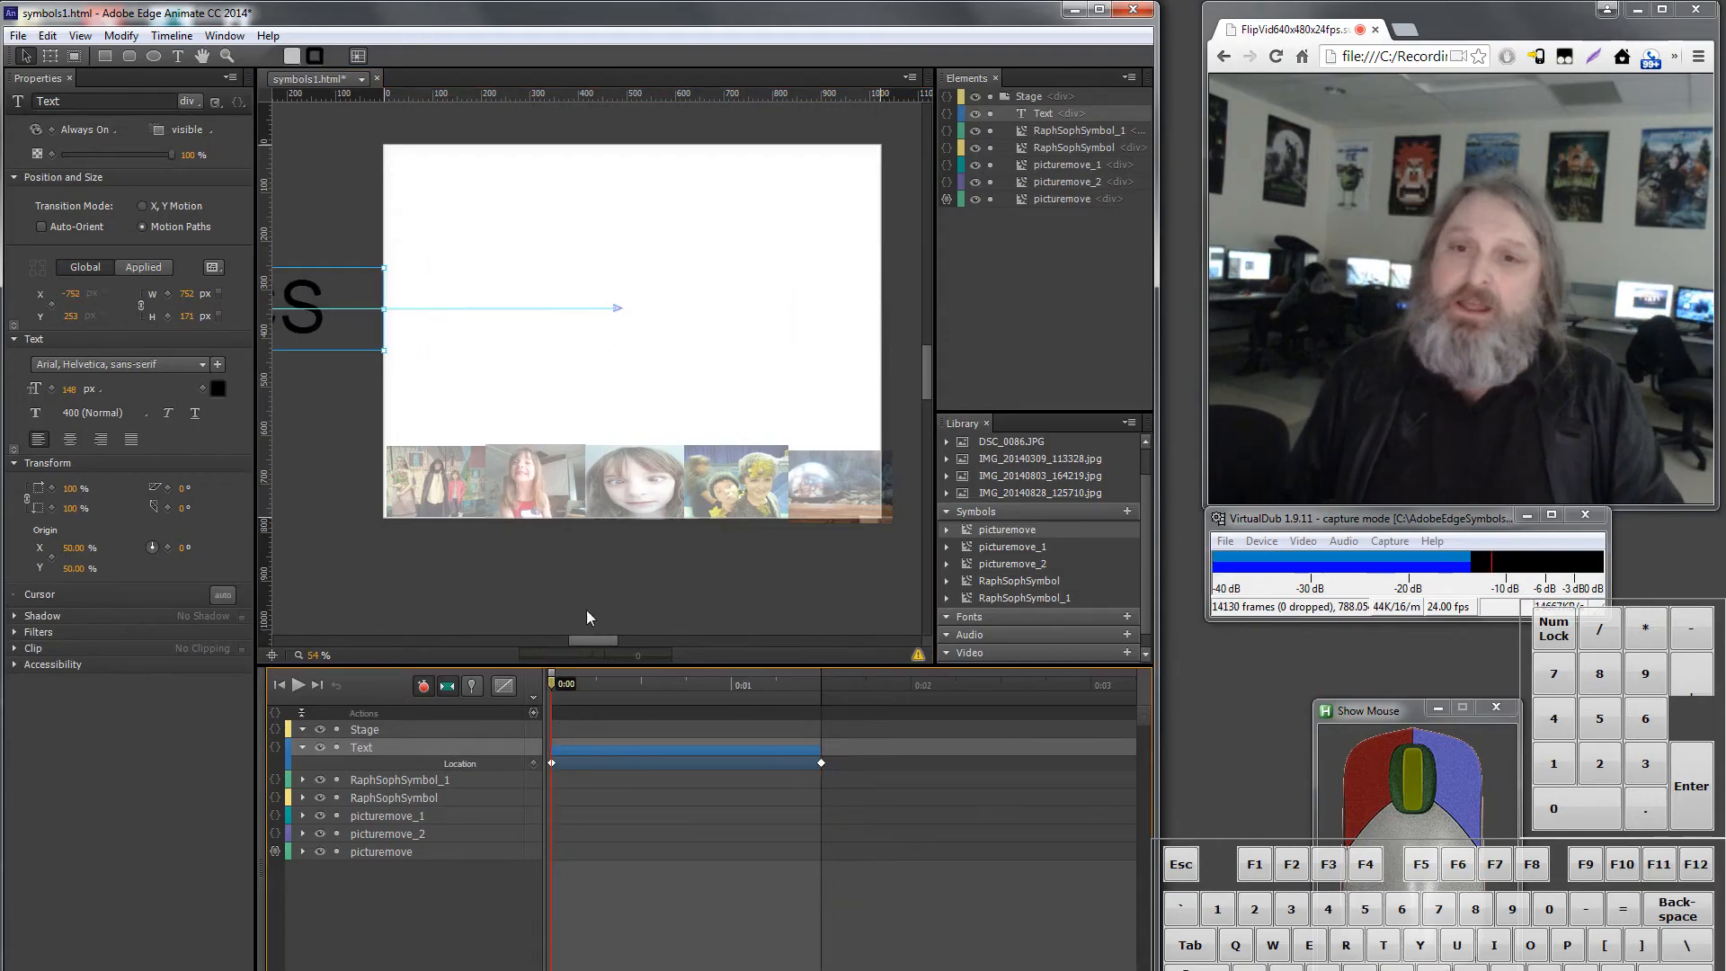
click(1043, 111)
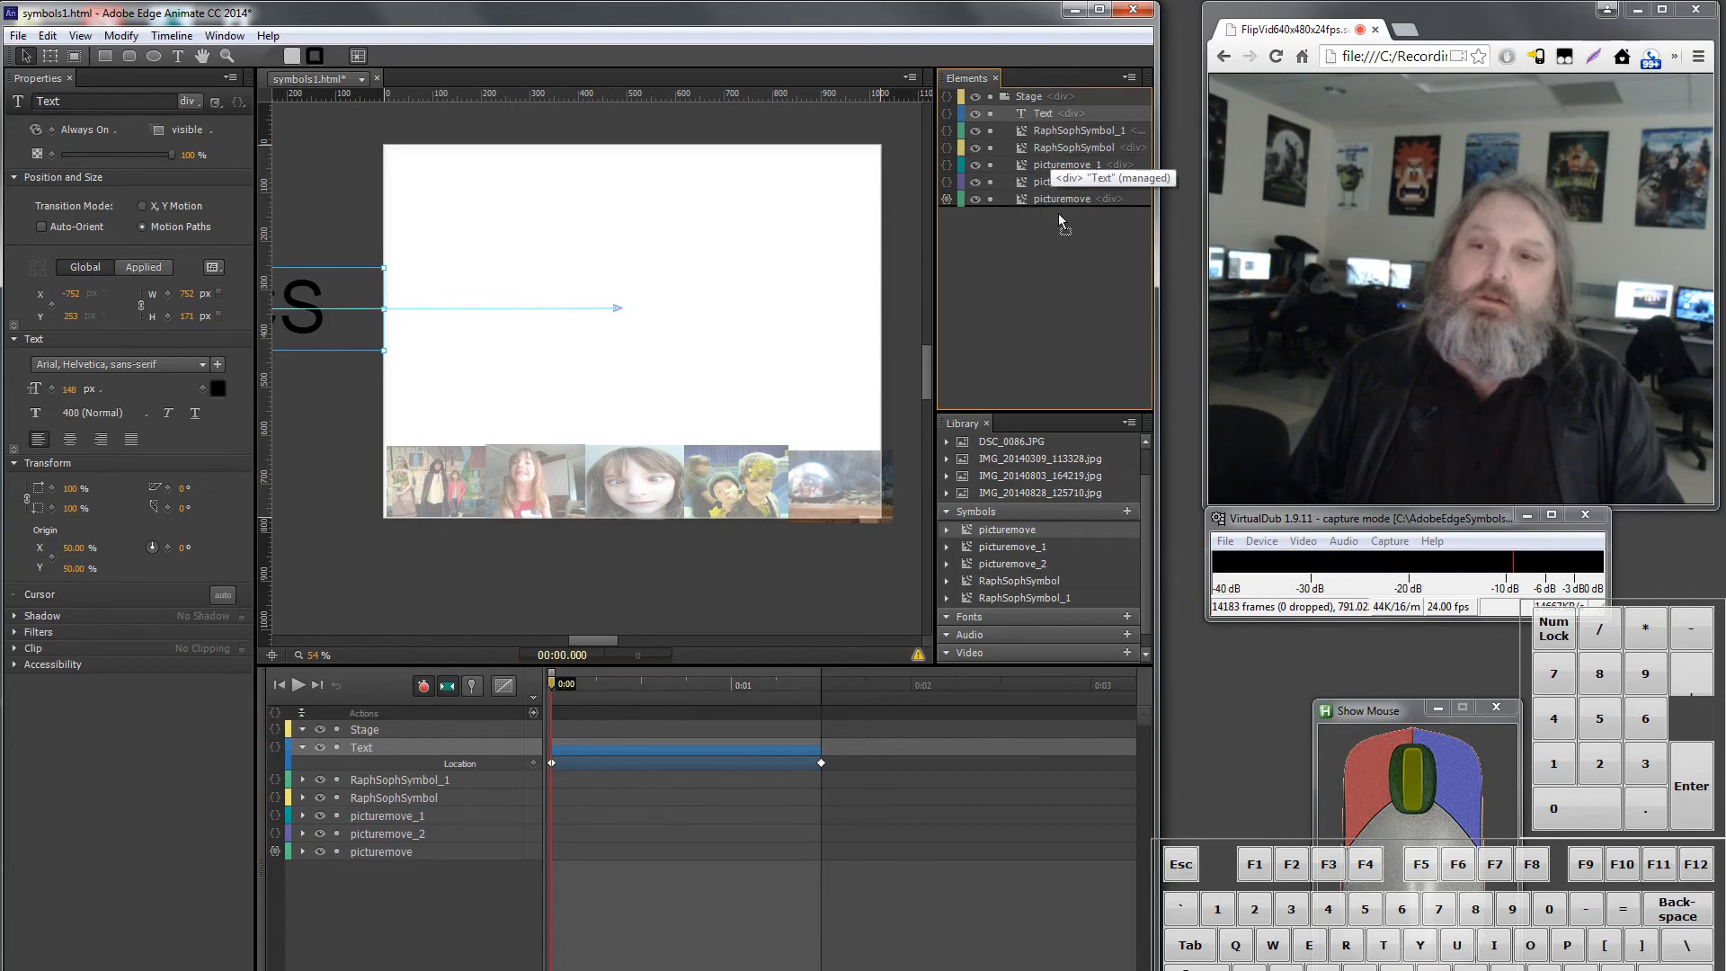
drag(1059, 213, 1059, 213)
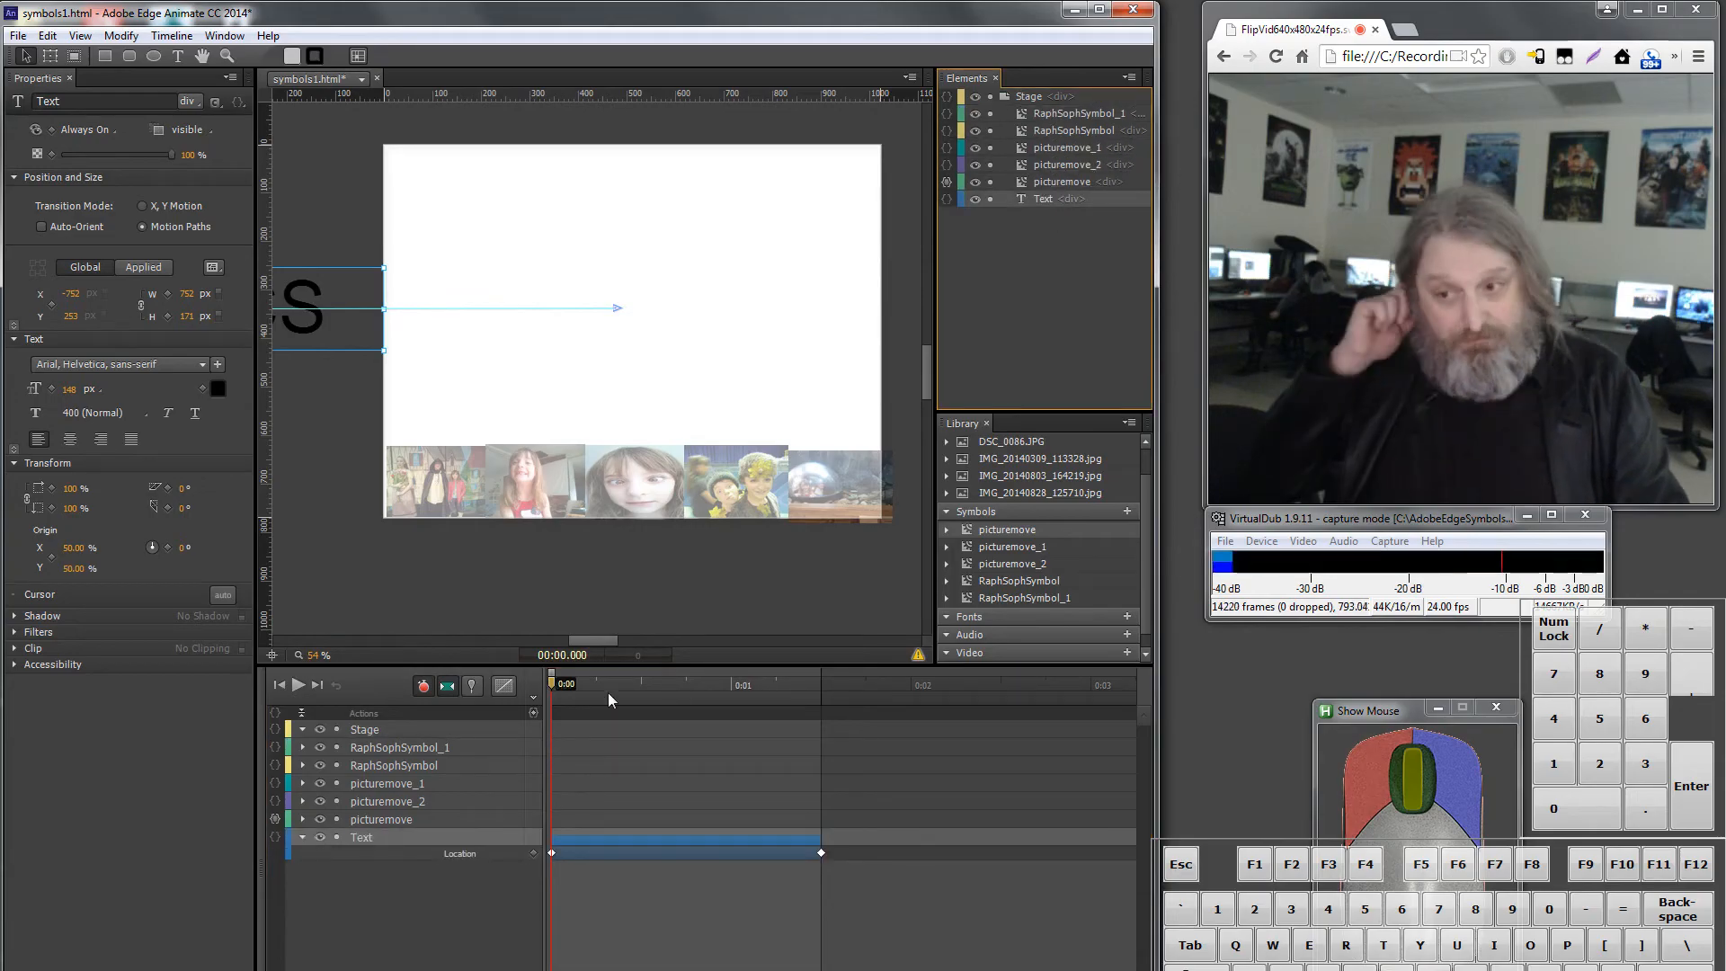
Step: Preview the page in the browser, enlarge the fifth and first thumbnails over the KID PICS title, and close the preview
click(20, 36)
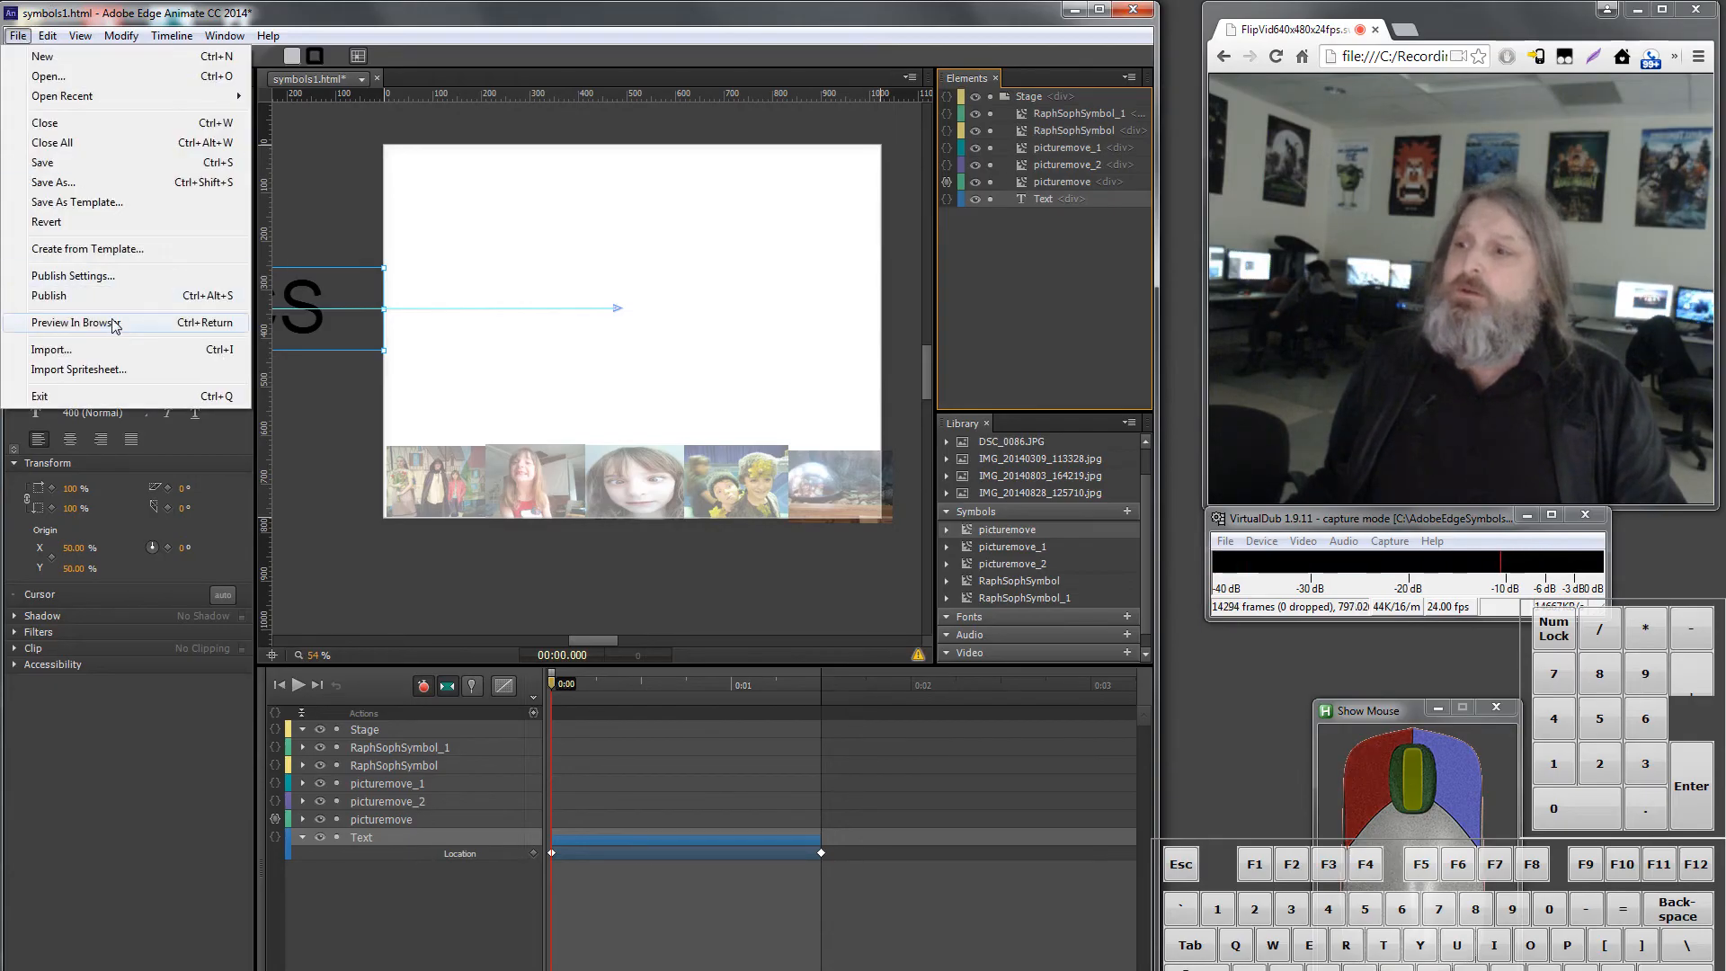
click(81, 323)
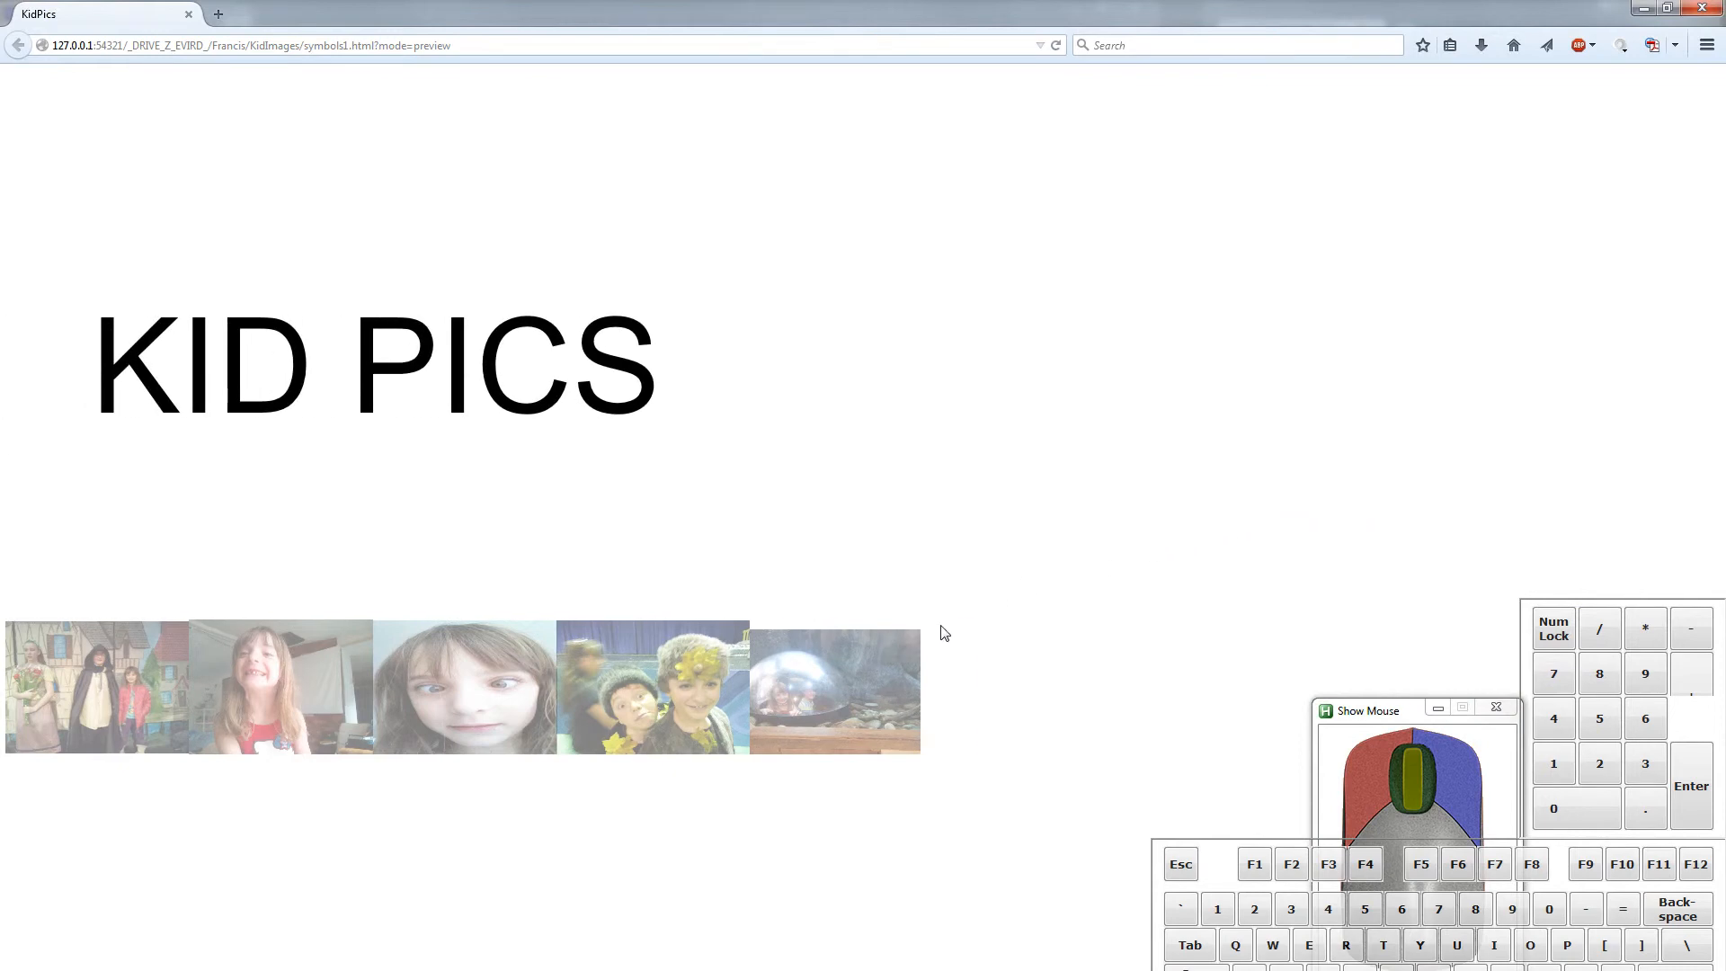
click(849, 681)
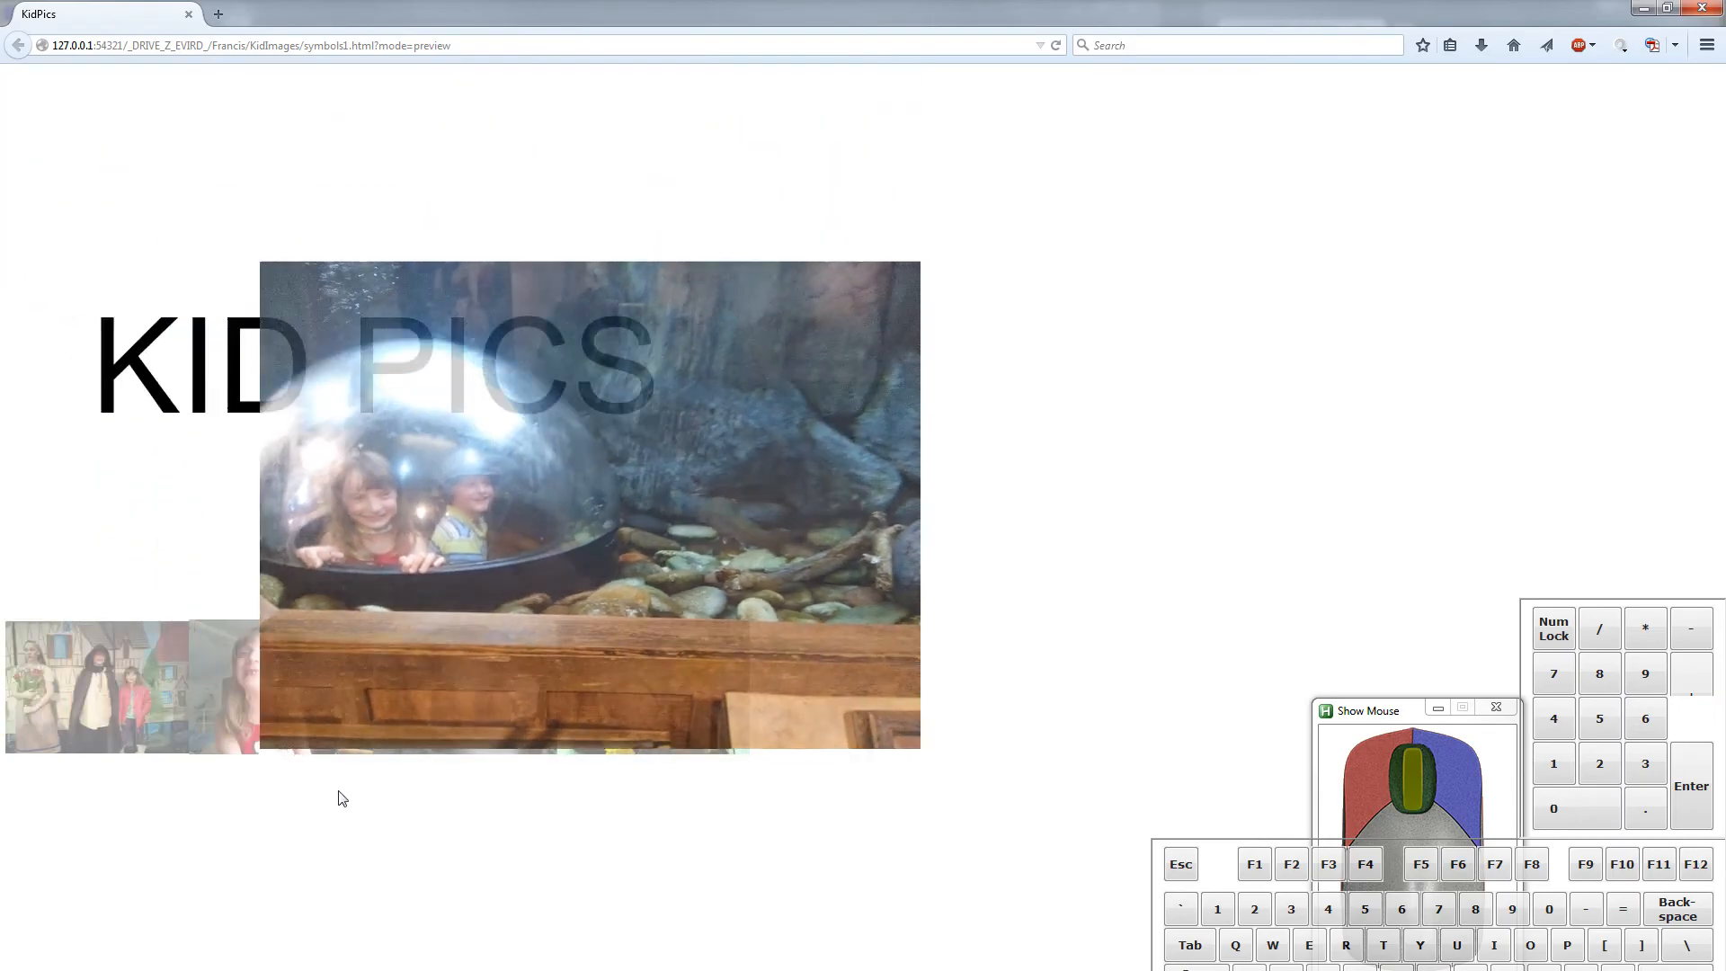
click(84, 706)
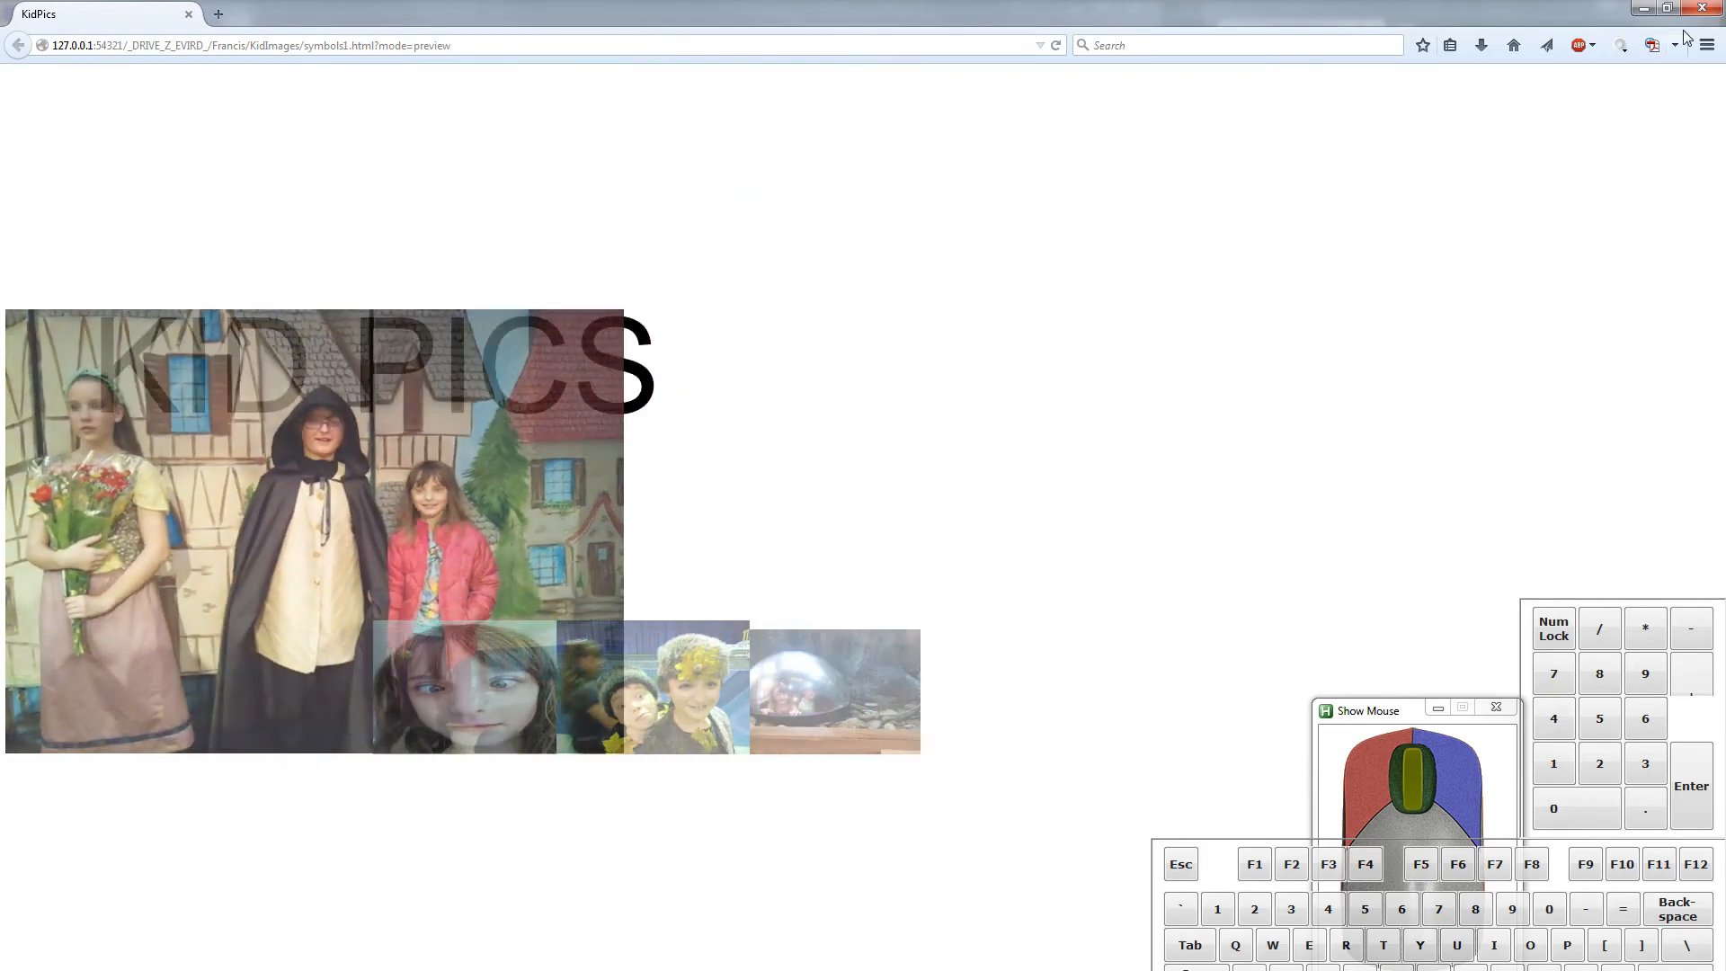
click(1702, 8)
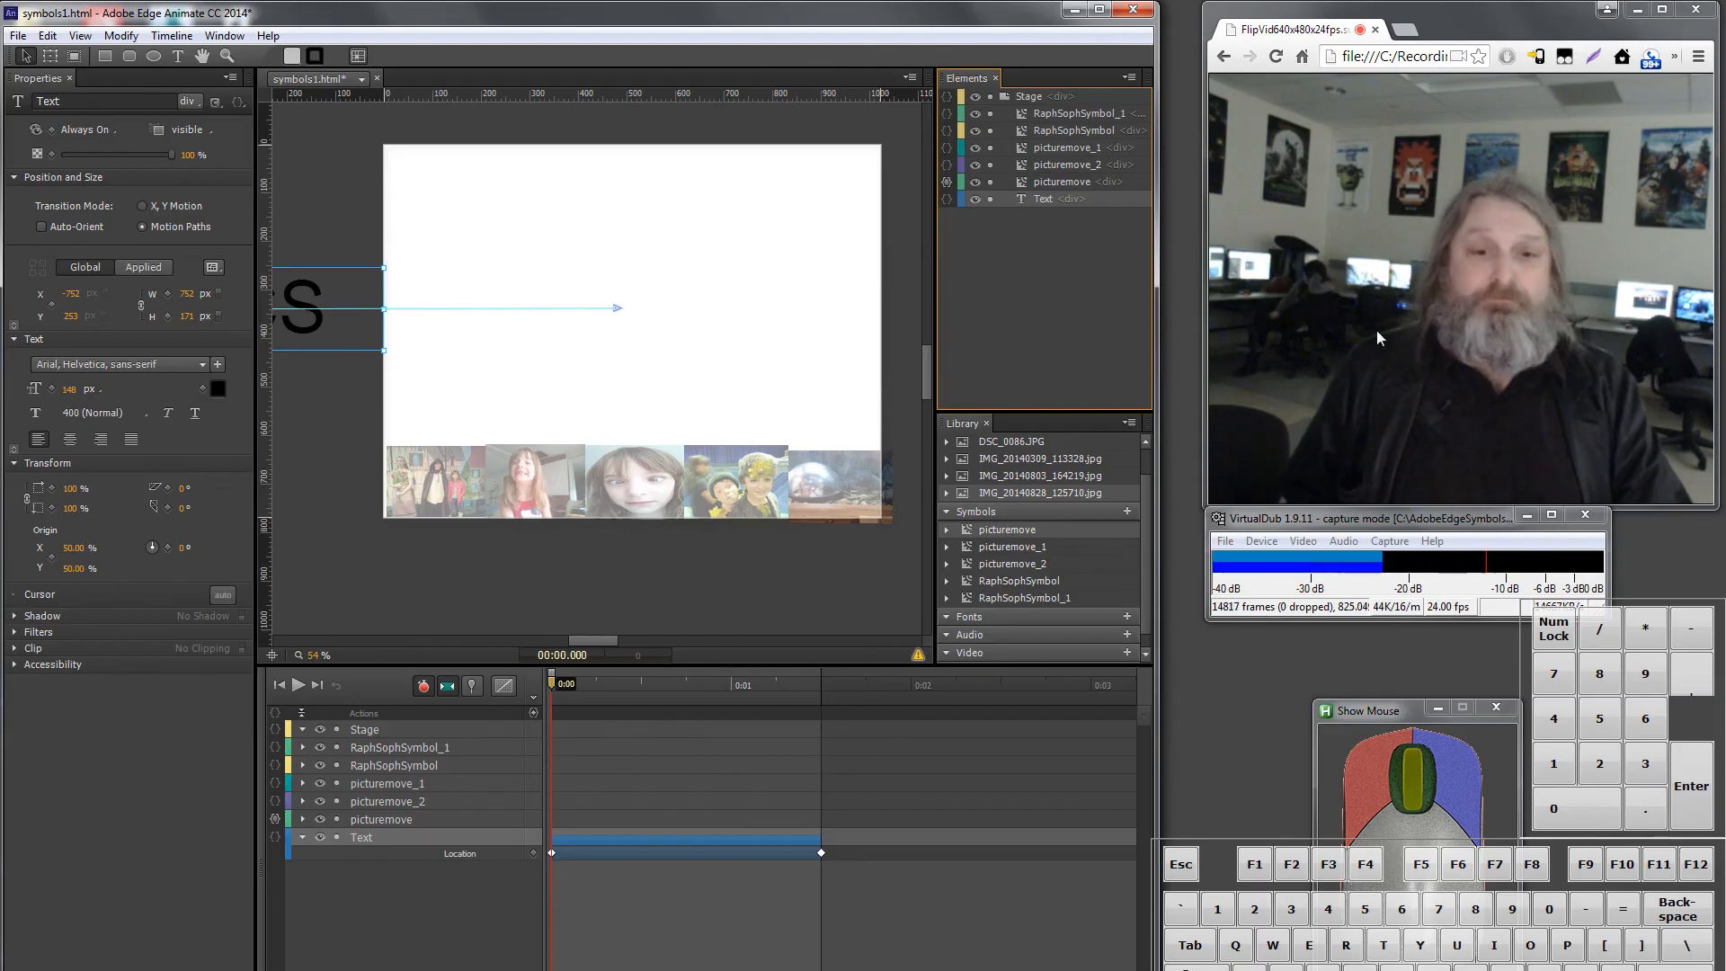
click(1391, 541)
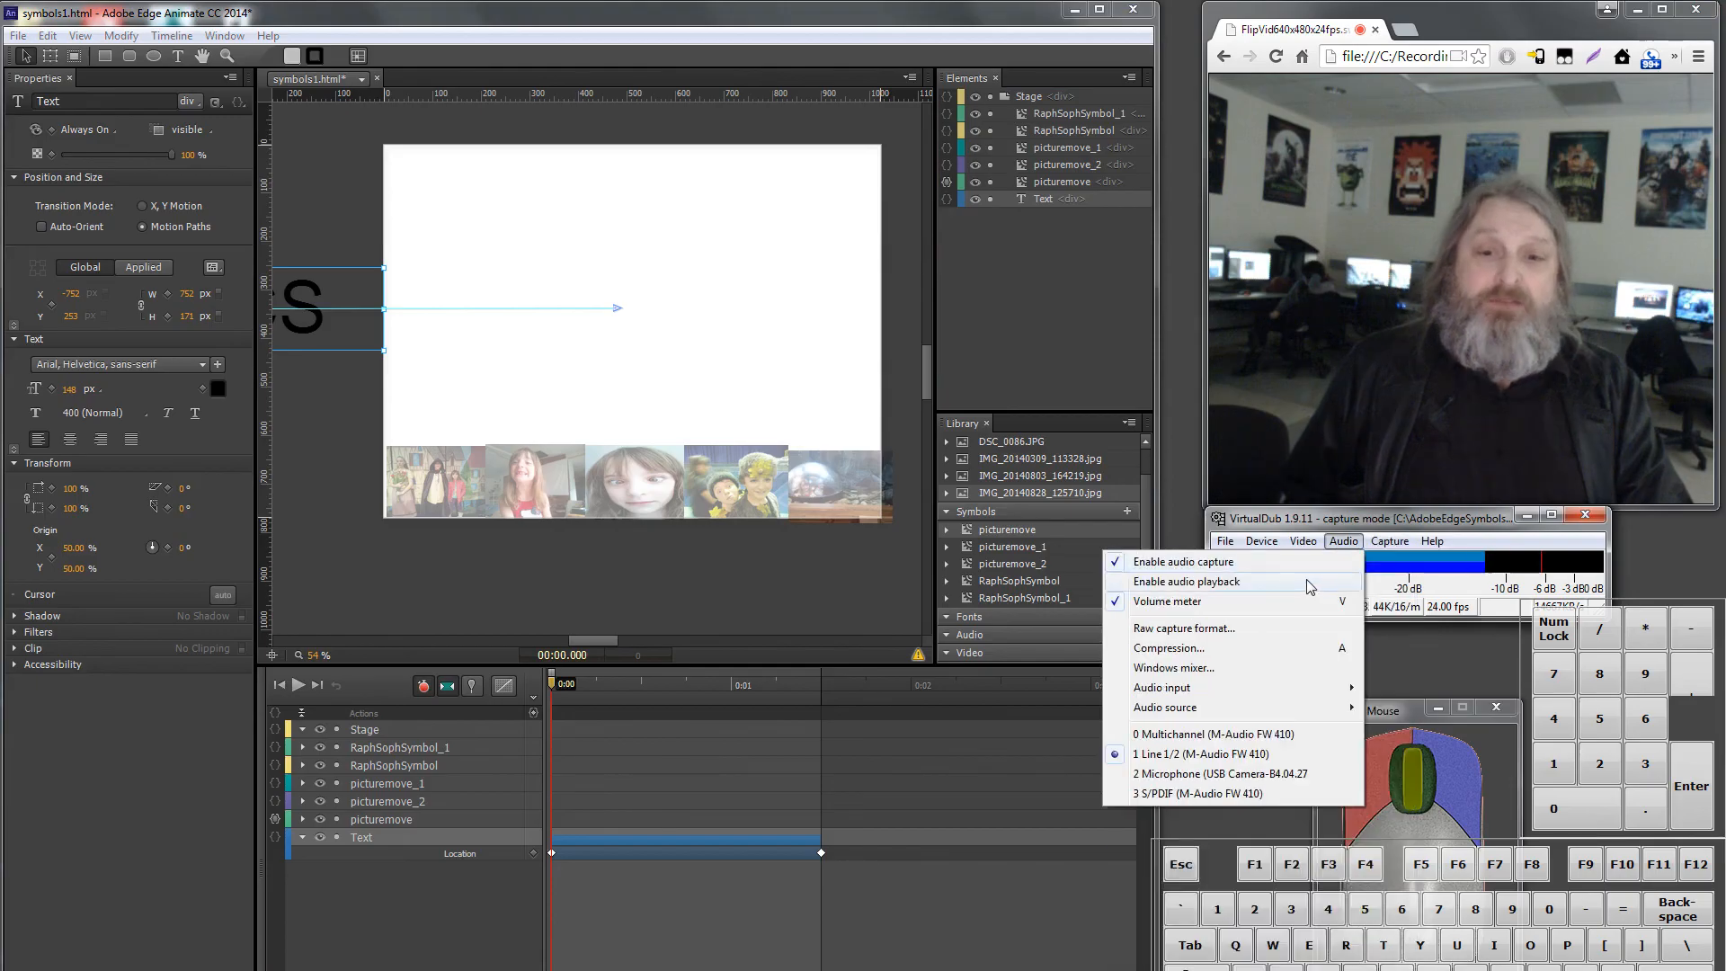
click(1343, 541)
click(1376, 542)
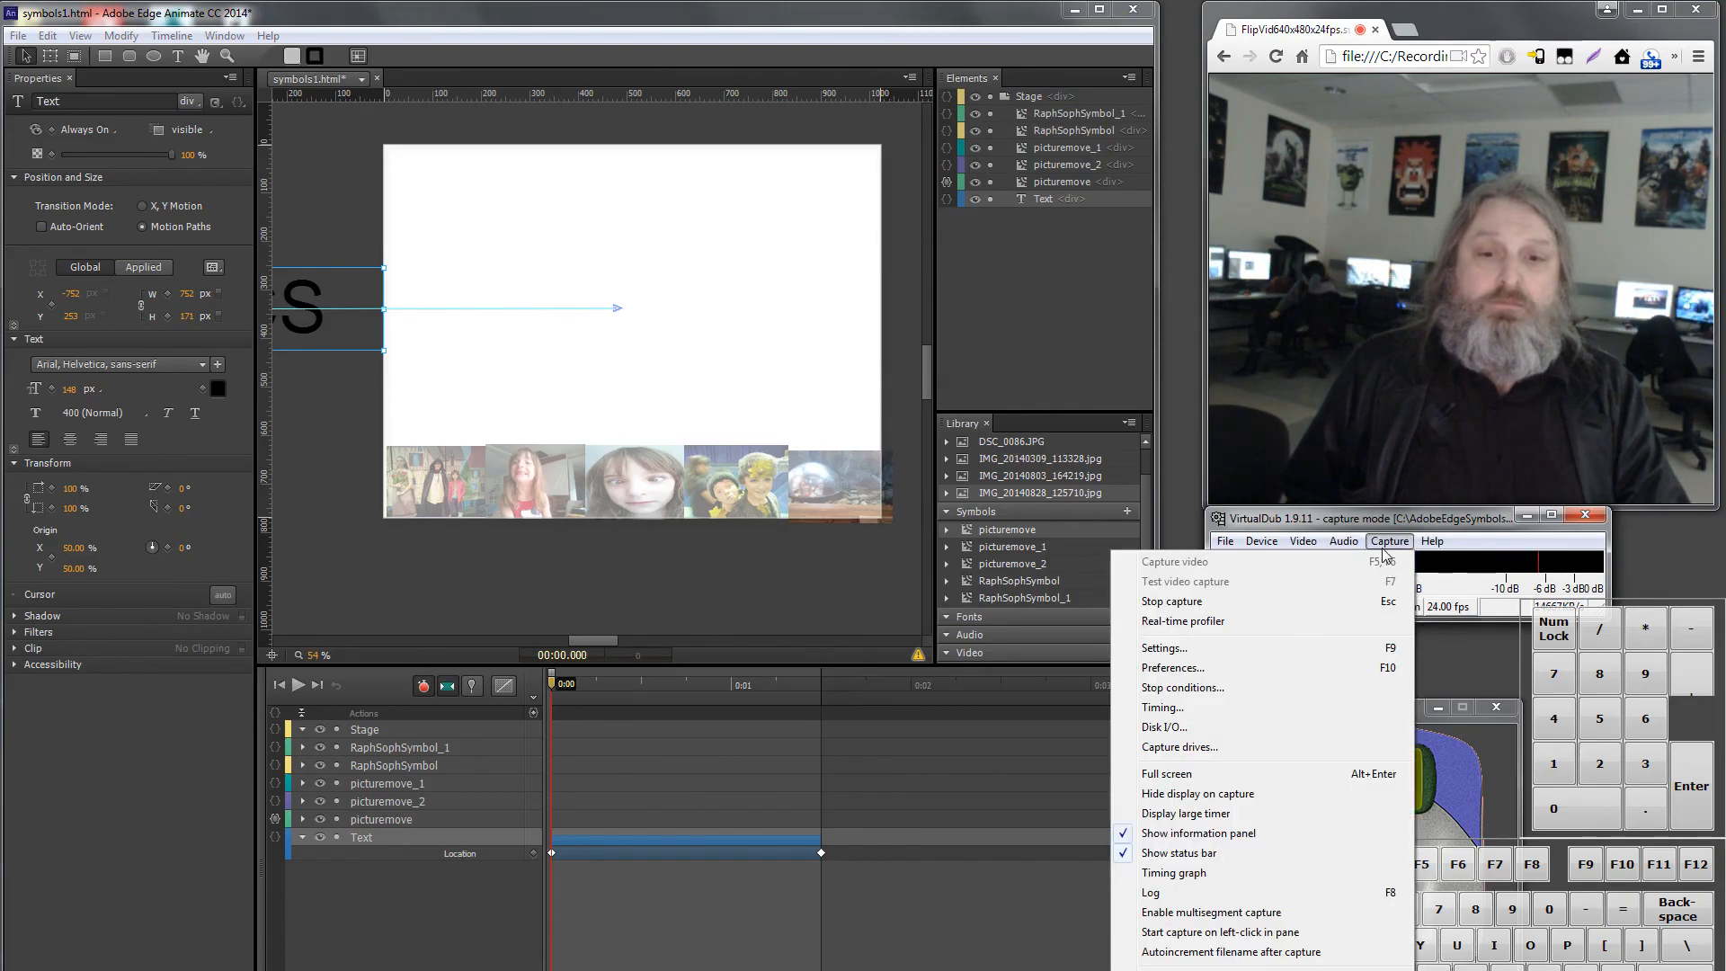